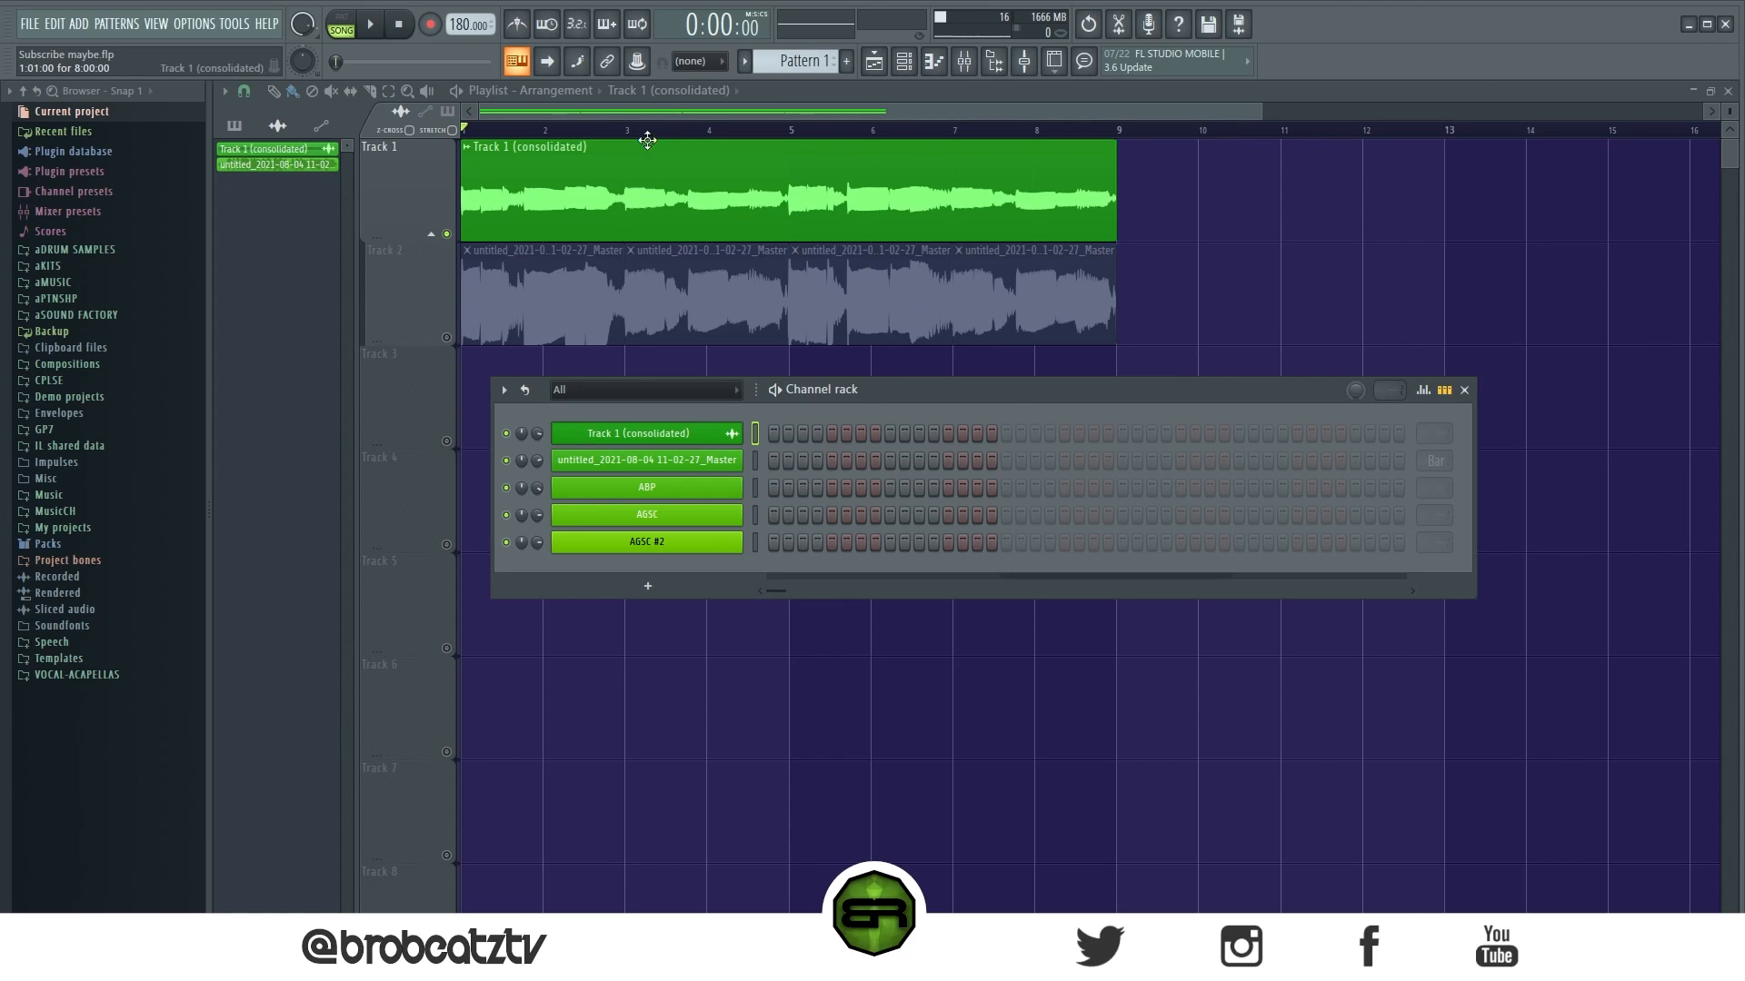
Step: Play back the arrangement from the beginning and stop it after several bars
{"action": "left_click_drag", "start_coordinate": [815, 389], "coordinate": [801, 396]}
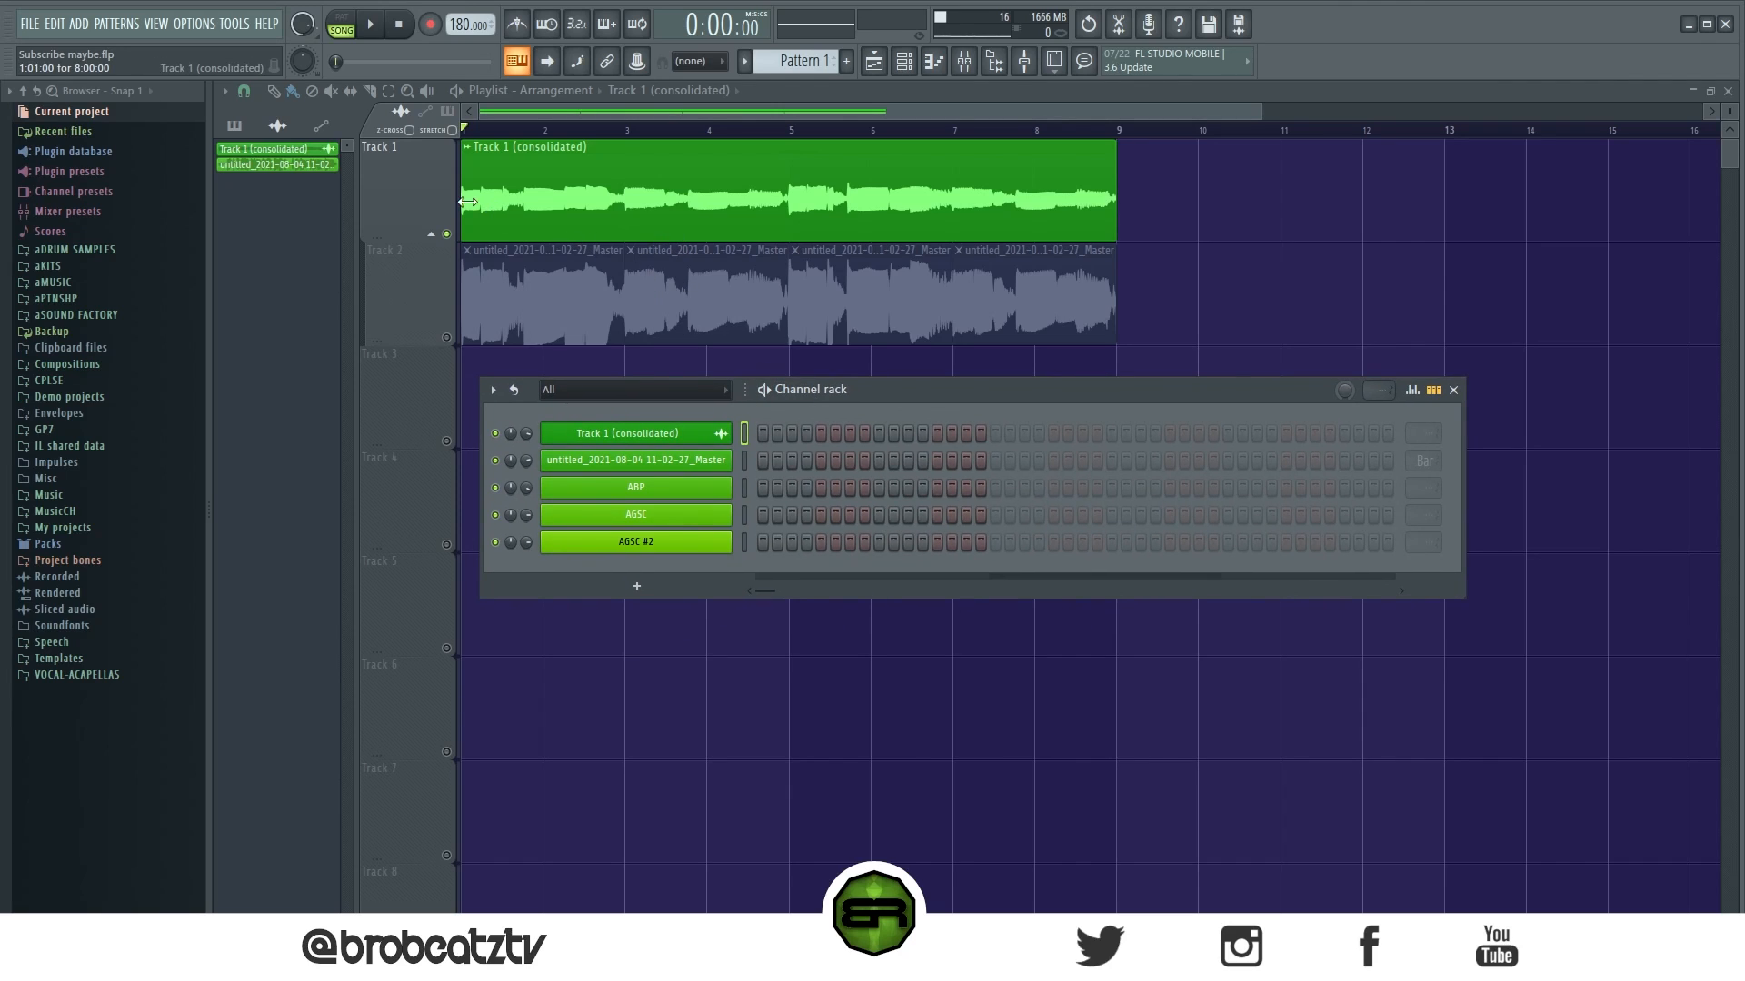
{"action": "left_click", "coordinate": [493, 132]}
{"action": "left_click", "coordinate": [372, 25]}
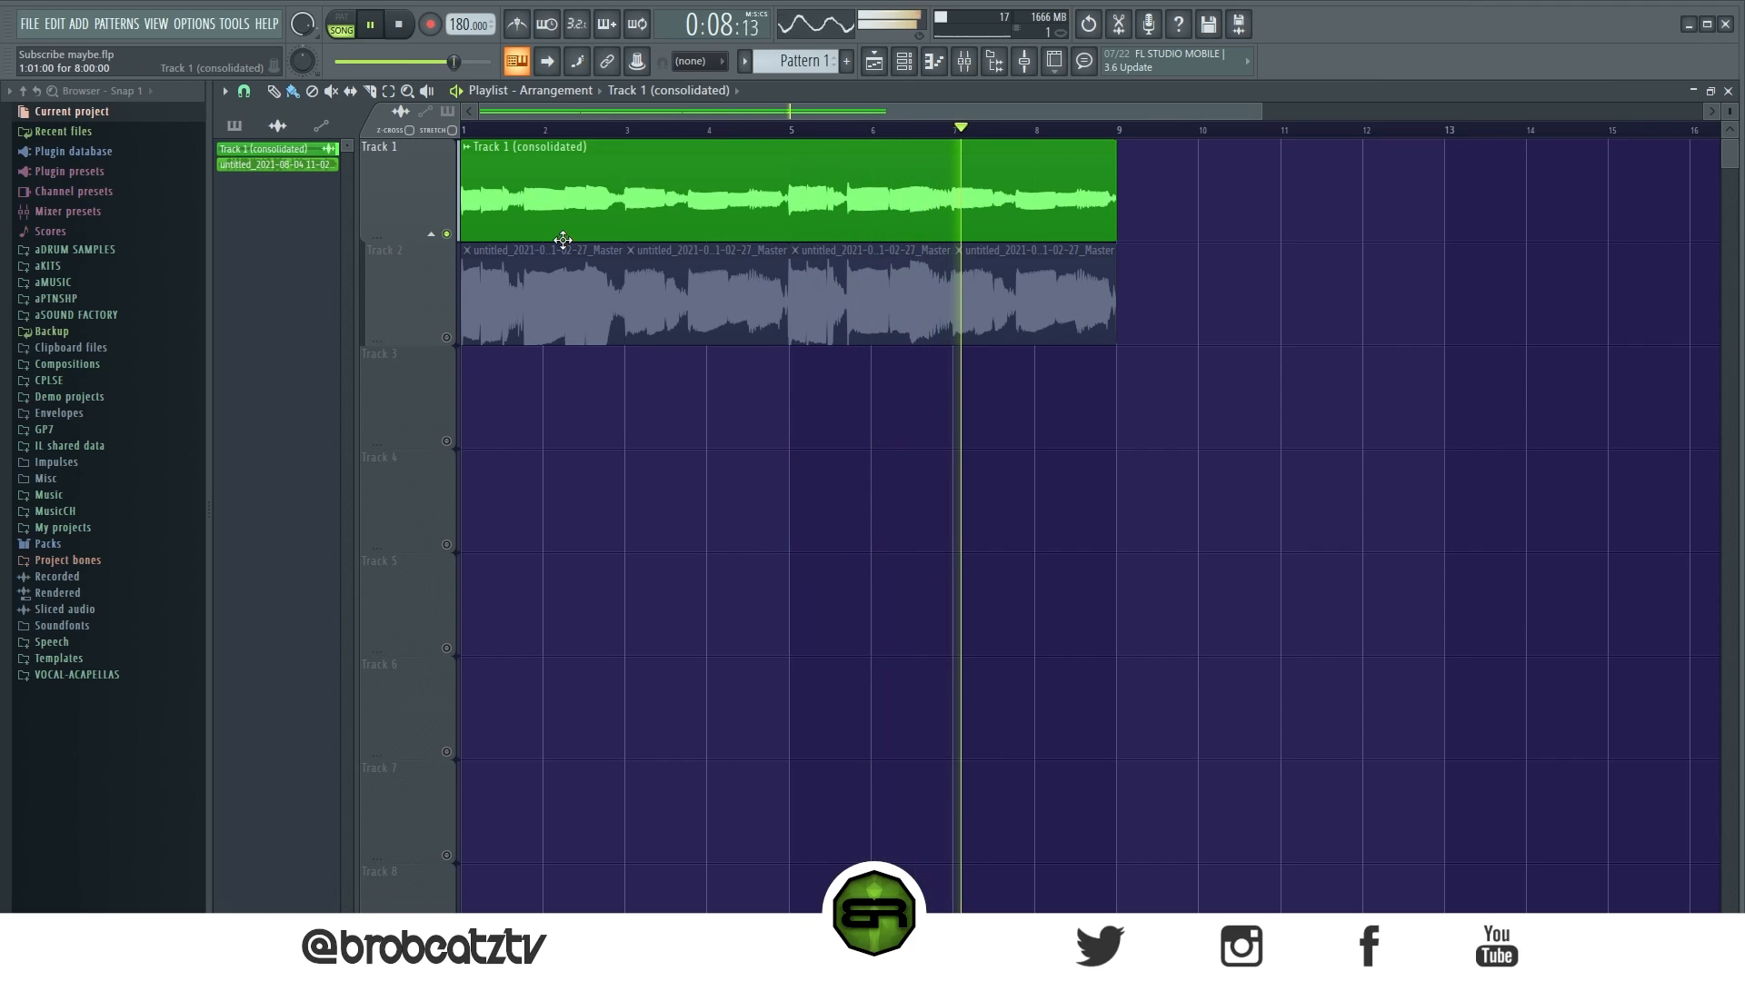
{"action": "key", "text": "space"}
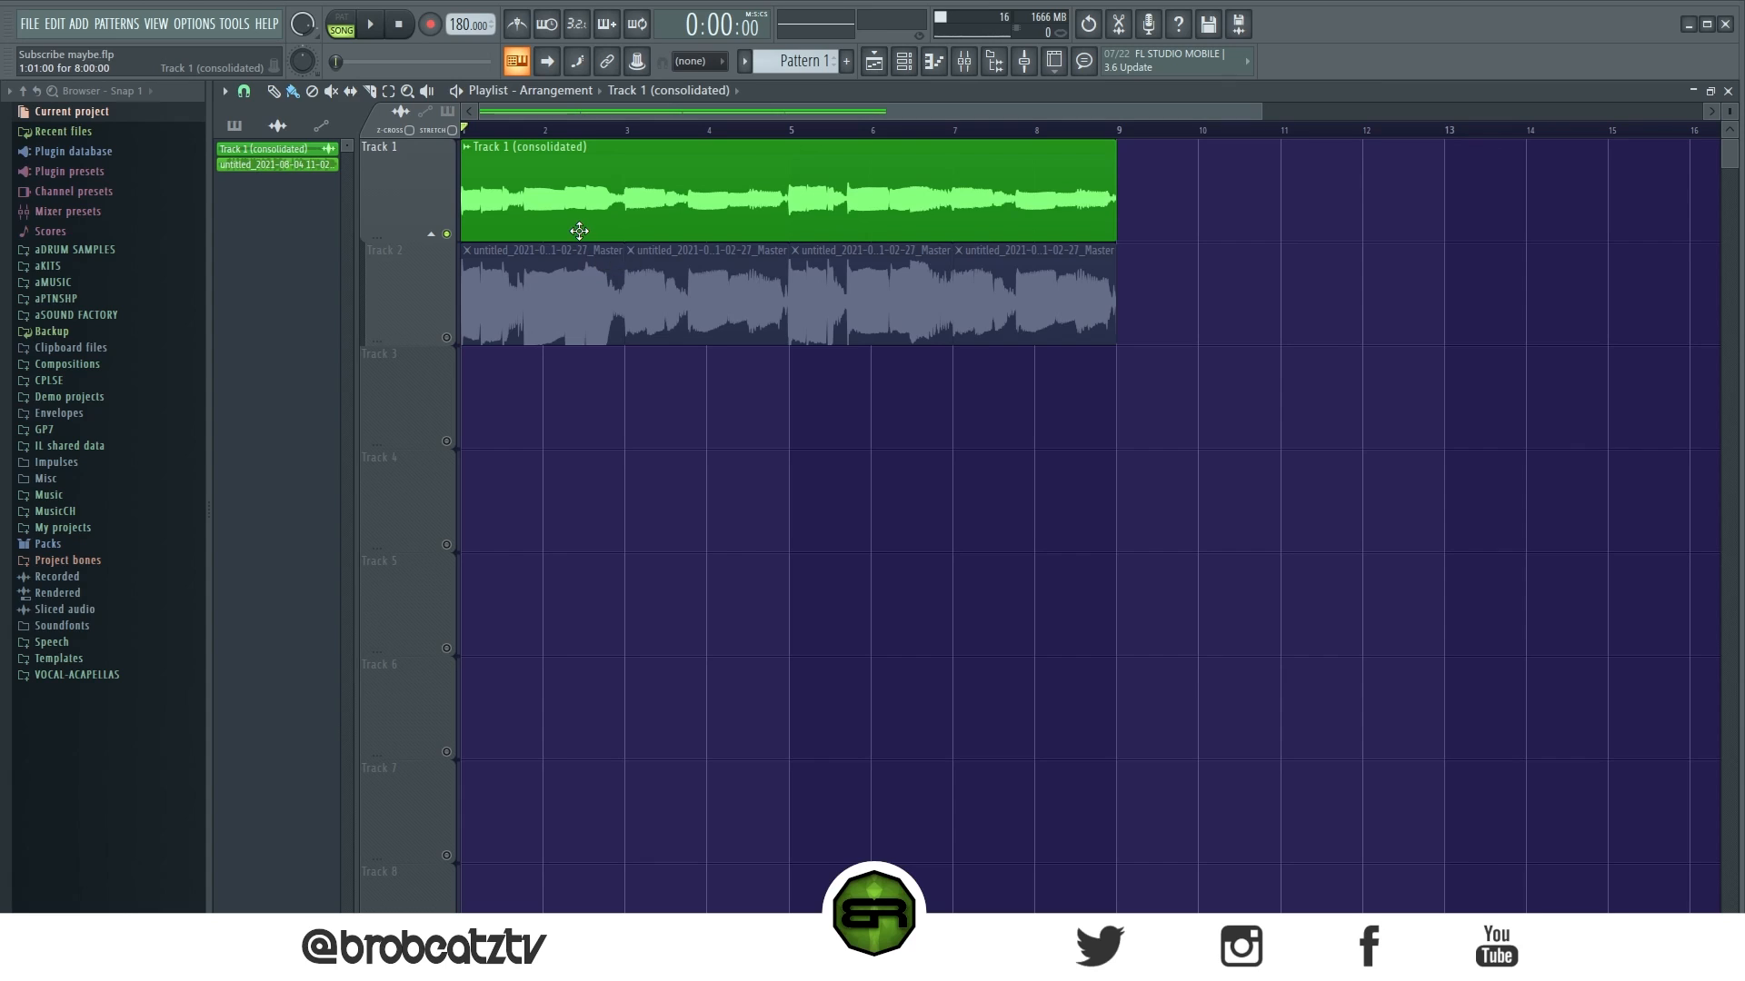
Step: Open the consolidated Track 1 audio clip in the Newtone pitch editor
{"action": "left_click", "coordinate": [906, 68]}
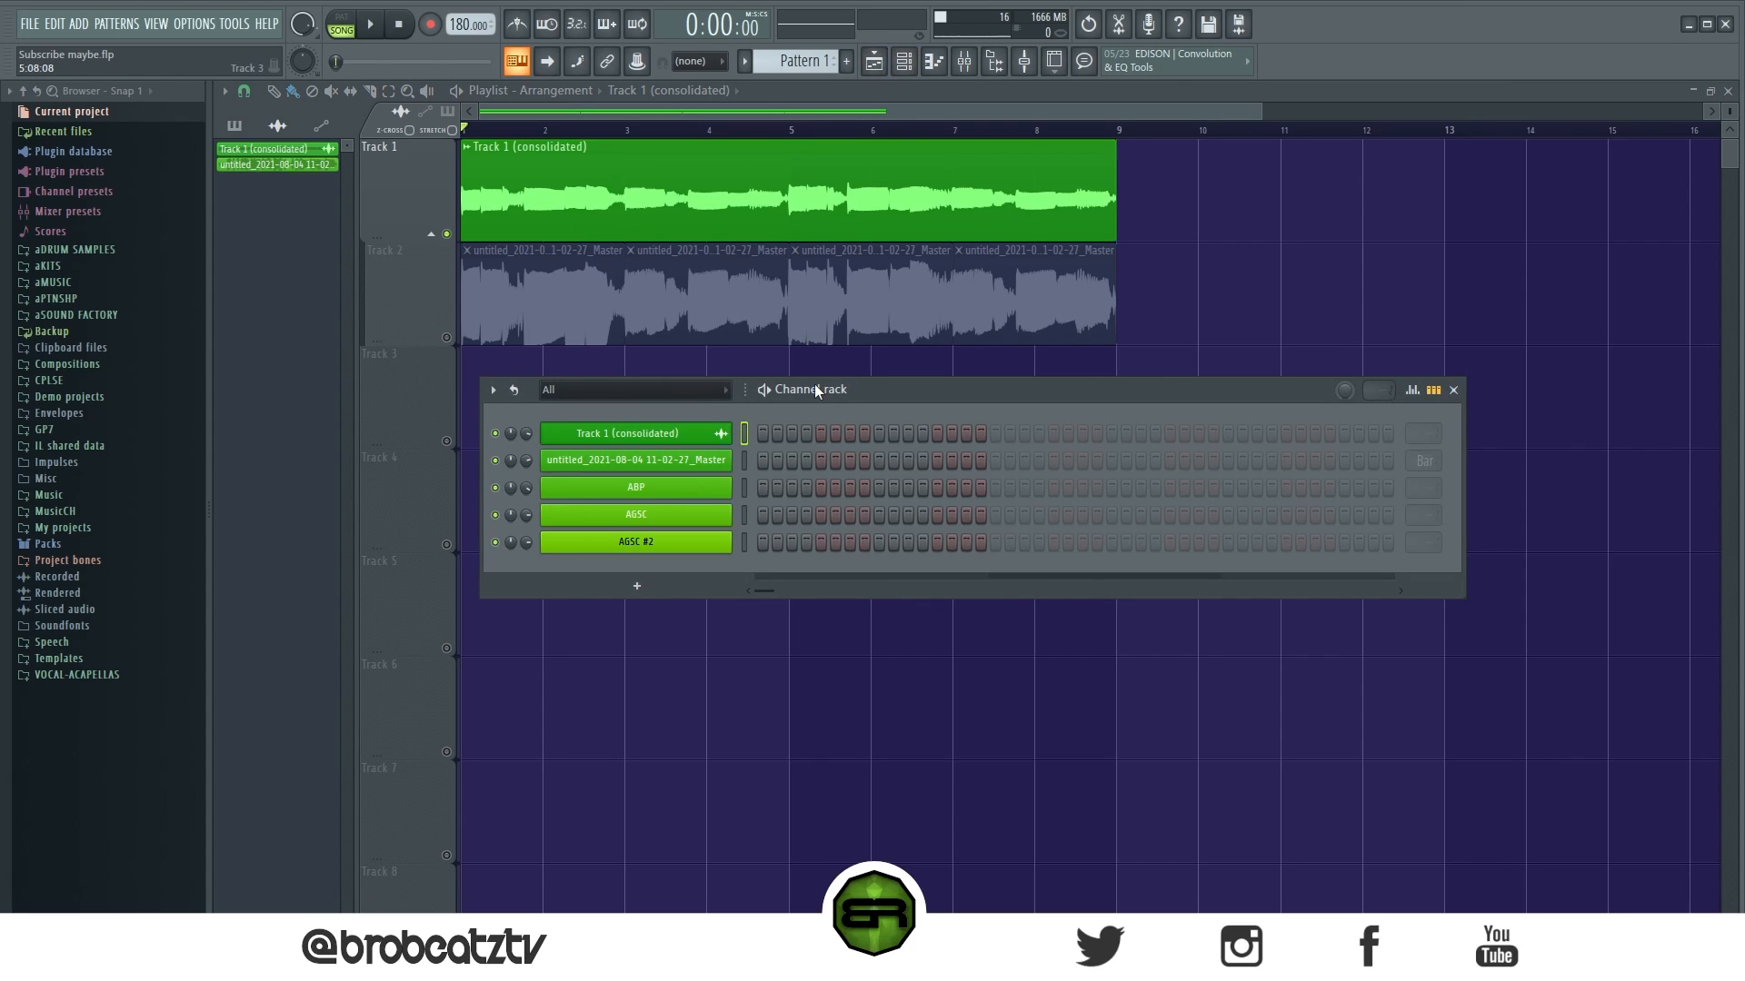
{"action": "left_click_drag", "start_coordinate": [822, 387], "coordinate": [824, 385]}
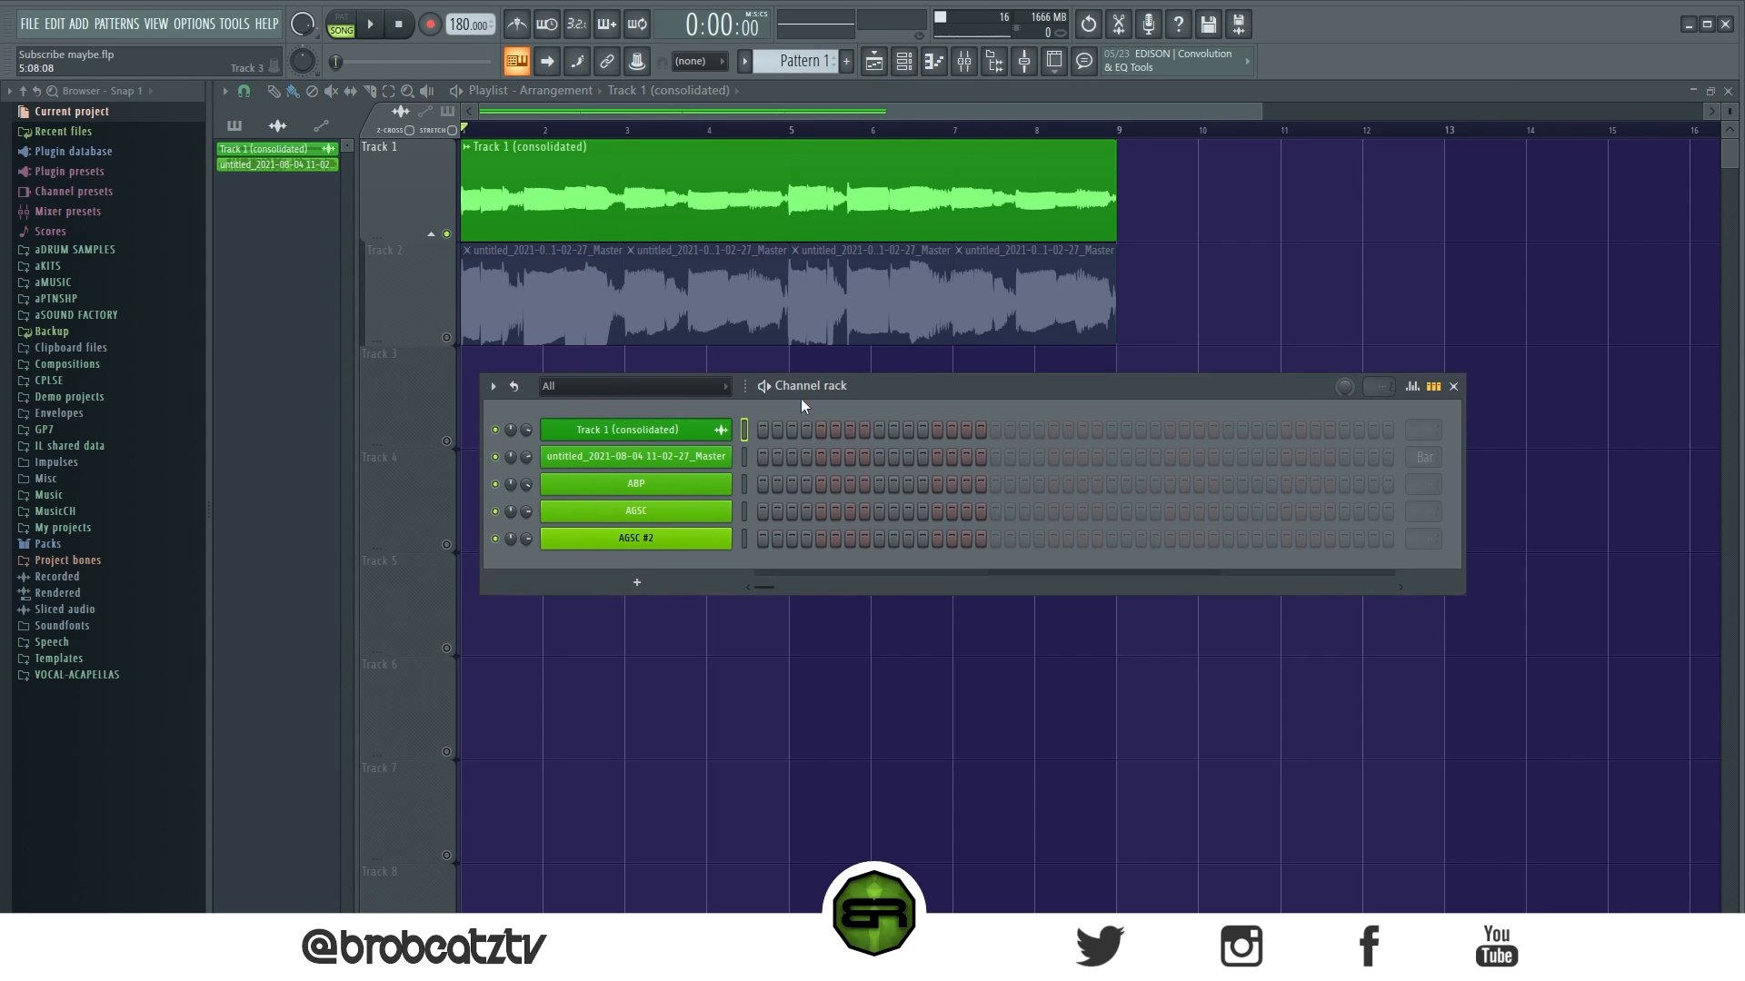
{"action": "double_click", "coordinate": [598, 190]}
{"action": "double_click", "coordinate": [493, 195]}
{"action": "right_click", "coordinate": [696, 587]}
{"action": "right_click", "coordinate": [757, 689]}
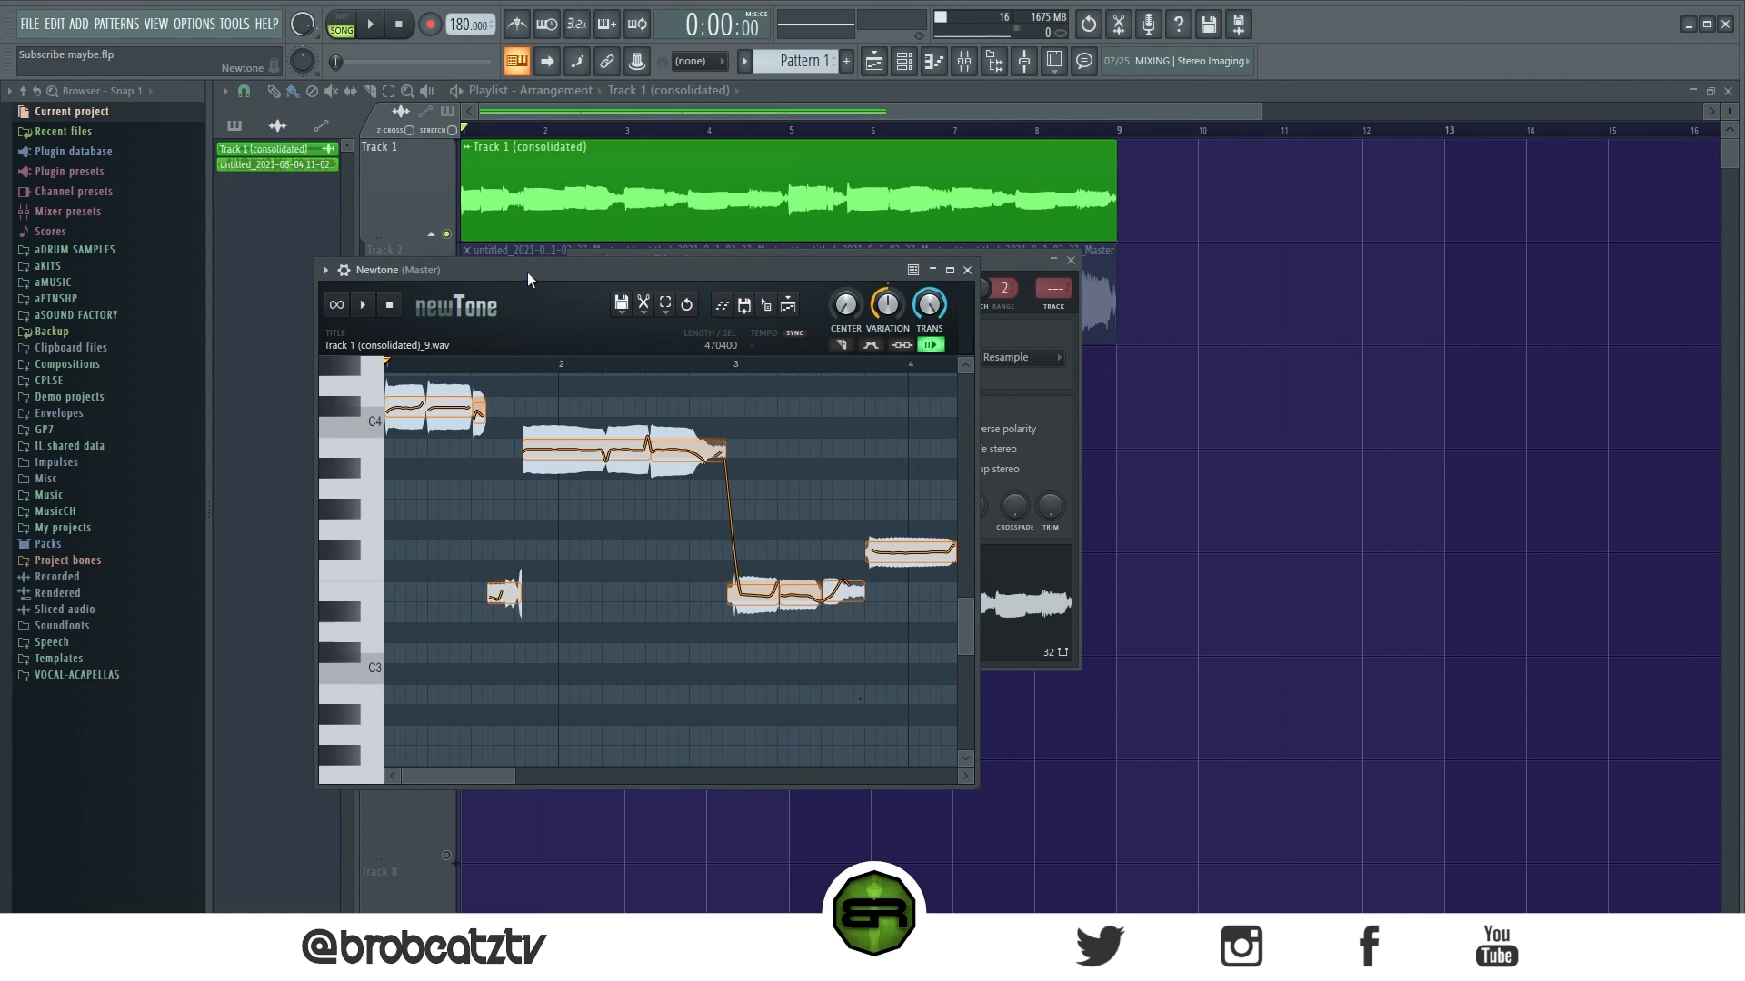
Step: Reposition and enlarge the Newtone window to view more of the notes detected in the clip
{"action": "left_click_drag", "start_coordinate": [526, 271], "coordinate": [623, 198]}
{"action": "left_click_drag", "start_coordinate": [1066, 715], "coordinate": [1623, 792]}
{"action": "left_click_drag", "start_coordinate": [939, 785], "coordinate": [1198, 782]}
Step: Draw demonstration notes C#5, A#4, G4, A4 and C5 above the melody in the ABP piano roll
{"action": "scroll", "coordinate": [1150, 738], "scroll_direction": "up", "scroll_amount": 2}
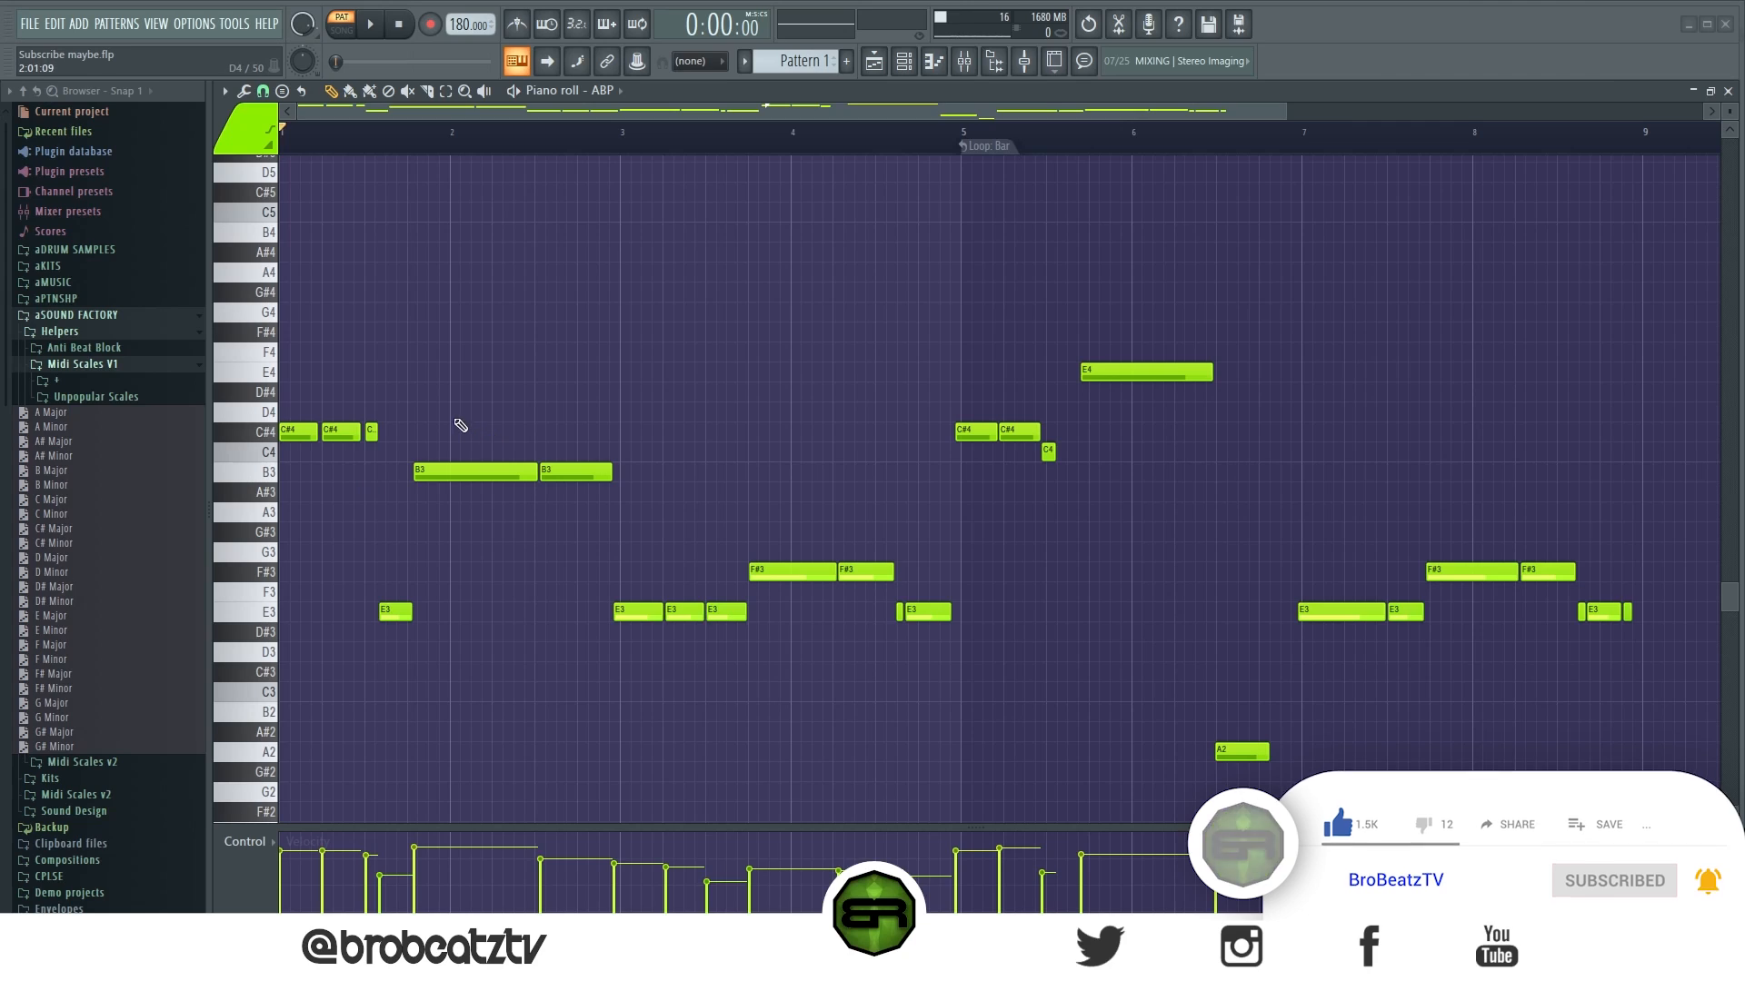
{"action": "scroll", "coordinate": [532, 433], "scroll_direction": "up", "scroll_amount": 1}
{"action": "scroll", "coordinate": [532, 434], "scroll_direction": "down", "scroll_amount": 1}
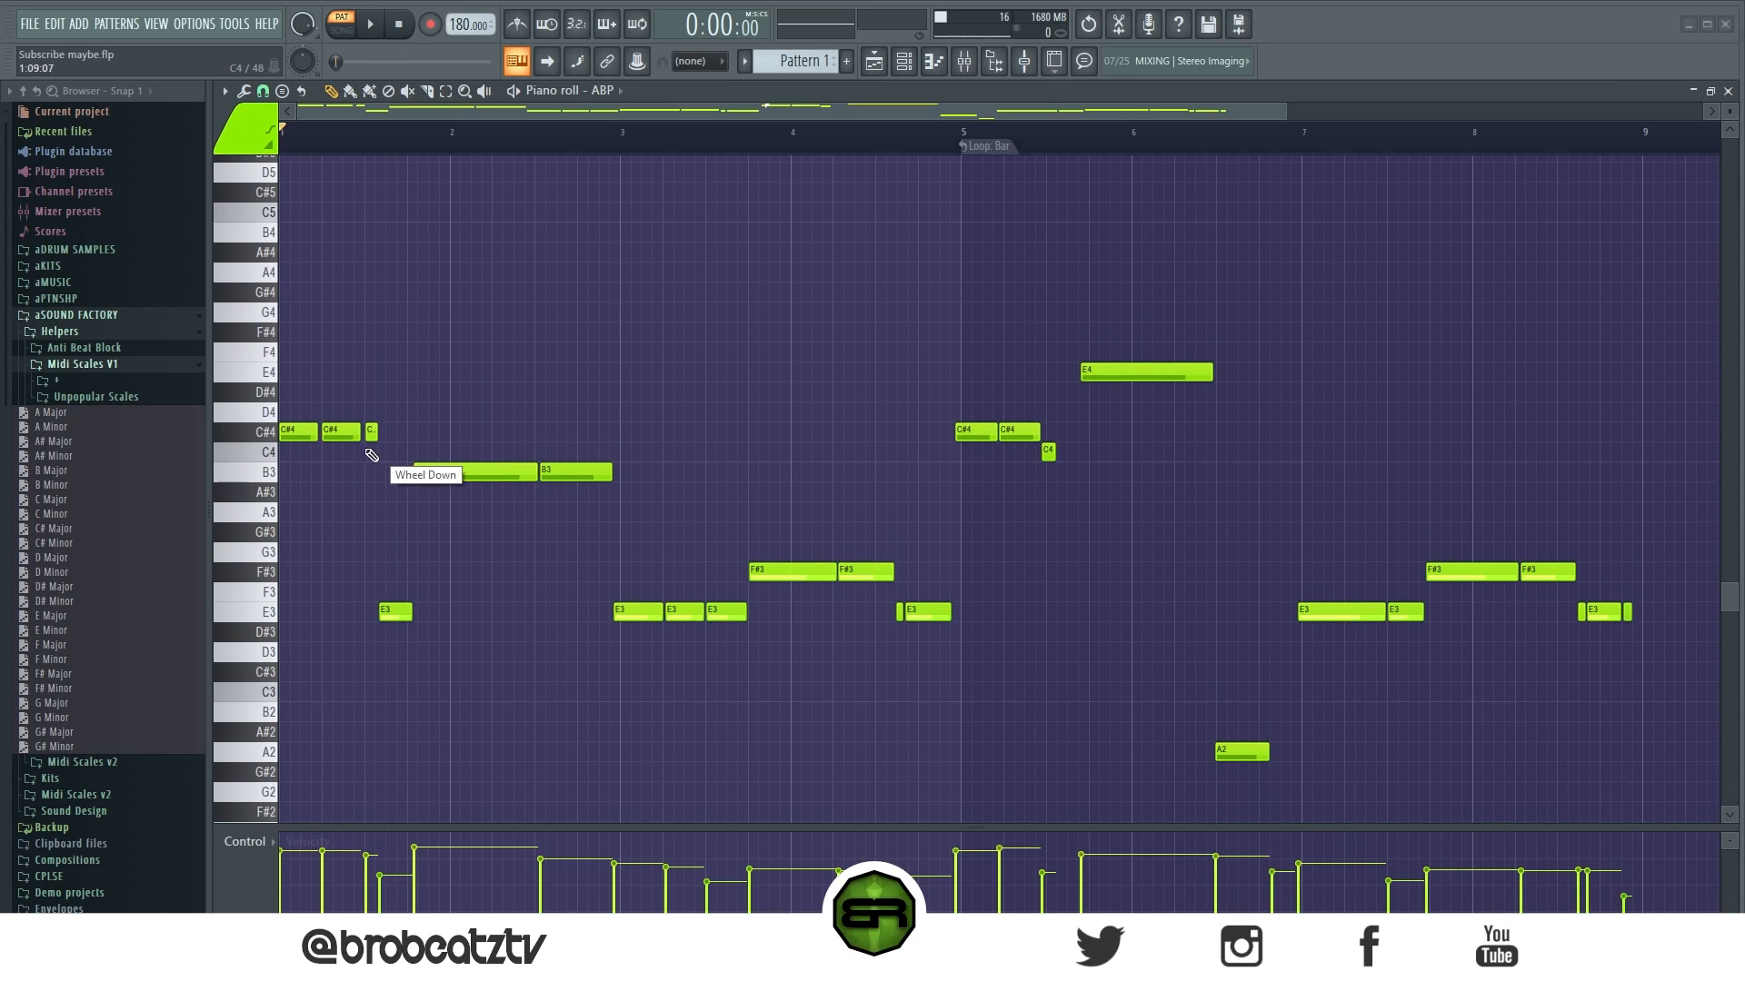
{"action": "scroll", "coordinate": [375, 357], "scroll_direction": "up", "scroll_amount": 2}
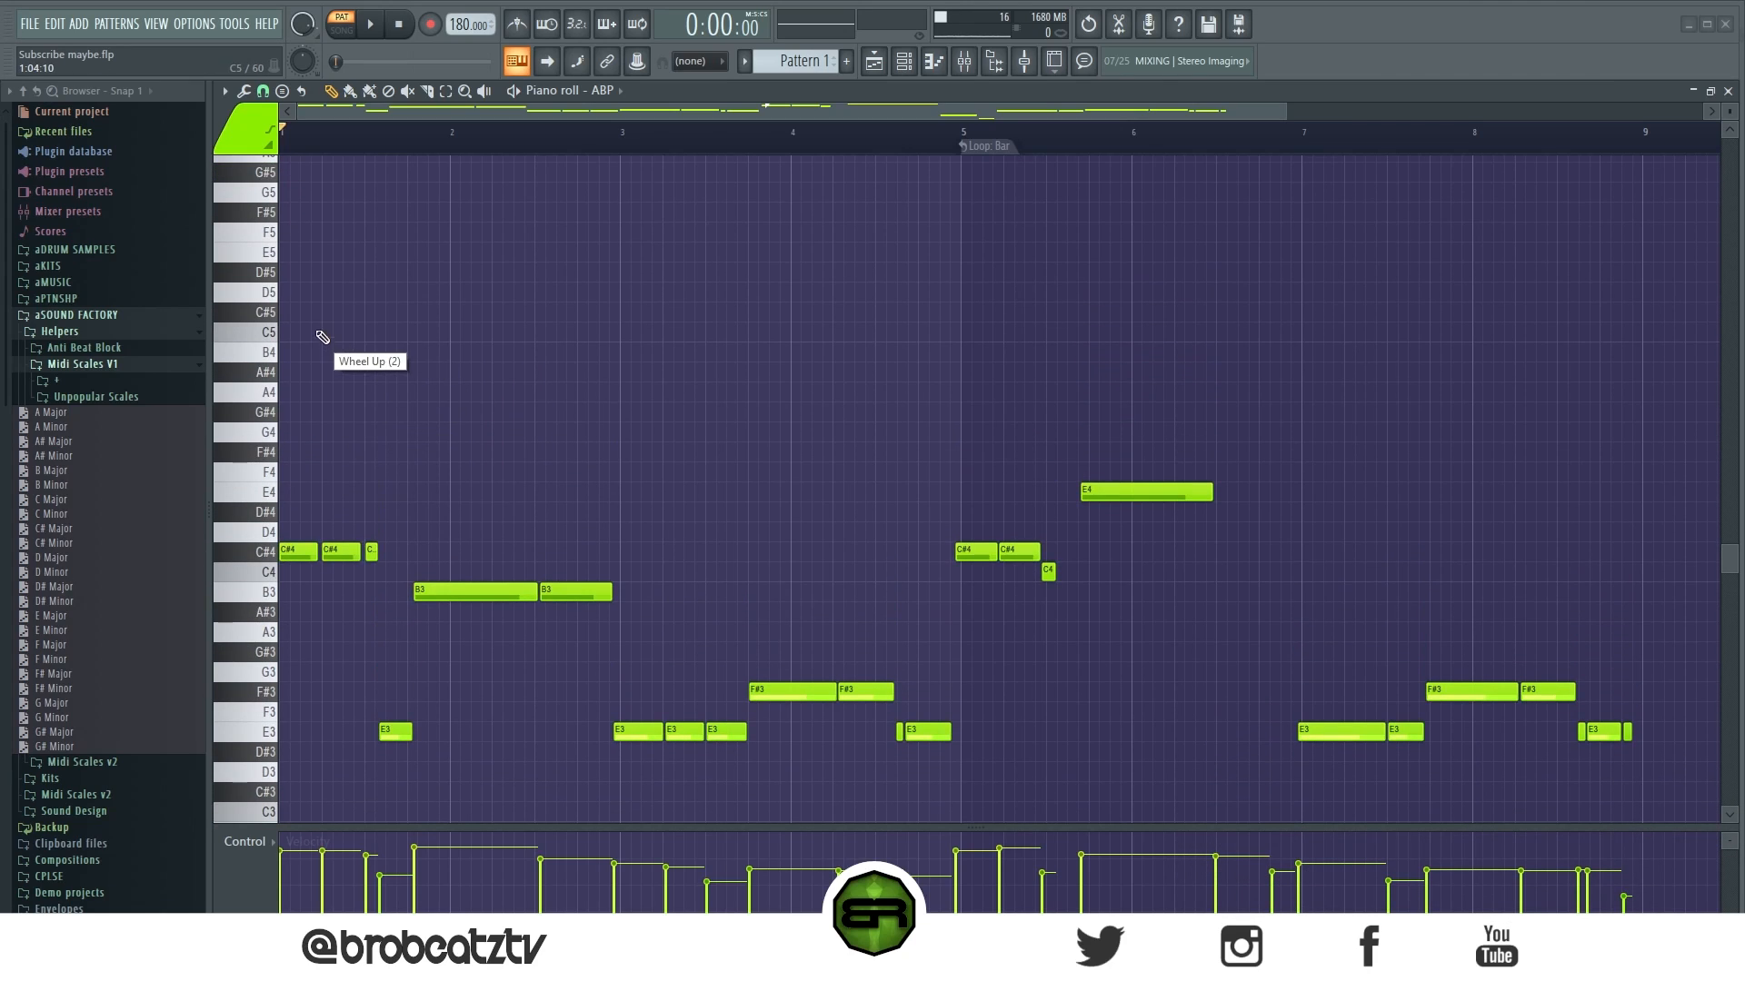
{"action": "left_click", "coordinate": [318, 312]}
{"action": "left_click_drag", "start_coordinate": [395, 320], "coordinate": [402, 320]}
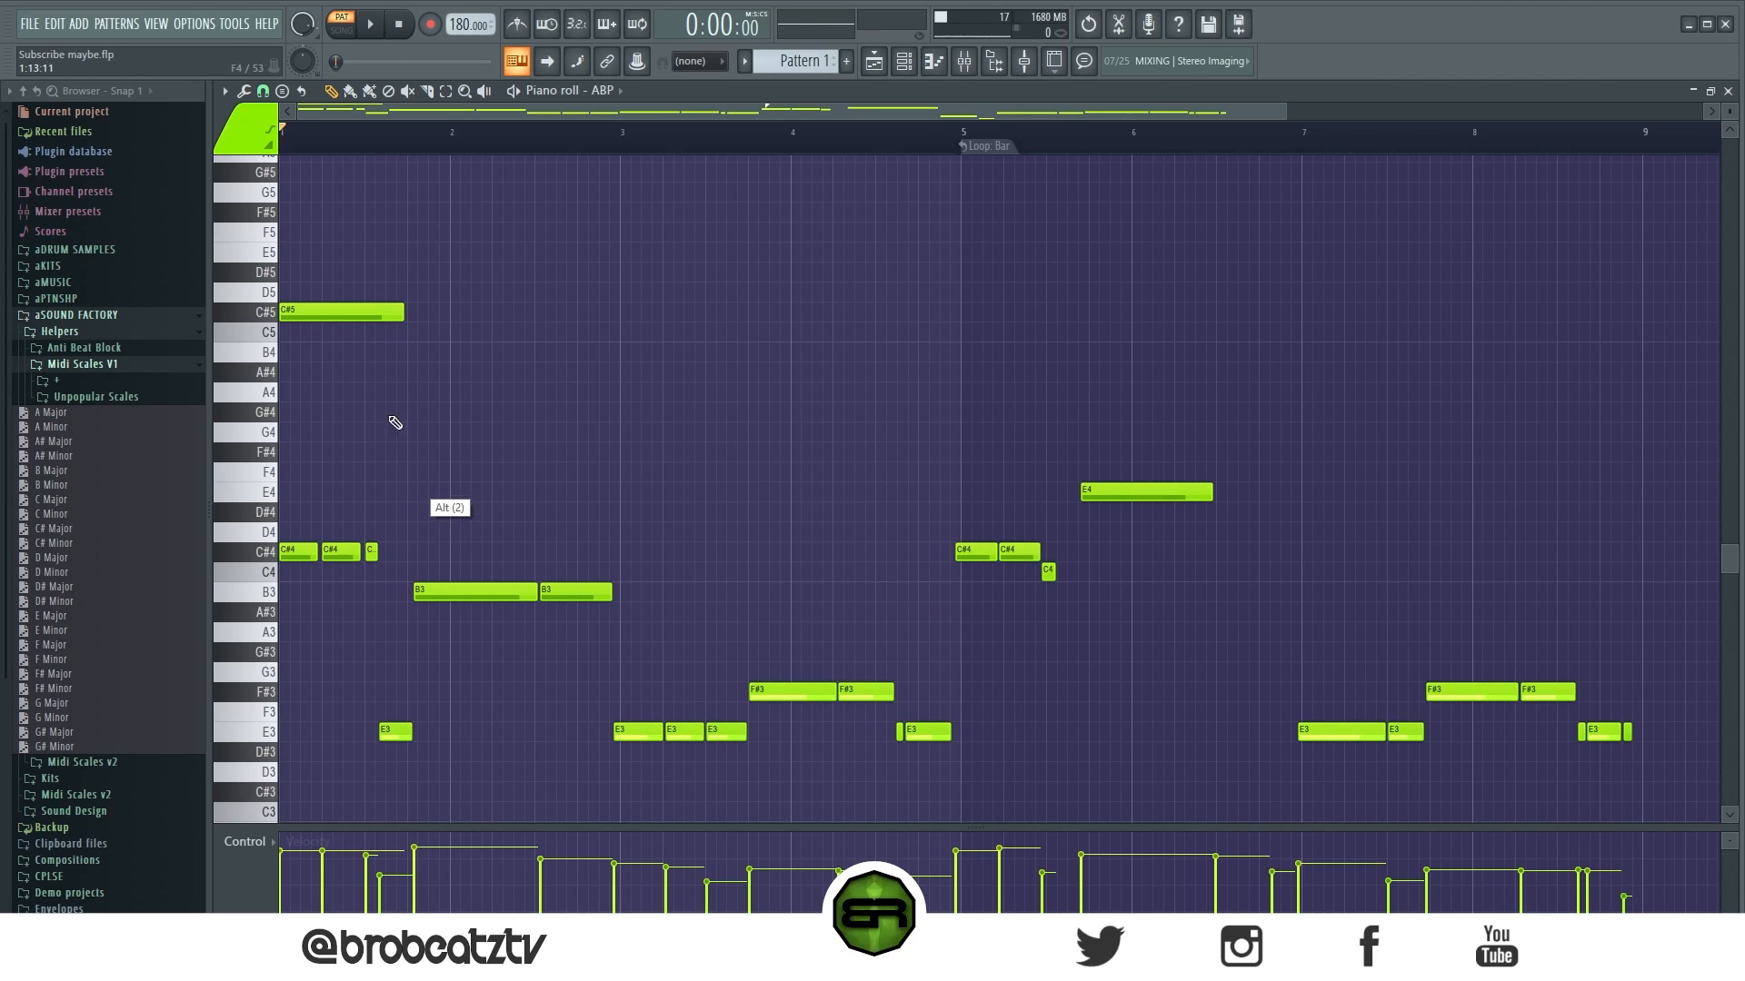
{"action": "left_click", "coordinate": [445, 373]}
{"action": "left_click_drag", "start_coordinate": [526, 379], "coordinate": [676, 437]}
{"action": "right_click", "coordinate": [707, 462]}
{"action": "left_click_drag", "start_coordinate": [775, 491], "coordinate": [778, 390]}
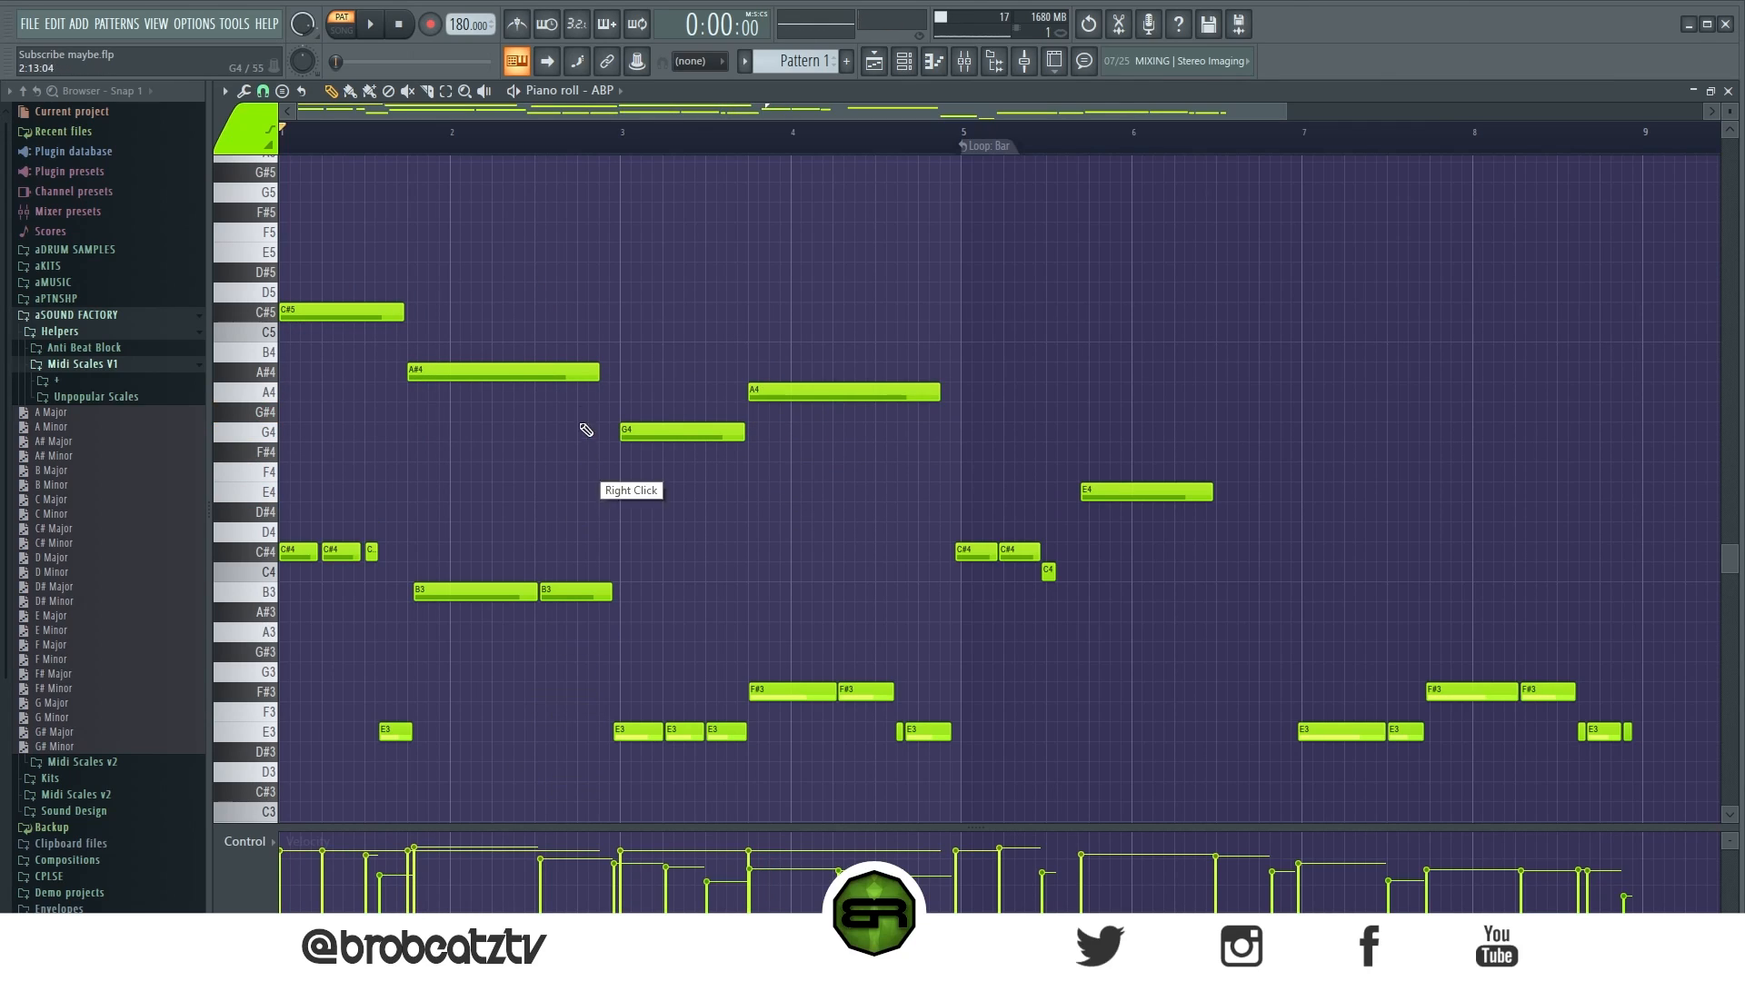
{"action": "left_click", "coordinate": [571, 337]}
{"action": "left_click_drag", "start_coordinate": [753, 336], "coordinate": [619, 364]}
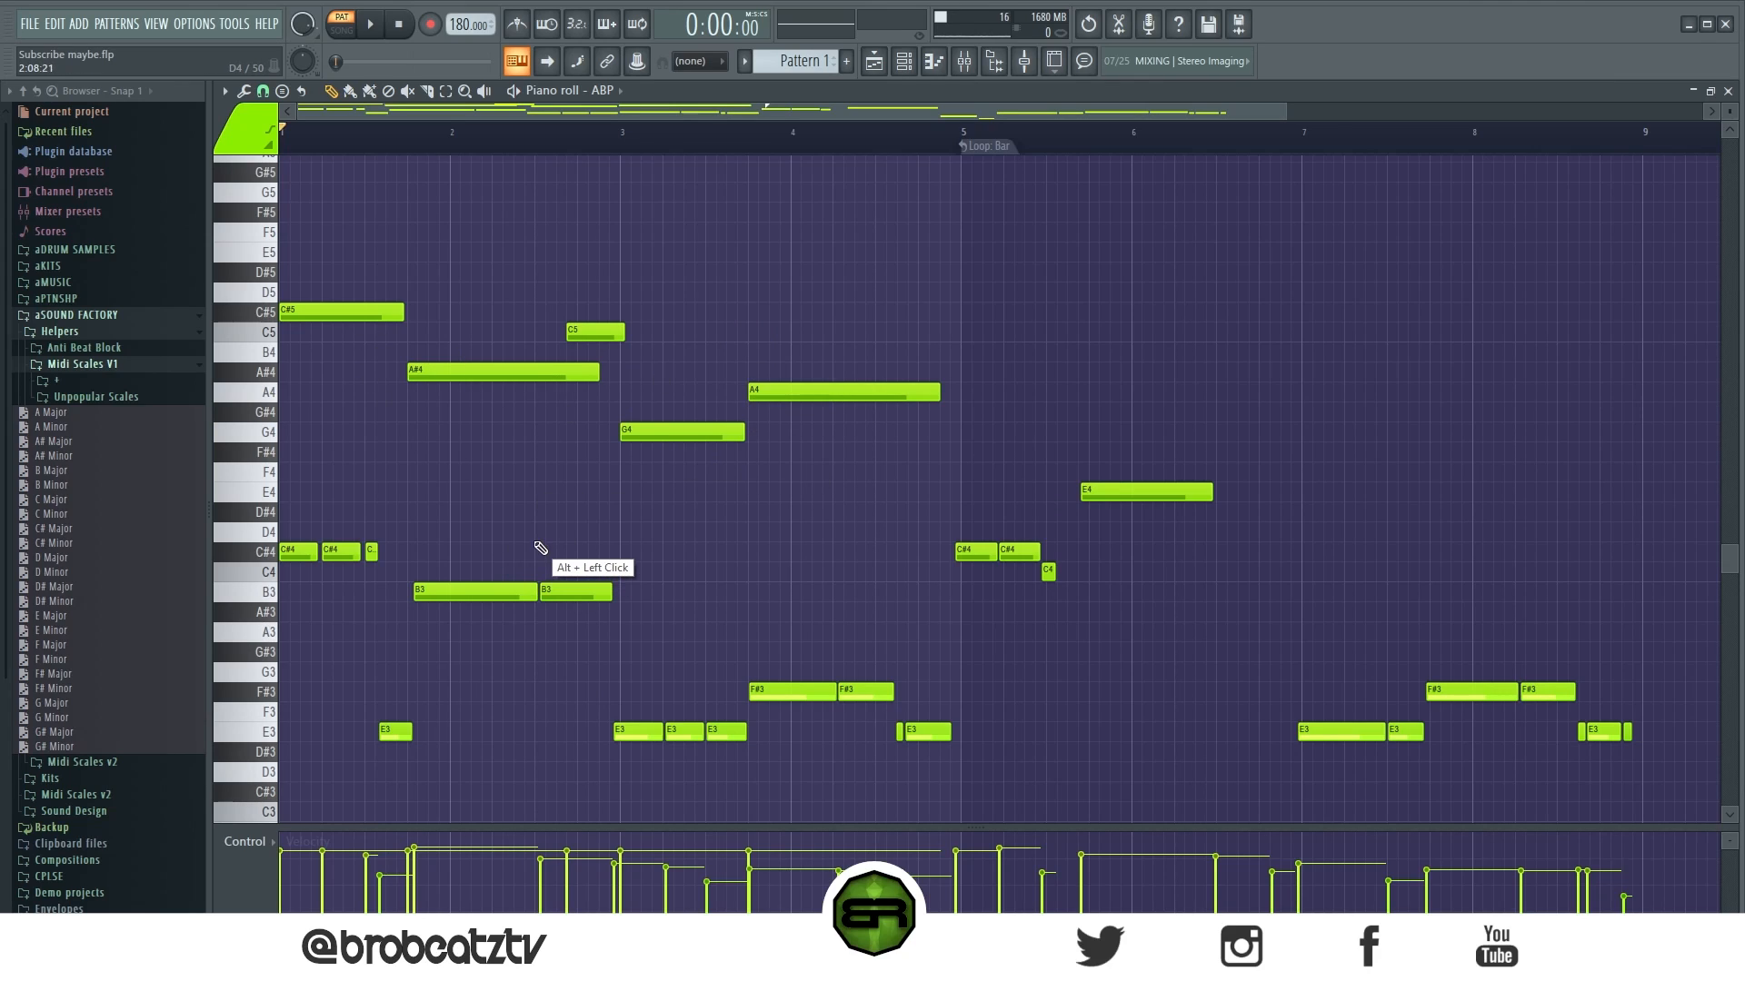
Step: Delete the five demonstration notes above the melody
{"action": "right_click", "coordinate": [791, 392]}
{"action": "right_click", "coordinate": [727, 433]}
{"action": "right_click", "coordinate": [600, 332]}
{"action": "right_click", "coordinate": [545, 373]}
{"action": "right_click", "coordinate": [391, 313]}
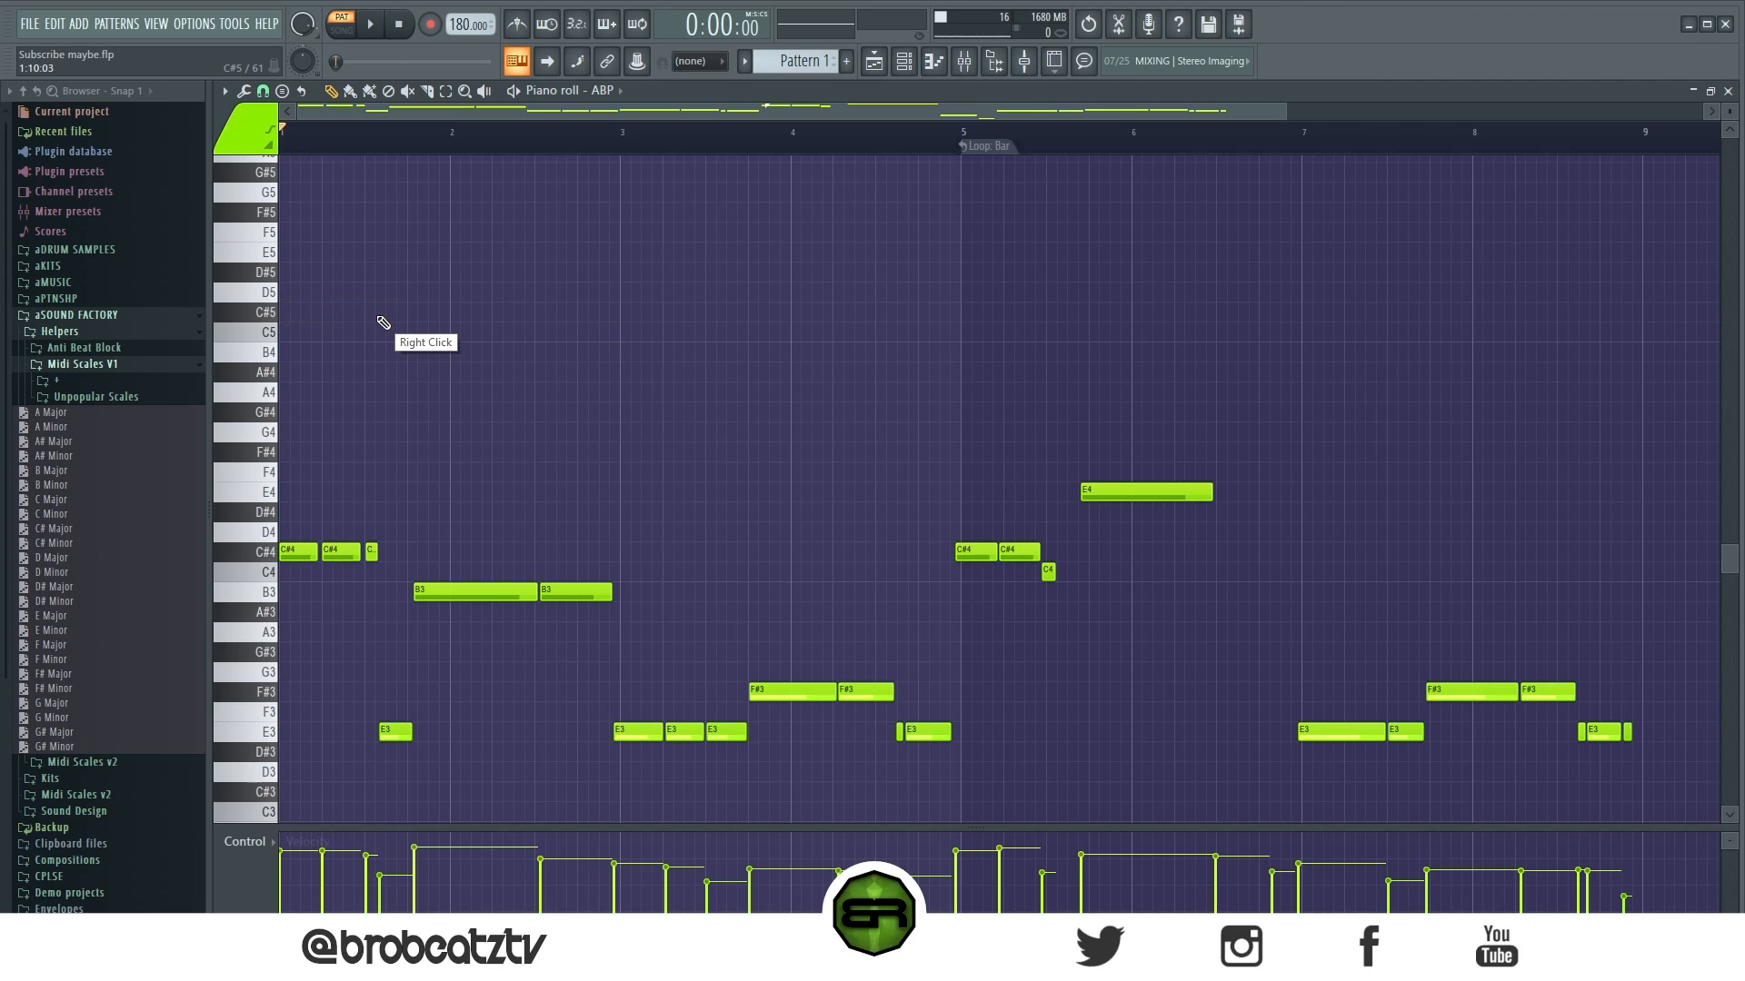
Step: Play the recording in song mode and the melody in pattern mode to compare them
{"action": "scroll", "coordinate": [386, 325], "scroll_direction": "down", "scroll_amount": 3}
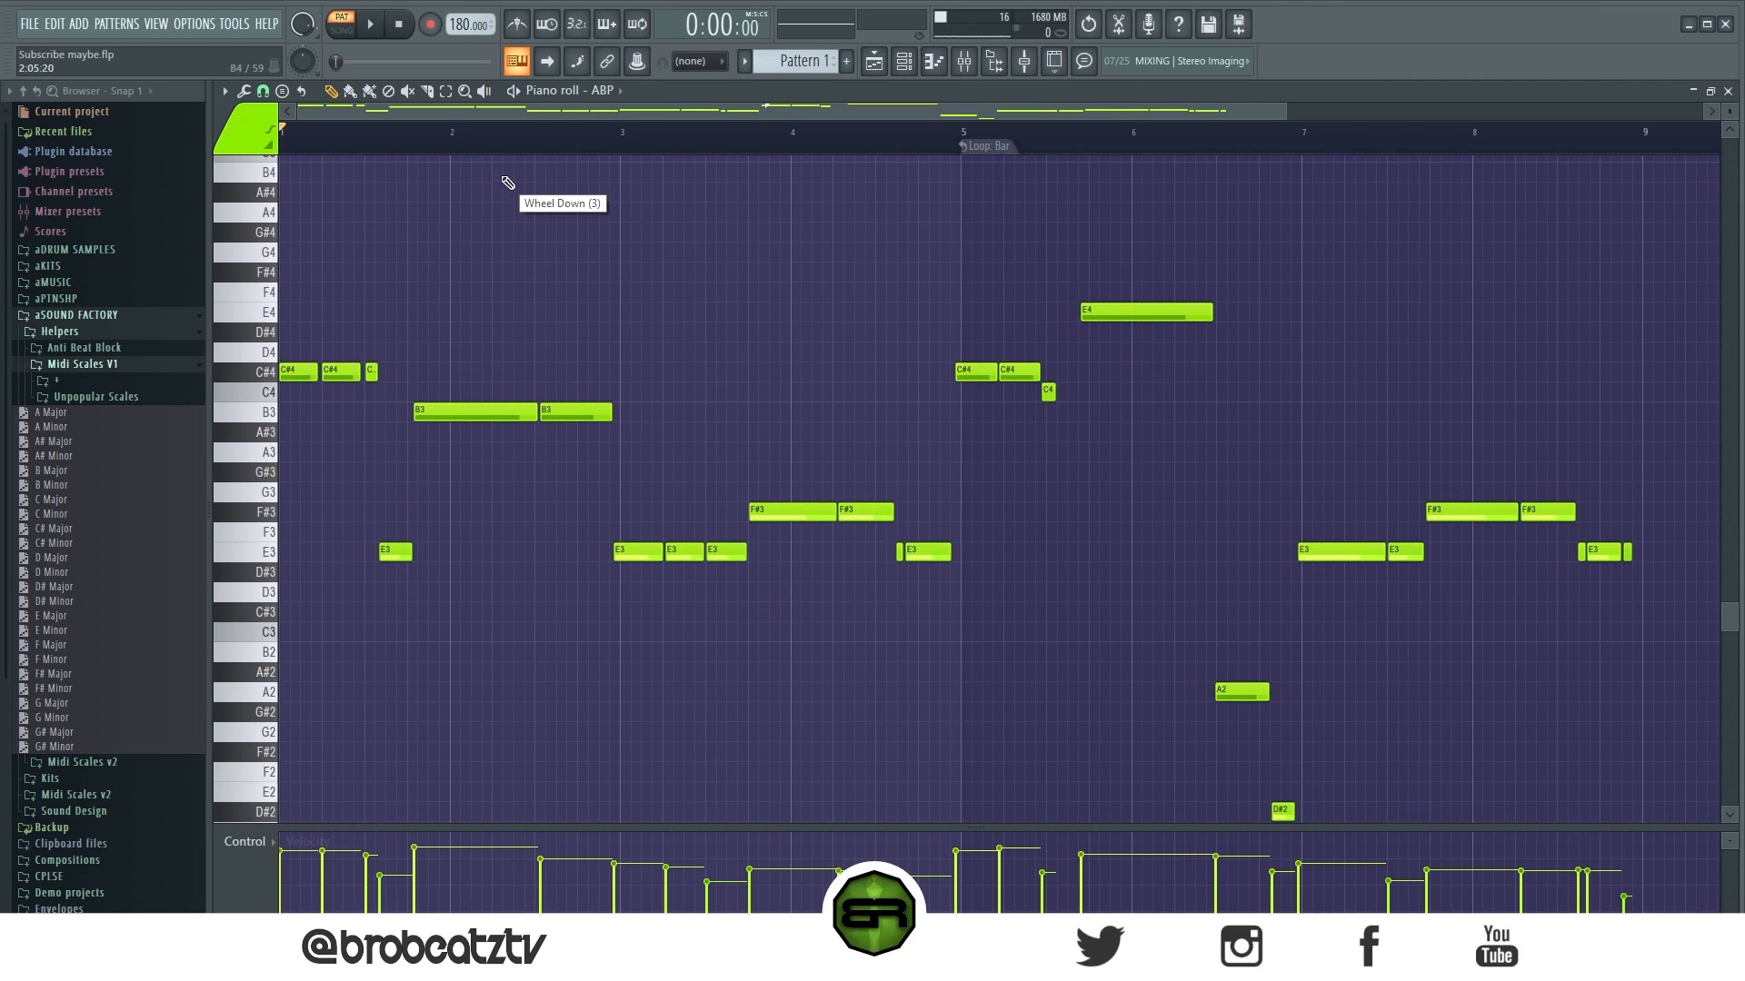
{"action": "scroll", "coordinate": [557, 144], "scroll_direction": "up", "scroll_amount": 3}
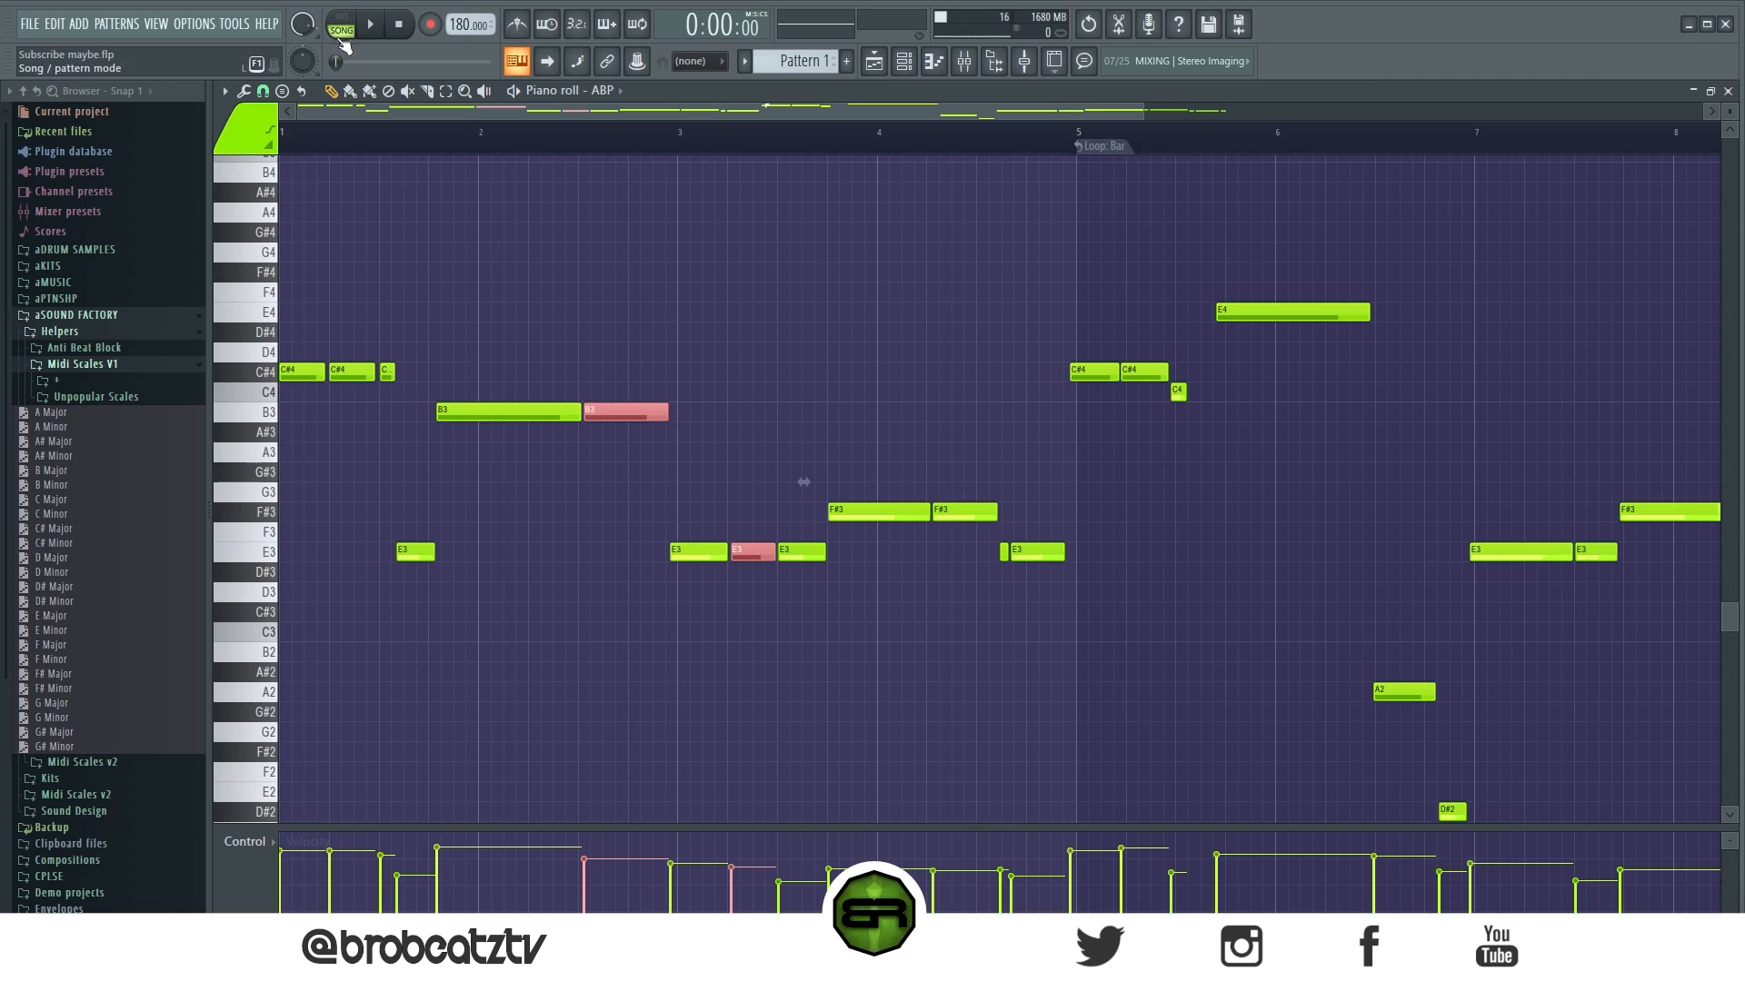
{"action": "key", "text": "space"}
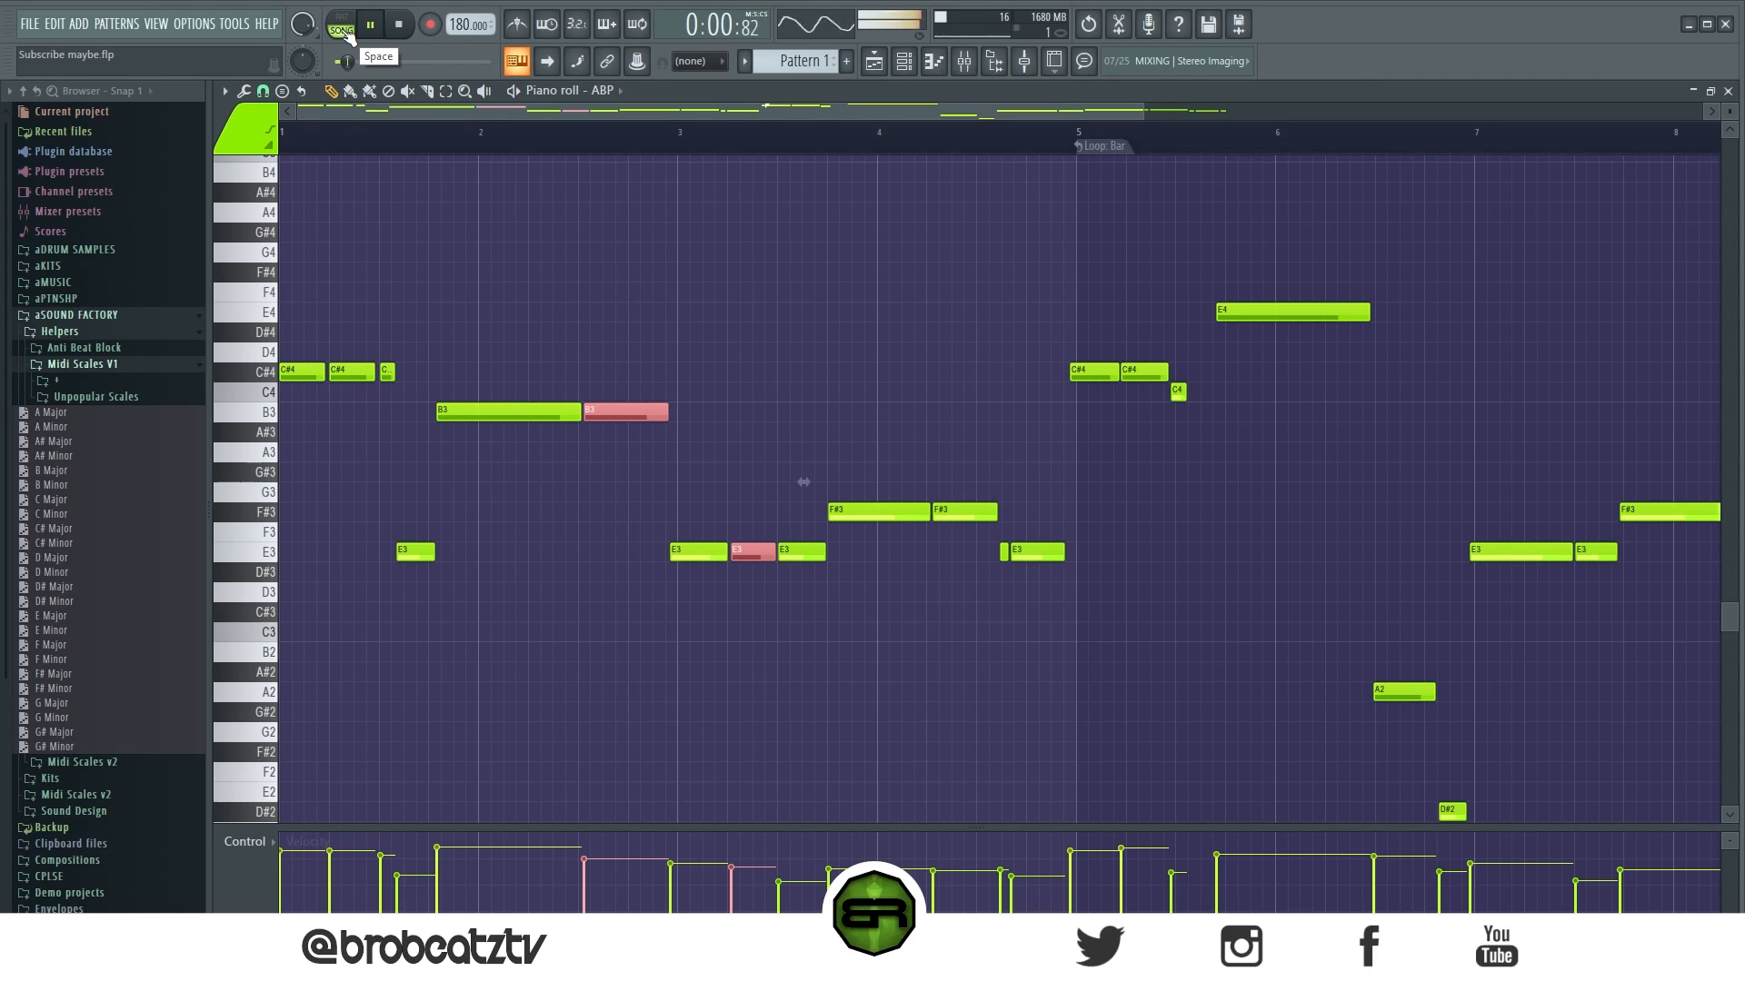
{"action": "key", "text": "space"}
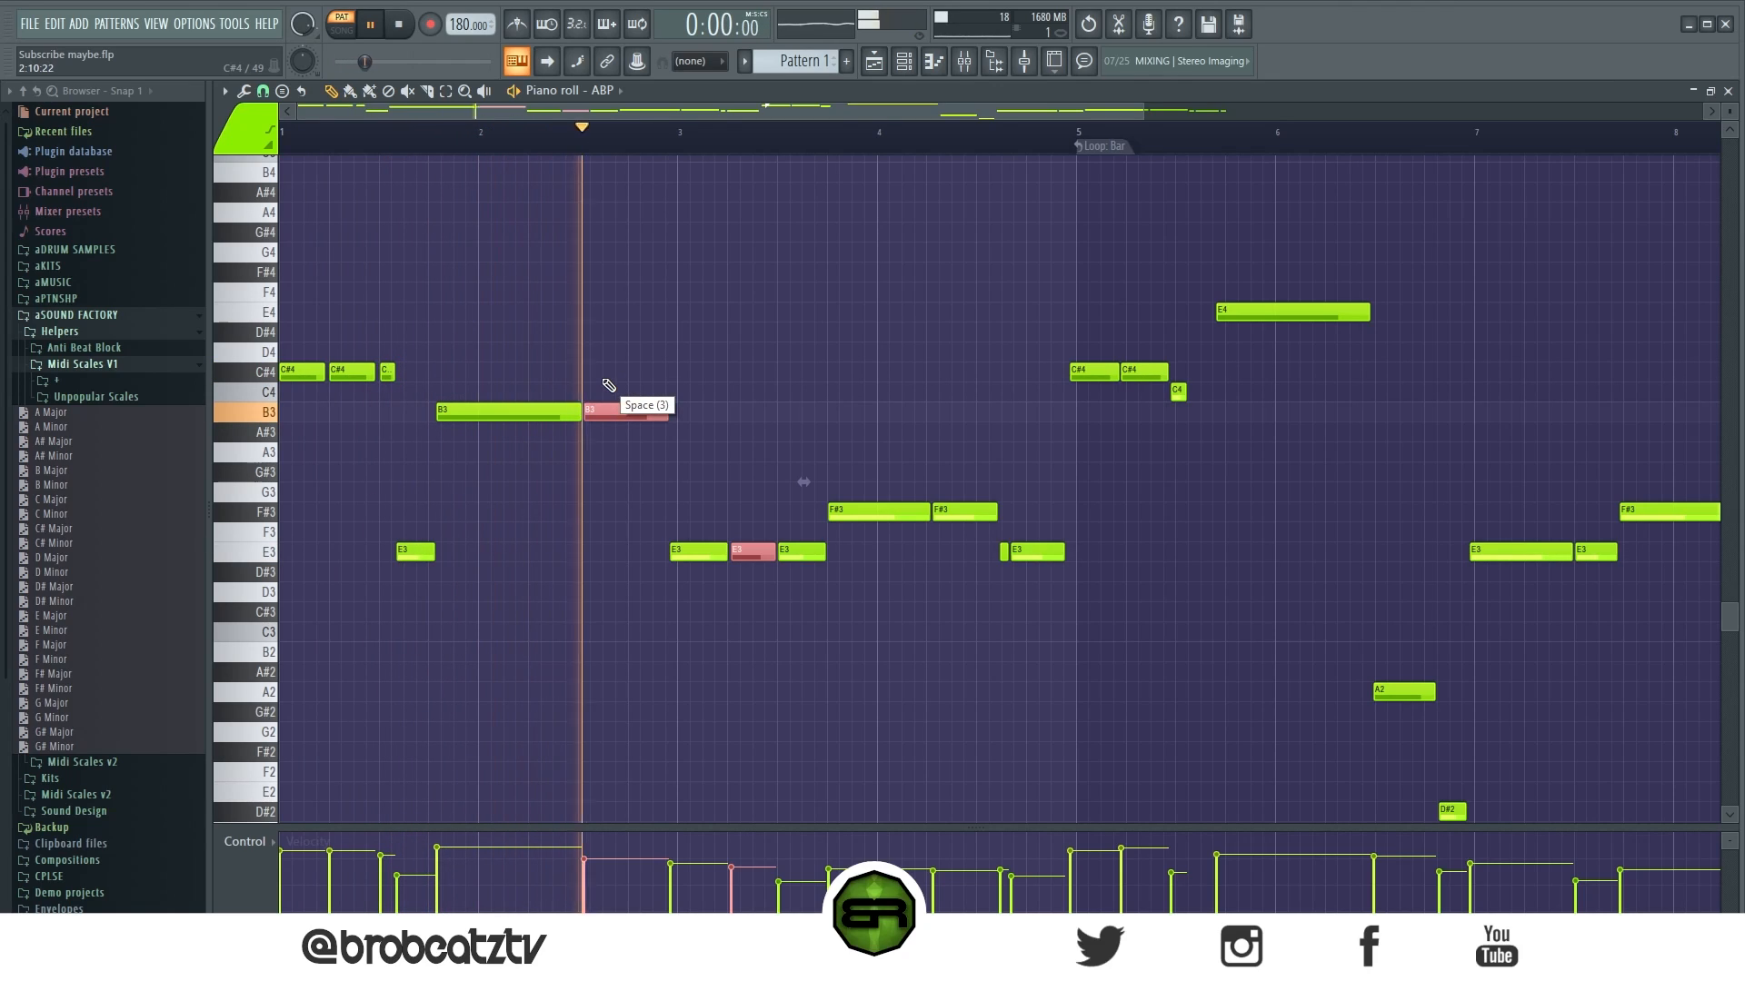
{"action": "key", "text": "space"}
{"action": "right_click", "coordinate": [682, 370]}
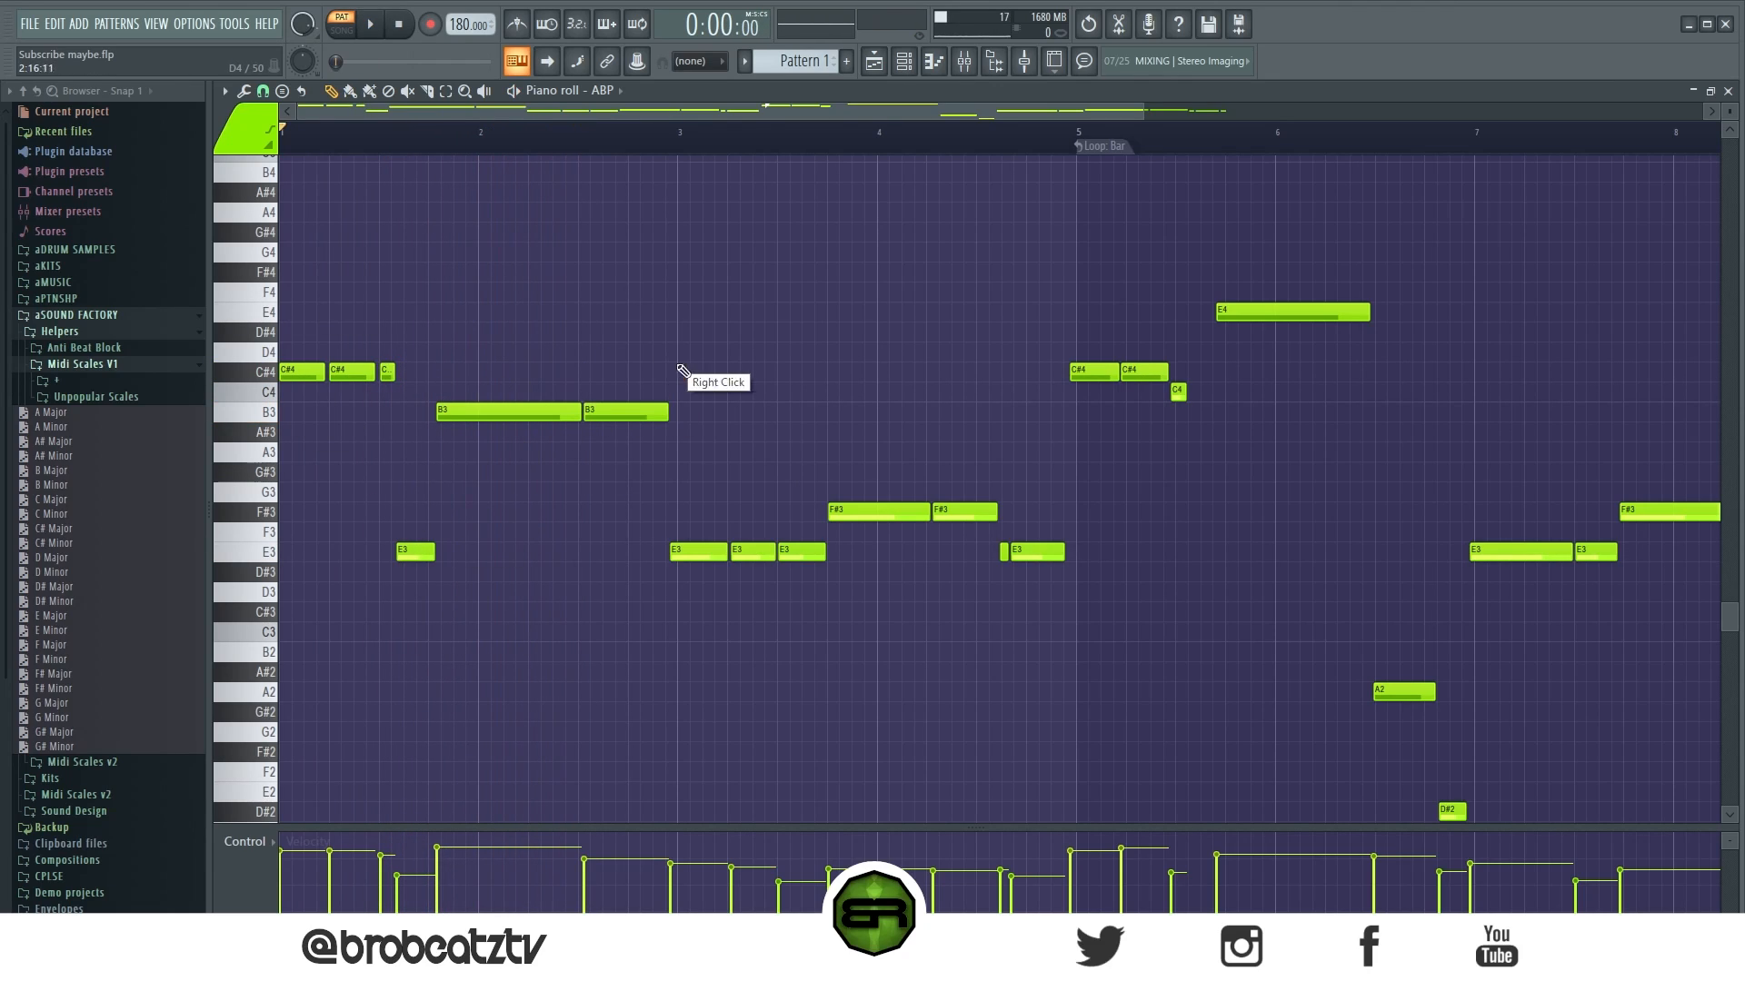
{"action": "left_click_drag", "start_coordinate": [331, 353], "coordinate": [409, 395]}
{"action": "right_click", "coordinate": [572, 550]}
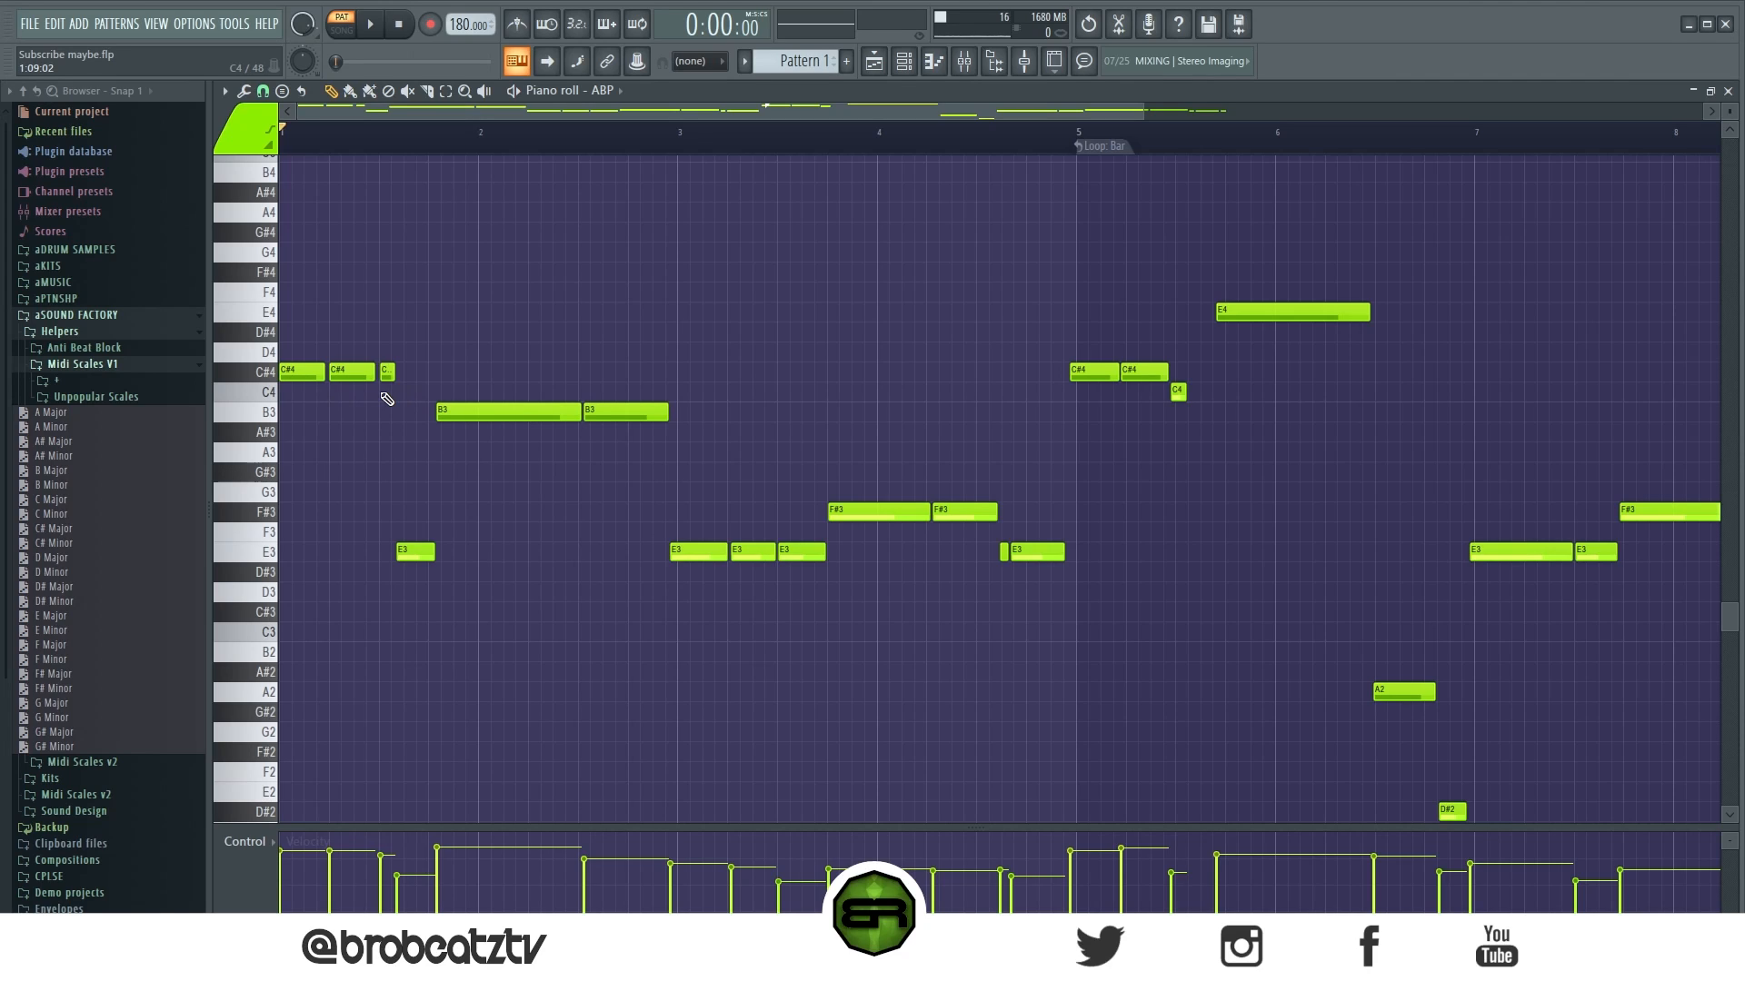
Step: Stamp a four-note minor chord of A4, C5, E5 and G5 at bar 2 above the melody
{"action": "scroll", "coordinate": [422, 400], "scroll_direction": "up", "scroll_amount": 4}
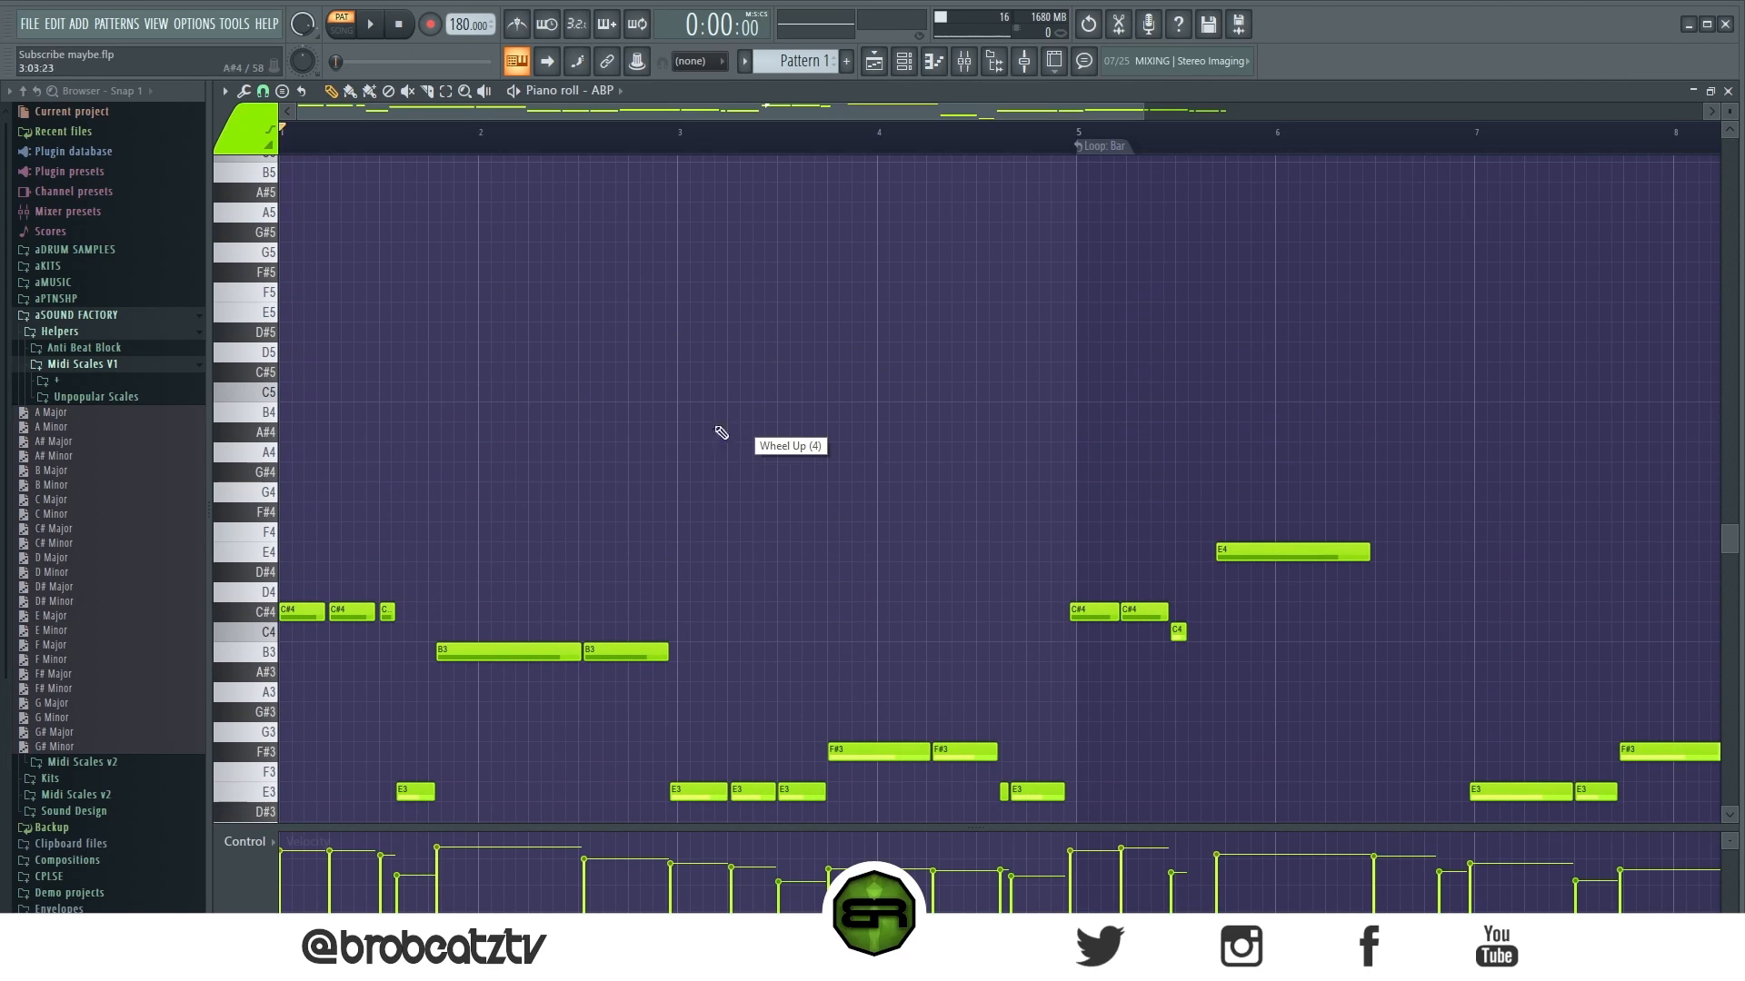
{"action": "left_click", "coordinate": [282, 90]}
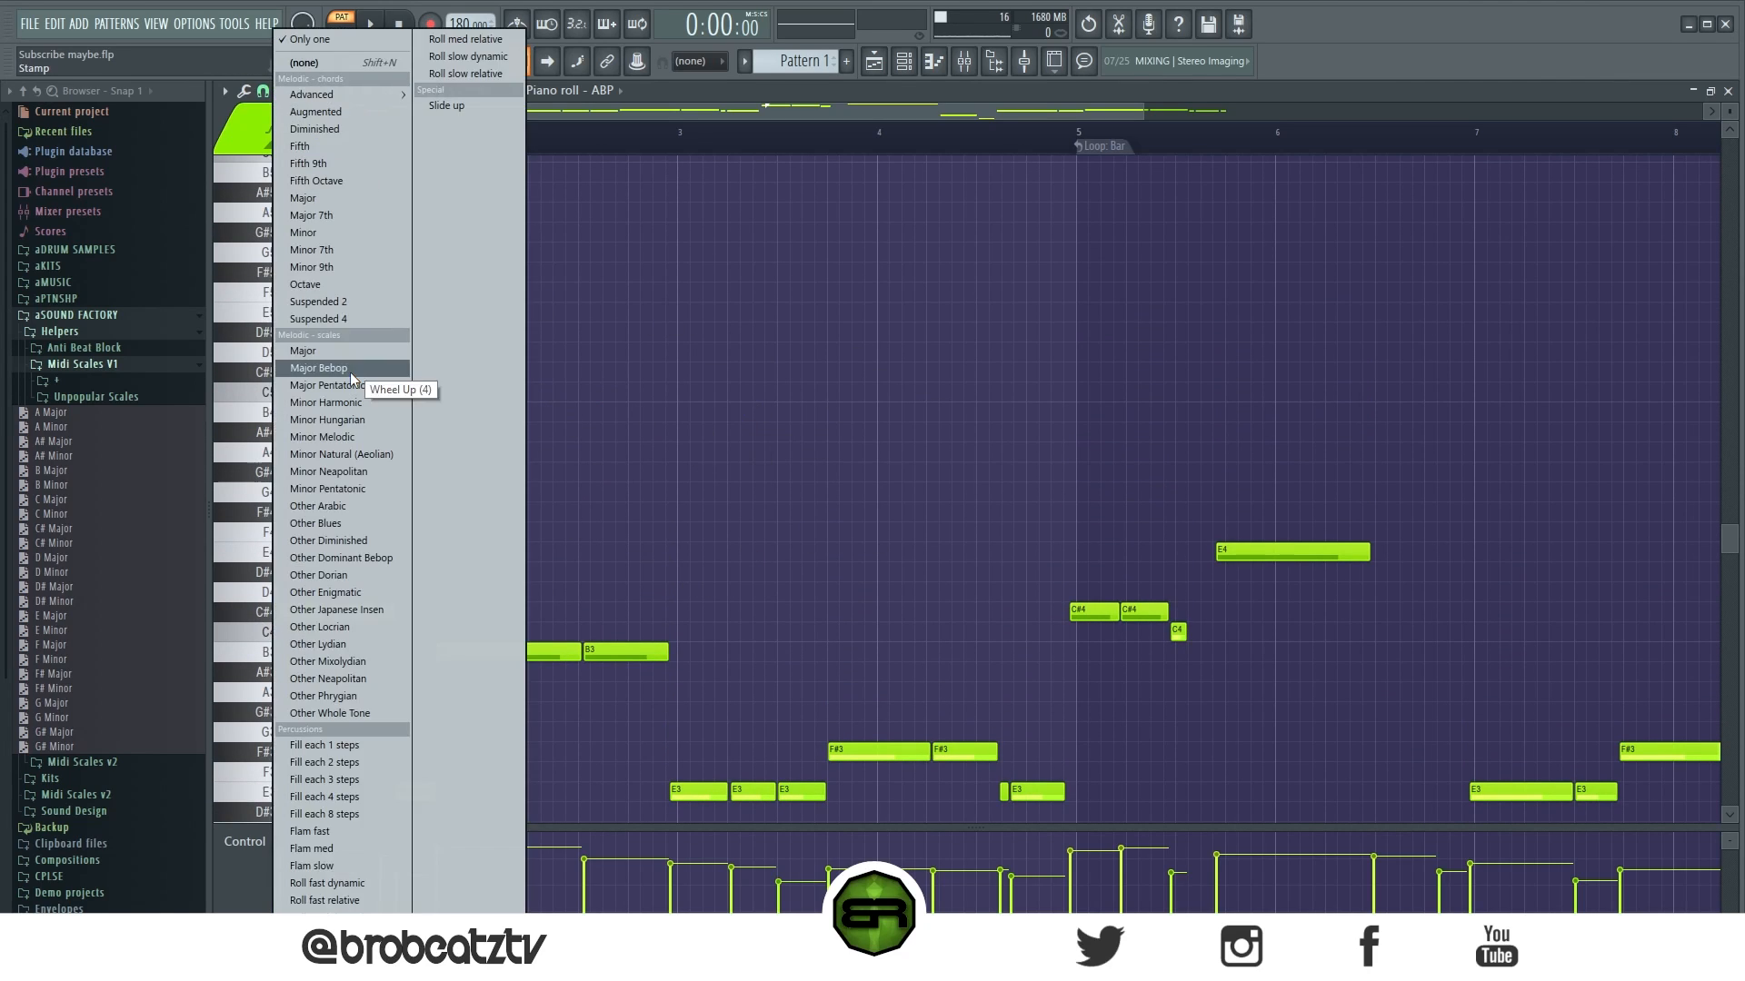
{"action": "left_click", "coordinate": [334, 269]}
{"action": "double_click", "coordinate": [486, 463]}
{"action": "left_click_drag", "start_coordinate": [519, 459], "coordinate": [510, 458]}
{"action": "right_click", "coordinate": [524, 472]}
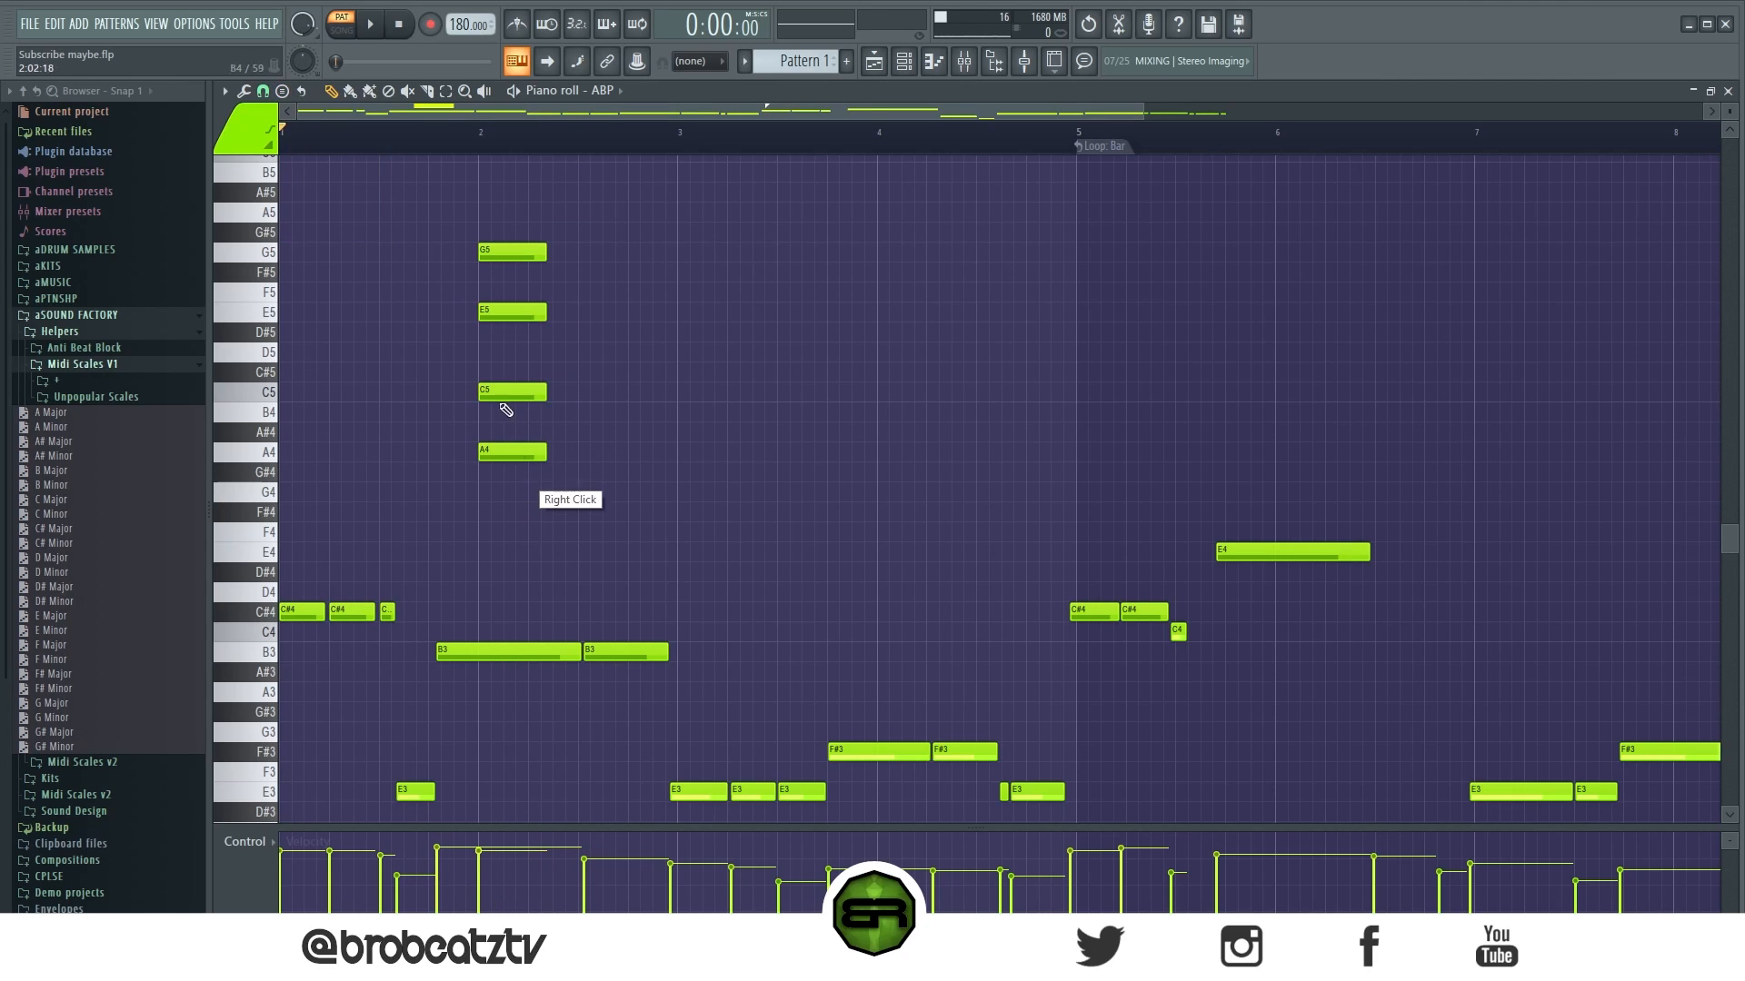
Step: Spread the chord into a picked pattern by staggering C5 and E5, shortening the notes and adding an extra C5 and A4
{"action": "left_click", "coordinate": [583, 394]}
{"action": "left_click_drag", "start_coordinate": [515, 393], "coordinate": [538, 392]}
{"action": "left_click", "coordinate": [555, 330]}
{"action": "left_click_drag", "start_coordinate": [512, 311], "coordinate": [560, 312]}
{"action": "right_click", "coordinate": [571, 333]}
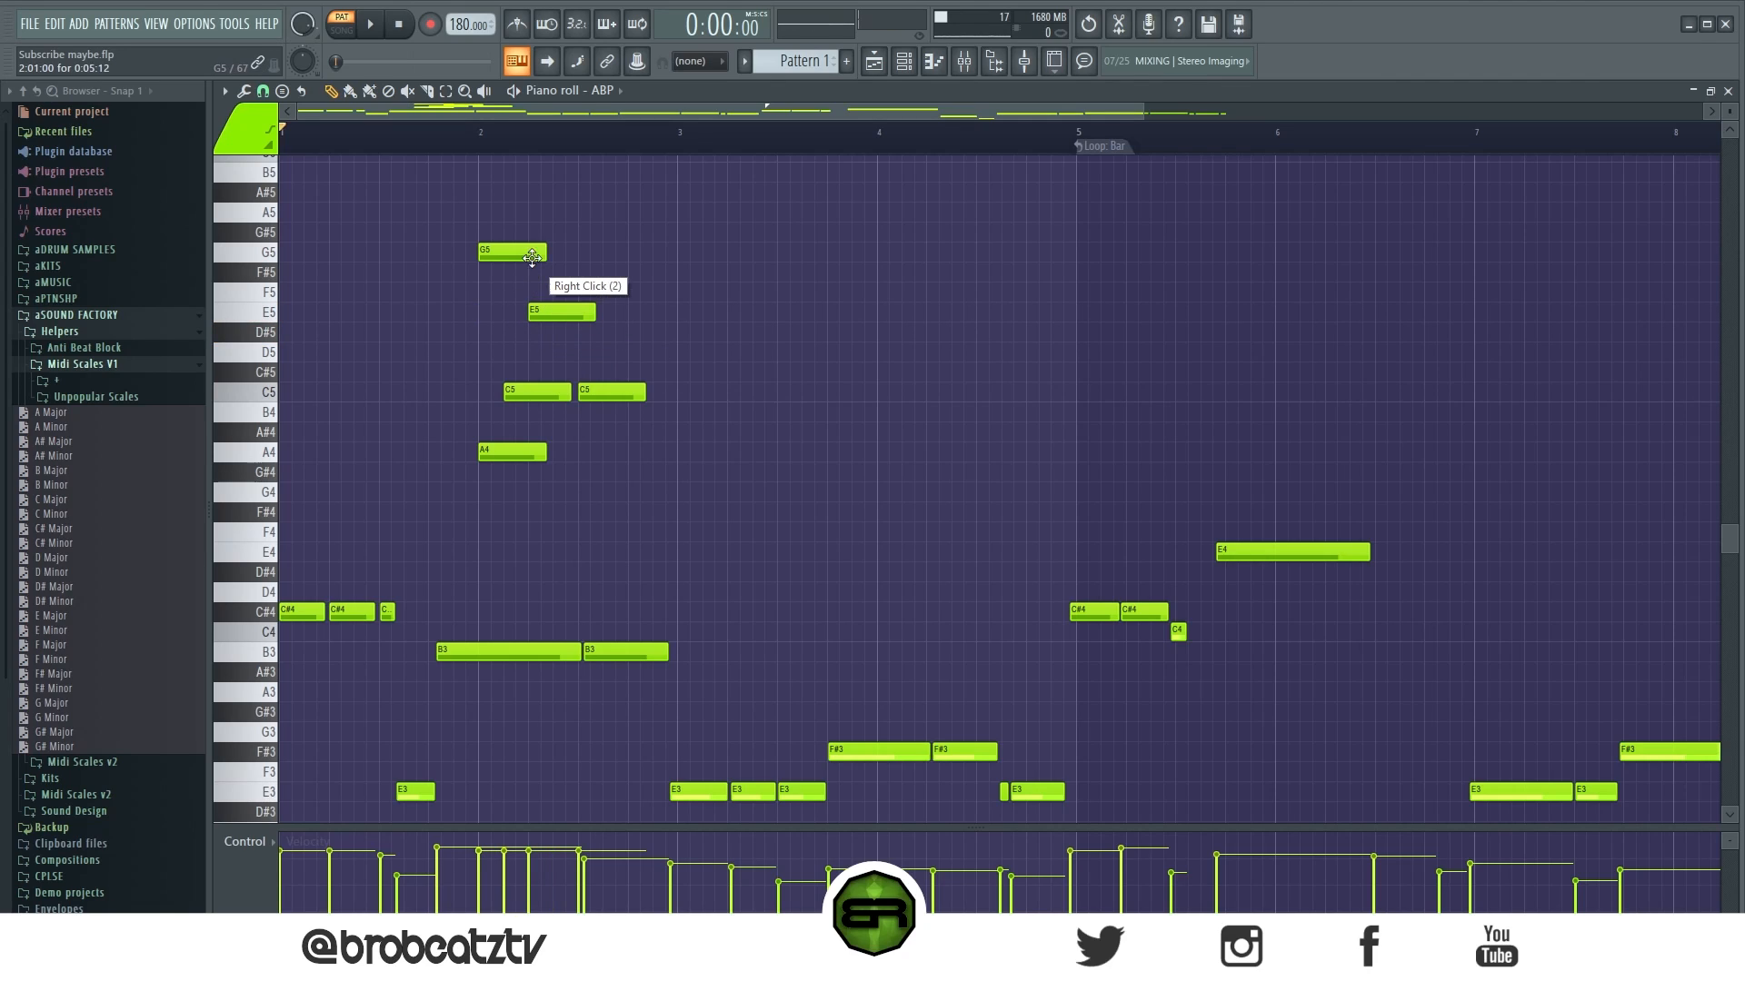
{"action": "left_click_drag", "start_coordinate": [530, 238], "coordinate": [629, 468]}
{"action": "mouse_move", "coordinate": [644, 395]}
{"action": "left_mouse_down"}
{"action": "mouse_move", "coordinate": [788, 395]}
{"action": "mouse_move", "coordinate": [636, 396]}
{"action": "left_mouse_up"}
{"action": "left_click", "coordinate": [585, 470]}
{"action": "left_click_drag", "start_coordinate": [593, 451], "coordinate": [656, 451]}
{"action": "left_click_drag", "start_coordinate": [428, 202], "coordinate": [718, 502]}
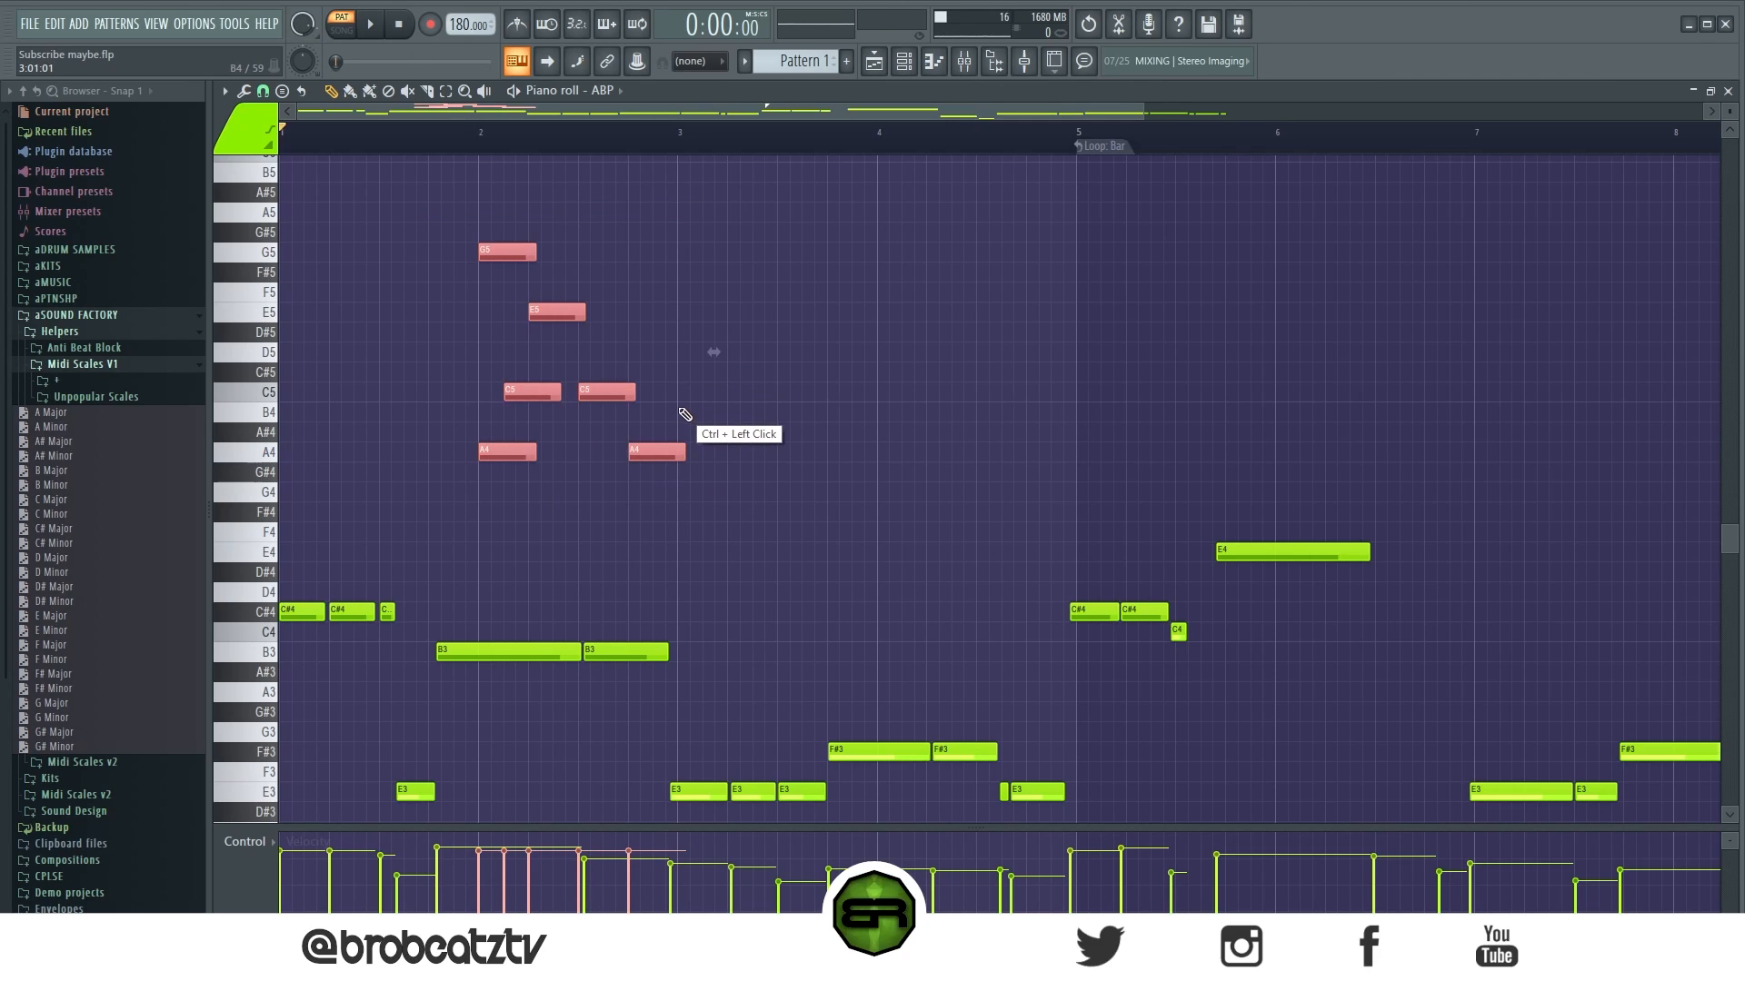
Step: Delete all the chord and picking-pattern notes above the melody in bar 2
{"action": "right_click", "coordinate": [739, 498]}
{"action": "right_click", "coordinate": [656, 452]}
{"action": "right_click", "coordinate": [614, 394]}
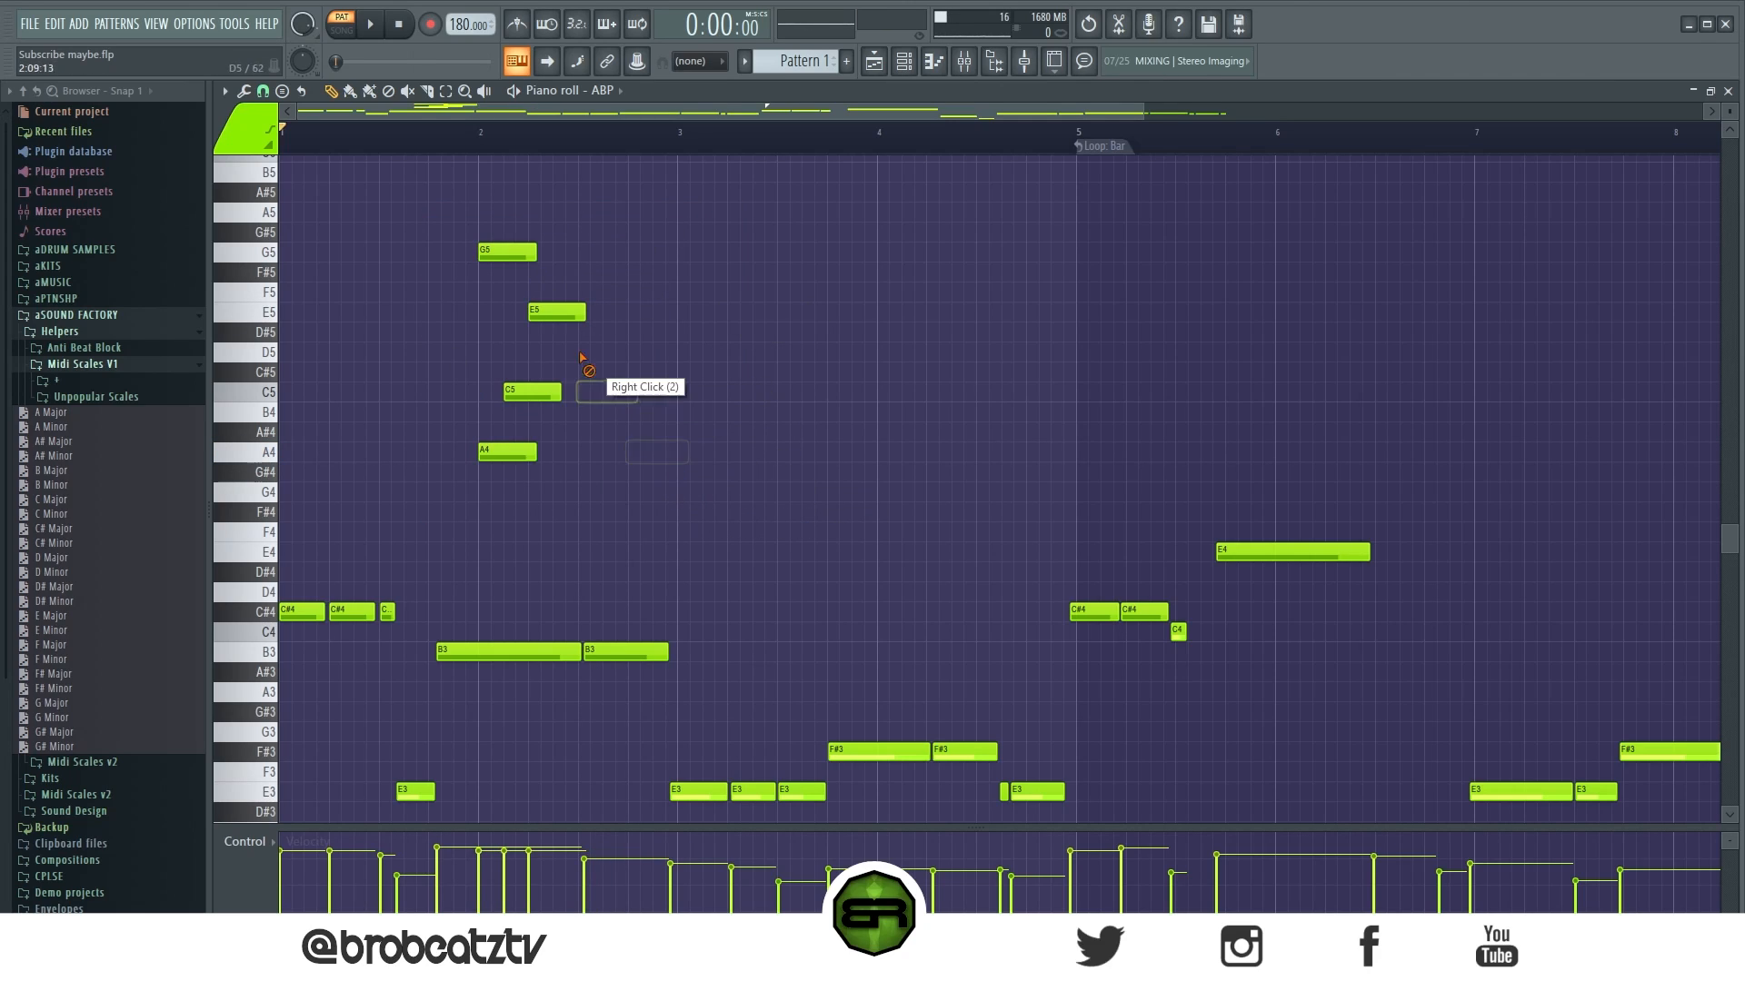
{"action": "right_click", "coordinate": [563, 312]}
{"action": "right_click", "coordinate": [521, 254]}
{"action": "right_click", "coordinate": [547, 390]}
{"action": "right_click", "coordinate": [511, 452]}
Step: Examine how the short C#4 in bar 1 moves to the low E3 and back up to B3
{"action": "scroll", "coordinate": [510, 389], "scroll_direction": "down", "scroll_amount": 4}
{"action": "left_click_drag", "start_coordinate": [343, 349], "coordinate": [391, 449]}
{"action": "right_click", "coordinate": [444, 588]}
{"action": "scroll", "coordinate": [409, 146], "scroll_direction": "up", "scroll_amount": 5}
{"action": "left_click", "coordinate": [482, 371], "text": "ctrl+shift"}
{"action": "left_click", "coordinate": [535, 551], "text": "ctrl+shift"}
{"action": "left_click", "coordinate": [699, 412], "text": "ctrl+shift"}
{"action": "scroll", "coordinate": [696, 564], "scroll_direction": "down", "scroll_amount": 3}
{"action": "scroll", "coordinate": [696, 568], "scroll_direction": "up", "scroll_amount": 4}
{"action": "right_click", "coordinate": [689, 572]}
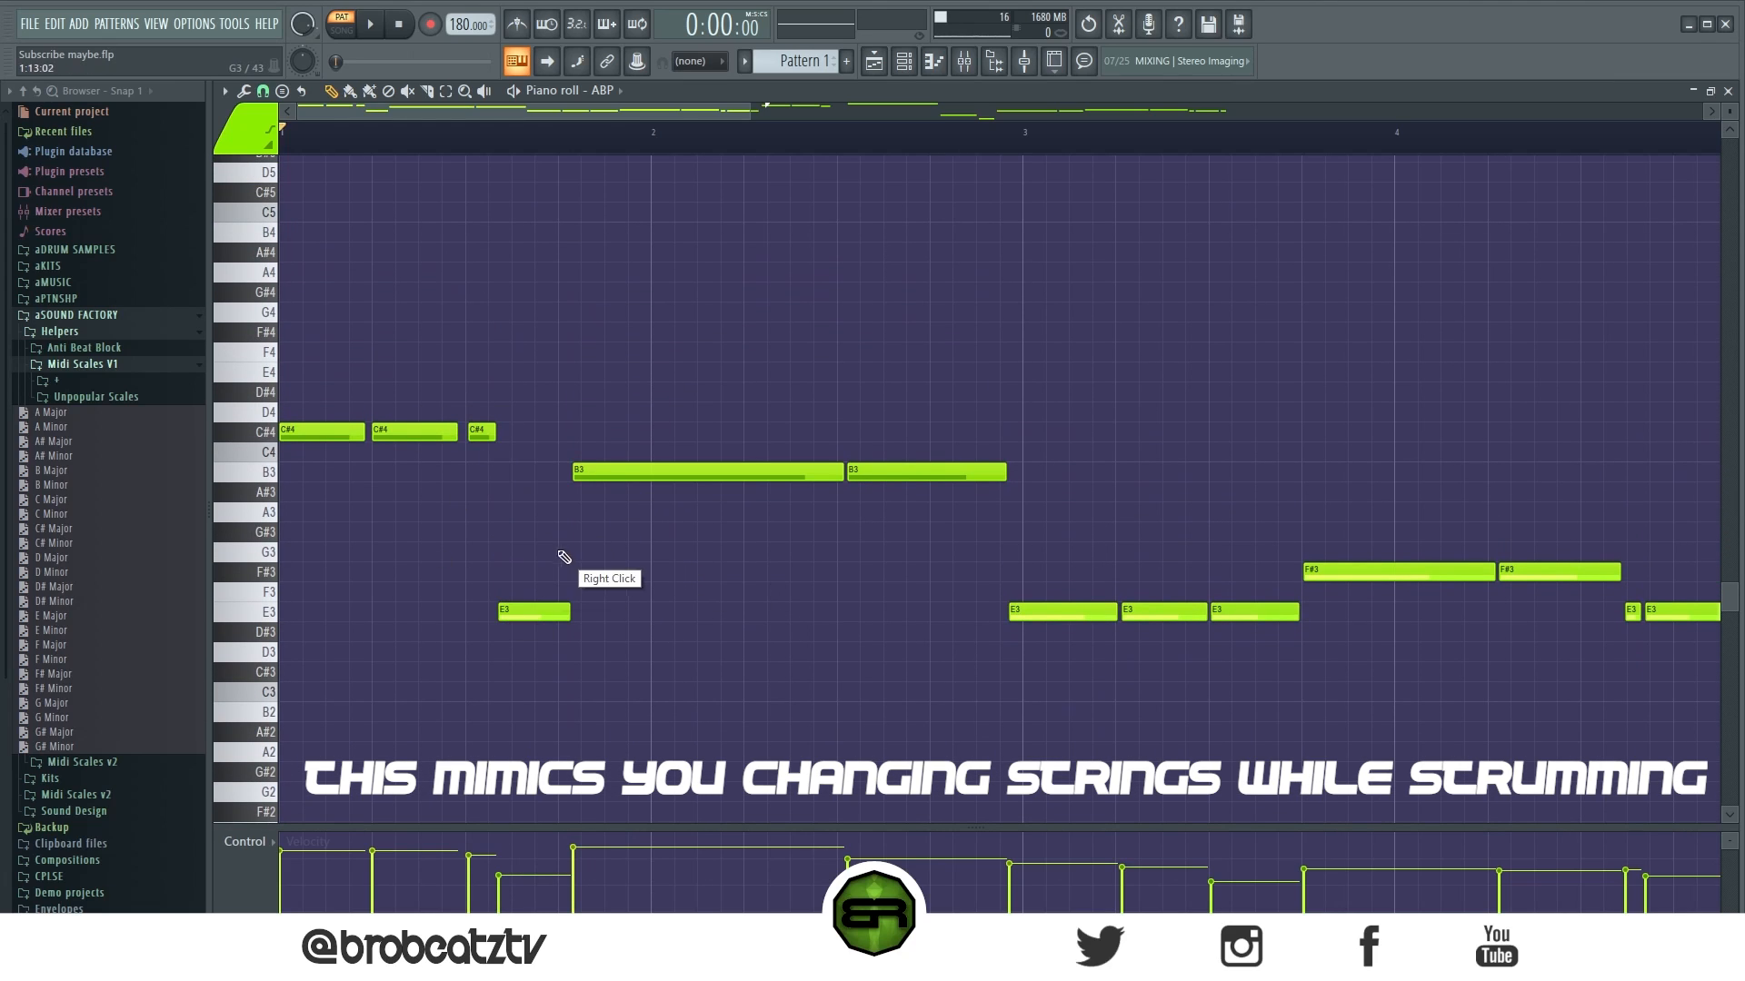
{"action": "left_click", "coordinate": [483, 434], "text": "ctrl+shift"}
{"action": "left_click", "coordinate": [534, 612], "text": "ctrl+shift"}
{"action": "left_click", "coordinate": [695, 617]}
Step: Listen to the opening notes in pattern and song mode to check the string change against the recording
{"action": "key", "text": "space"}
{"action": "key", "text": "space"}
{"action": "left_click", "coordinate": [526, 610], "text": "ctrl"}
{"action": "right_click", "coordinate": [390, 128]}
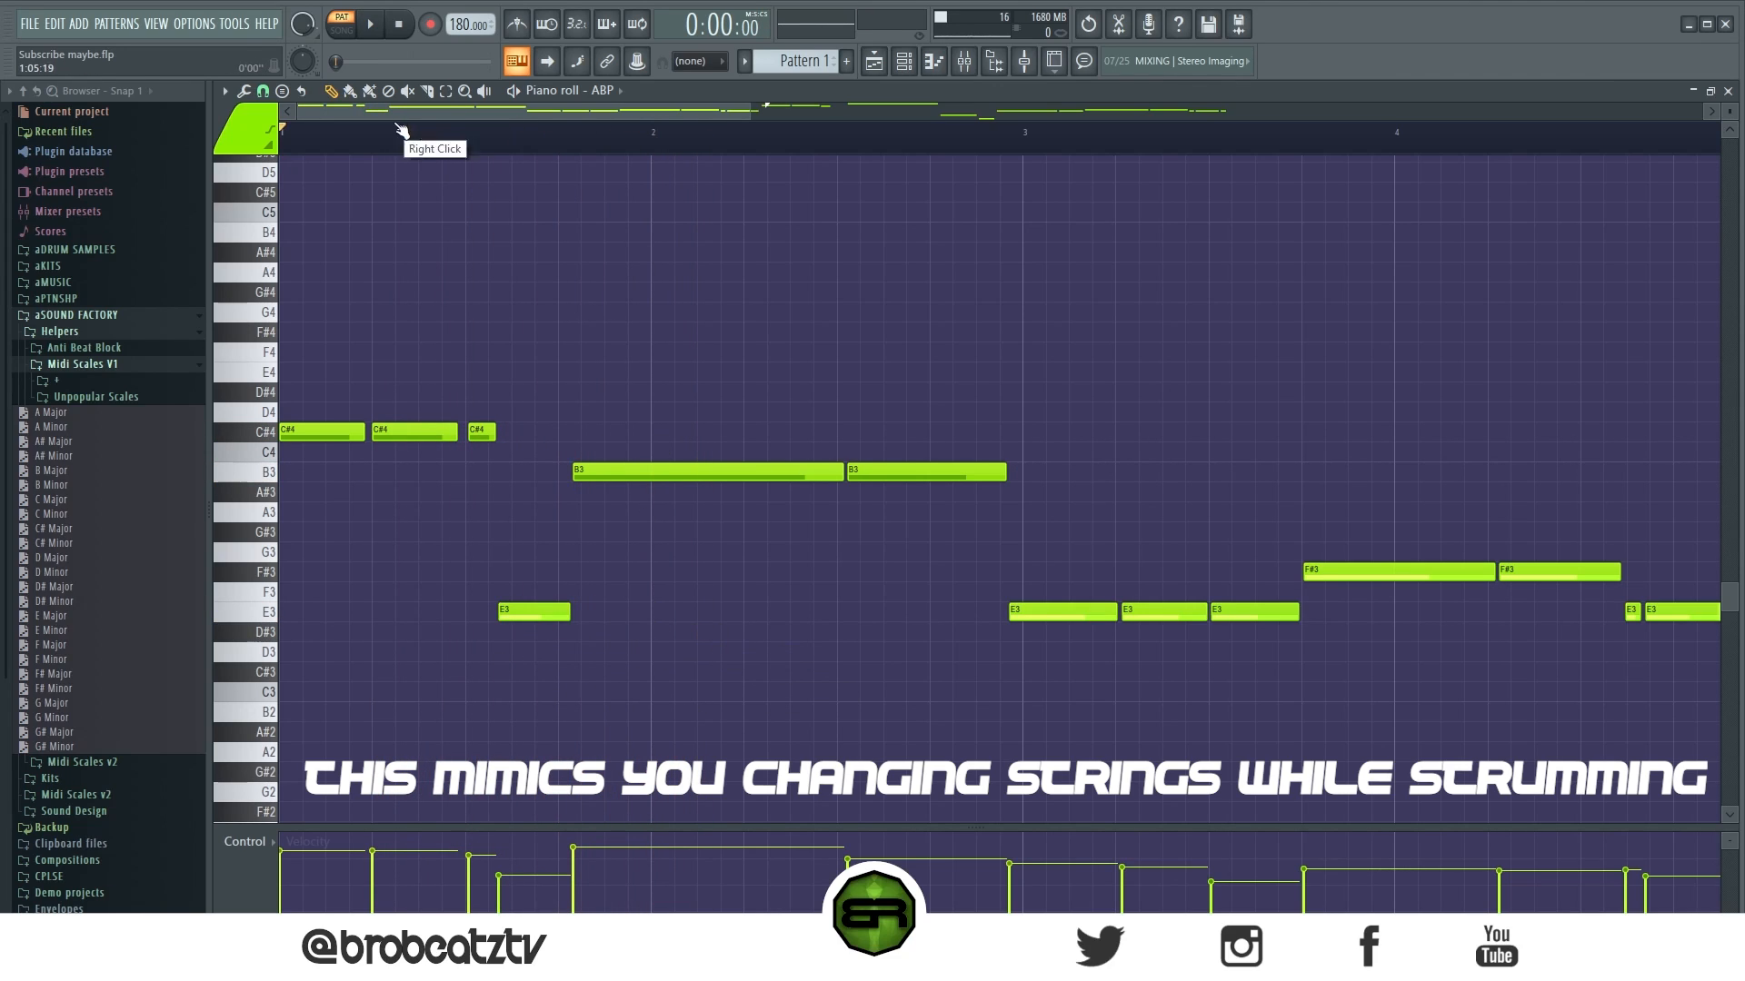
{"action": "left_click", "coordinate": [342, 30]}
{"action": "key", "text": "space"}
{"action": "key", "text": "space"}
{"action": "left_click", "coordinate": [341, 18]}
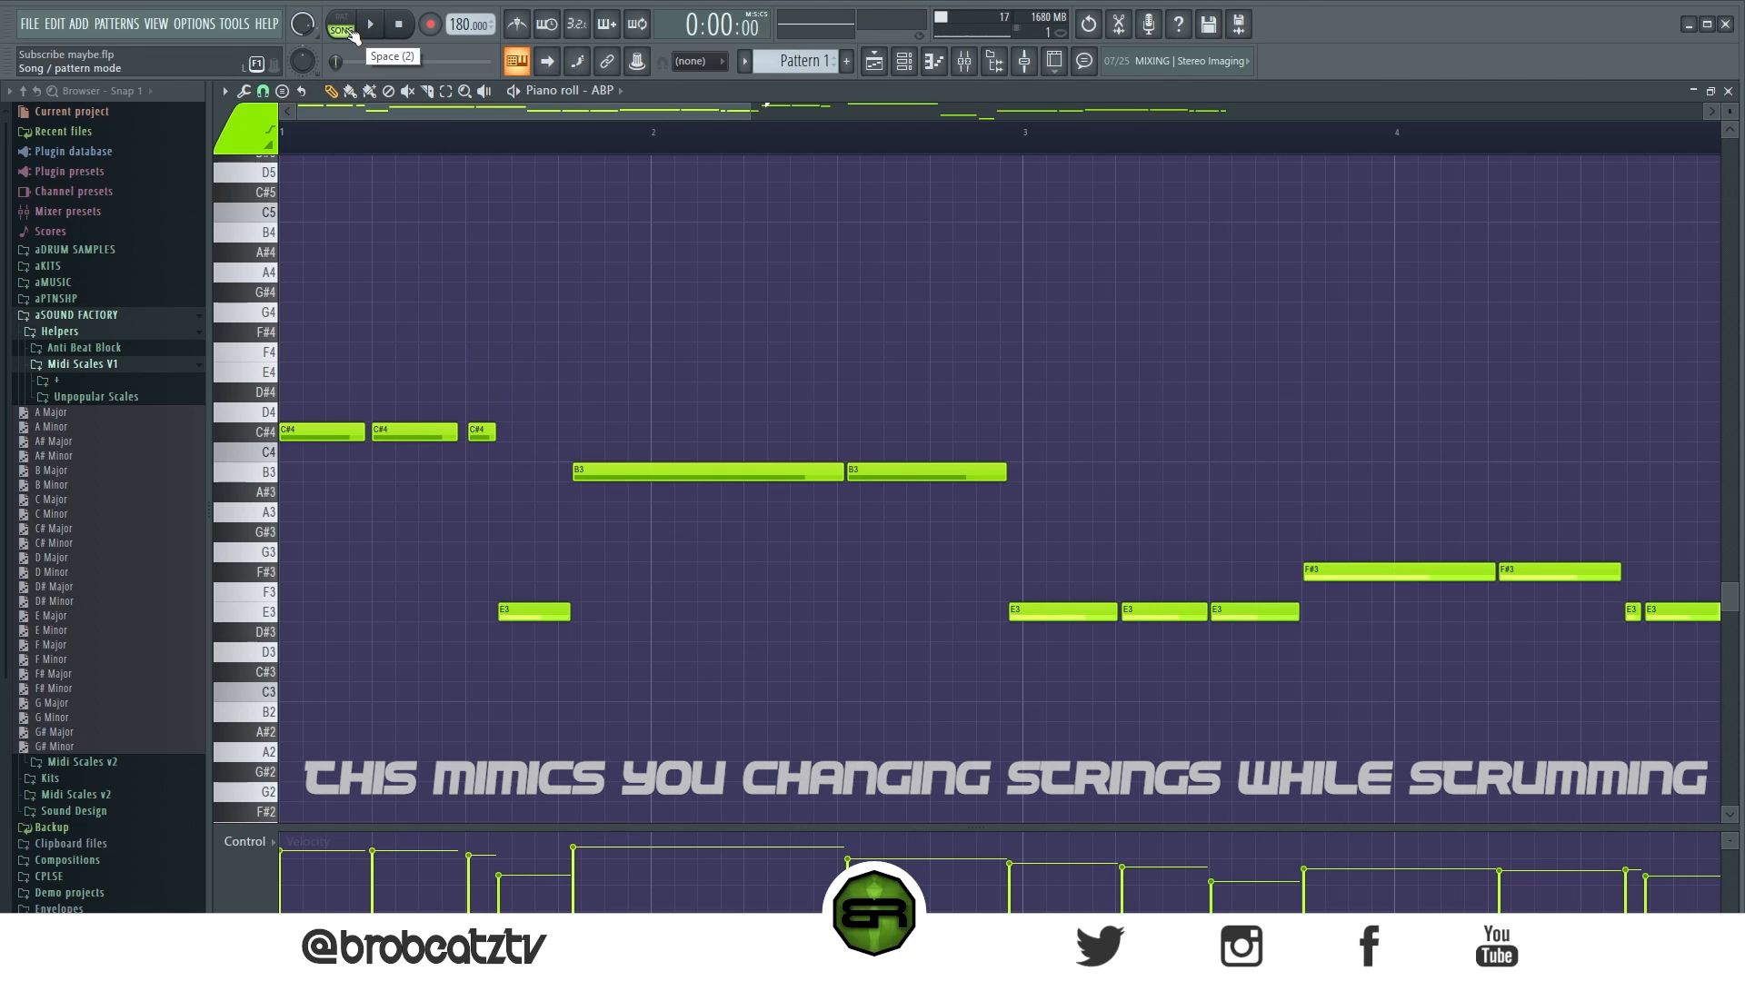
{"action": "key", "text": "space"}
{"action": "key", "text": "space"}
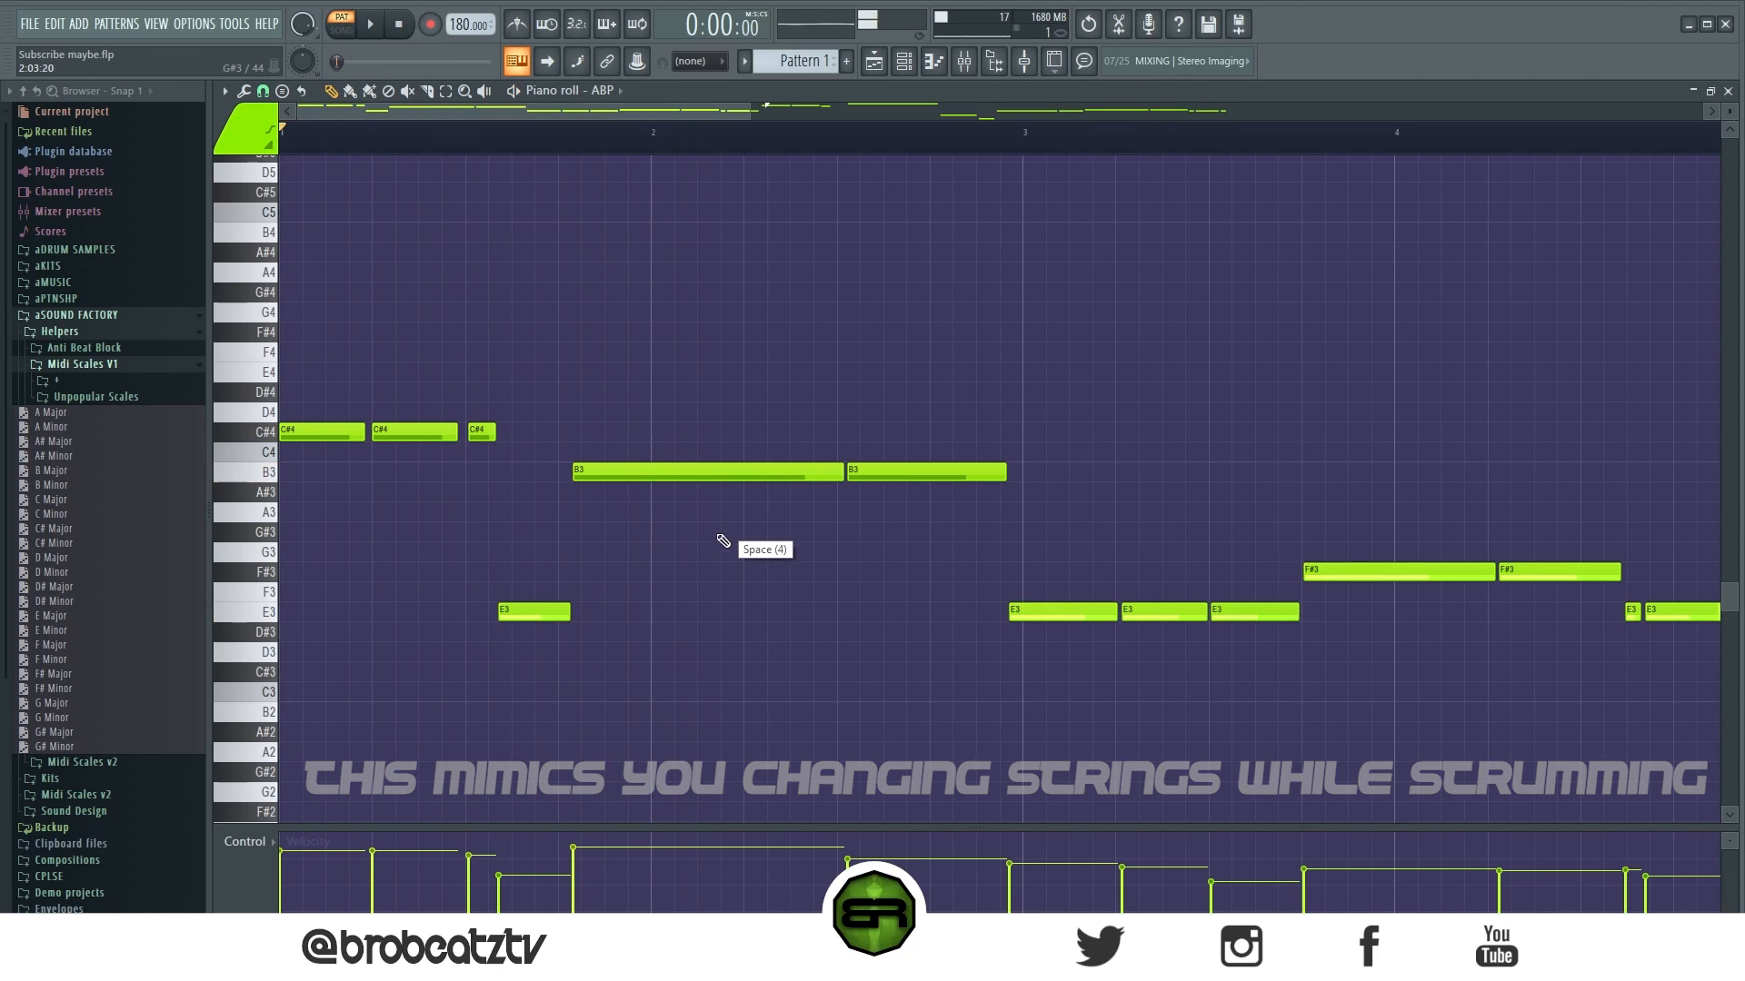
Step: Try bar 1 without the short C#4 and E3, extending the second C#4 nearly to B3, and play it back
{"action": "right_click", "coordinate": [538, 612]}
{"action": "right_click", "coordinate": [482, 432]}
{"action": "left_click_drag", "start_coordinate": [459, 431], "coordinate": [555, 432]}
{"action": "key", "text": "space"}
{"action": "key", "text": "space"}
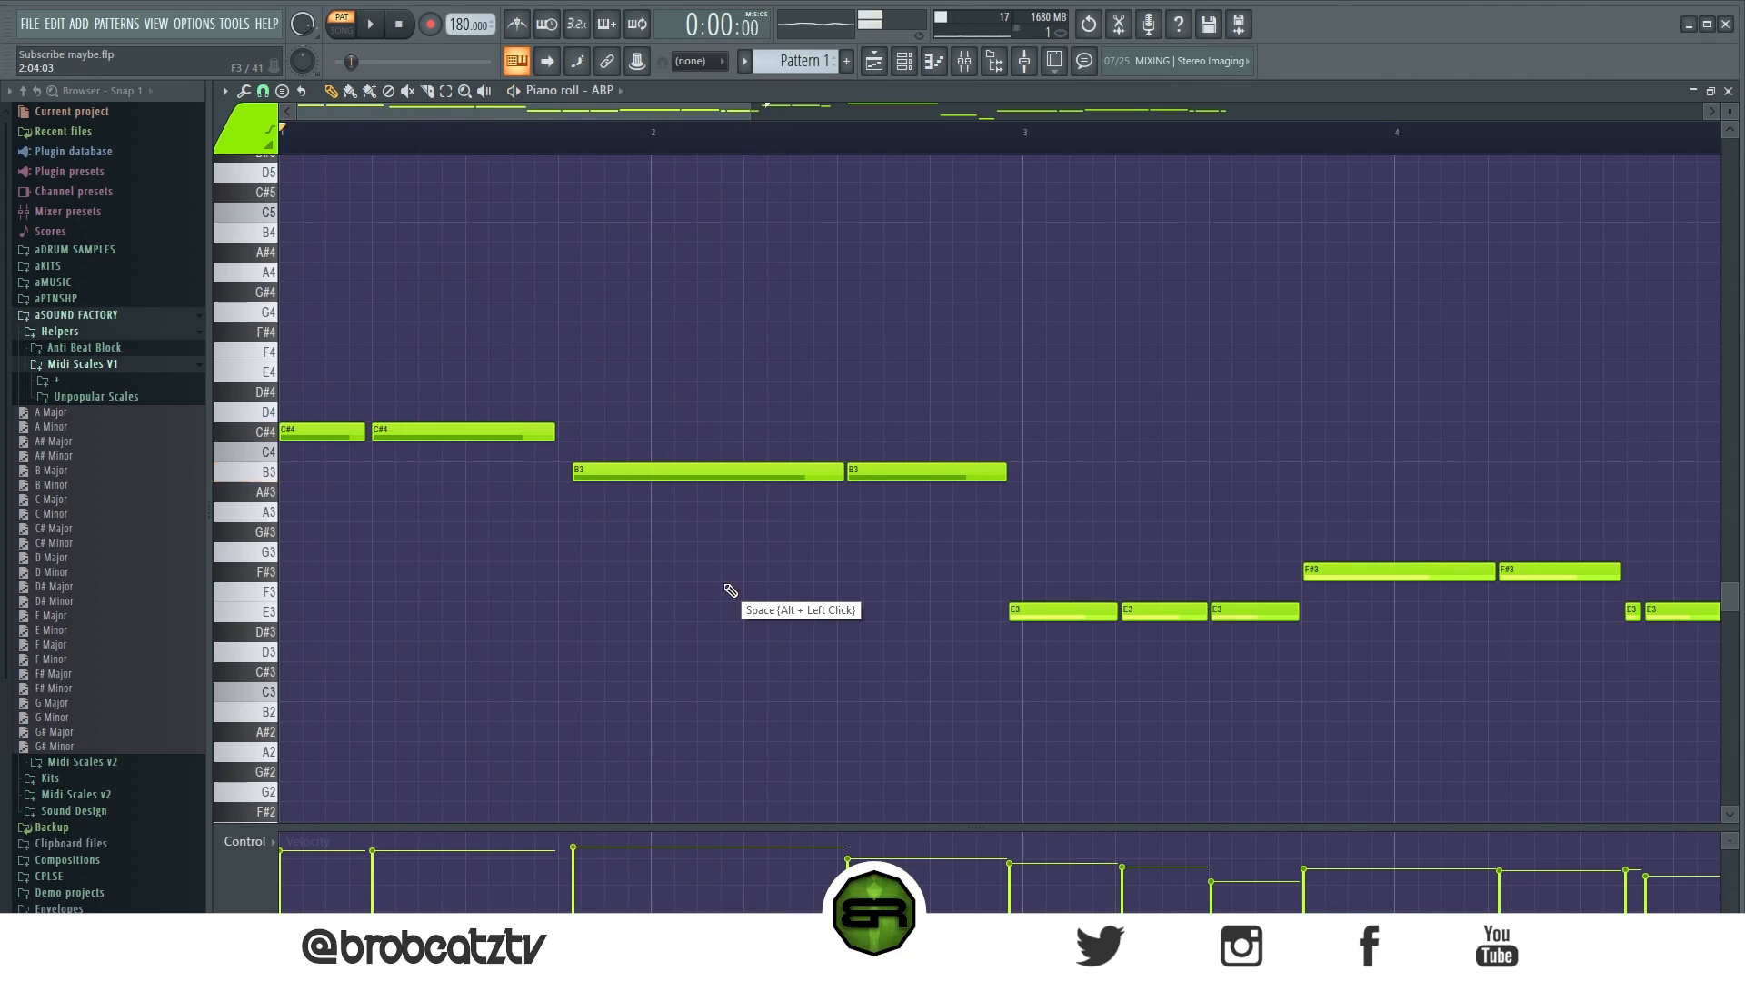
Step: Shorten the held C#4, add a short C#4 after it, and copy an E3 note in before B3
{"action": "left_click_drag", "start_coordinate": [553, 435], "coordinate": [490, 454]}
{"action": "left_click", "coordinate": [469, 432]}
{"action": "left_click_drag", "start_coordinate": [983, 618], "coordinate": [552, 610]}
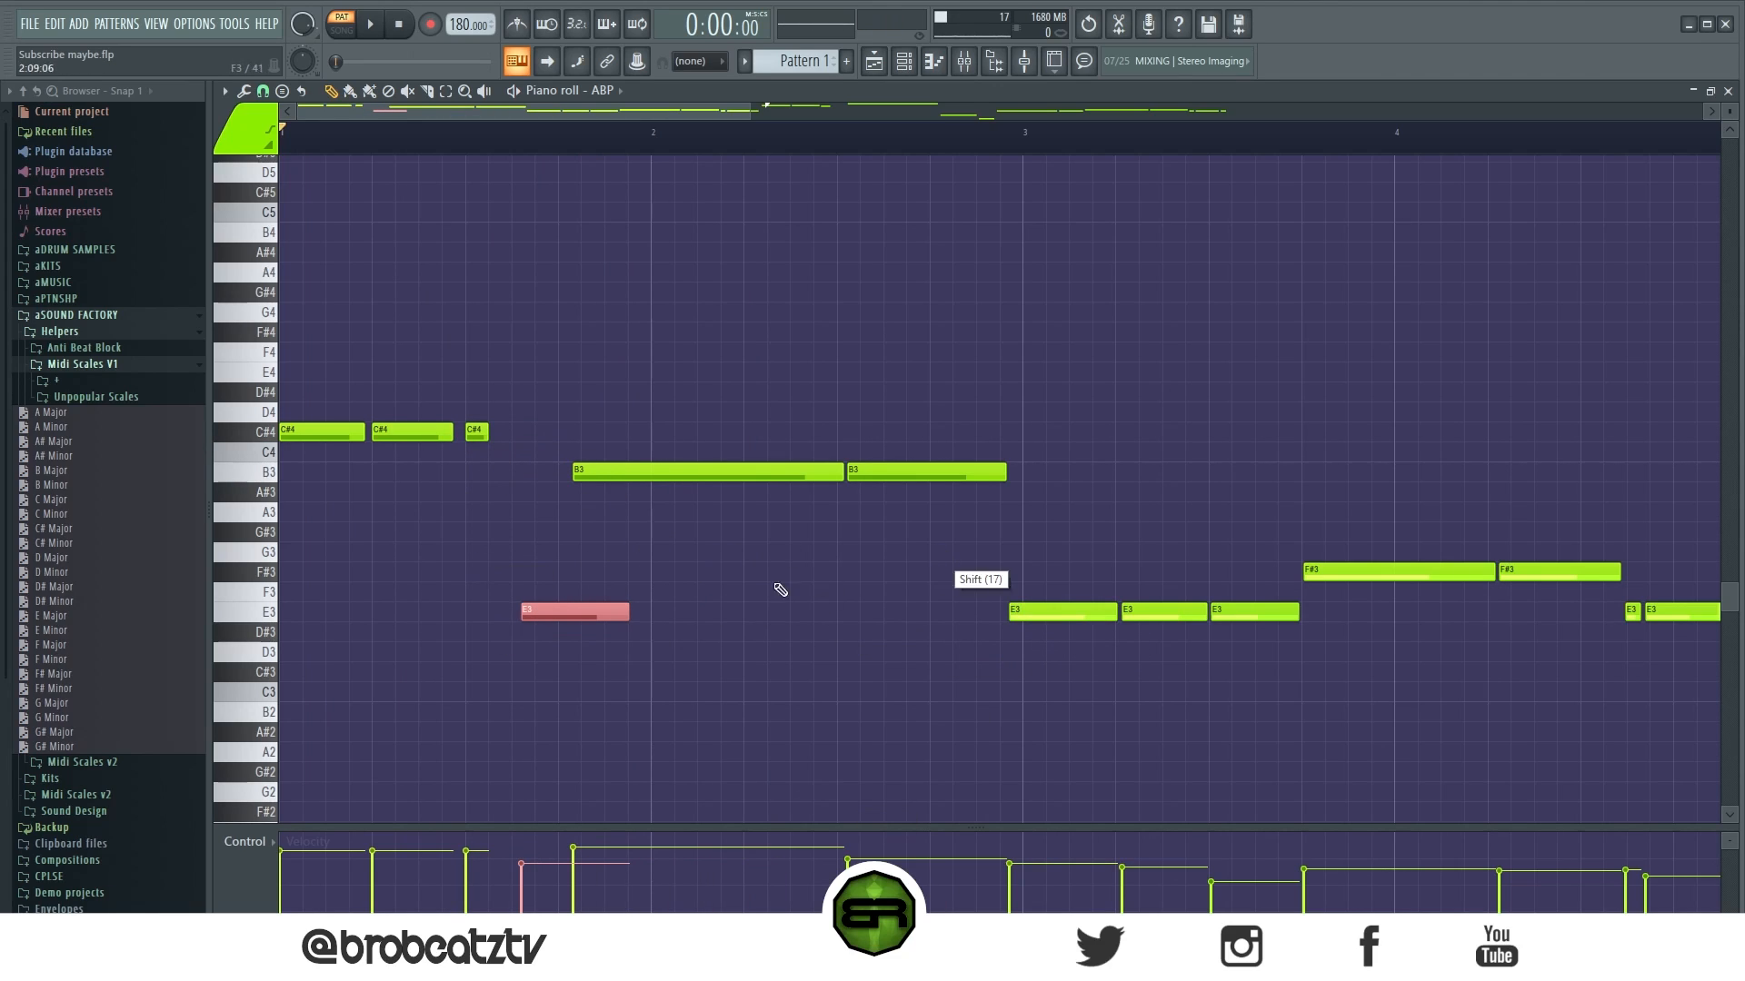
{"action": "right_click", "coordinate": [756, 564]}
Step: Move the three consecutive E3 notes so they start exactly on bar 3
{"action": "left_click_drag", "start_coordinate": [751, 112], "coordinate": [1234, 112]}
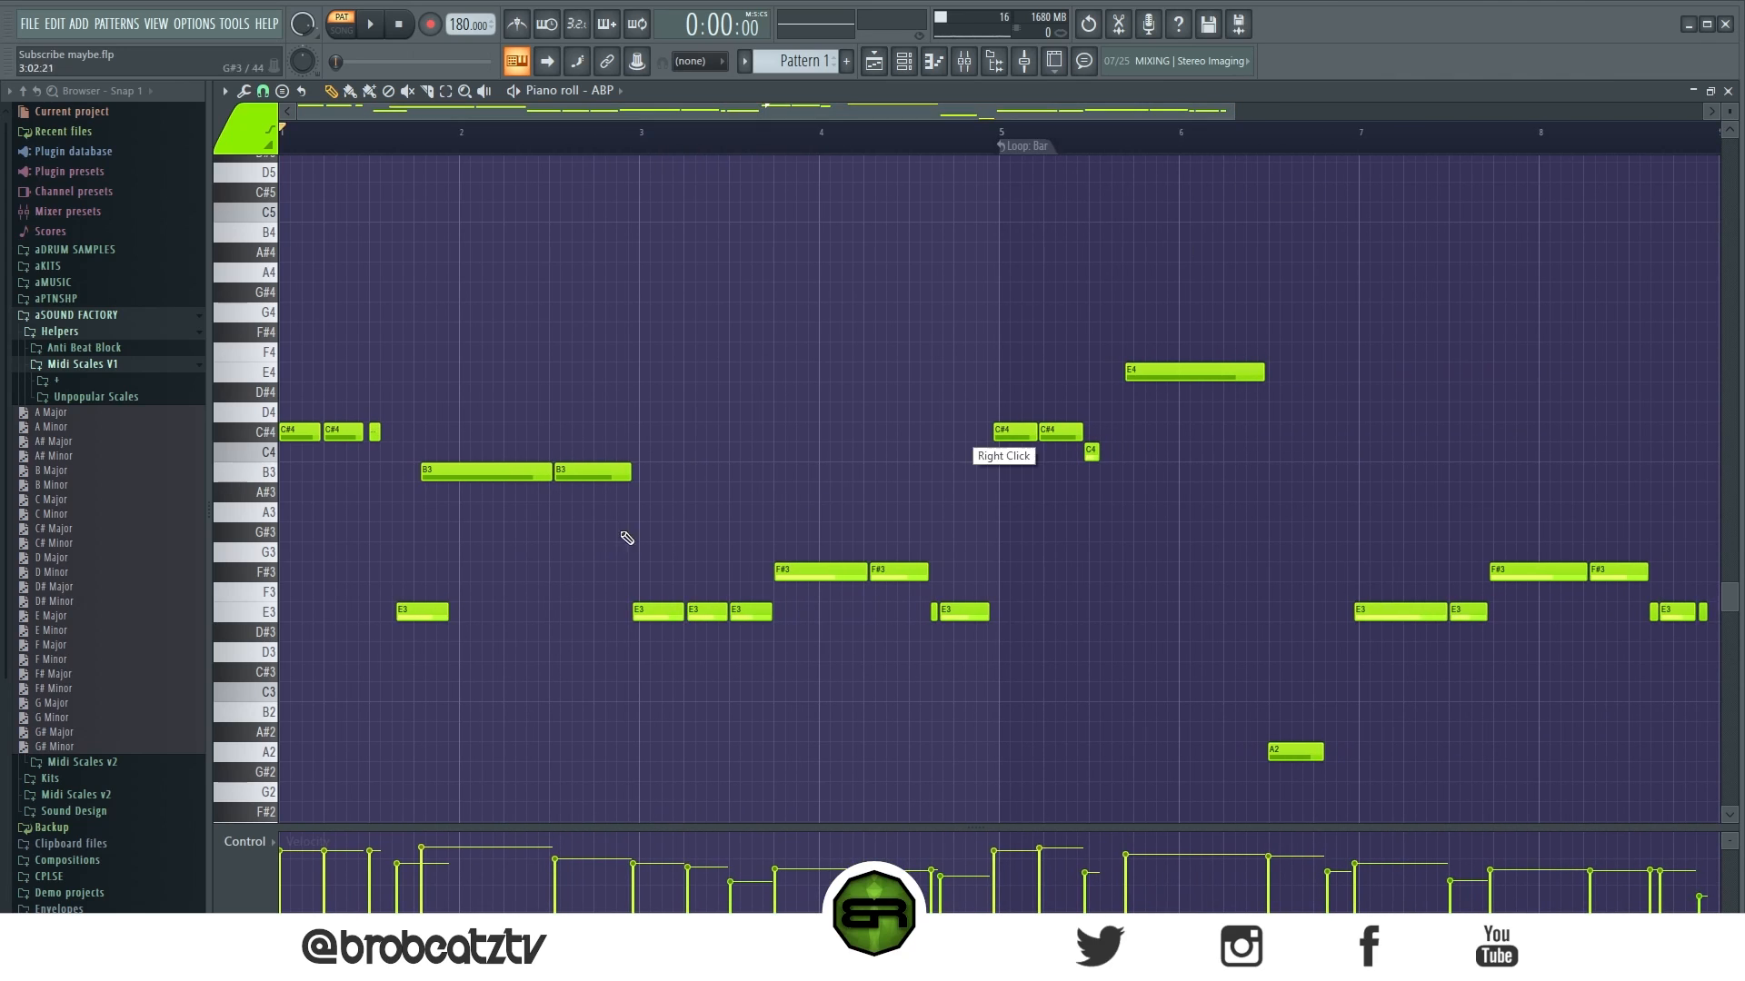
{"action": "left_click_drag", "start_coordinate": [600, 604], "coordinate": [757, 610]}
{"action": "right_click", "coordinate": [783, 678]}
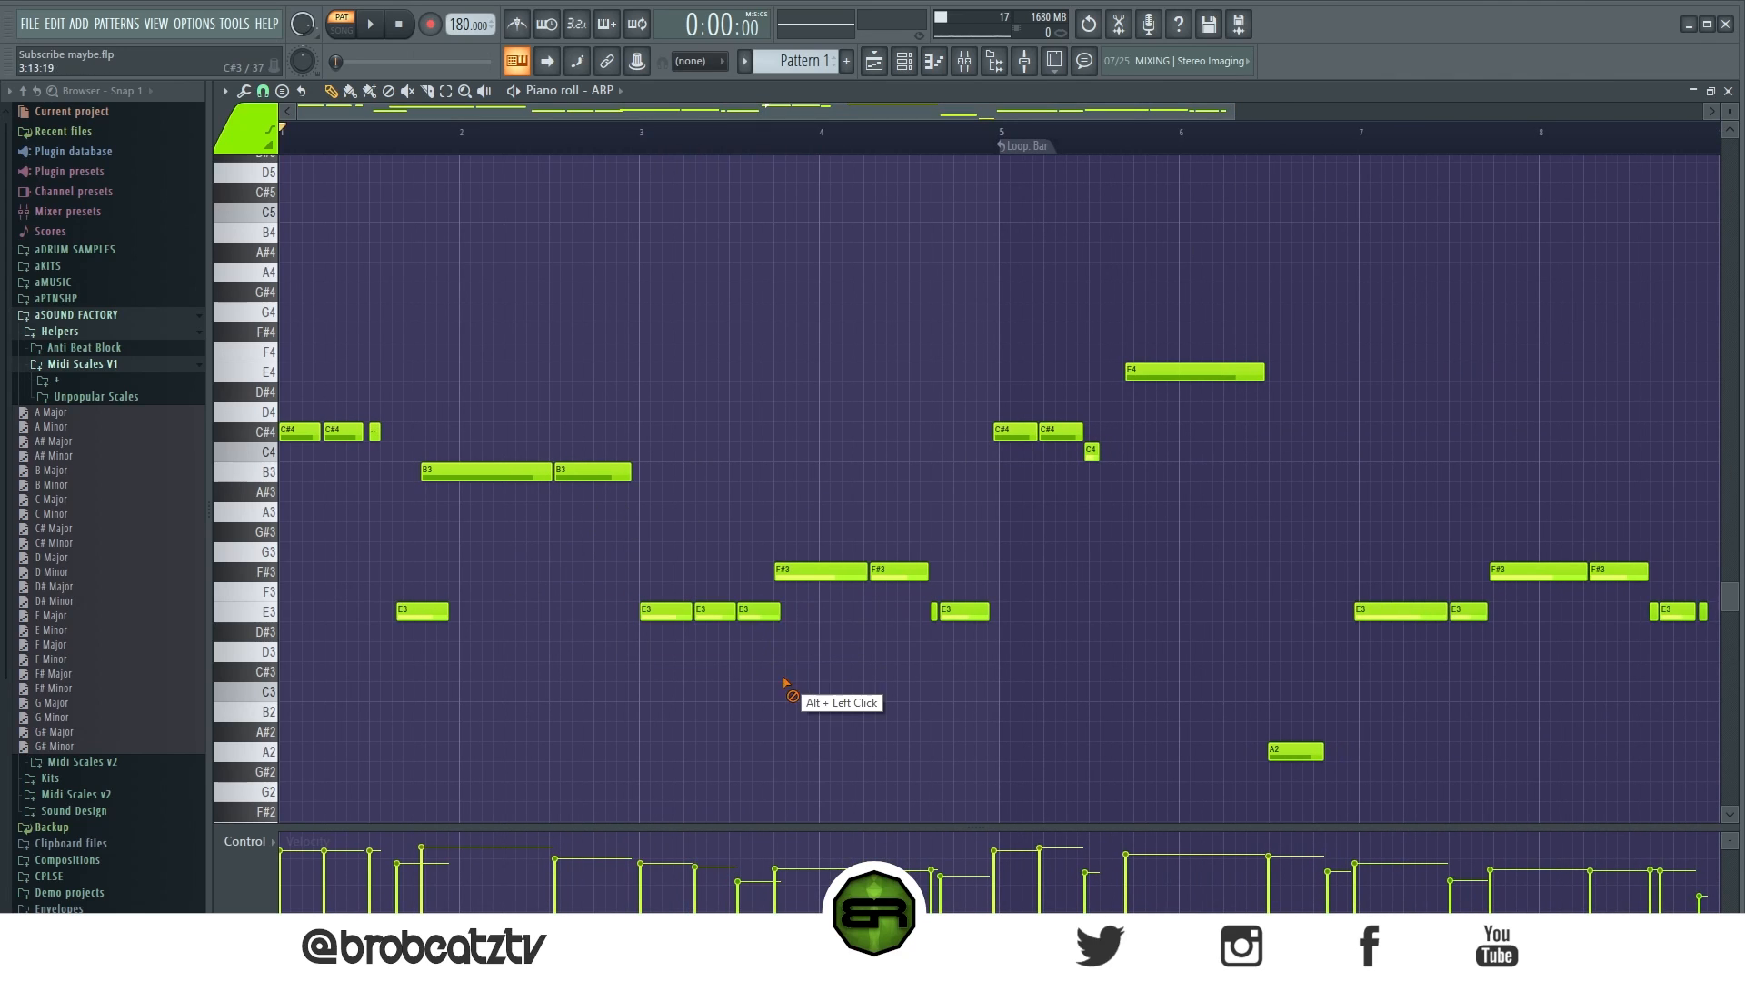
{"action": "right_click", "coordinate": [763, 464]}
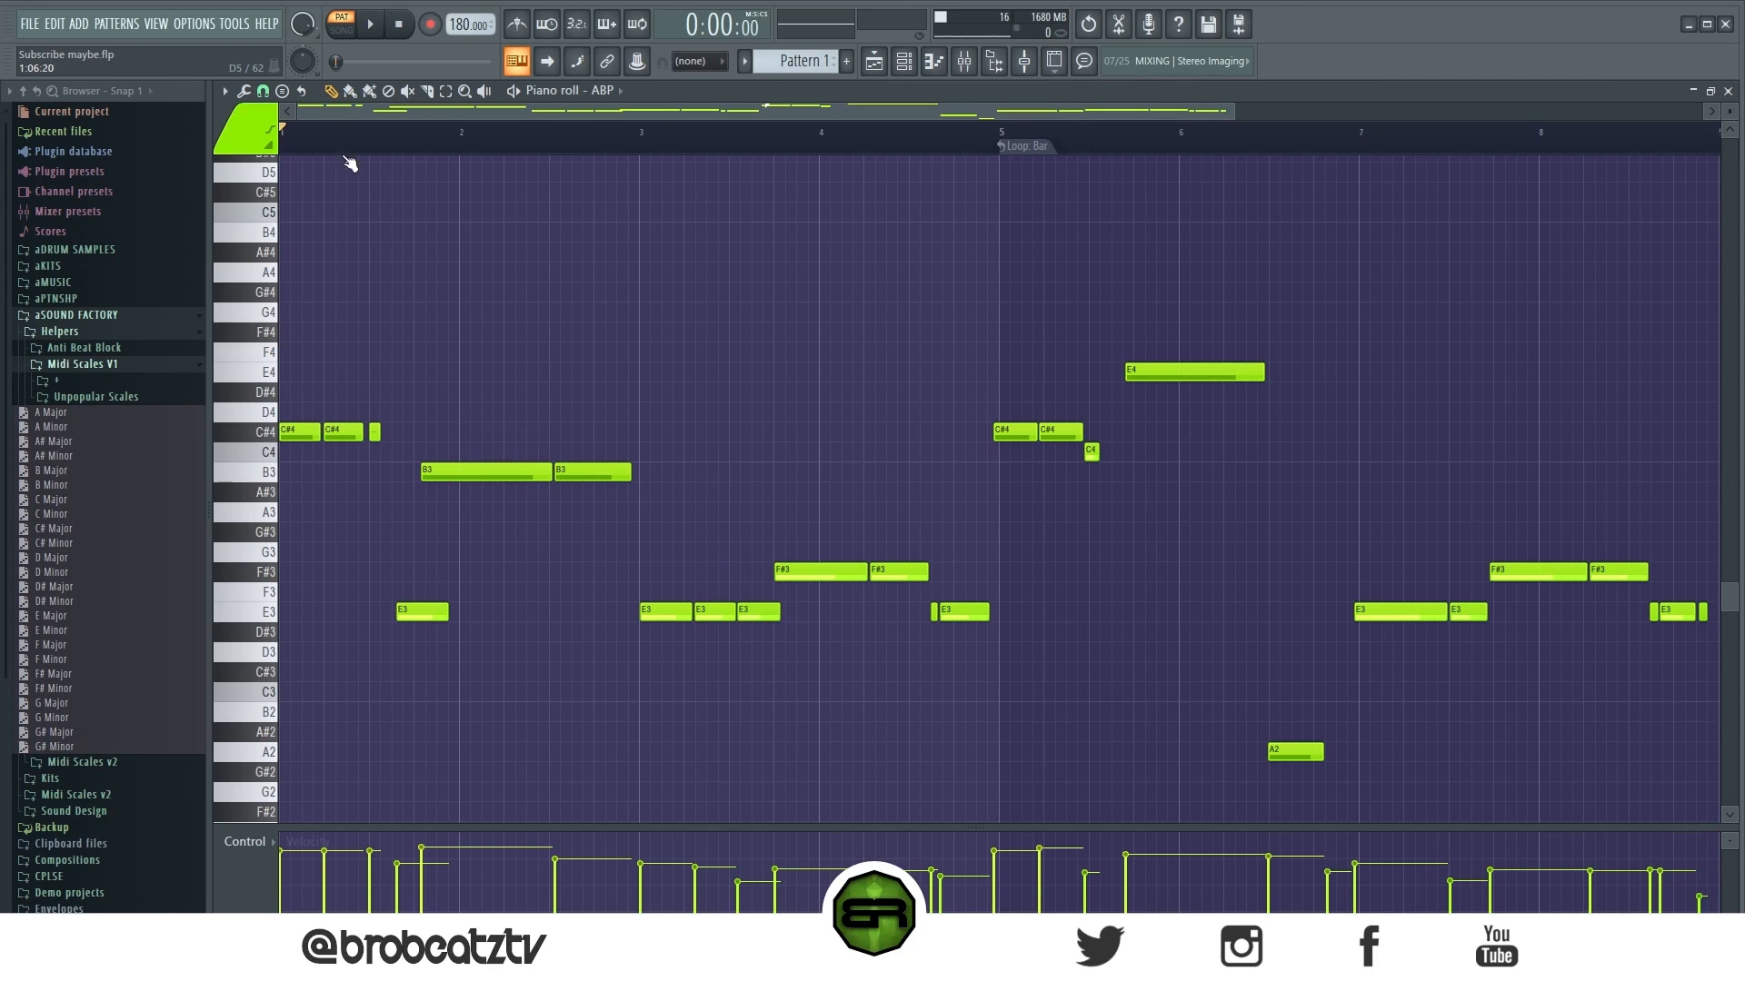
Step: Shorten the third E3 in bar 3 and add a short D#3 note right after it
{"action": "scroll", "coordinate": [350, 164], "scroll_direction": "up", "scroll_amount": 2}
{"action": "scroll", "coordinate": [636, 499], "scroll_direction": "right", "scroll_amount": 2}
{"action": "left_click_drag", "start_coordinate": [641, 613], "coordinate": [626, 613]}
{"action": "left_click_drag", "start_coordinate": [780, 613], "coordinate": [737, 613]}
{"action": "left_click", "coordinate": [754, 632]}
Step: Resize the second F#3, add a short F#3 after it and delete the tiny E3 note in bar 4
{"action": "left_click_drag", "start_coordinate": [979, 572], "coordinate": [985, 573]}
{"action": "left_click", "coordinate": [1000, 573]}
{"action": "right_click", "coordinate": [1079, 612]}
Step: Rework the short C#4 and C4 notes in bar 5, resize the long E4 and add a second E4 after it
{"action": "left_click_drag", "start_coordinate": [596, 112], "coordinate": [803, 112]}
{"action": "left_click_drag", "start_coordinate": [863, 371], "coordinate": [879, 371]}
{"action": "left_click_drag", "start_coordinate": [784, 451], "coordinate": [833, 452]}
{"action": "left_click", "coordinate": [814, 451]}
{"action": "key", "text": "space"}
{"action": "scroll", "coordinate": [834, 452], "scroll_direction": "right", "scroll_amount": 2}
{"action": "left_click", "coordinate": [902, 373]}
Step: Add short D#3 and F#3 notes in bars 7 and 8 and adjust the neighbouring E3 and F#3 lengths
{"action": "left_click_drag", "start_coordinate": [1038, 612], "coordinate": [1046, 613]}
{"action": "left_click", "coordinate": [1227, 633]}
{"action": "left_click_drag", "start_coordinate": [1408, 572], "coordinate": [1401, 573]}
{"action": "left_click", "coordinate": [1483, 572]}
{"action": "left_click_drag", "start_coordinate": [1525, 613], "coordinate": [1514, 612]}
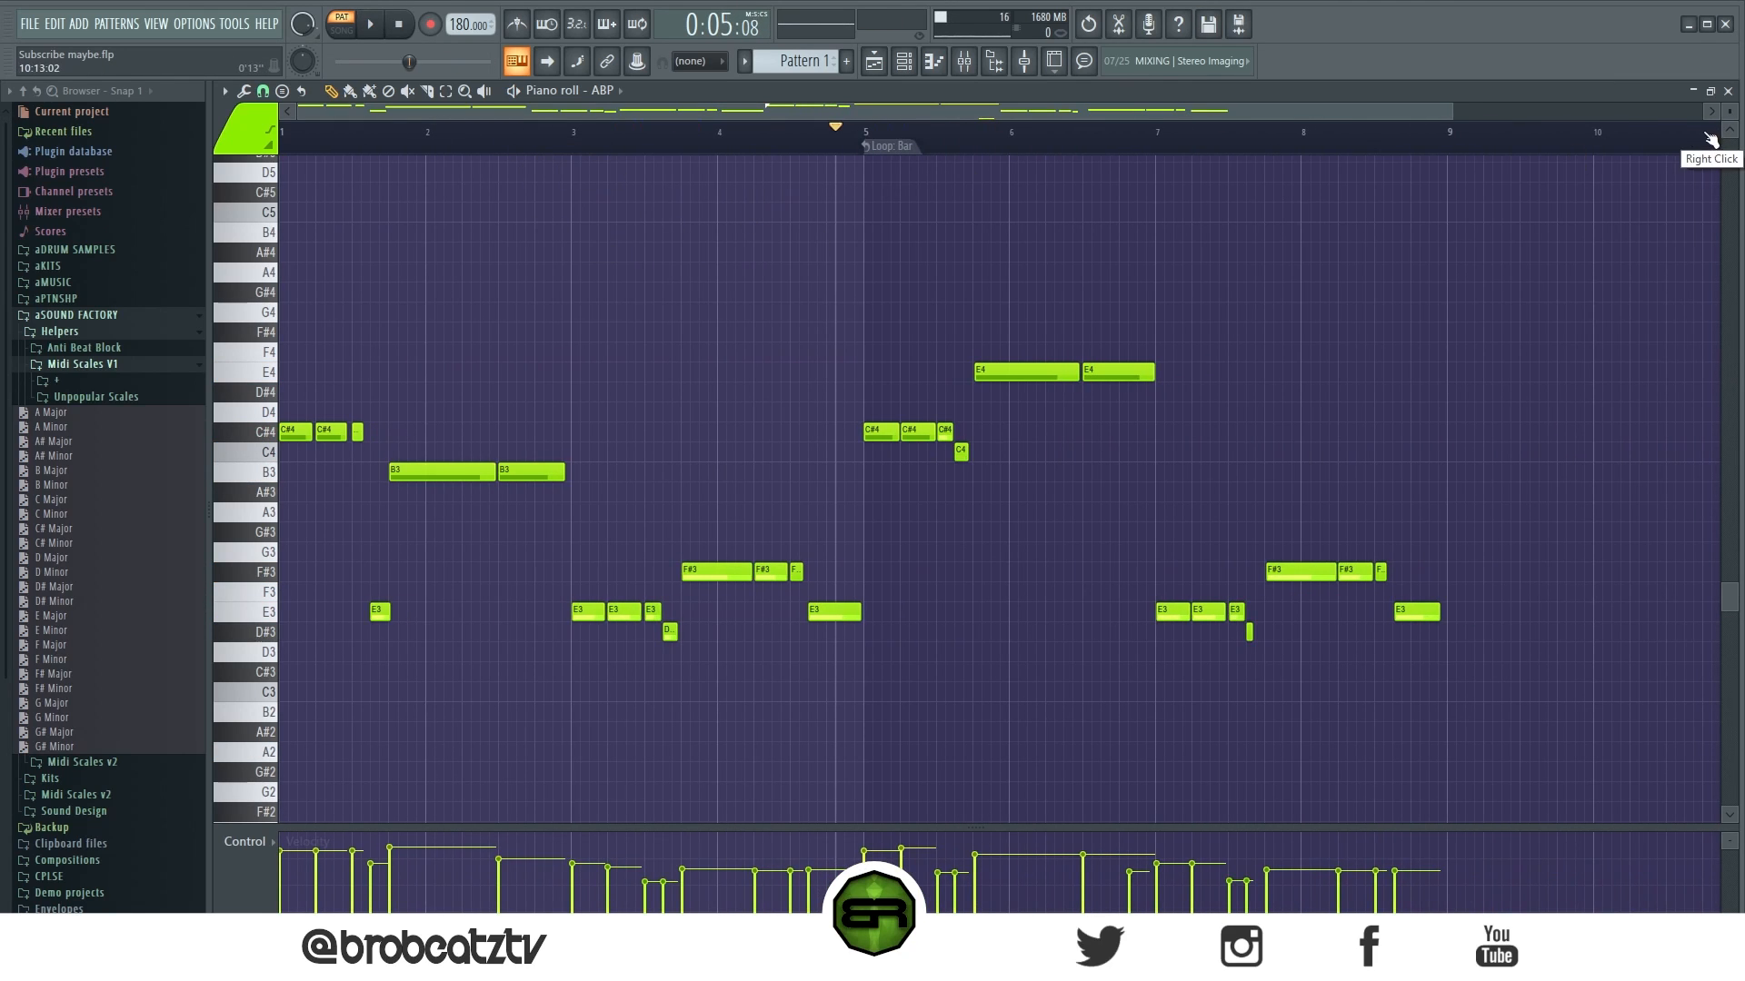
Step: Examine the short C#4, the C4 and the first long E4 in bar 5 by selecting them together, and clear the selection
{"action": "left_click_drag", "start_coordinate": [1729, 111], "coordinate": [1730, 94]}
{"action": "left_click_drag", "start_coordinate": [1448, 105], "coordinate": [1249, 106]}
{"action": "left_click", "coordinate": [1087, 413], "text": "ctrl+shift"}
{"action": "left_click", "coordinate": [1107, 438], "text": "ctrl+shift"}
{"action": "left_click", "coordinate": [1181, 338], "text": "ctrl+shift"}
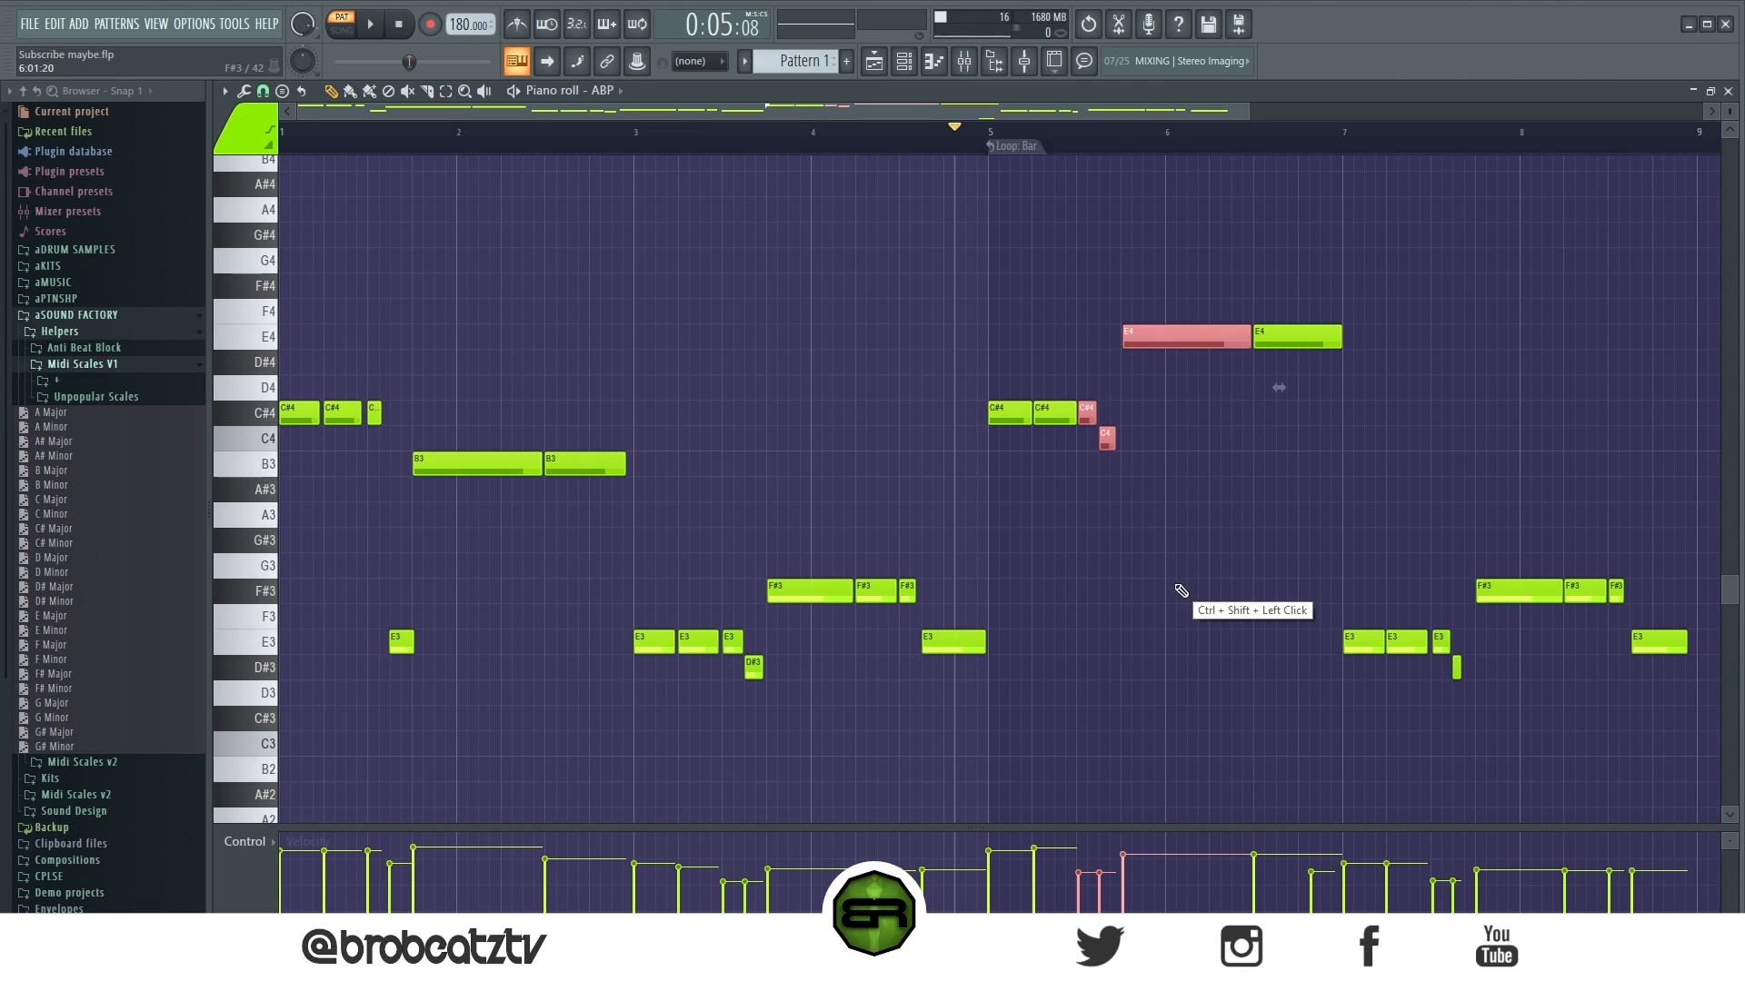
{"action": "right_click", "coordinate": [1087, 499]}
{"action": "left_click_drag", "start_coordinate": [1094, 446], "coordinate": [1129, 438]}
{"action": "right_click", "coordinate": [1127, 471]}
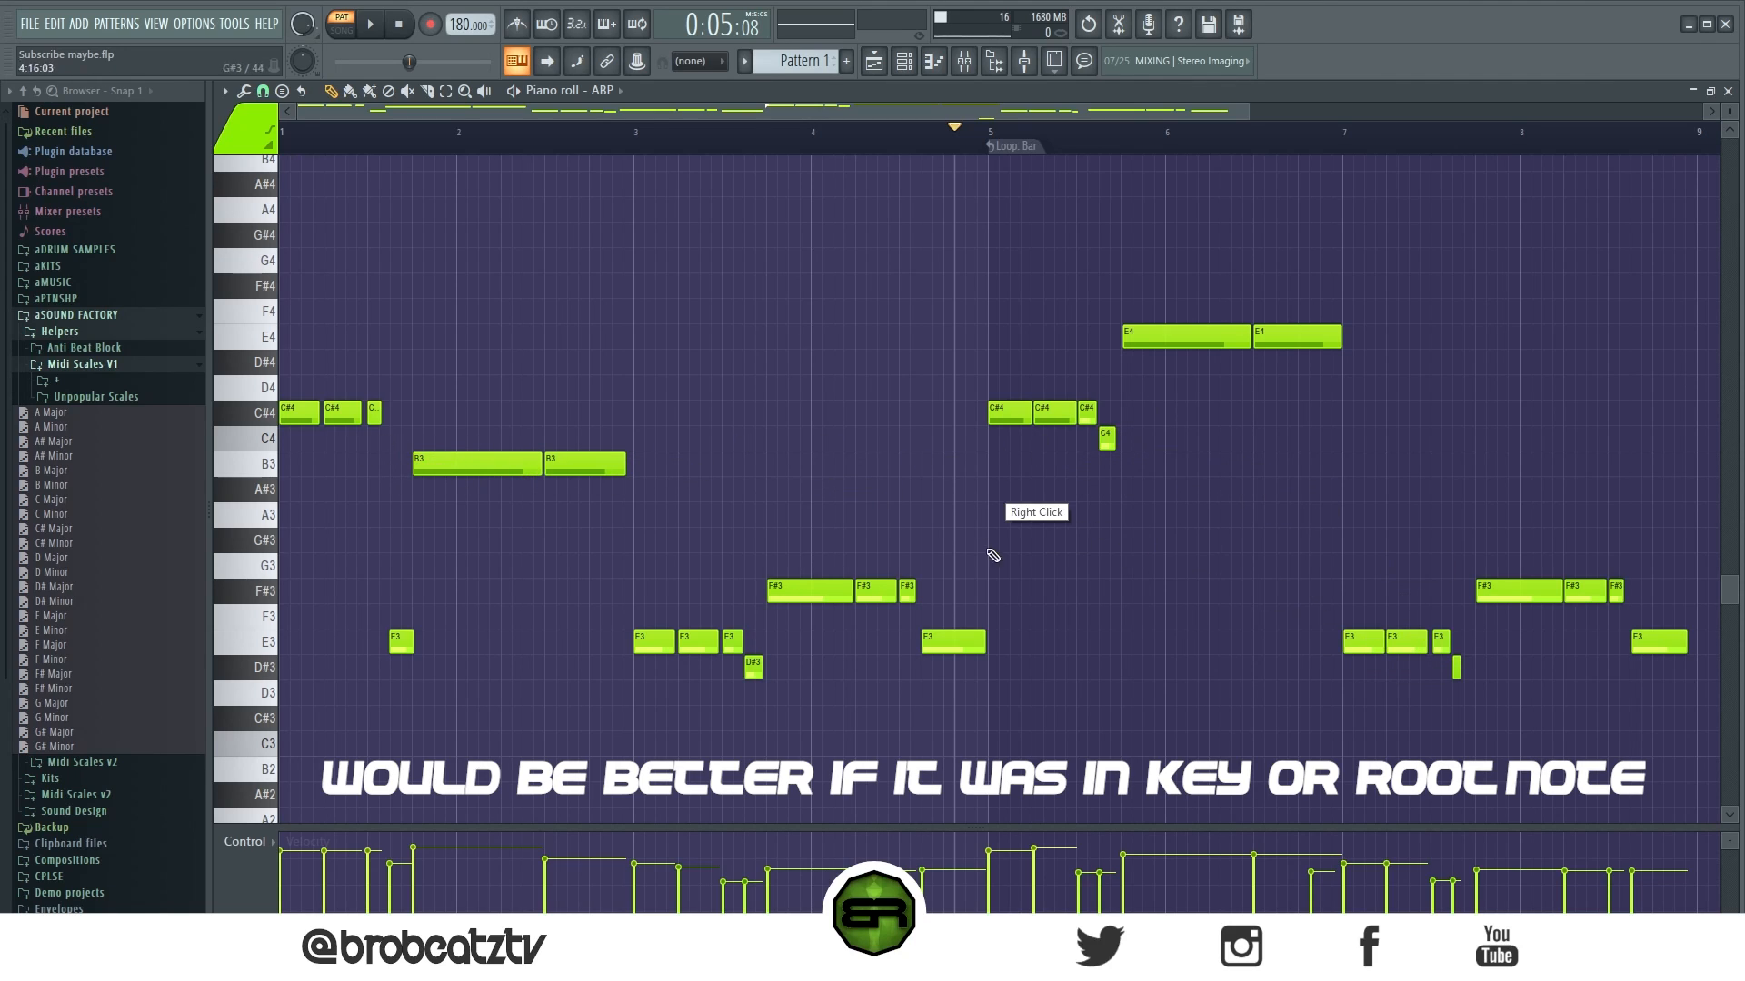
Step: Select the tiny D#3 in bar 7 and play the notes from the start in song mode and in pattern mode
{"action": "left_click", "coordinate": [1457, 668], "text": "ctrl"}
{"action": "left_click_drag", "start_coordinate": [954, 141], "coordinate": [262, 174]}
{"action": "left_click", "coordinate": [341, 25]}
{"action": "key", "text": "space"}
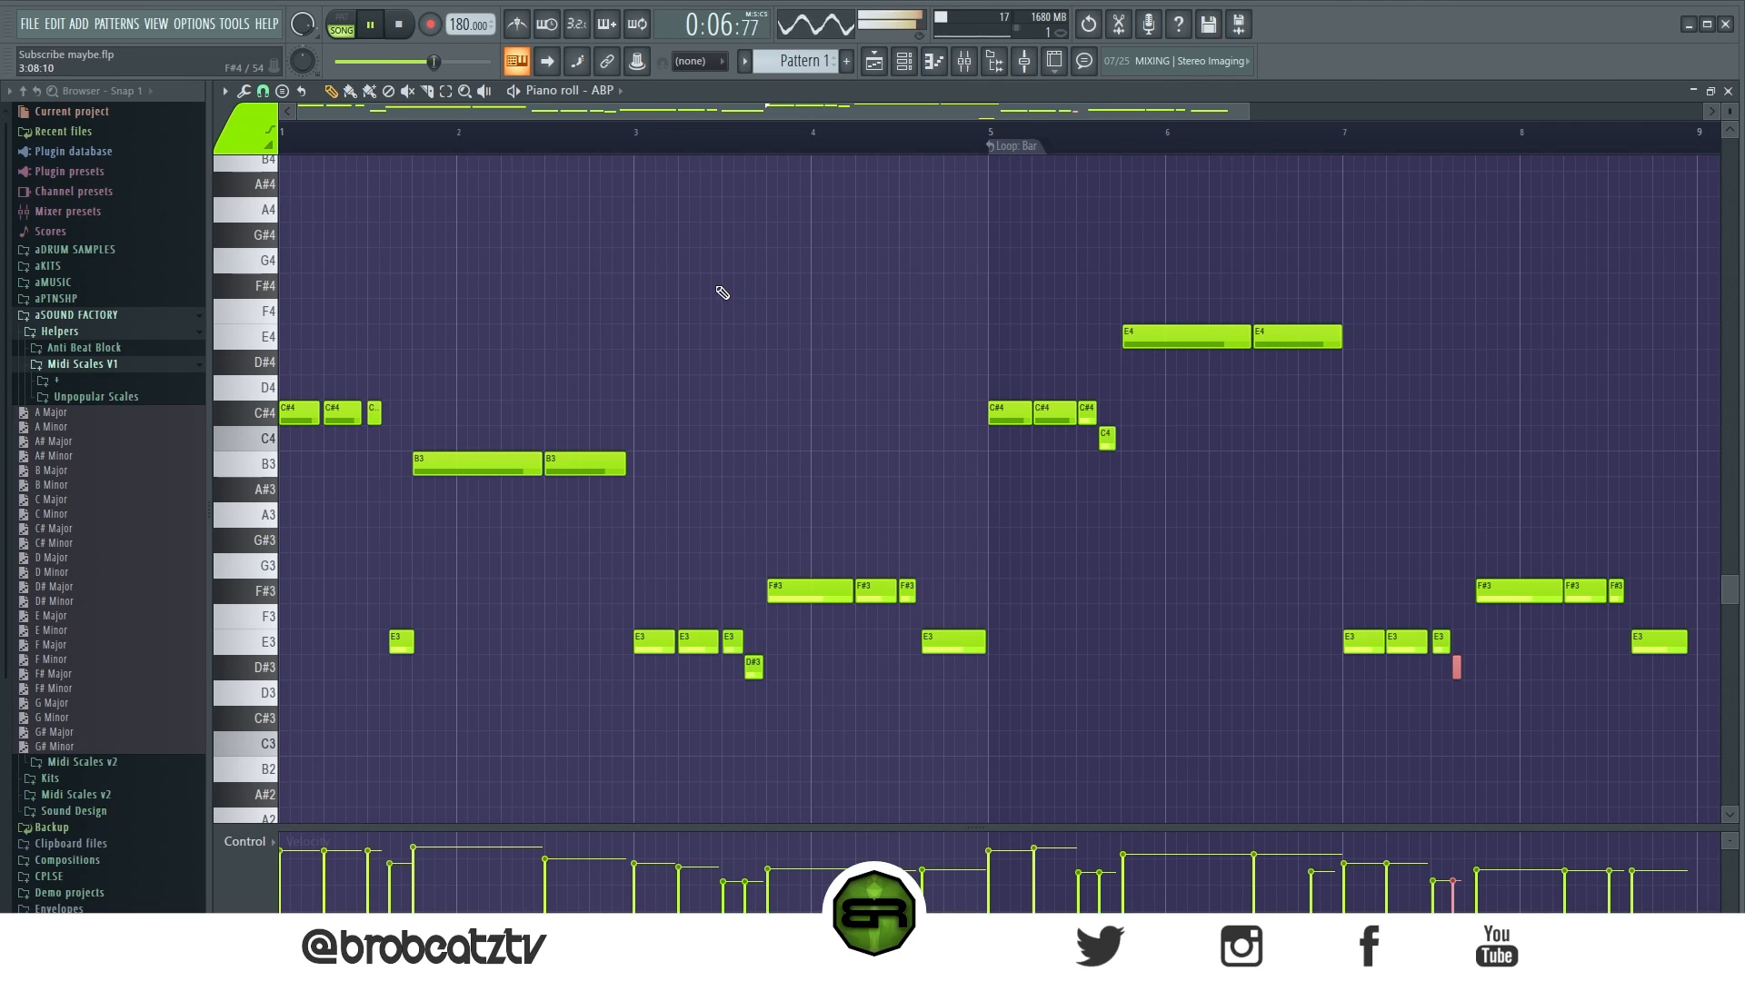
{"action": "scroll", "coordinate": [717, 161], "scroll_direction": "down", "scroll_amount": 1}
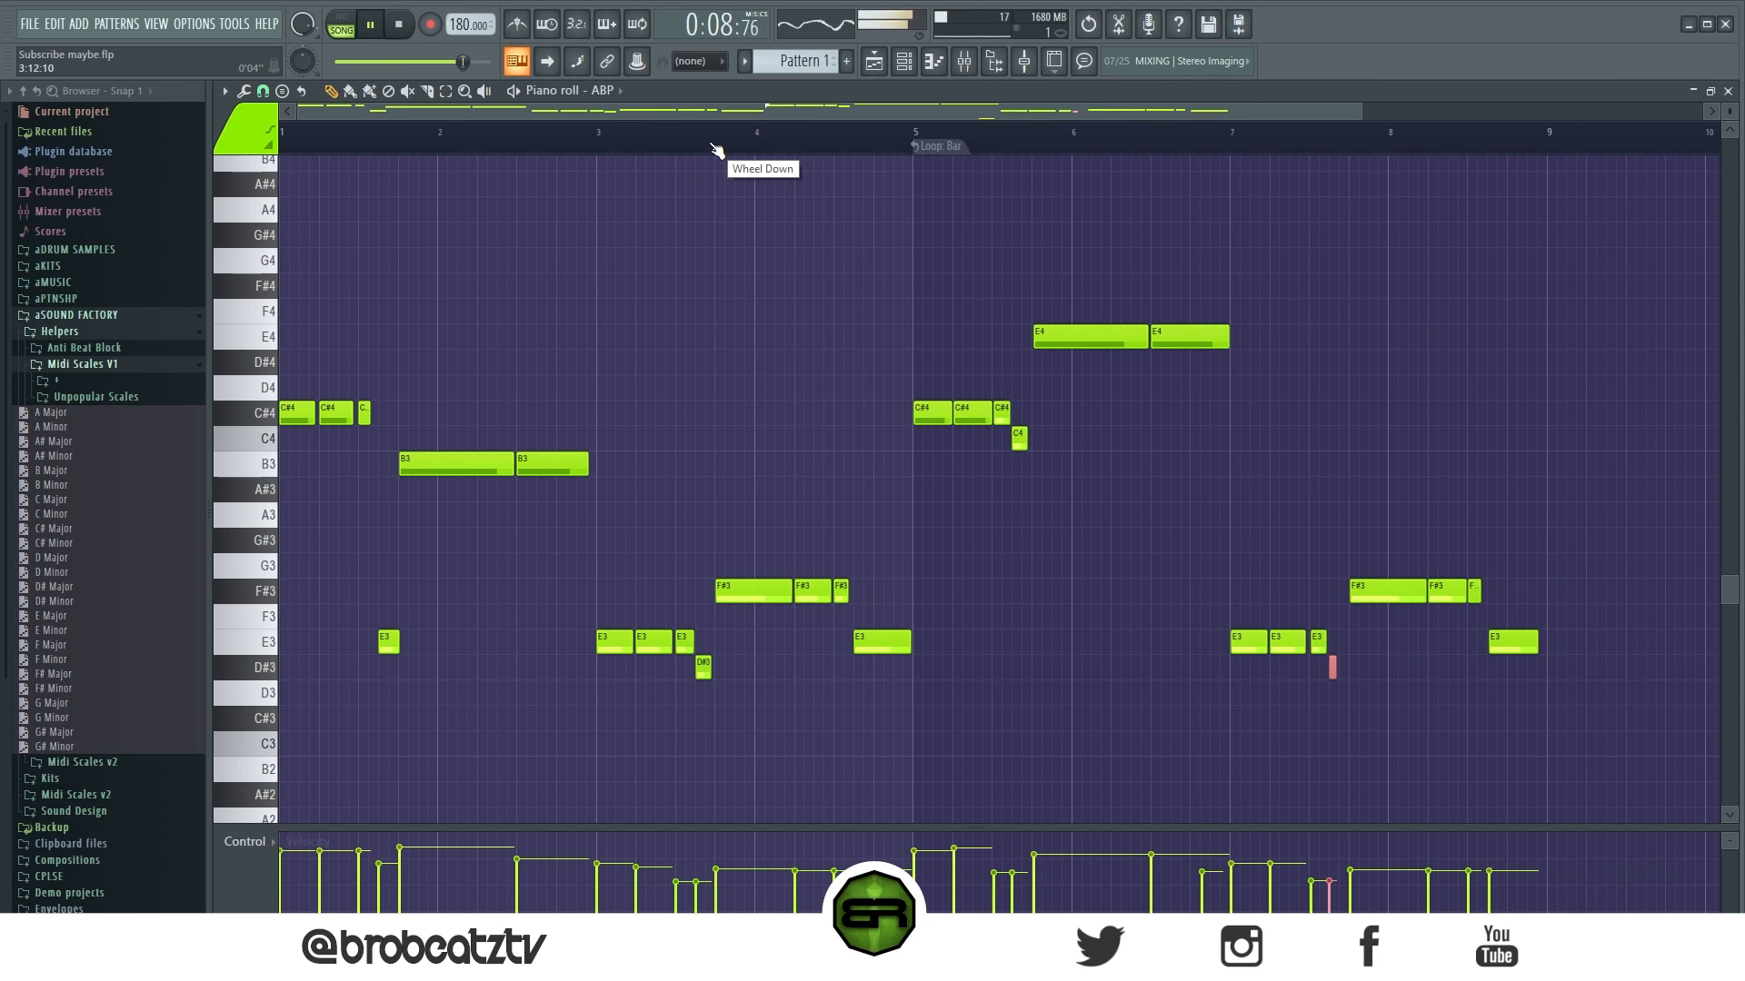
{"action": "scroll", "coordinate": [664, 139], "scroll_direction": "up", "scroll_amount": 1}
{"action": "key", "text": "space"}
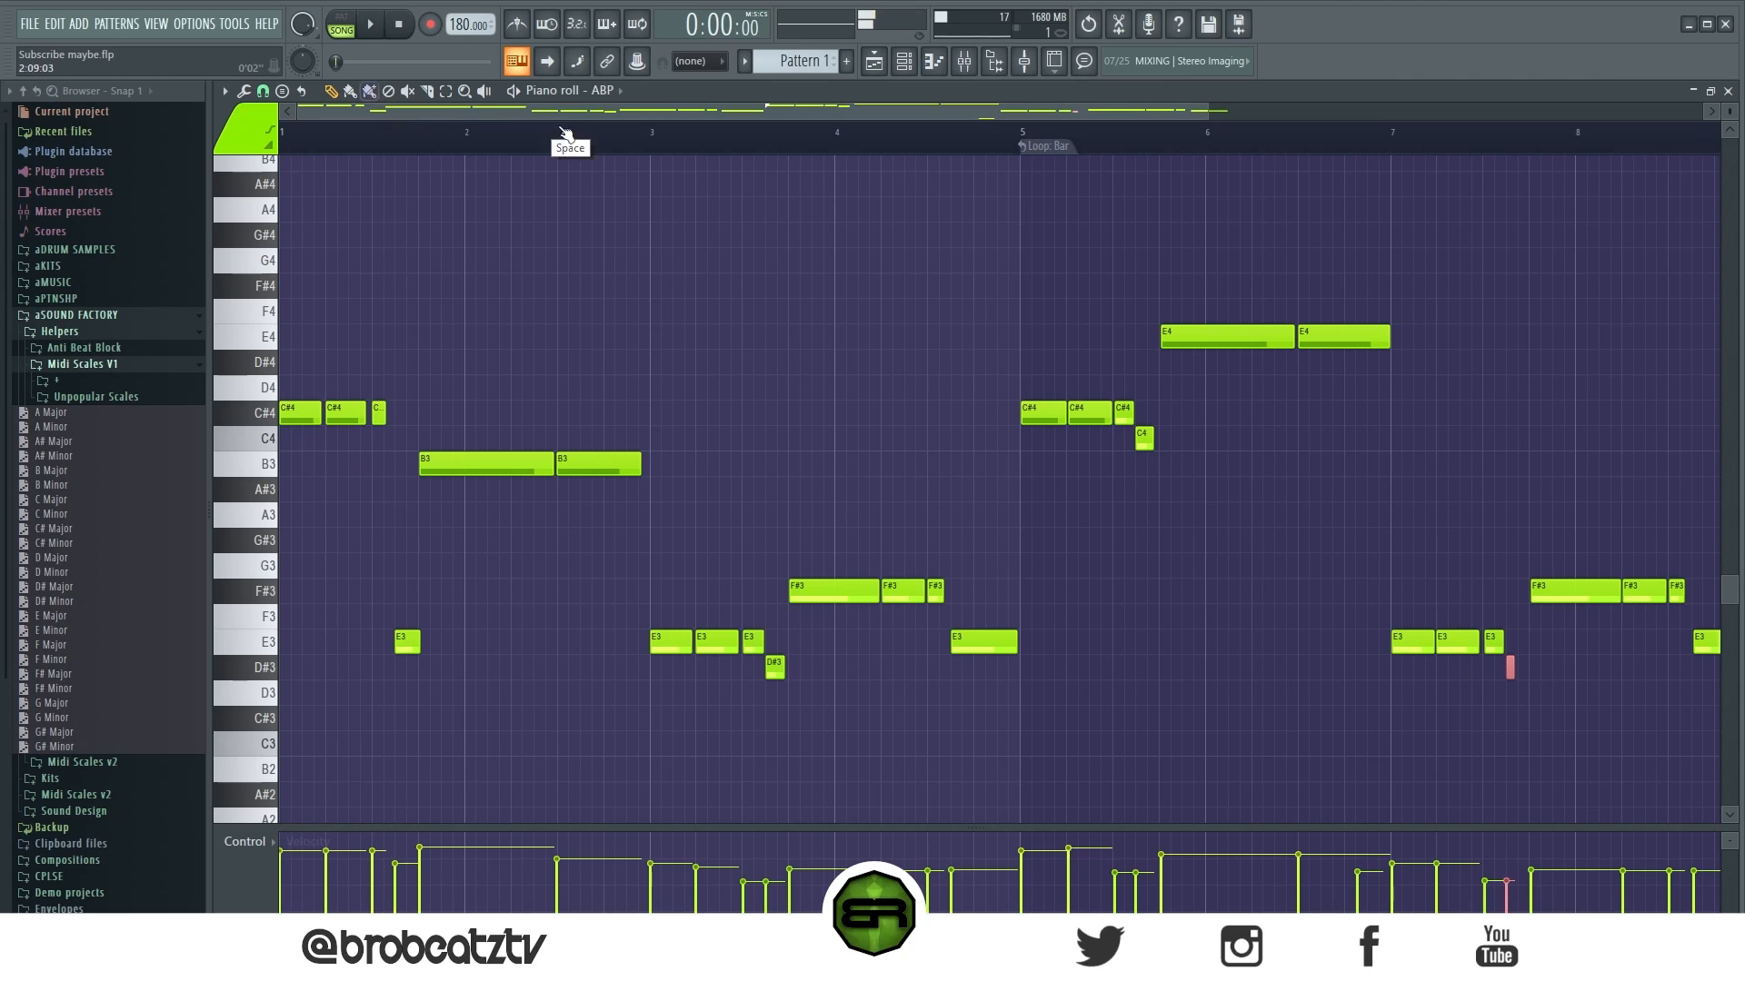
{"action": "scroll", "coordinate": [659, 138], "scroll_direction": "down", "scroll_amount": 1}
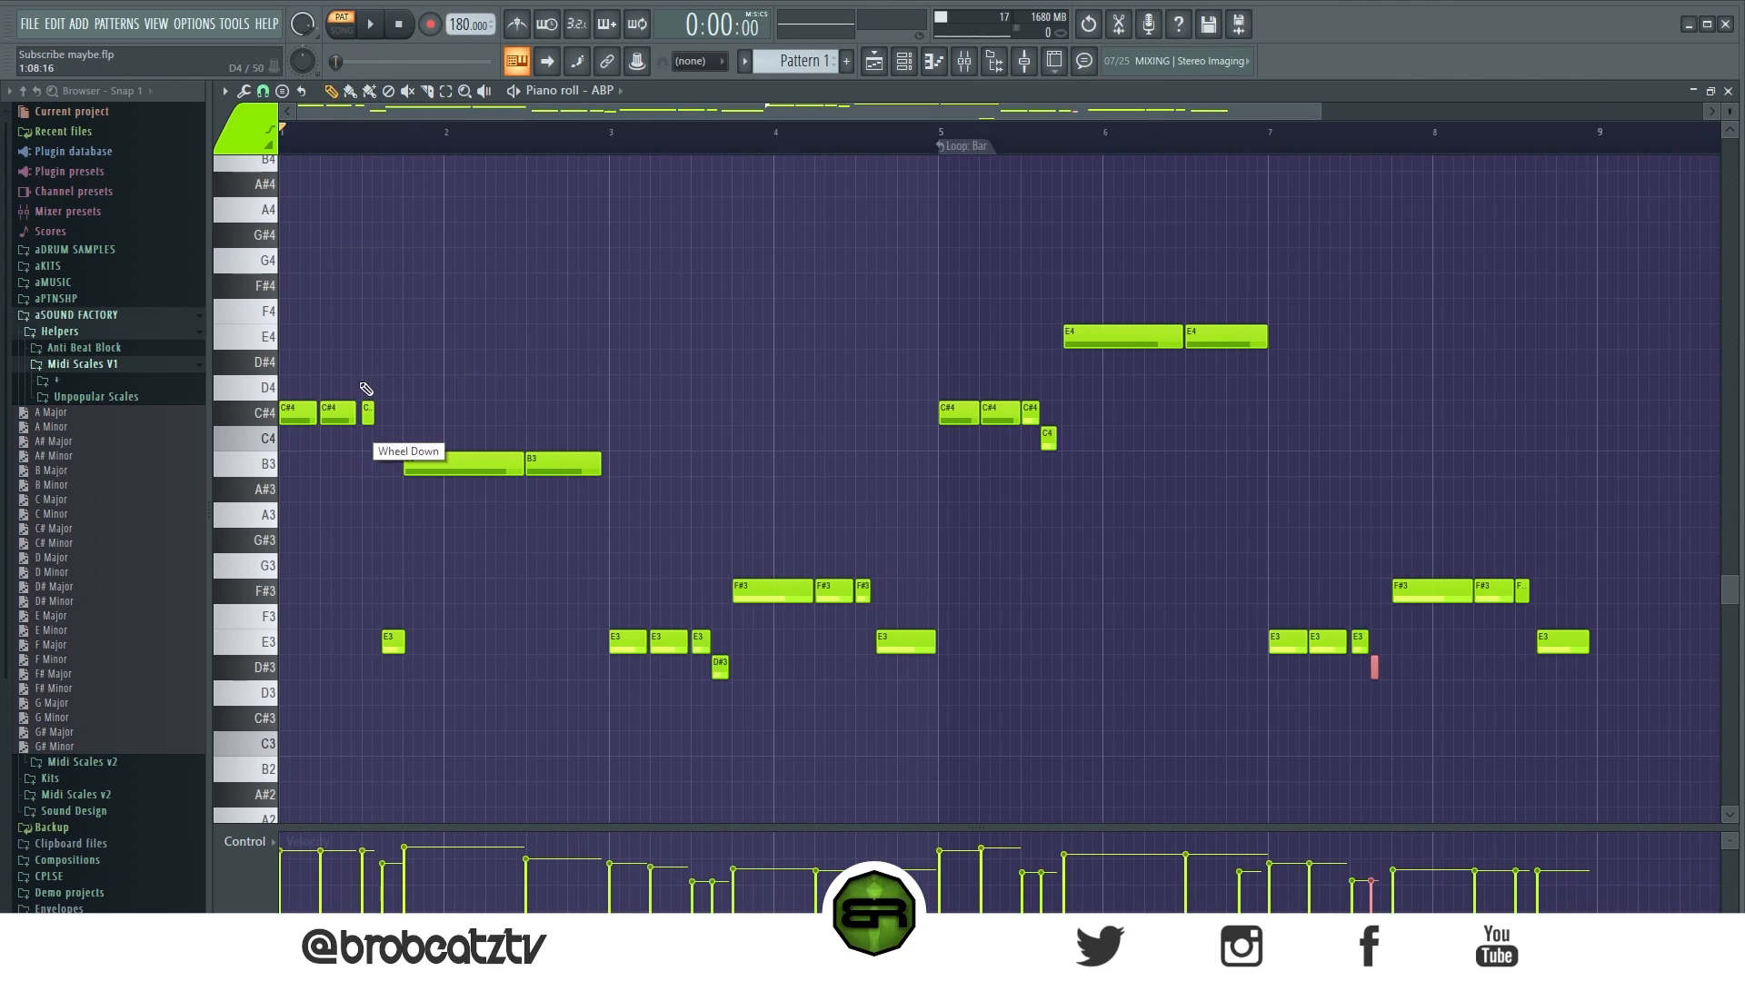
{"action": "key", "text": "space"}
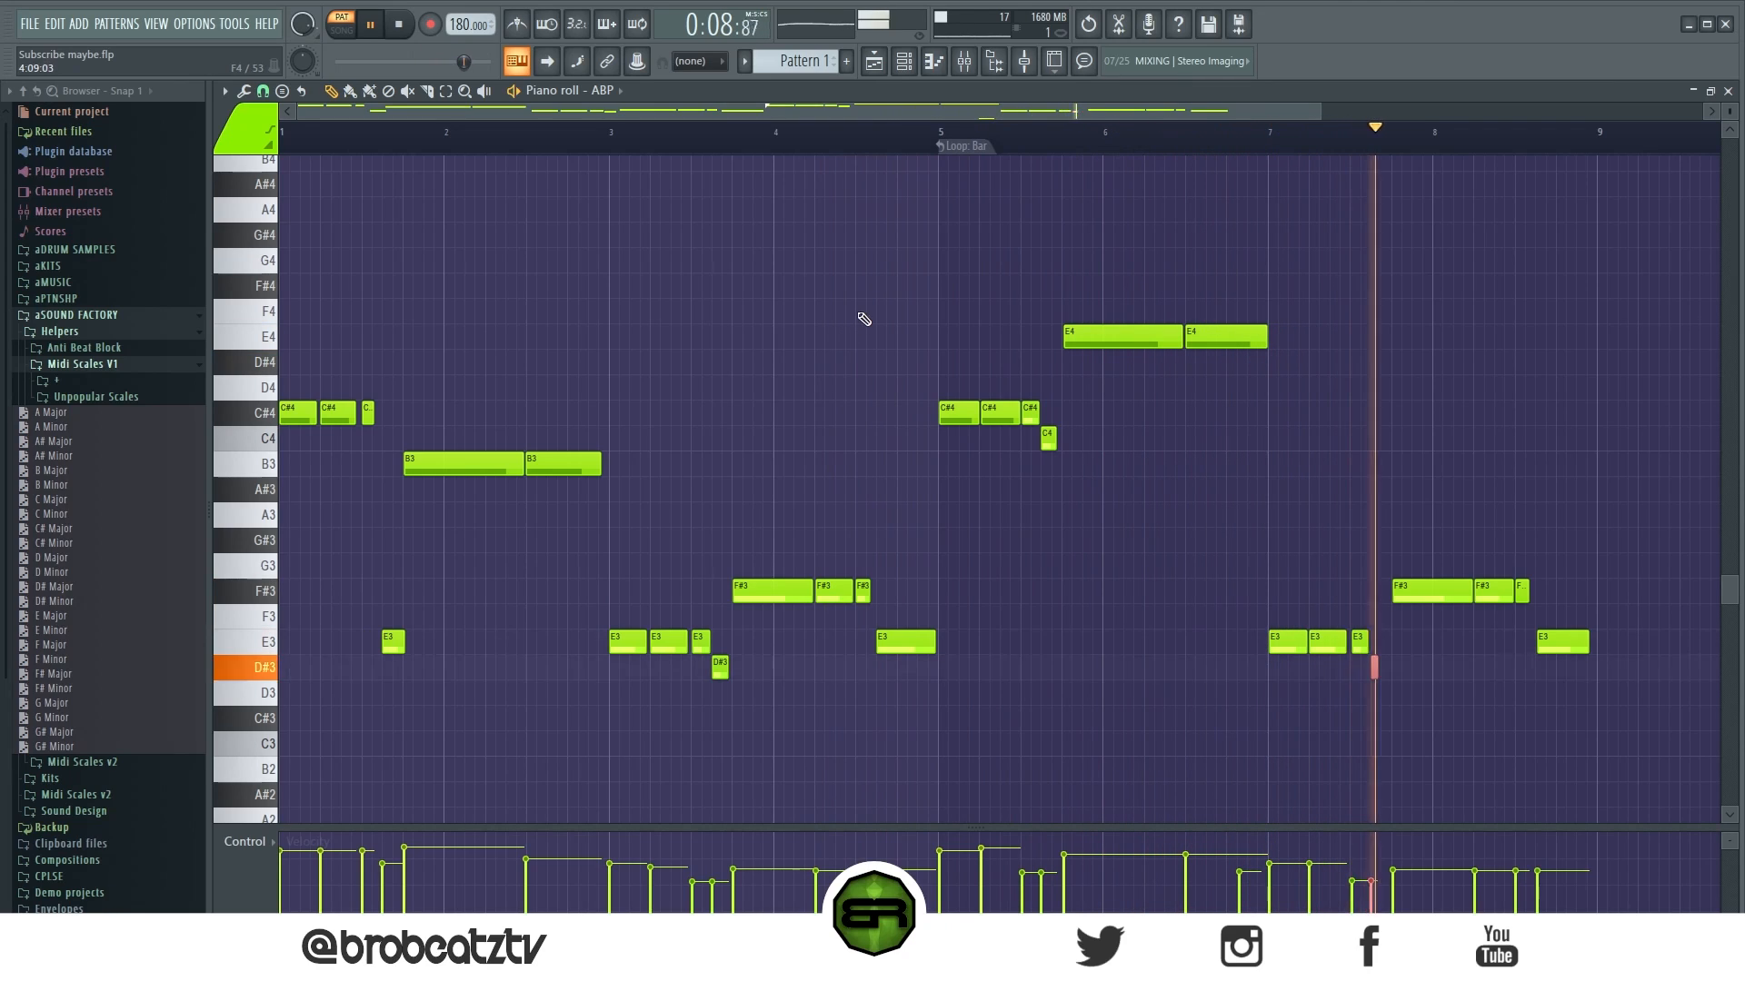
{"action": "key", "text": "space"}
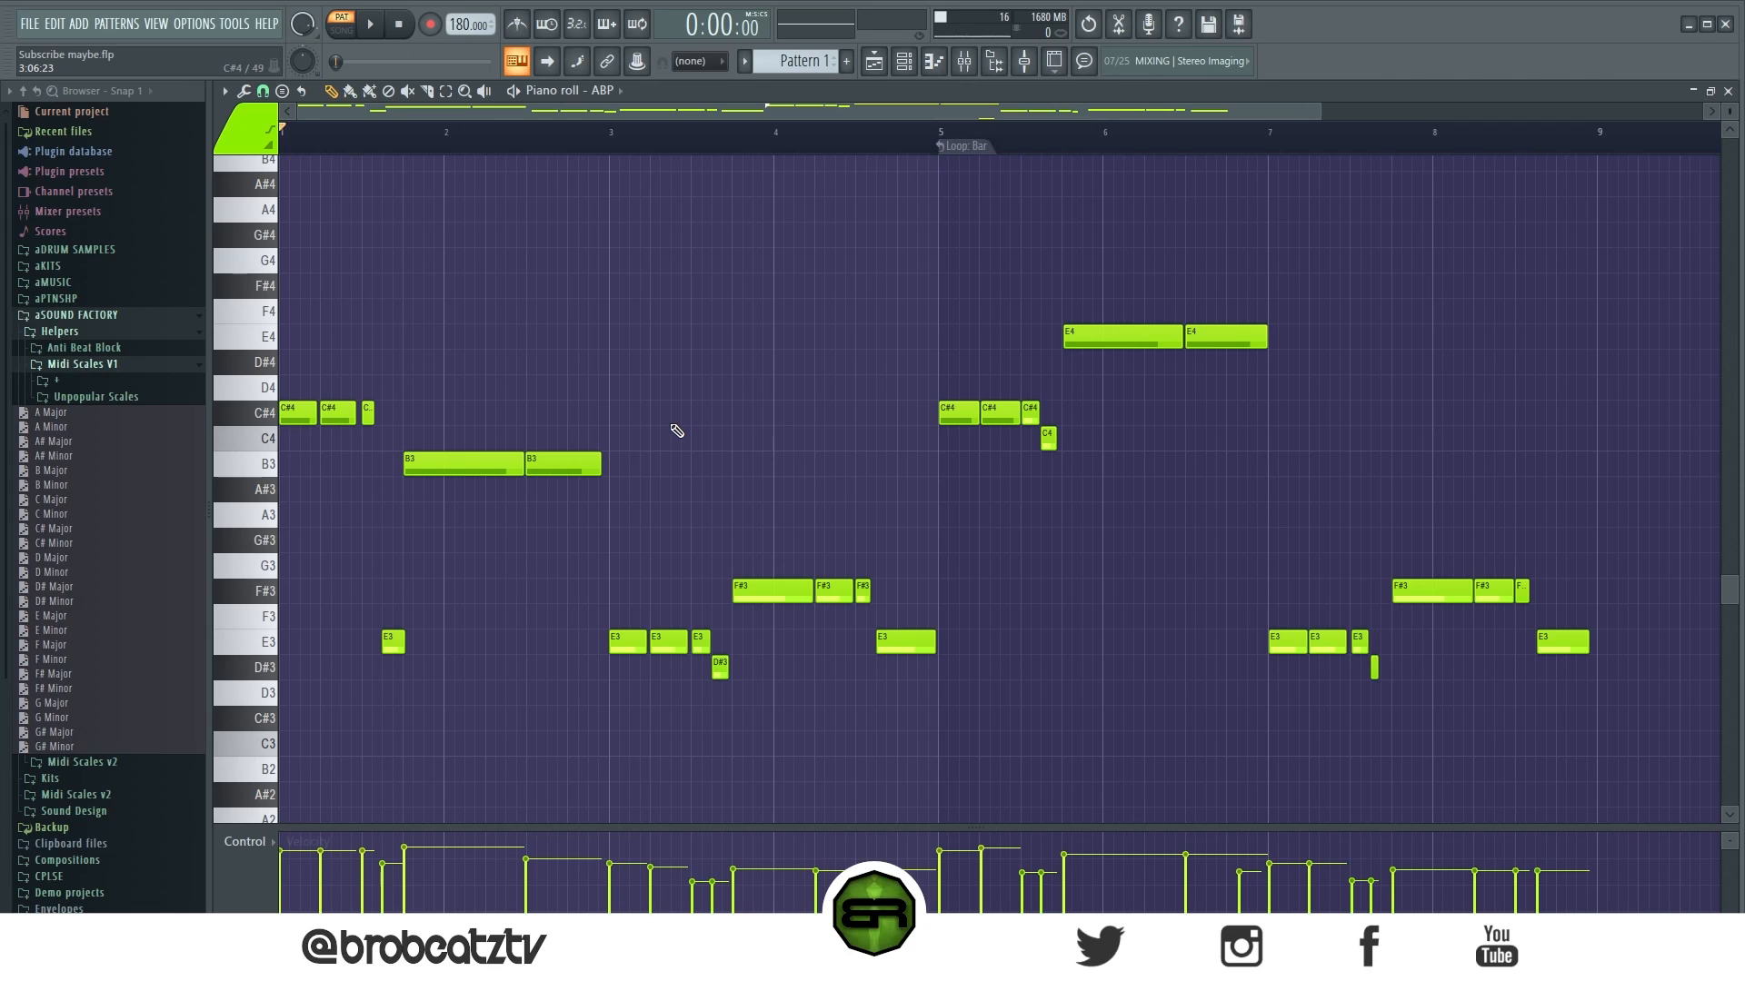
Step: Open the AGSC channel's Ample Guitar SC plugin, look over its interface and close it
{"action": "left_click", "coordinate": [904, 61]}
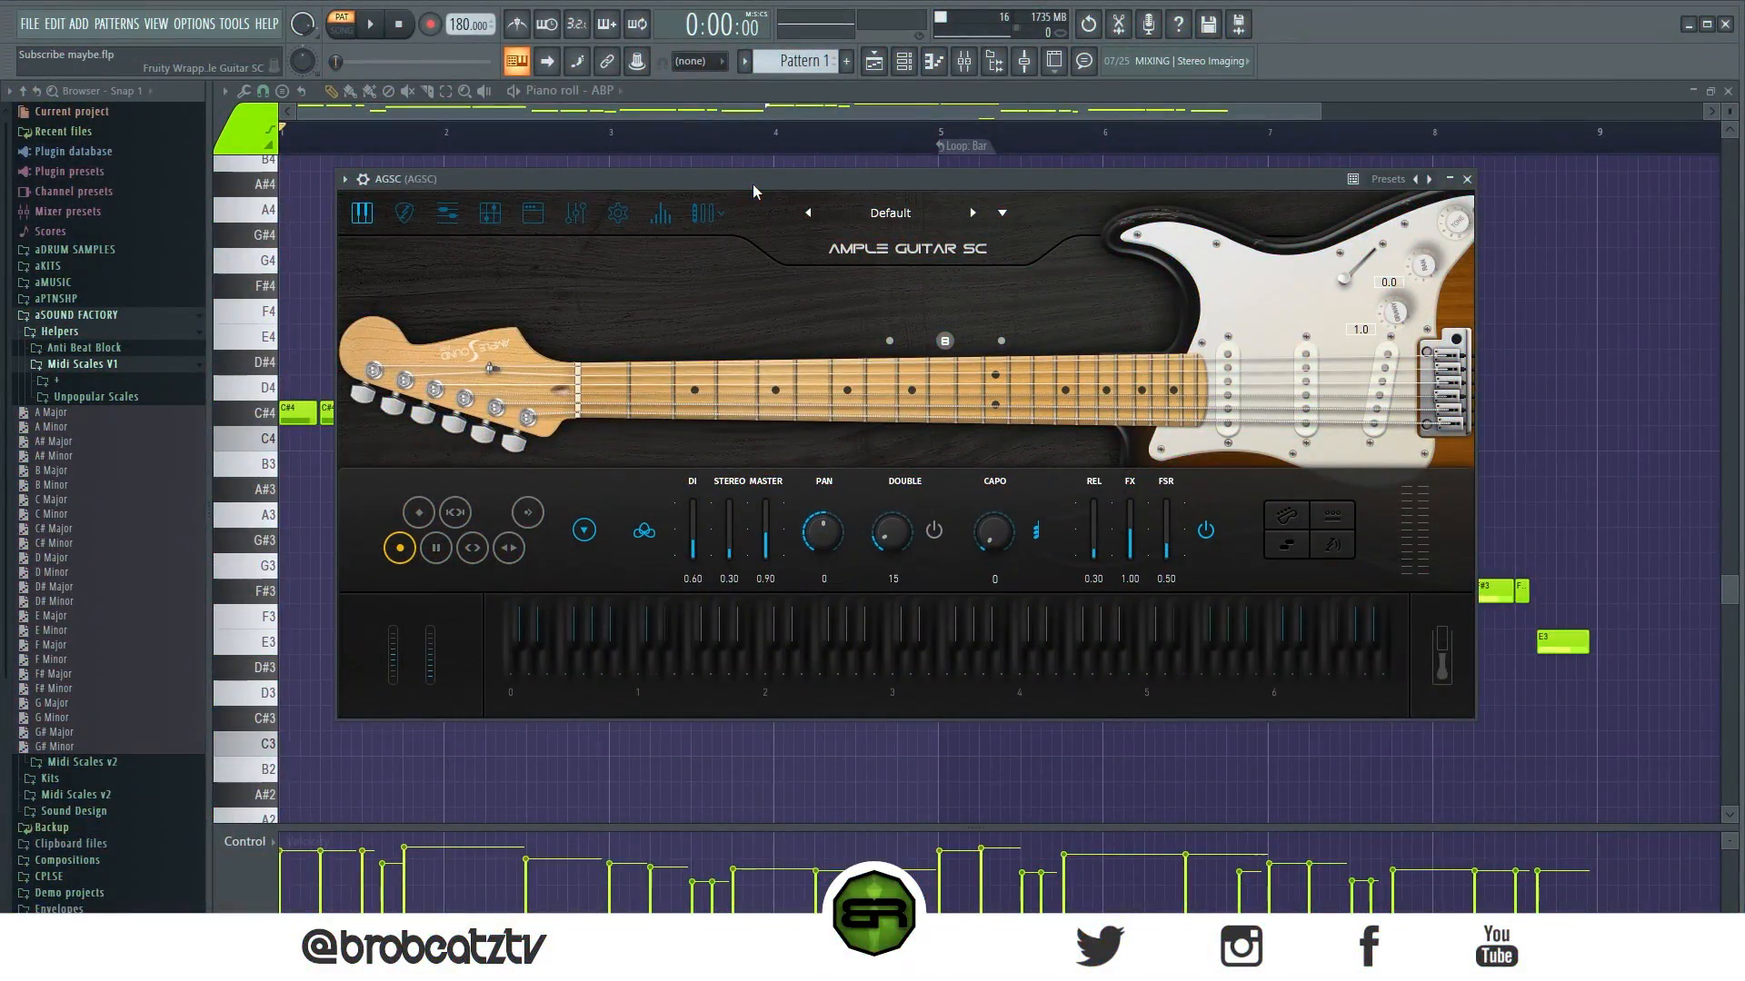
{"action": "left_click_drag", "start_coordinate": [745, 183], "coordinate": [1083, 159]}
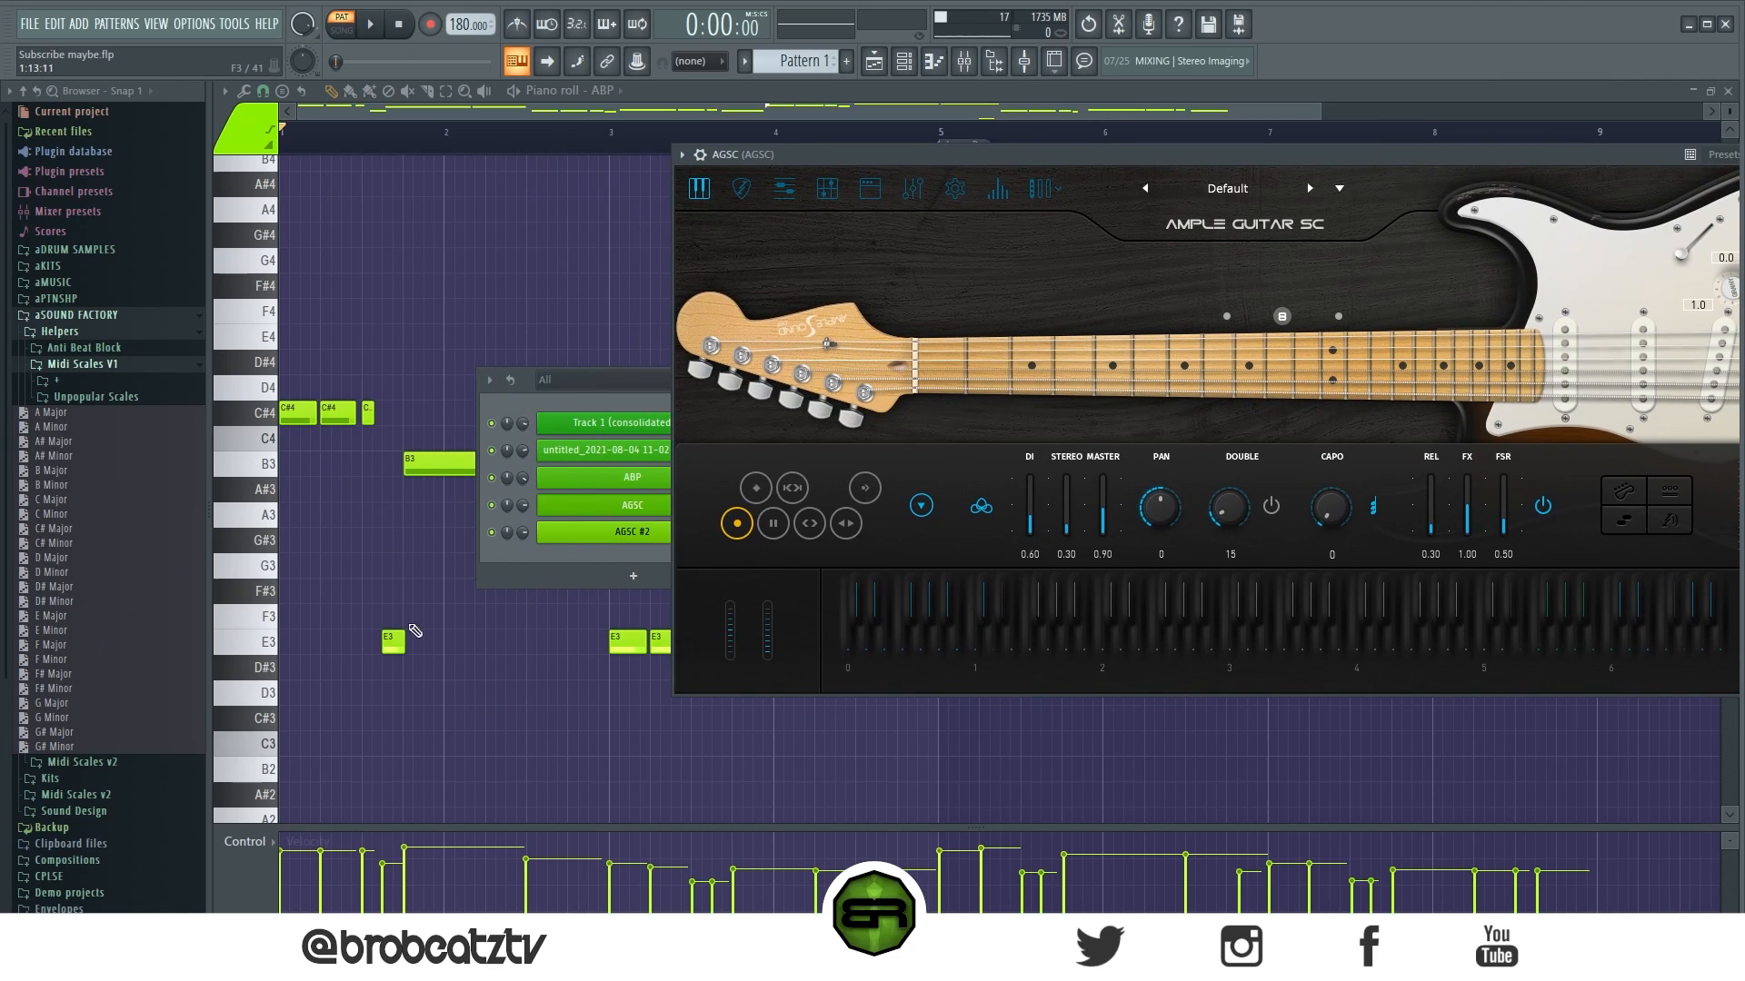
{"action": "left_click_drag", "start_coordinate": [959, 150], "coordinate": [591, 169]}
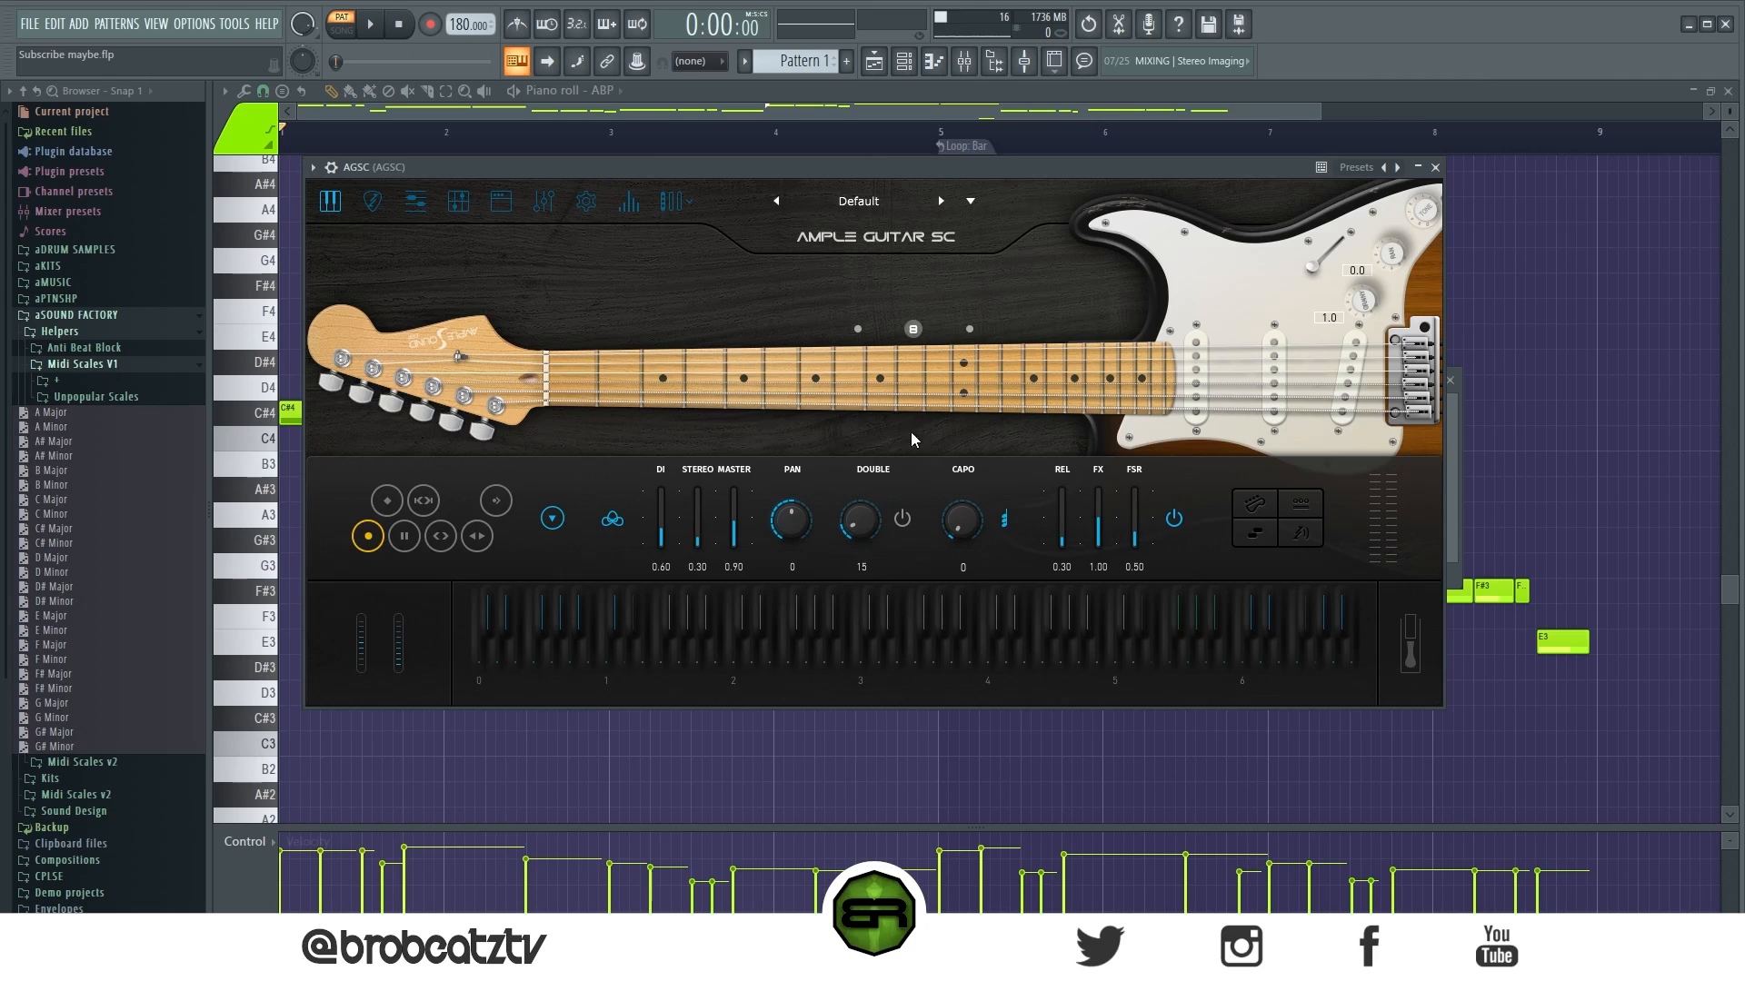
{"action": "left_click", "coordinate": [1435, 167]}
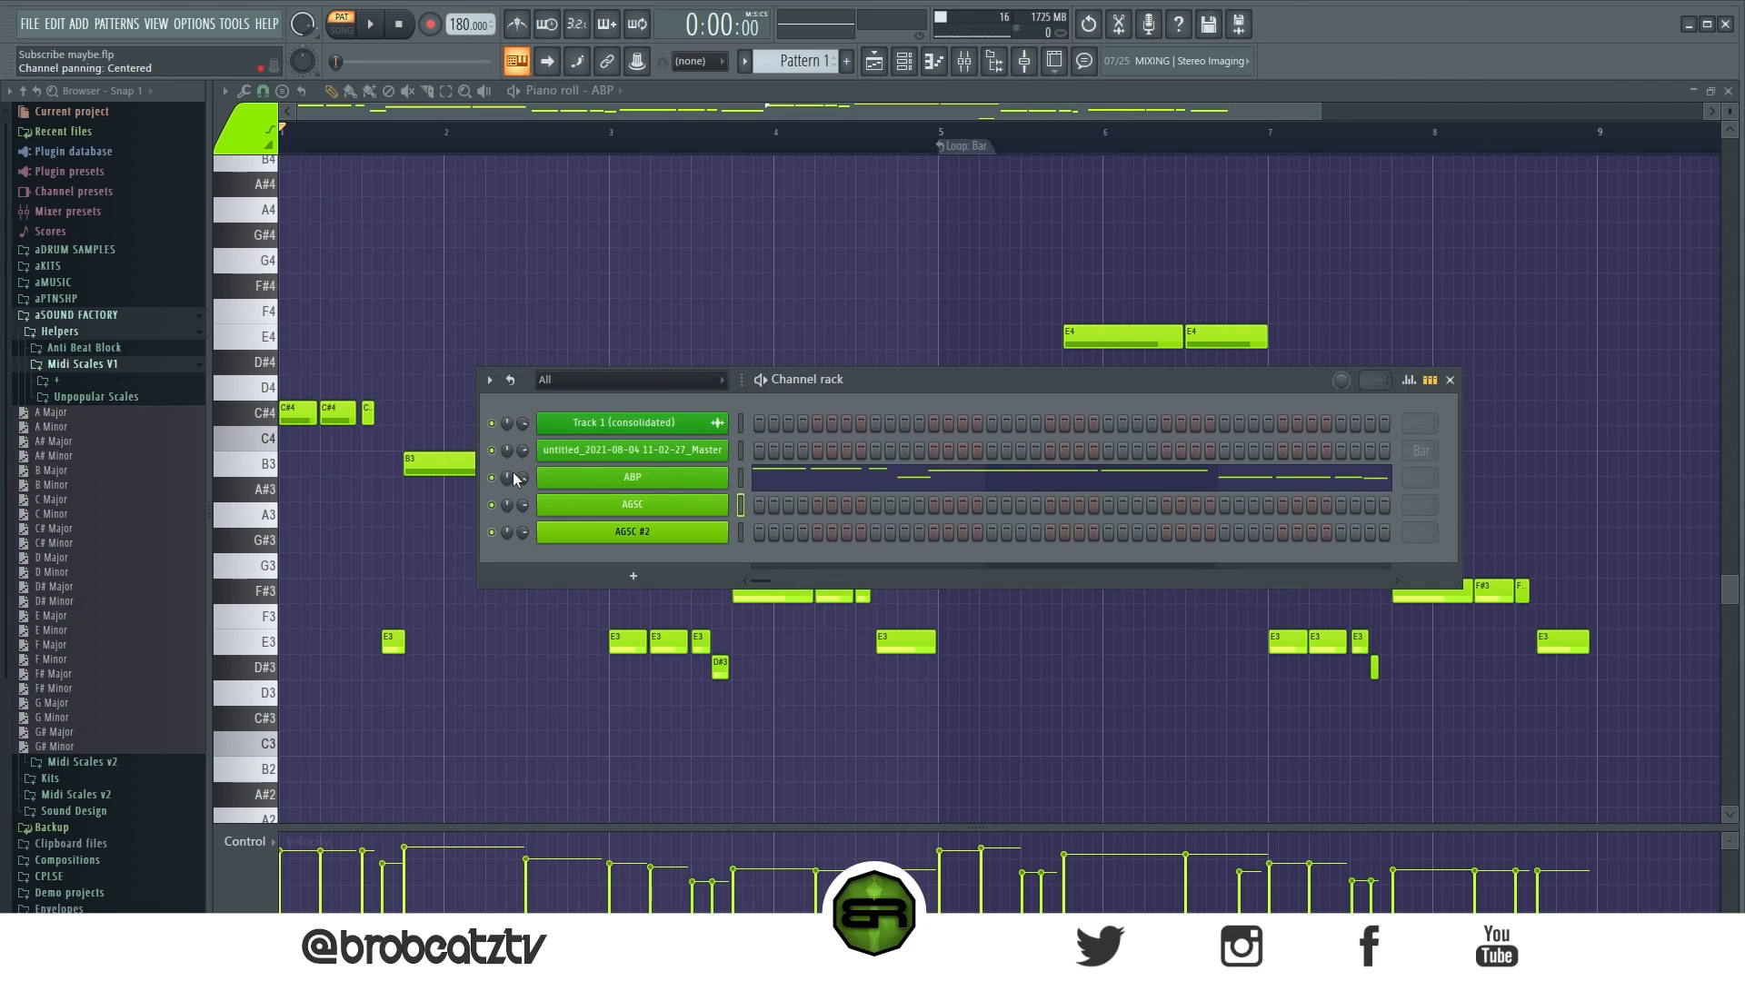
Step: Add the E Major scale from Midi Scales V1 as a new channel and transpose all its notes down two octaves
{"action": "left_click_drag", "start_coordinate": [974, 407], "coordinate": [836, 309]}
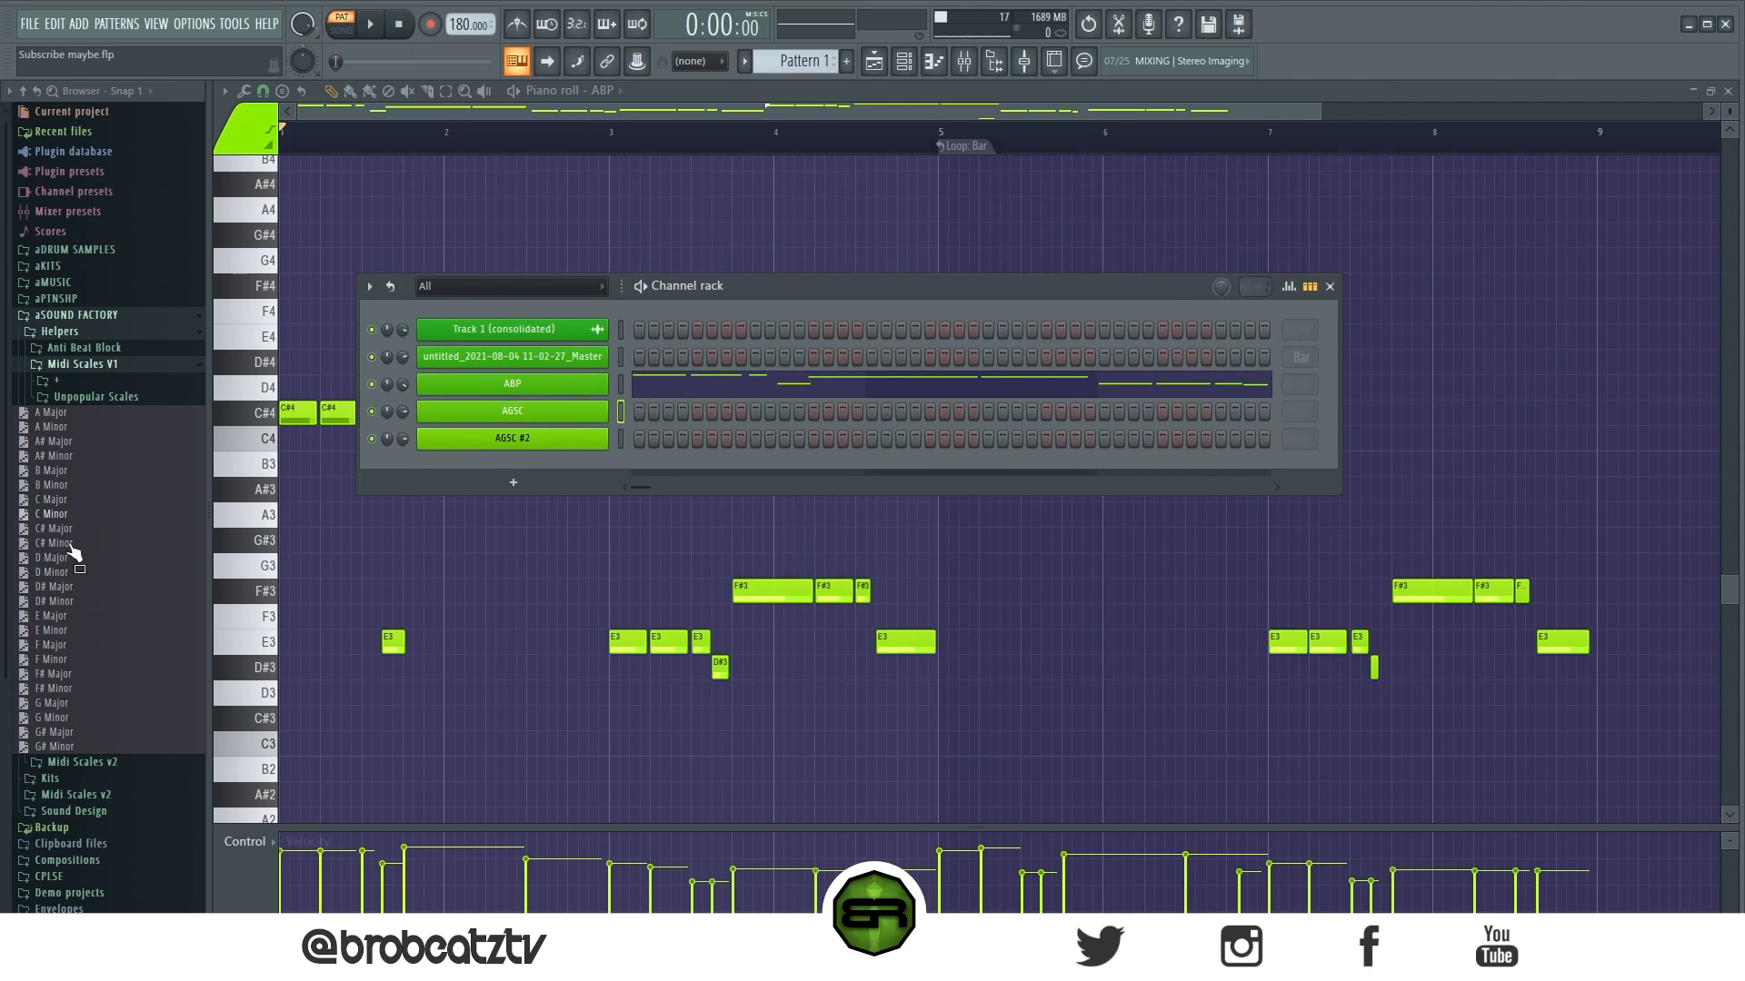
{"action": "left_click_drag", "start_coordinate": [503, 302], "coordinate": [504, 305]}
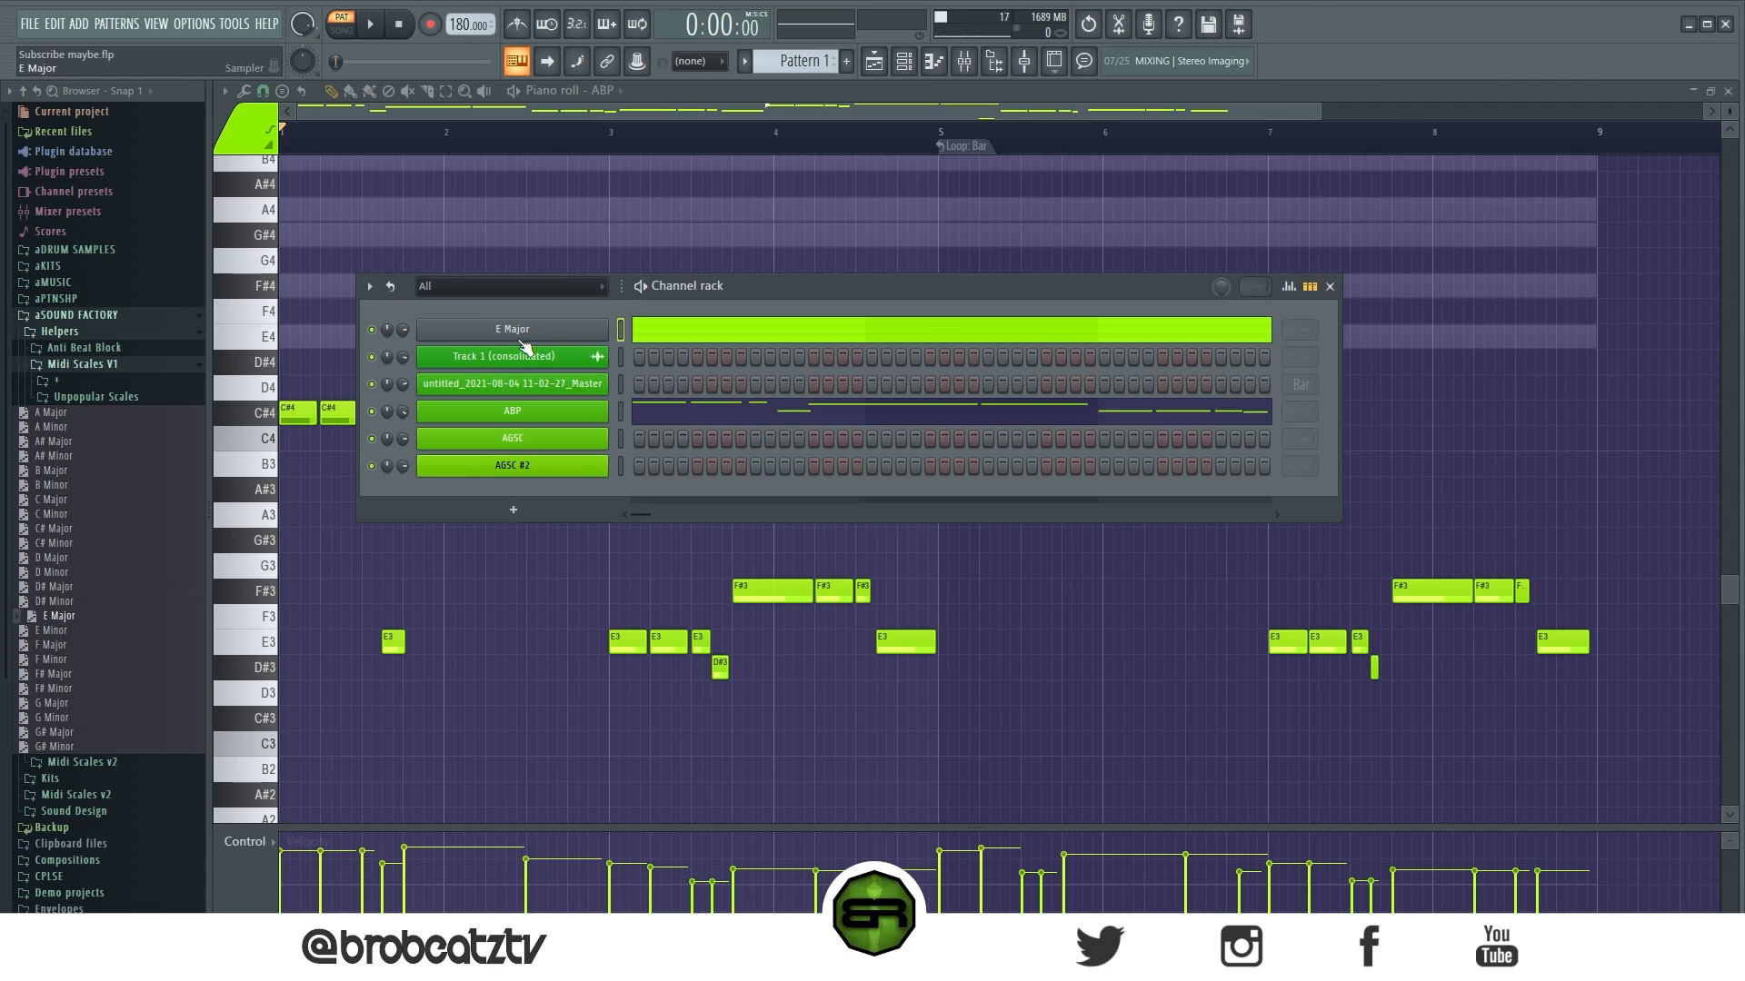
{"action": "key", "text": "F6"}
{"action": "key", "text": "ctrl+a"}
{"action": "key", "text": "ctrl+Down"}
{"action": "key", "text": "ctrl+Down"}
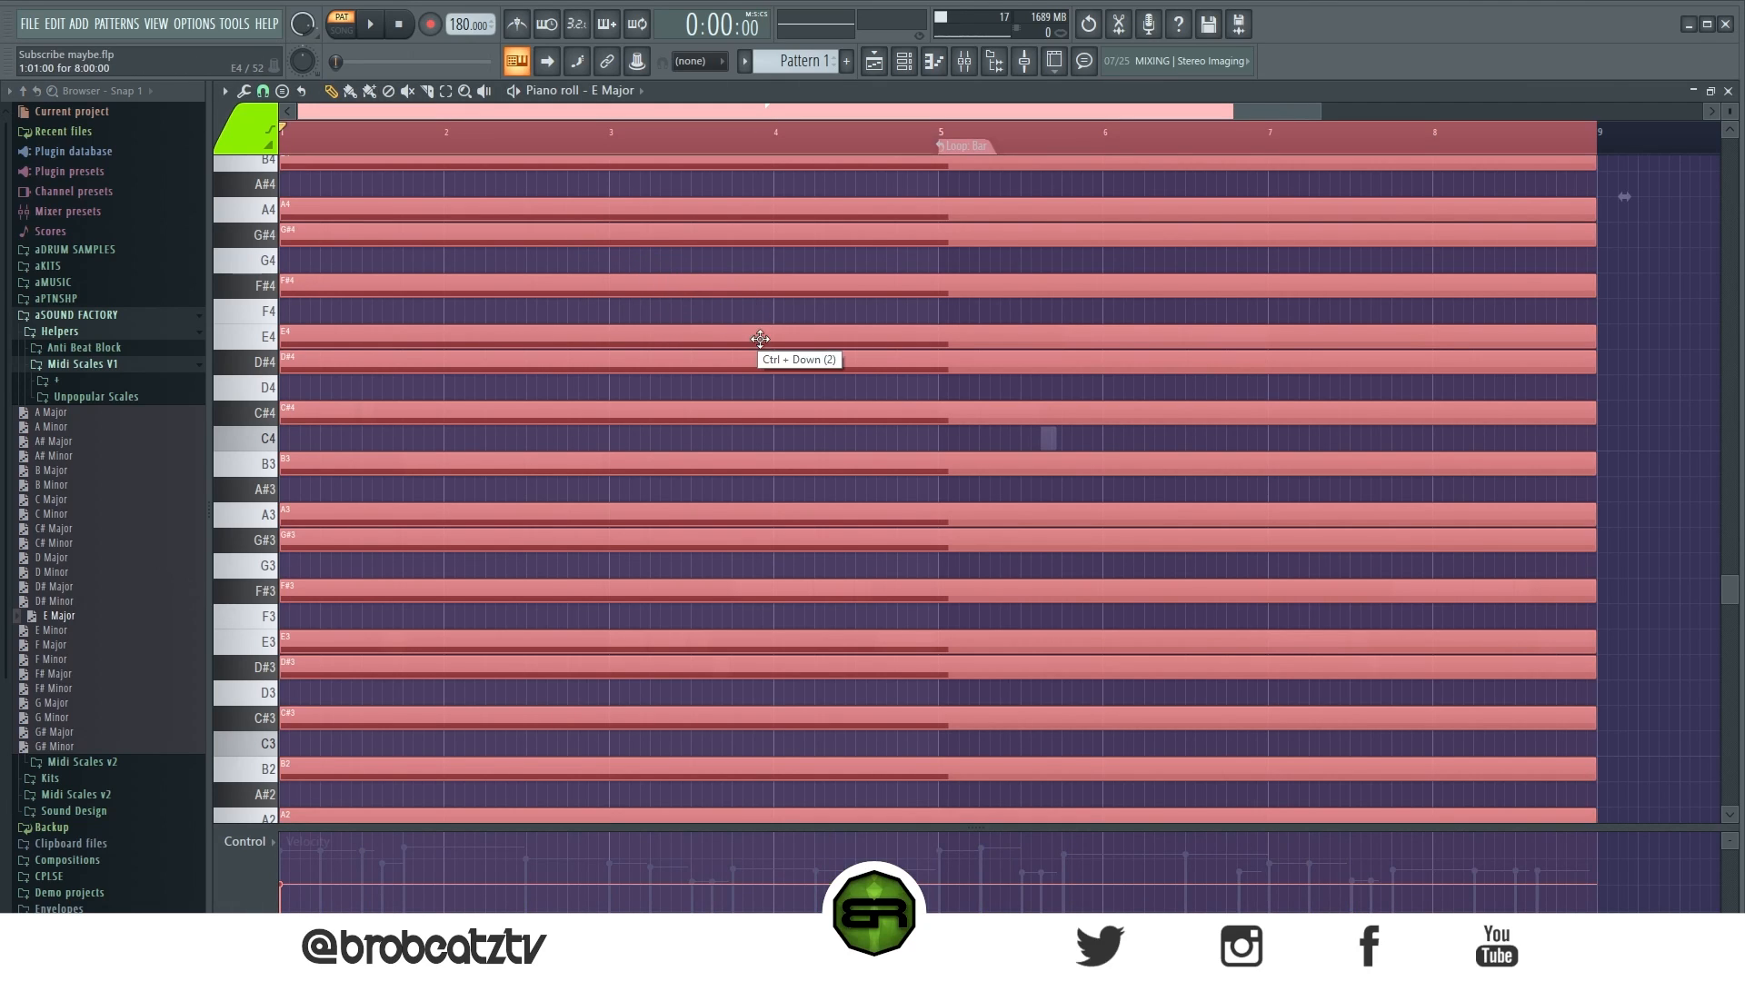
Step: Open the AGSC channel's empty piano roll and clear the time selection over bars 1 to 8
{"action": "scroll", "coordinate": [880, 278], "scroll_direction": "up", "scroll_amount": 2}
{"action": "left_click", "coordinate": [905, 62]}
{"action": "right_click", "coordinate": [596, 438]}
{"action": "left_click", "coordinate": [627, 440]}
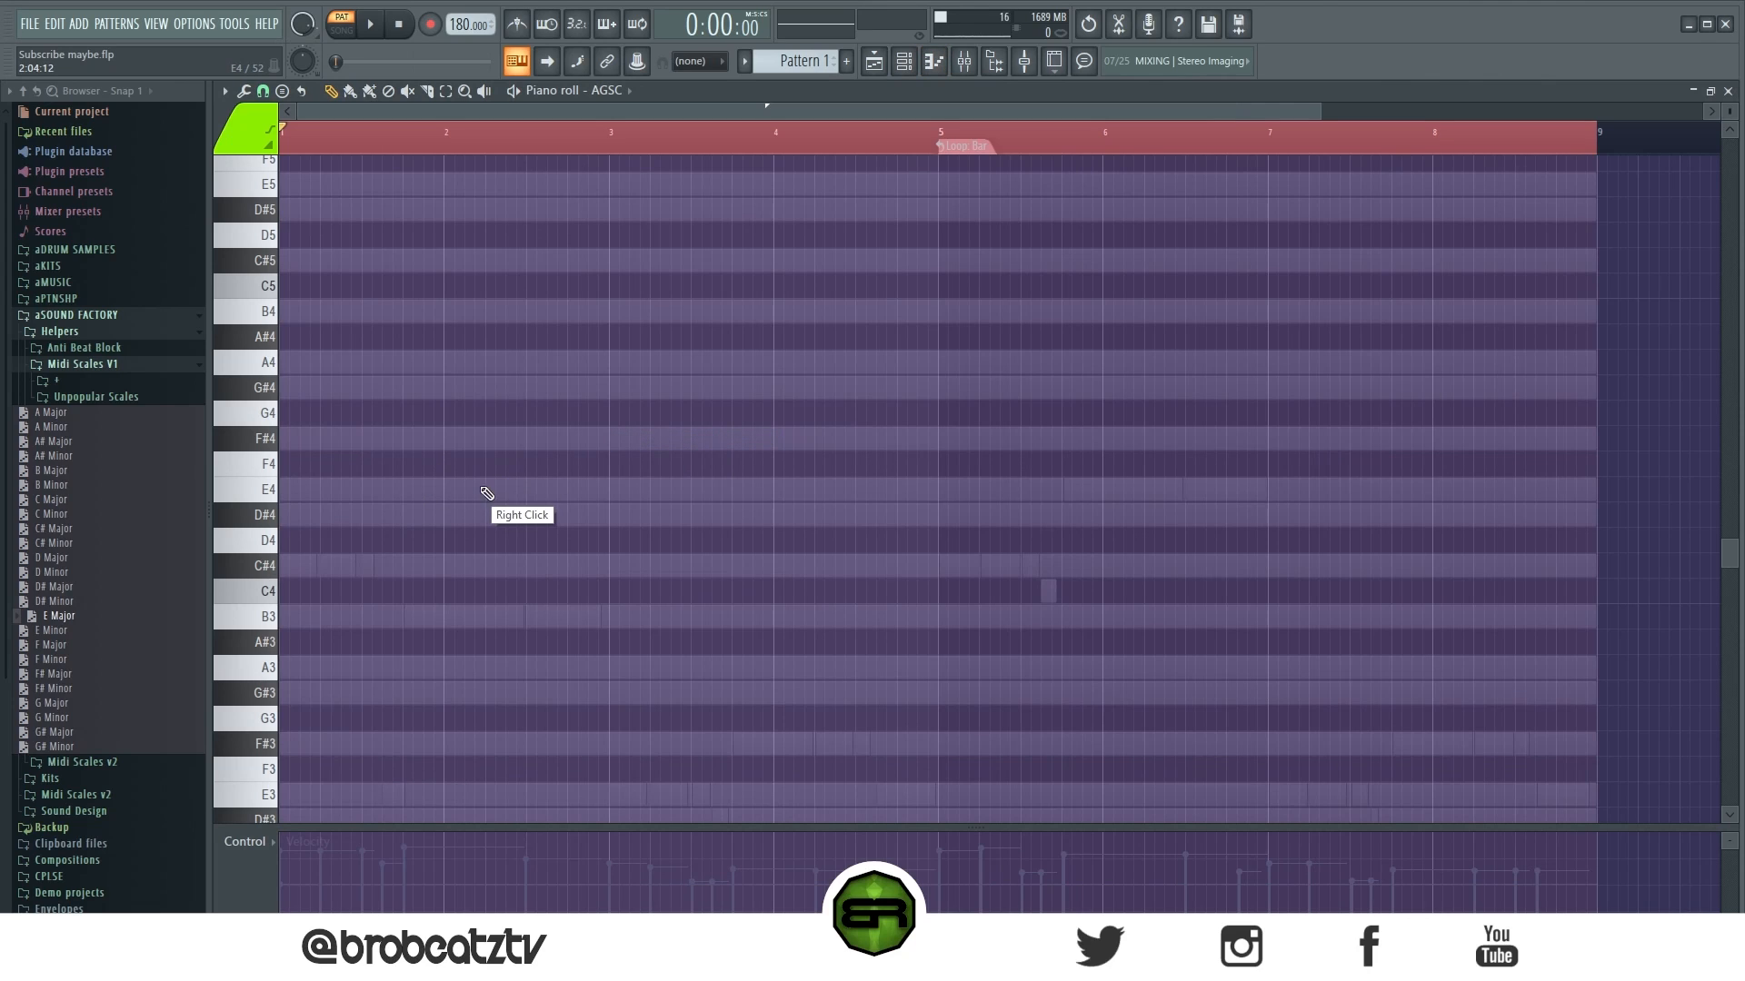
{"action": "scroll", "coordinate": [428, 491], "scroll_direction": "up", "scroll_amount": 4}
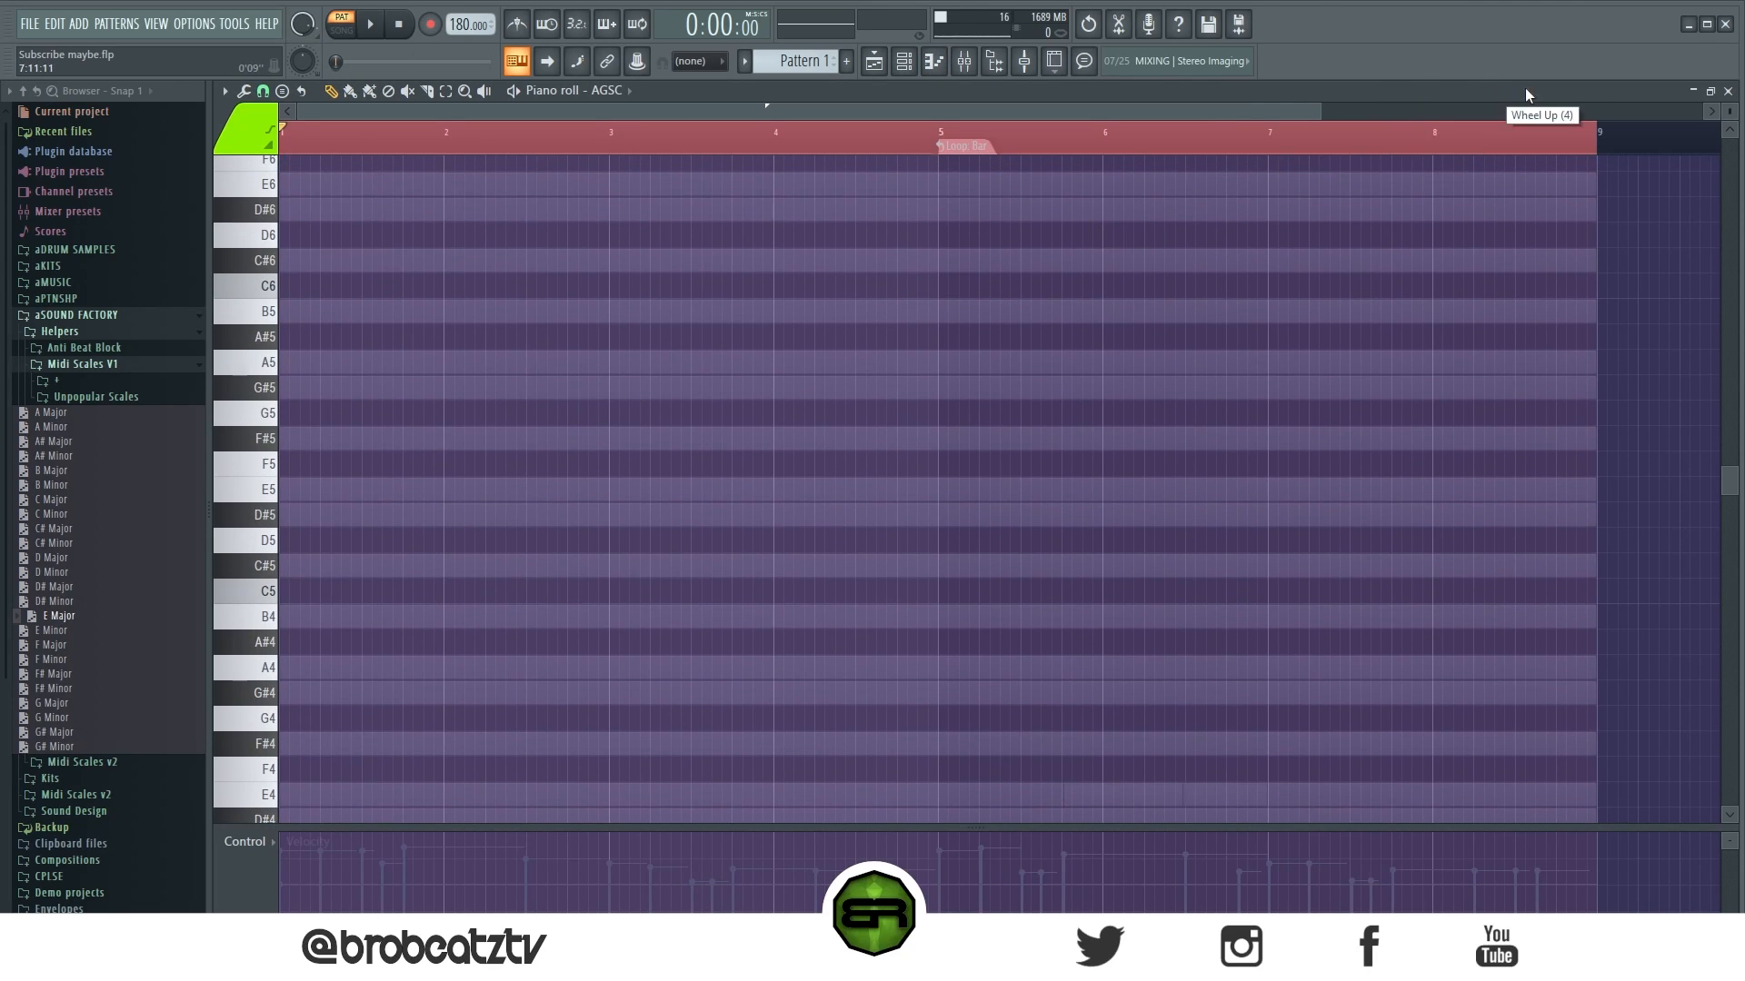
{"action": "scroll", "coordinate": [1728, 113], "scroll_direction": "up", "scroll_amount": 4}
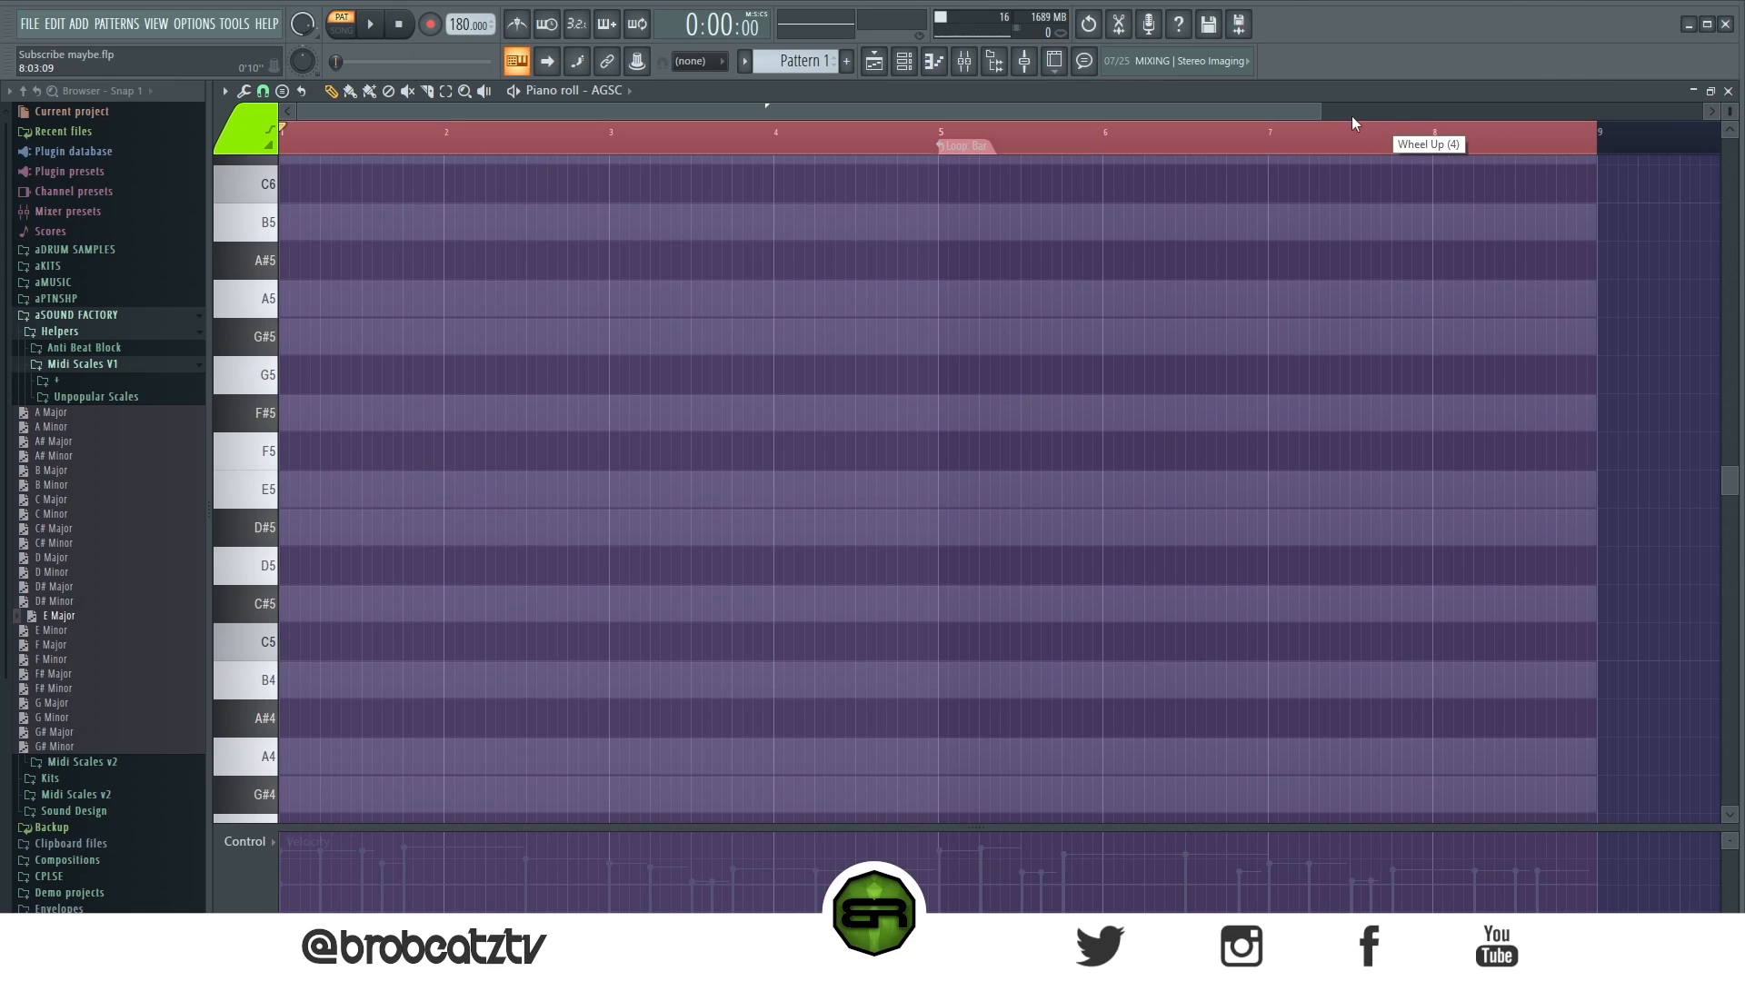
{"action": "left_click_drag", "start_coordinate": [1320, 111], "coordinate": [1063, 124]}
{"action": "double_click", "coordinate": [898, 134]}
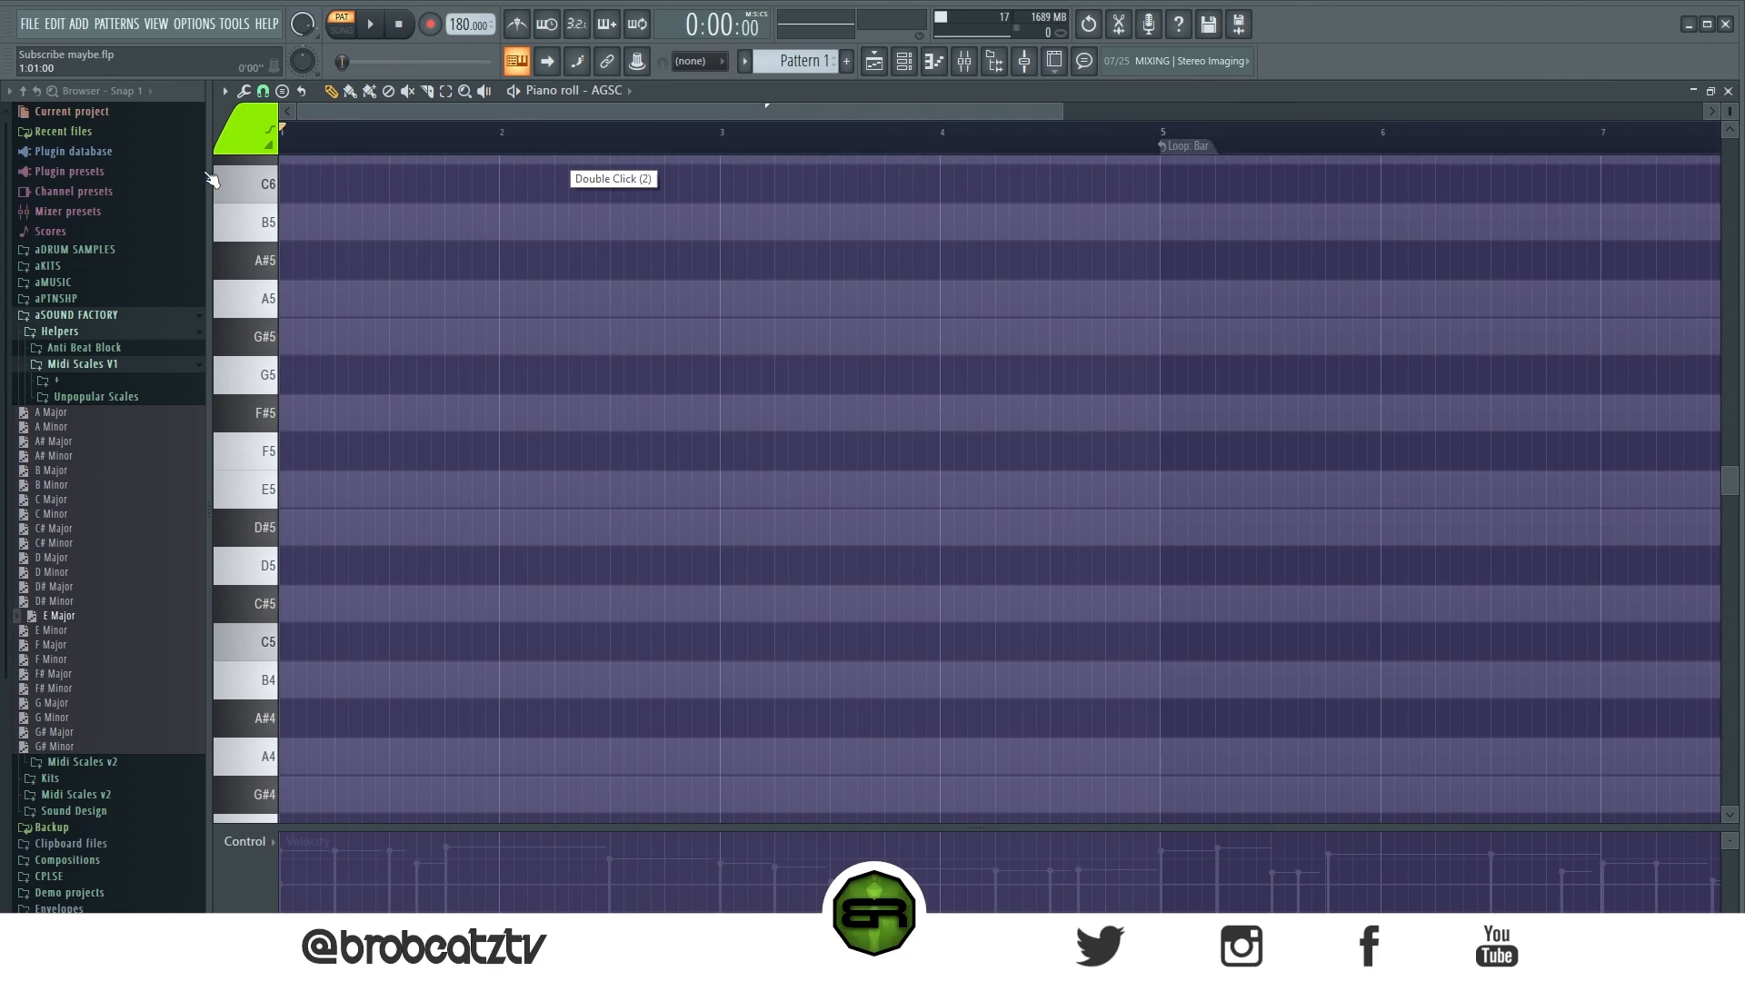
Step: Draw an E5 note at the start of bar 1, a D#5 at step 7 and a B4 copy at step 13
{"action": "left_click", "coordinate": [335, 504]}
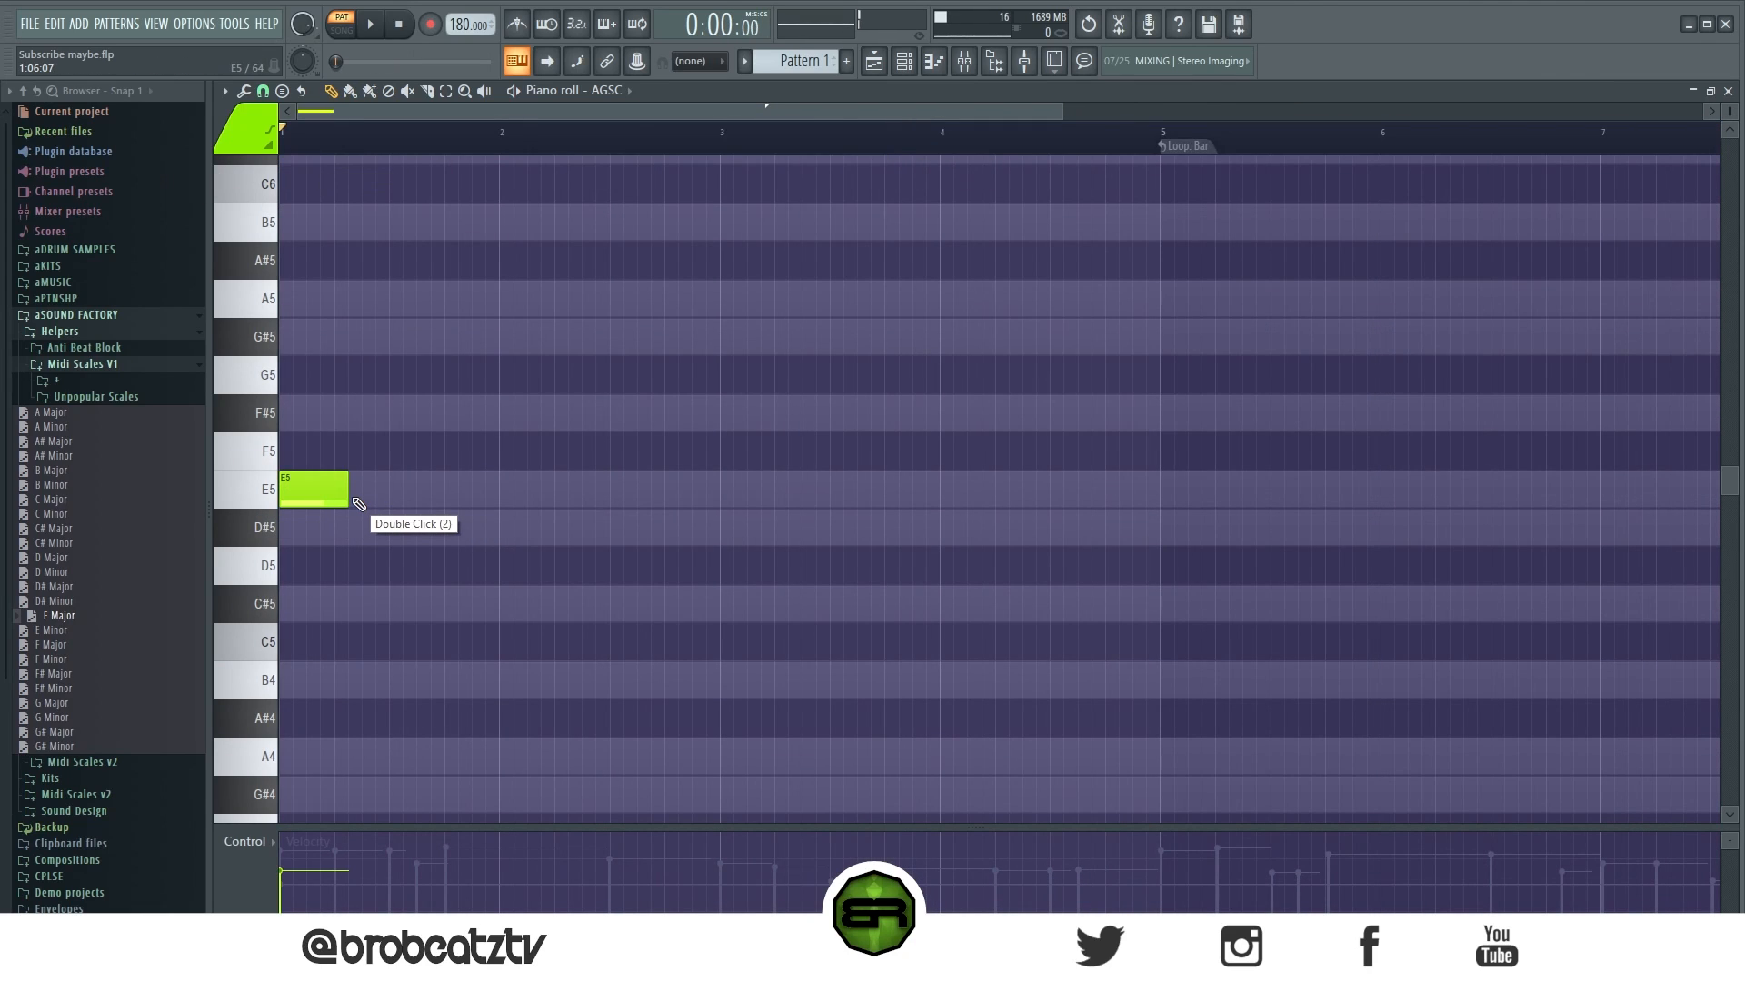
{"action": "key", "text": "alt"}
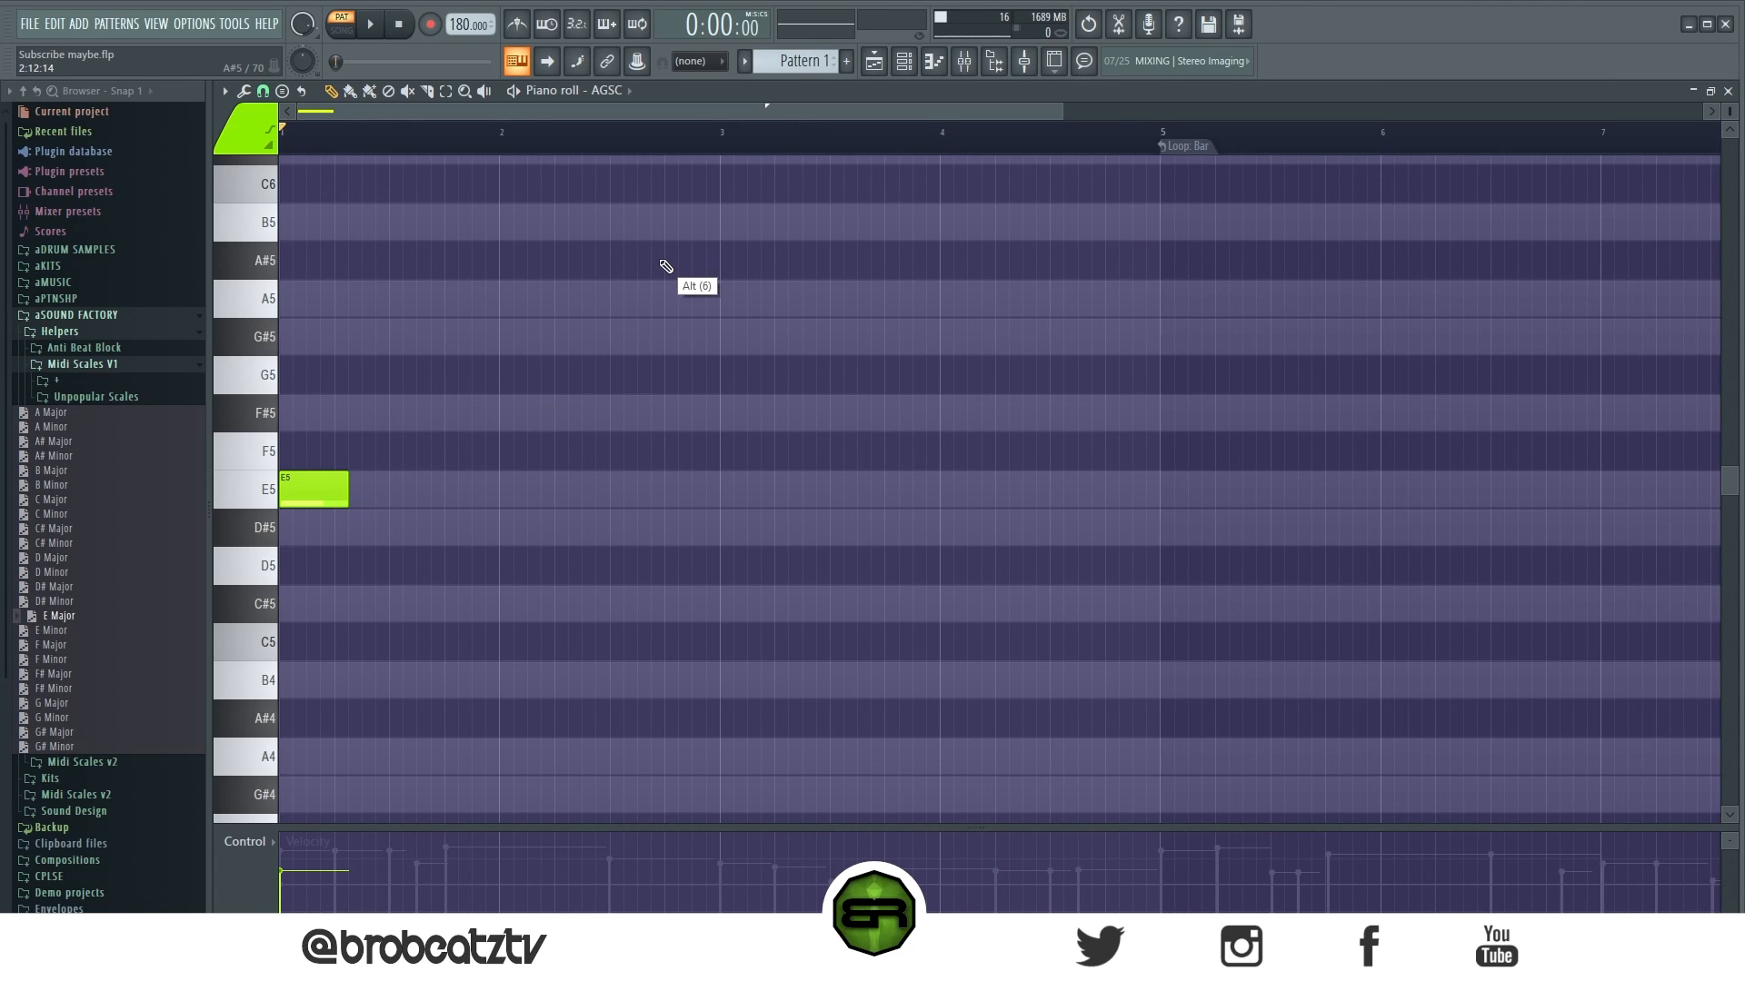
{"action": "key", "text": "space"}
{"action": "left_click", "coordinate": [373, 526]}
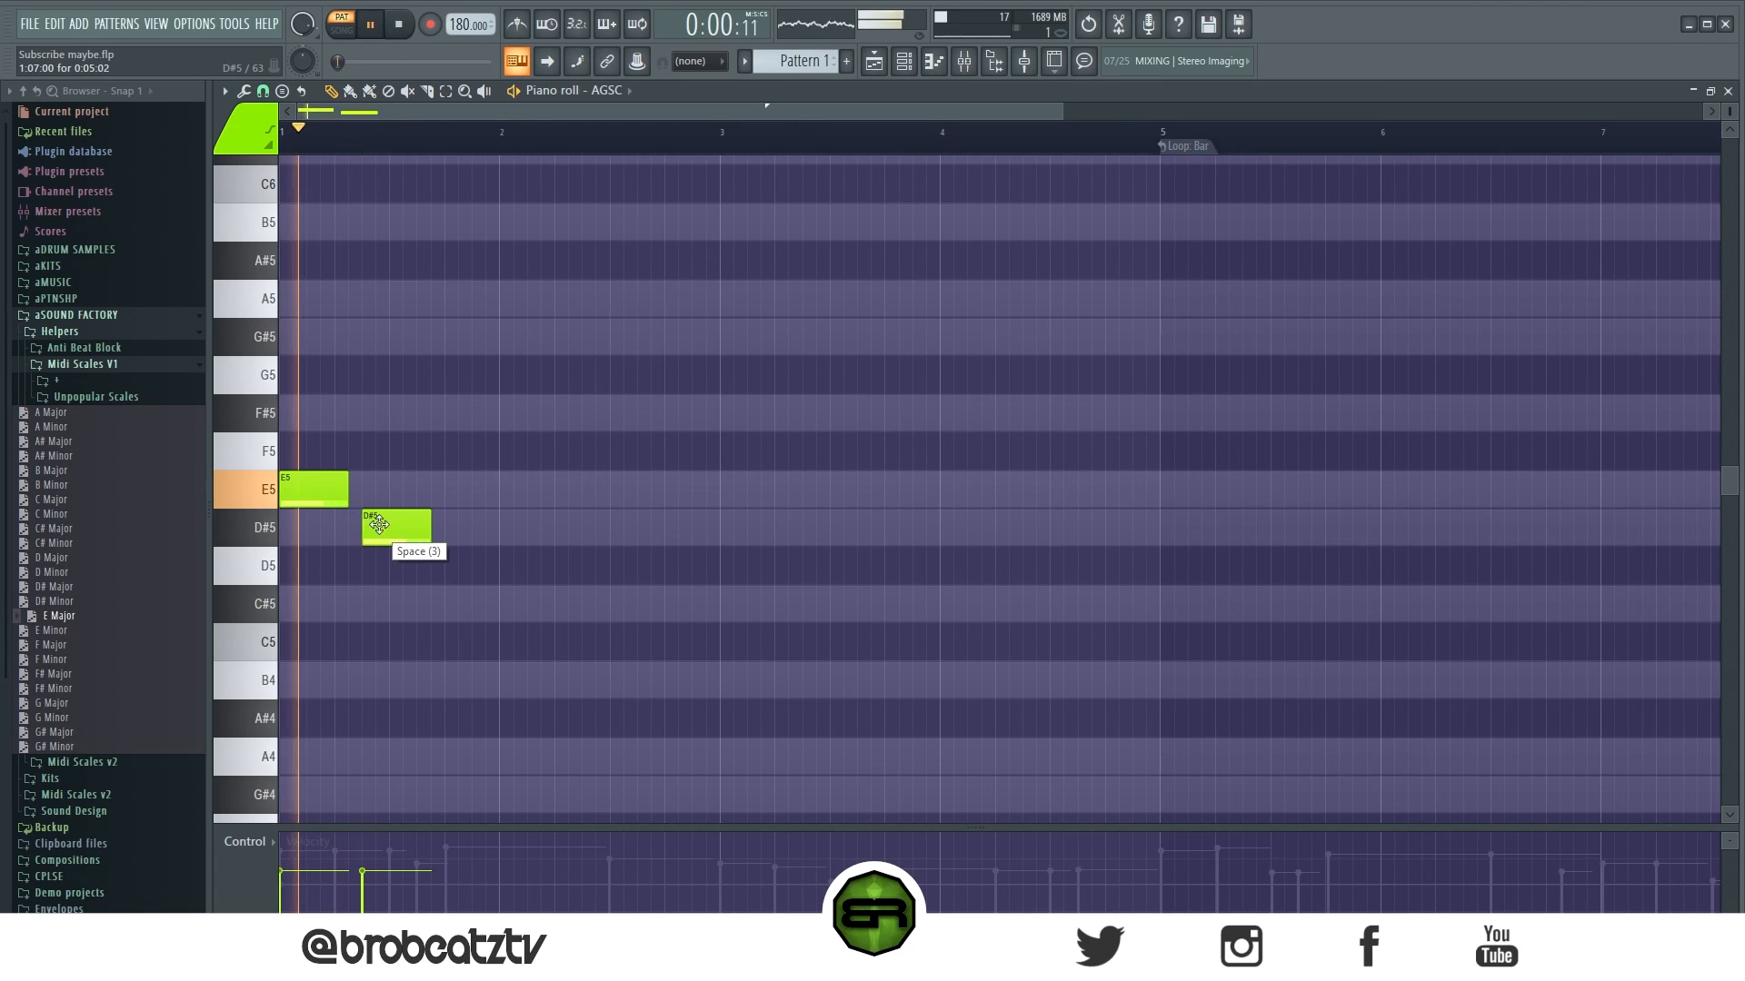
{"action": "left_click", "coordinate": [389, 520], "text": "ctrl"}
{"action": "mouse_move", "coordinate": [389, 521]}
{"action": "left_mouse_down"}
{"action": "mouse_move", "coordinate": [471, 642]}
{"action": "mouse_move", "coordinate": [469, 685]}
{"action": "left_mouse_up"}
{"action": "right_click", "coordinate": [504, 537]}
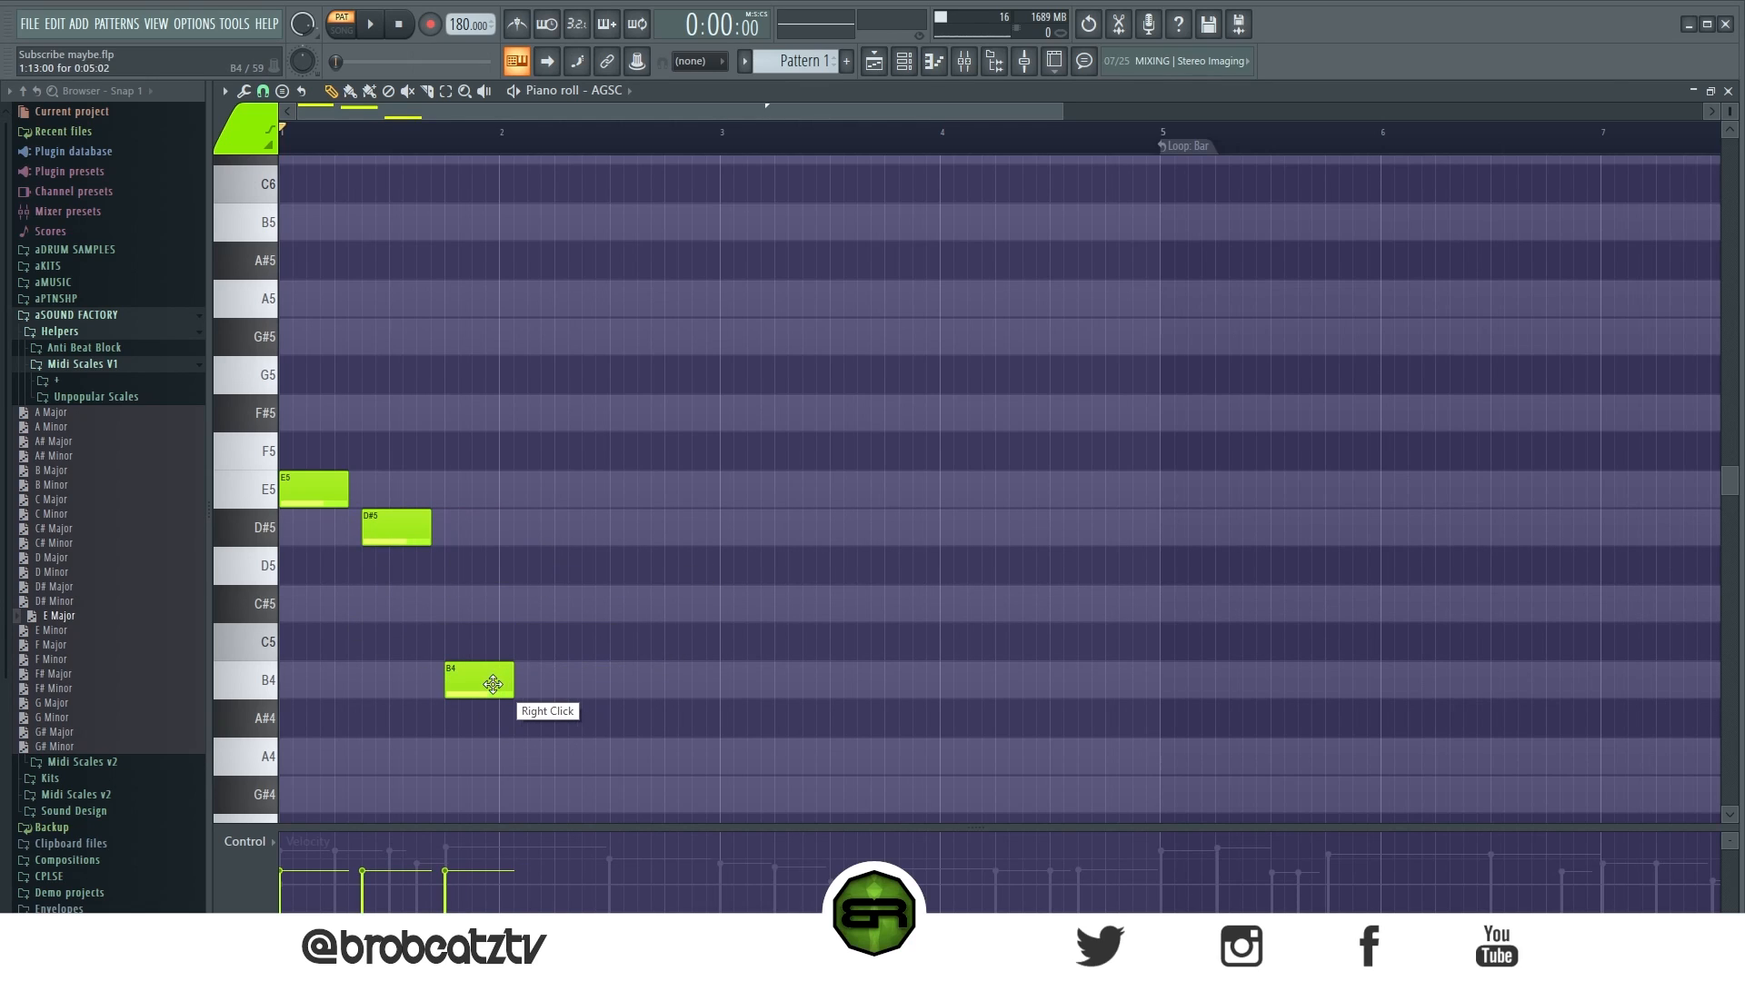
Step: Lengthen the B4 to about one bar and extend the E5 and D#5 so each overlaps the following note, checking by playback
{"action": "key", "text": "space"}
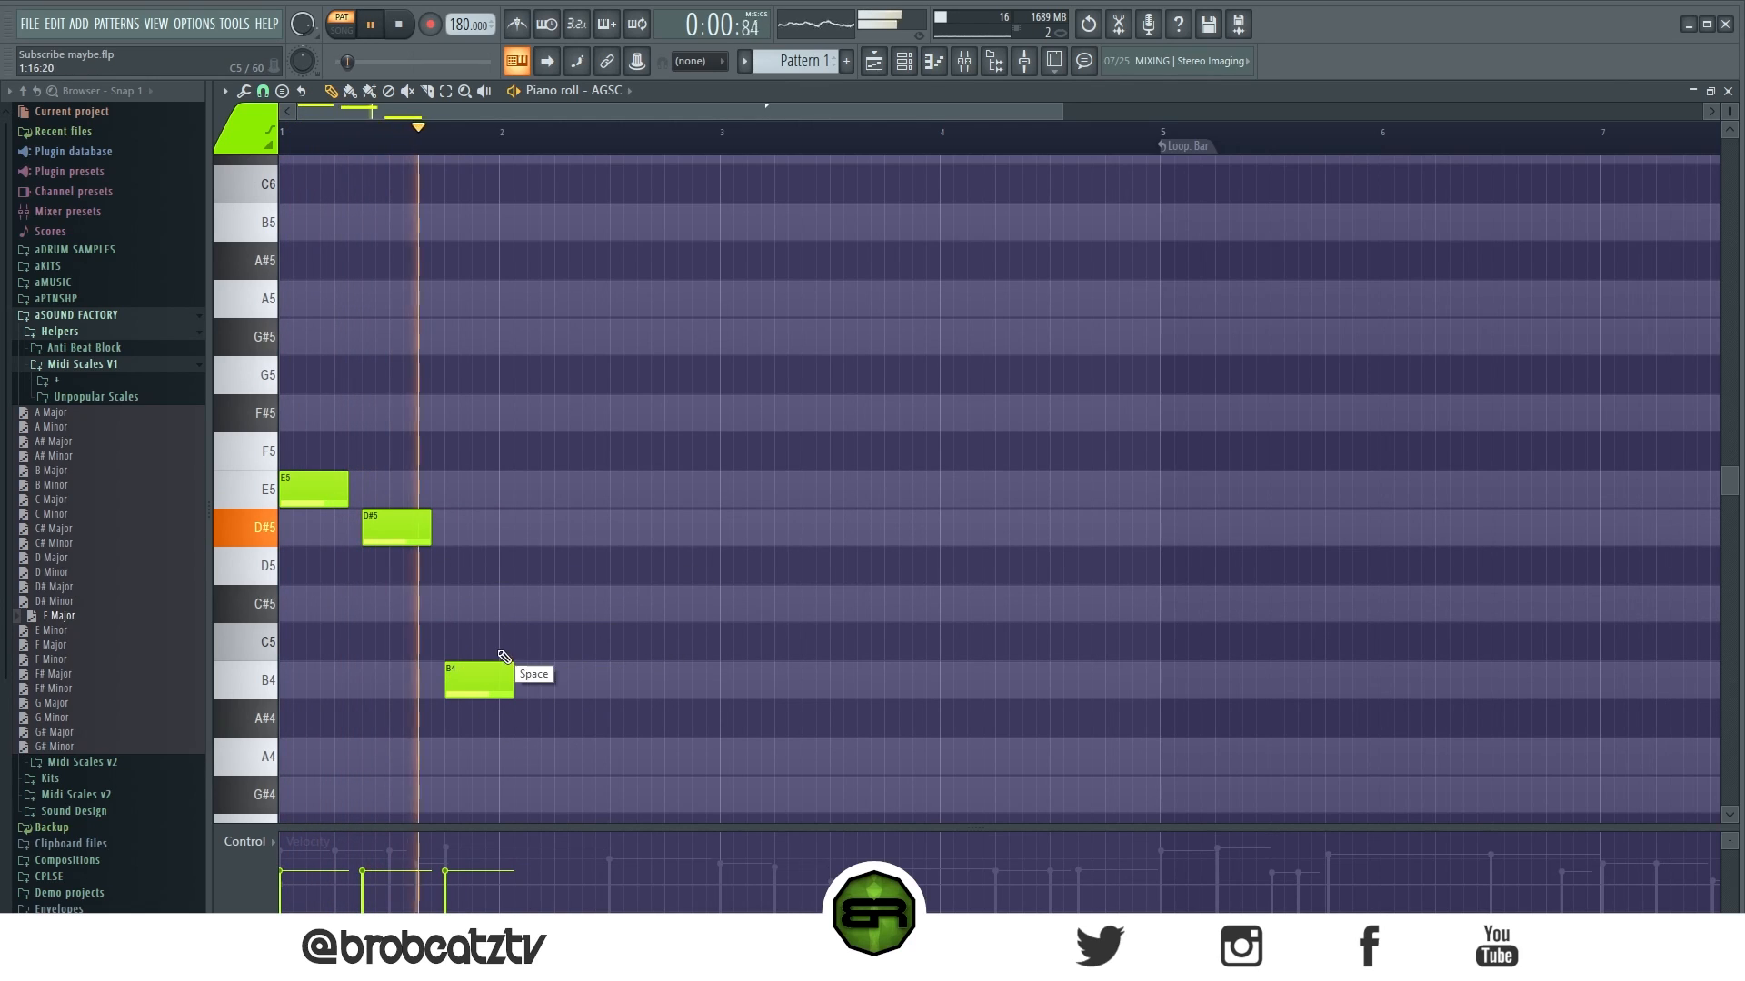
{"action": "key", "text": "space"}
{"action": "left_click_drag", "start_coordinate": [511, 692], "coordinate": [672, 691]}
{"action": "left_click_drag", "start_coordinate": [432, 534], "coordinate": [451, 534]}
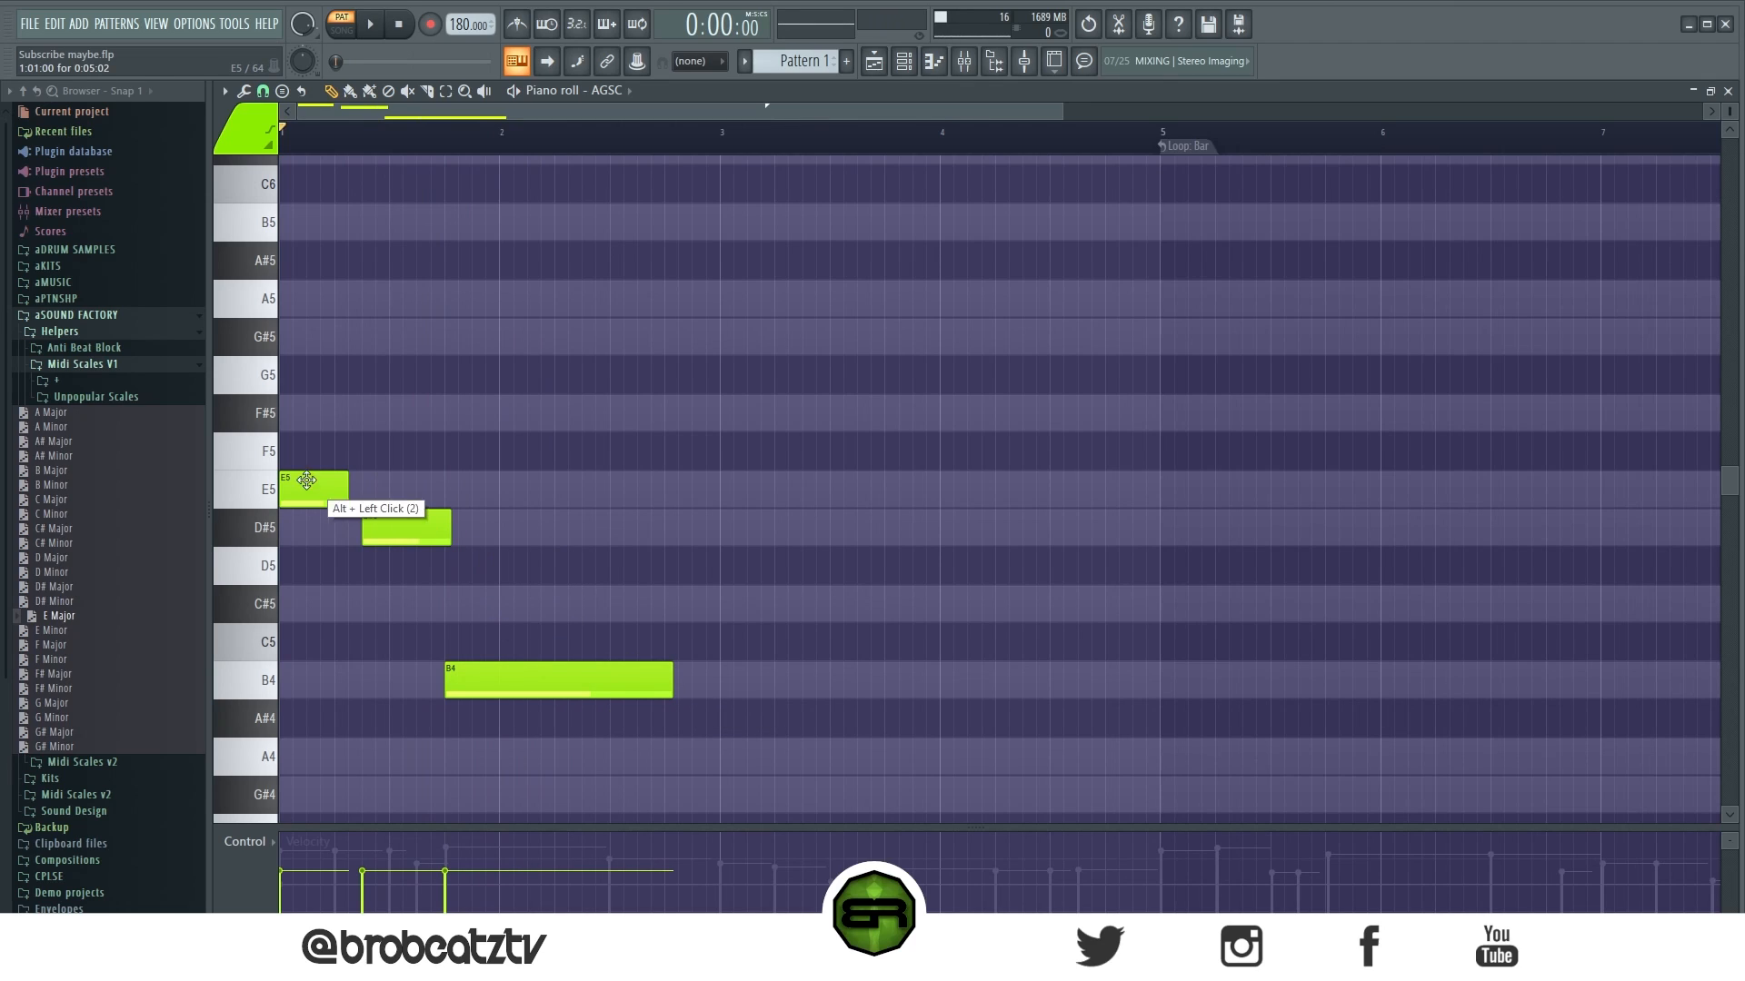
{"action": "left_click_drag", "start_coordinate": [373, 491], "coordinate": [376, 491]}
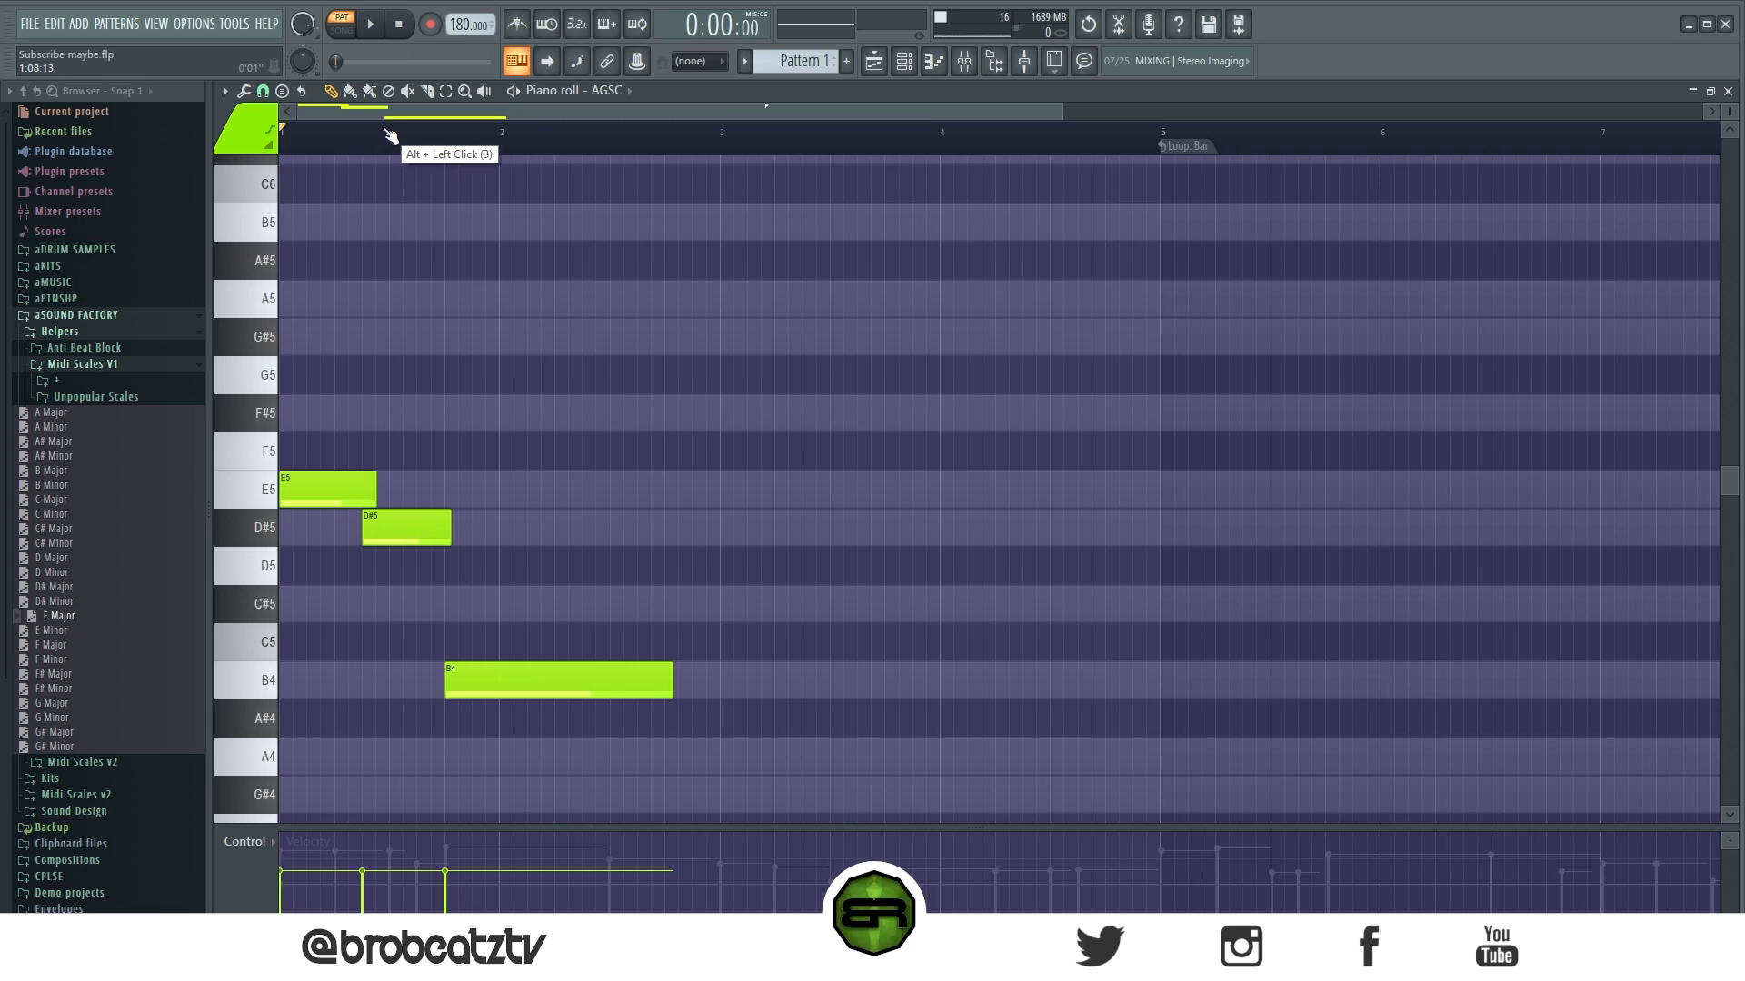
{"action": "key", "text": "space"}
{"action": "left_click_drag", "start_coordinate": [449, 536], "coordinate": [482, 536]}
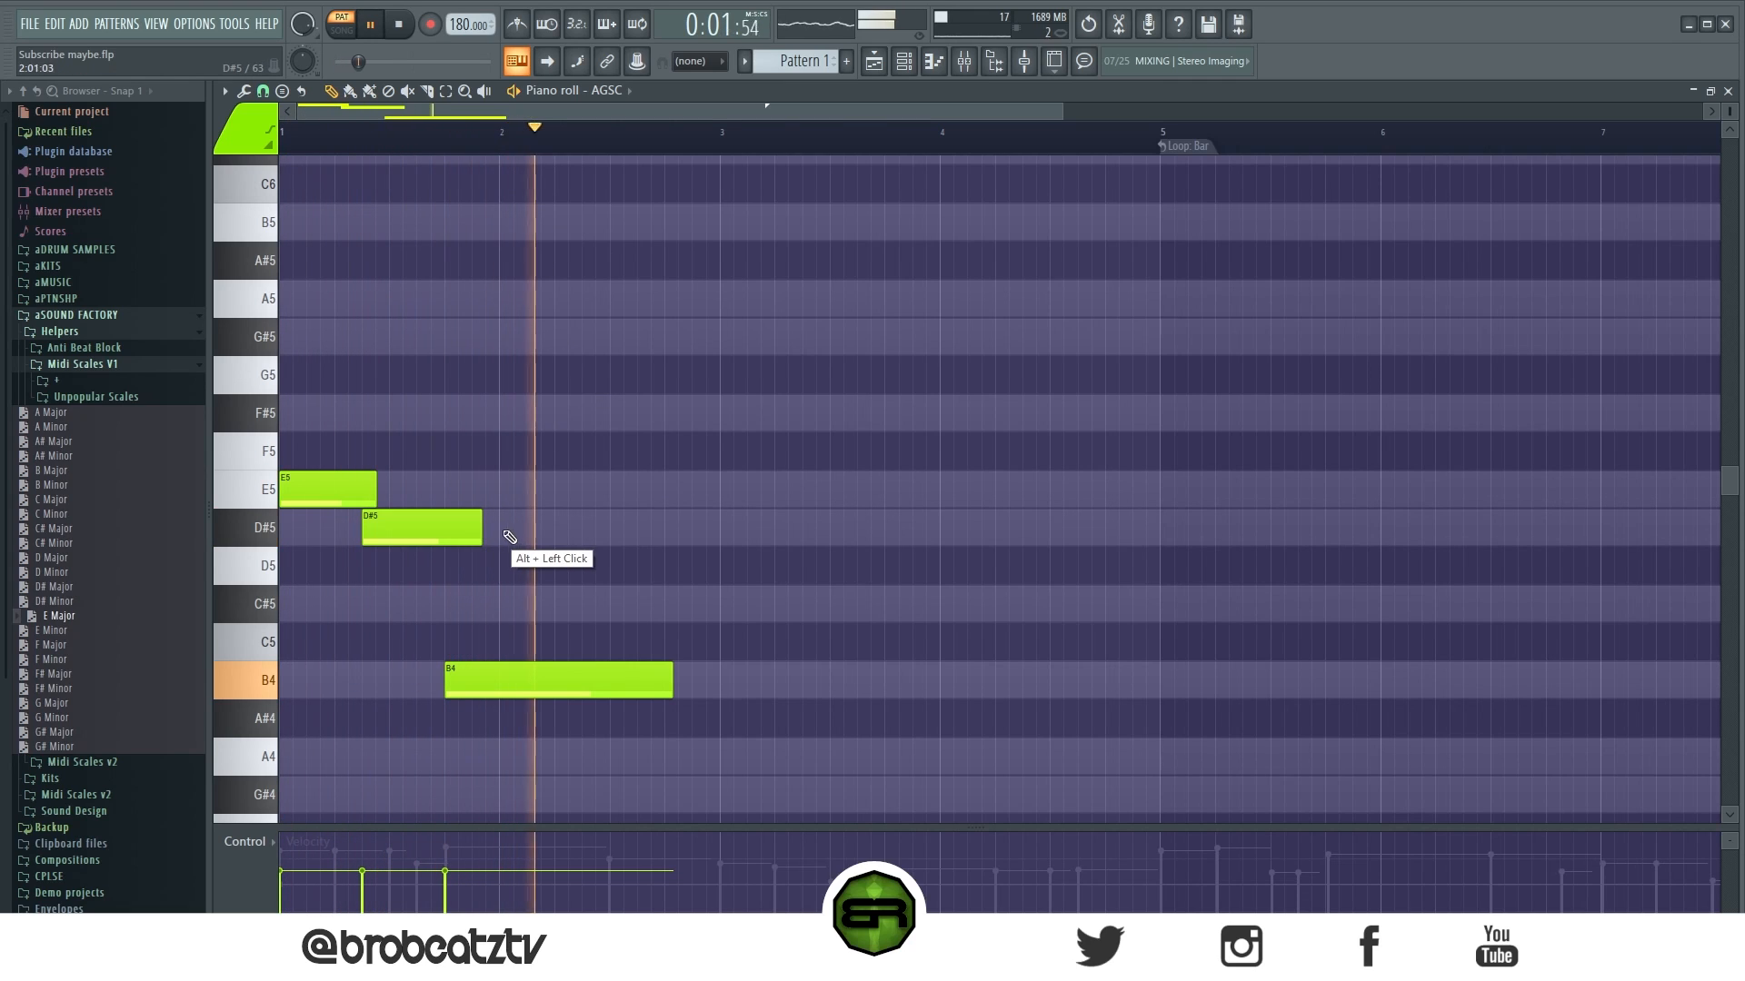
Step: Copy the E5 and D#5 notes from bar 1 to the start of bar 3 and stop playback
{"action": "left_click_drag", "start_coordinate": [365, 490], "coordinate": [389, 527]}
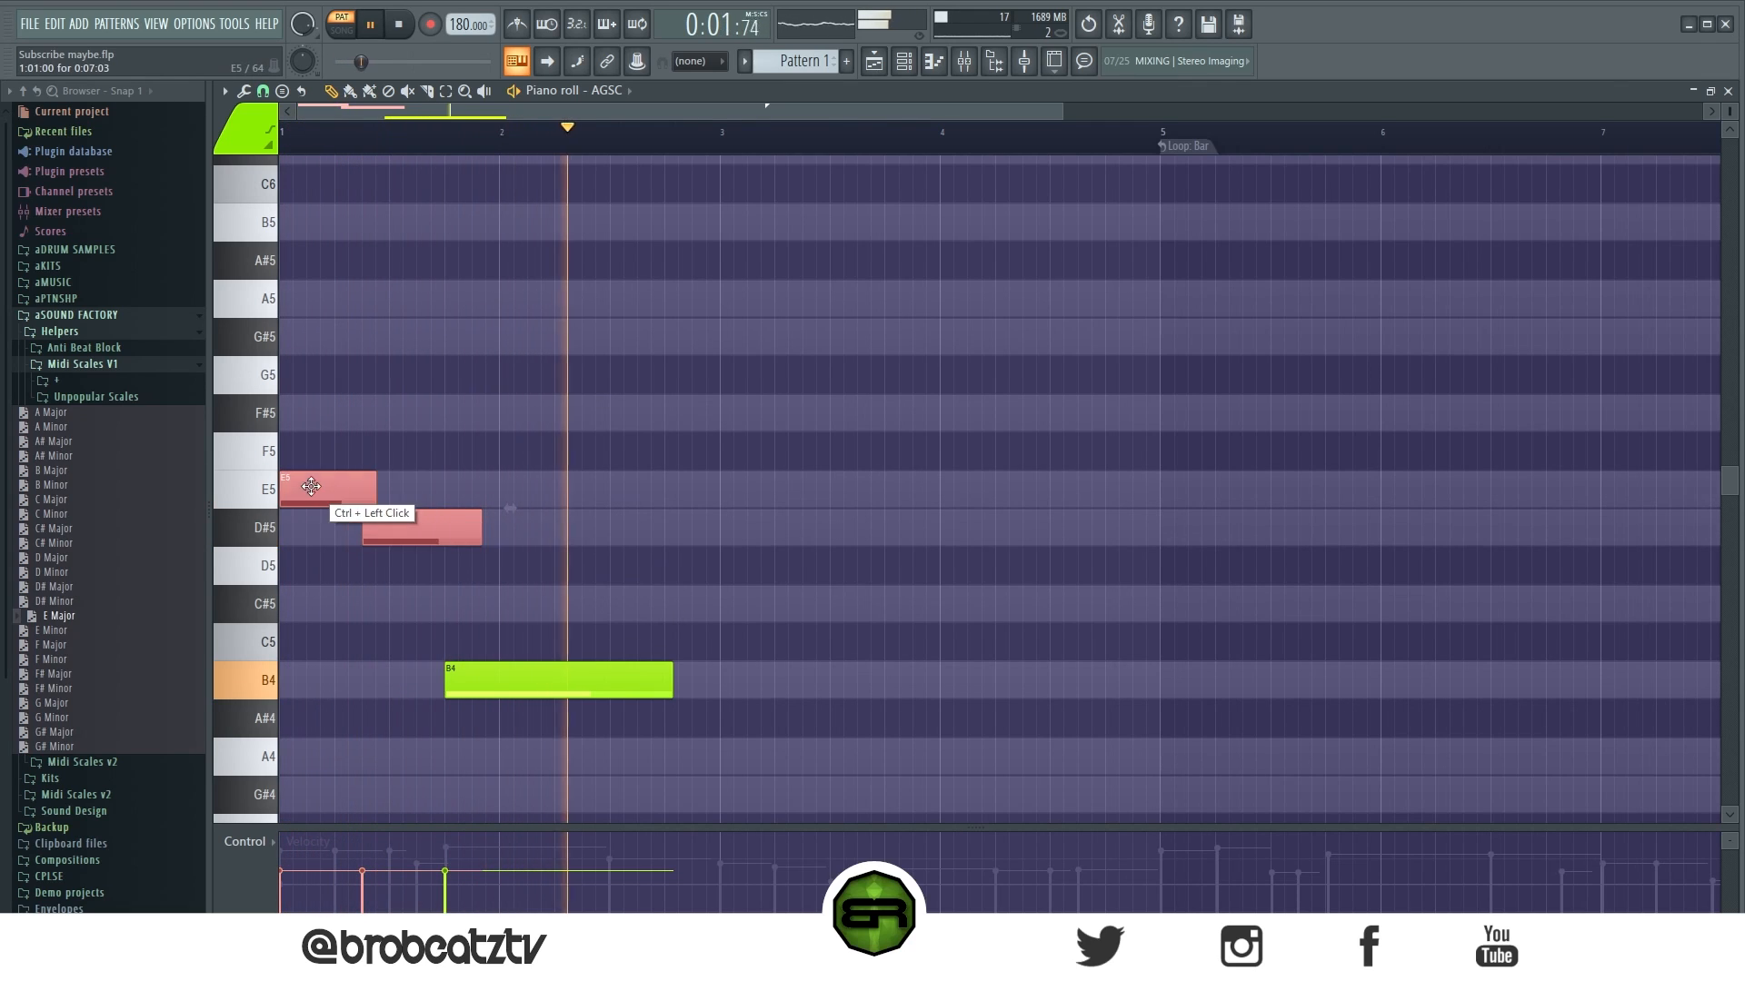
{"action": "left_click_drag", "start_coordinate": [311, 487], "coordinate": [746, 495]}
{"action": "right_click", "coordinate": [772, 600]}
{"action": "key", "text": "space"}
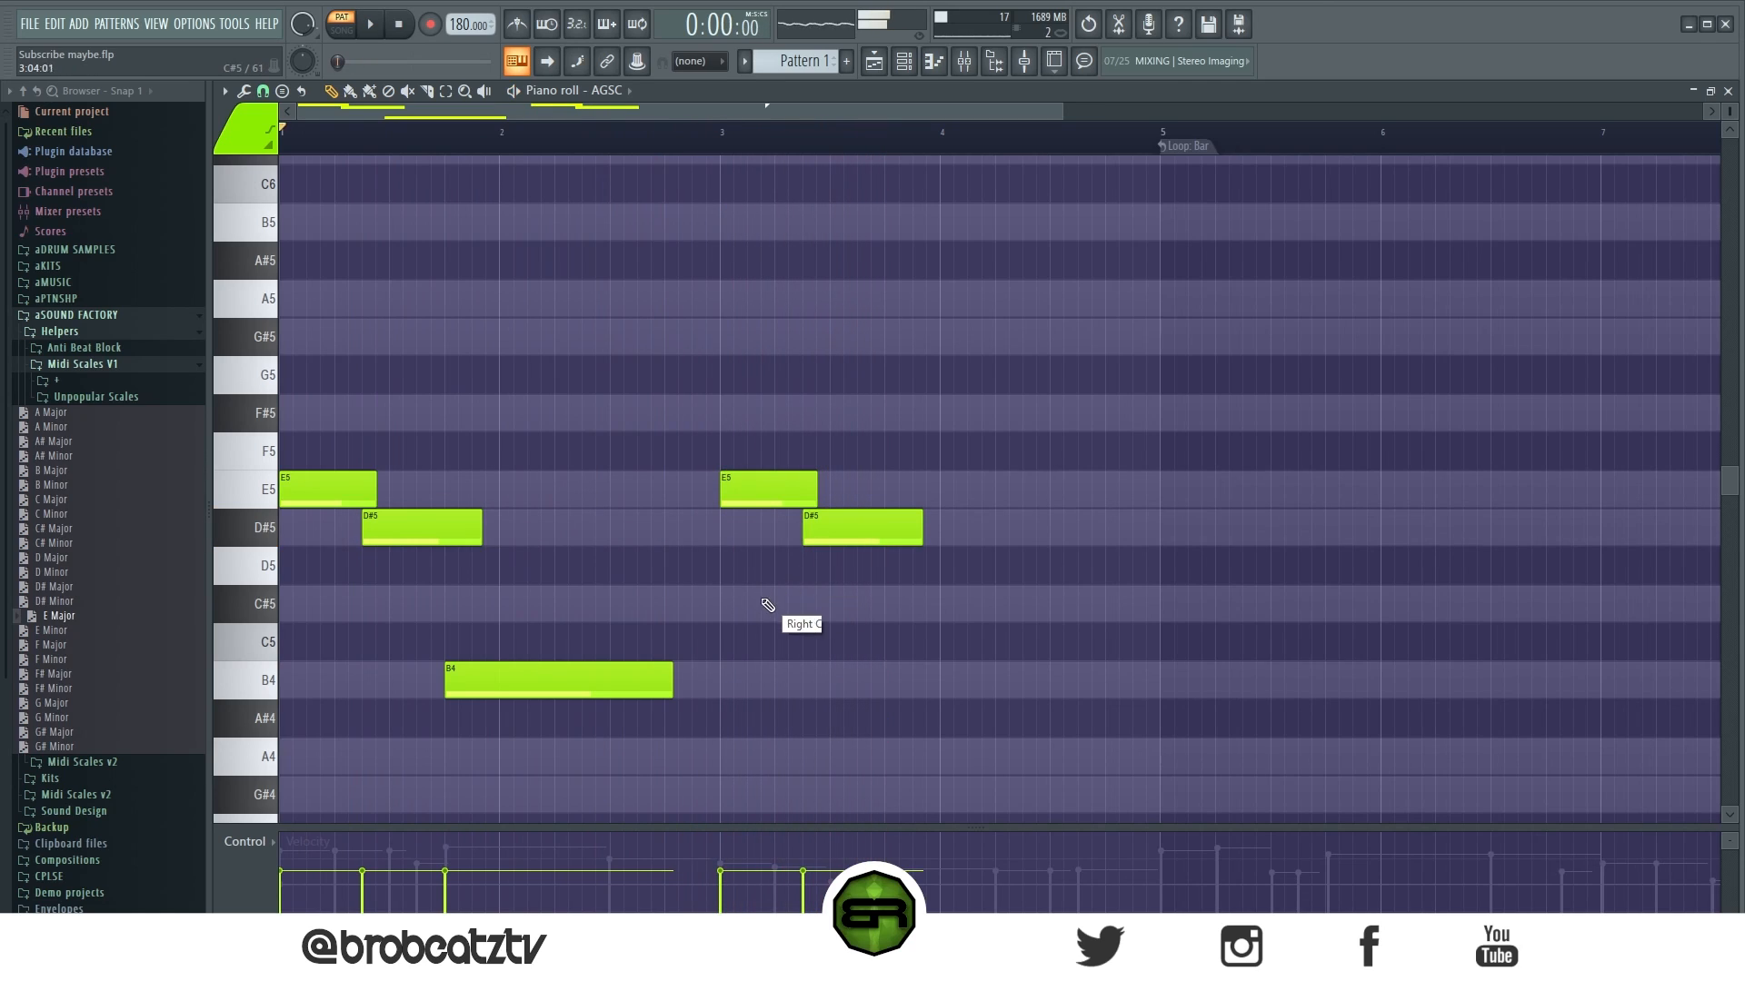
Step: Duplicate the long B4 note down to G#4 and select it together with the D#5 and B4 notes of bar 1
{"action": "left_click", "coordinate": [565, 689], "text": "ctrl"}
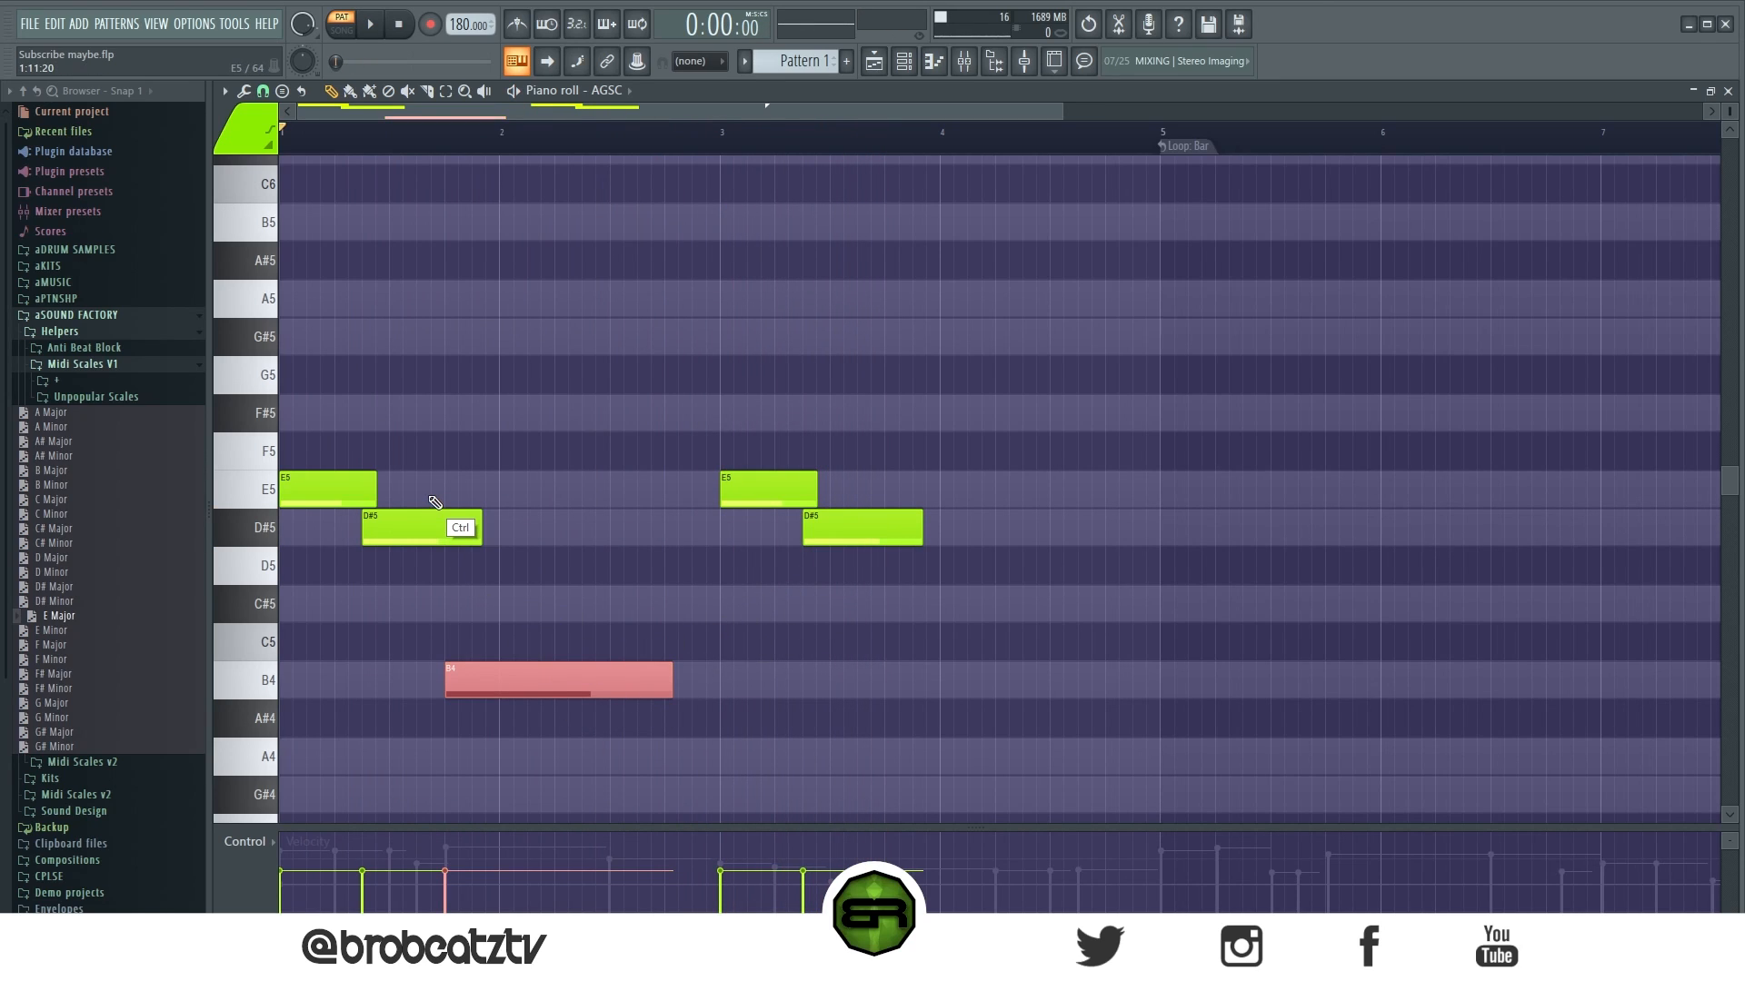
{"action": "right_click", "coordinate": [529, 648]}
{"action": "left_click", "coordinate": [476, 681], "text": "ctrl"}
{"action": "left_click_drag", "start_coordinate": [476, 682], "coordinate": [482, 795]}
{"action": "scroll", "coordinate": [454, 645], "scroll_direction": "down", "scroll_amount": 2}
{"action": "left_click", "coordinate": [427, 413], "text": "ctrl+shift"}
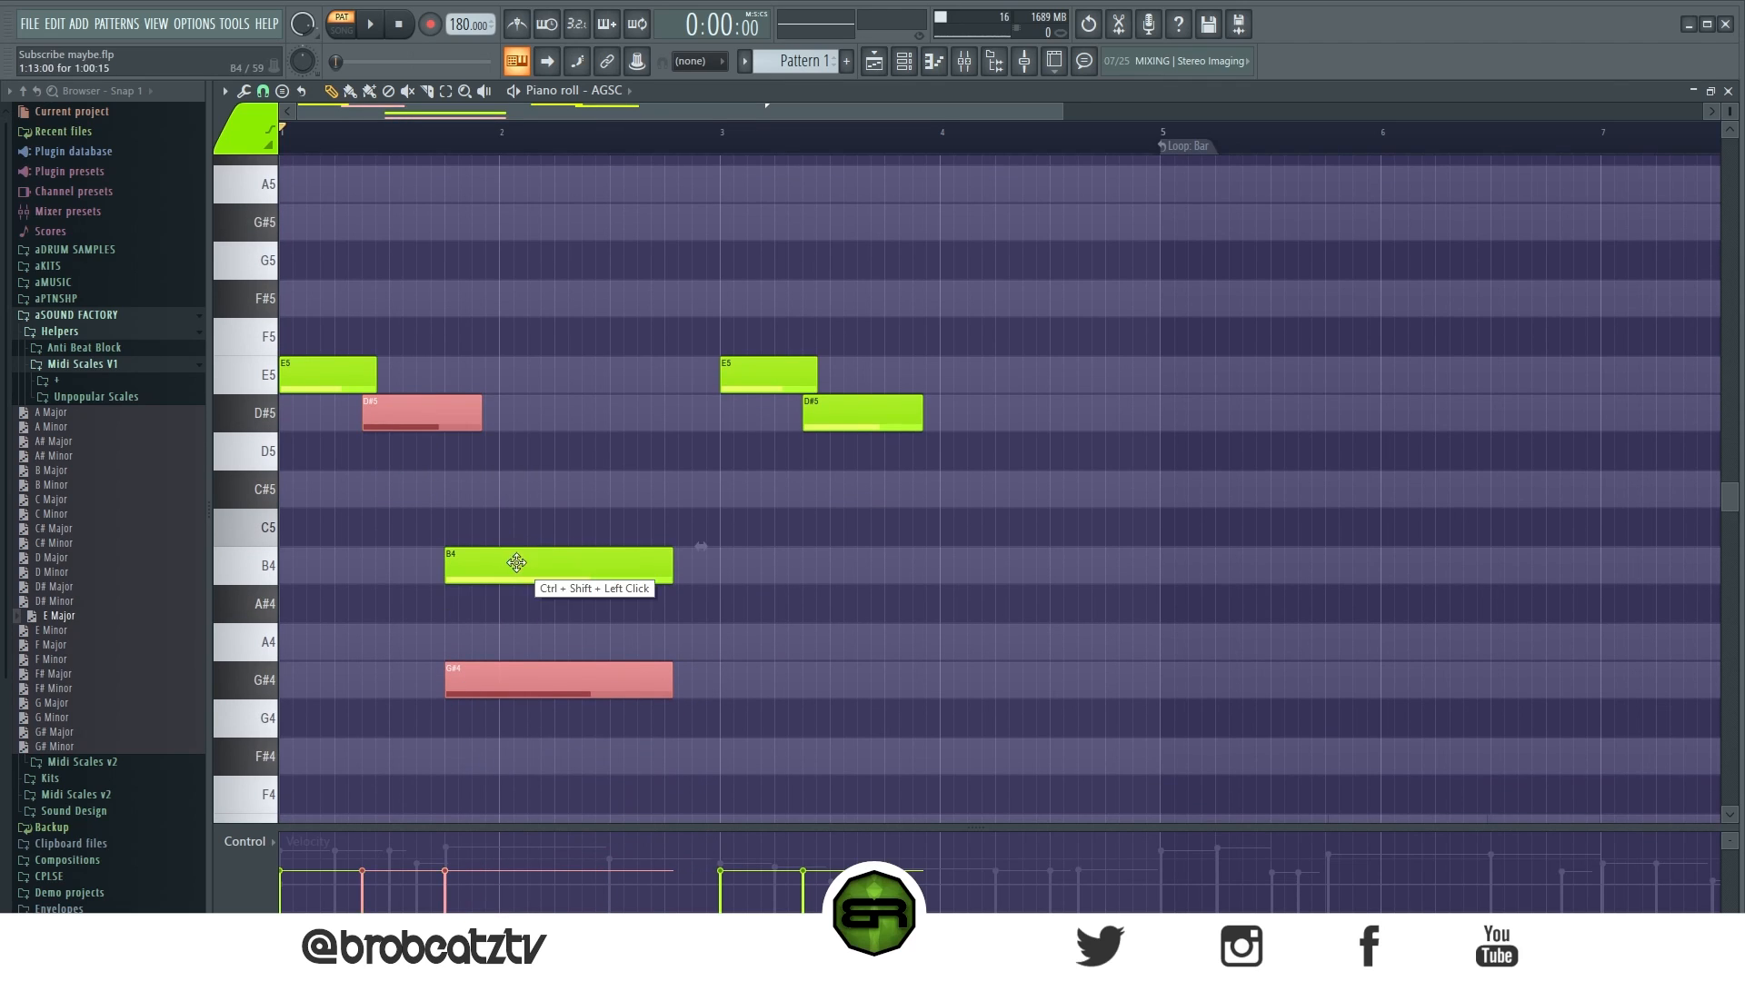
{"action": "left_click", "coordinate": [623, 564], "text": "ctrl+shift"}
Step: Move the G#4 copy to step 13 of bar 3, raise it an octave to G#5 and play the melody
{"action": "left_click_drag", "start_coordinate": [466, 677], "coordinate": [981, 700]}
{"action": "key", "text": "ctrl+Up"}
{"action": "scroll", "coordinate": [937, 641], "scroll_direction": "up", "scroll_amount": 3}
{"action": "scroll", "coordinate": [936, 641], "scroll_direction": "down", "scroll_amount": 3}
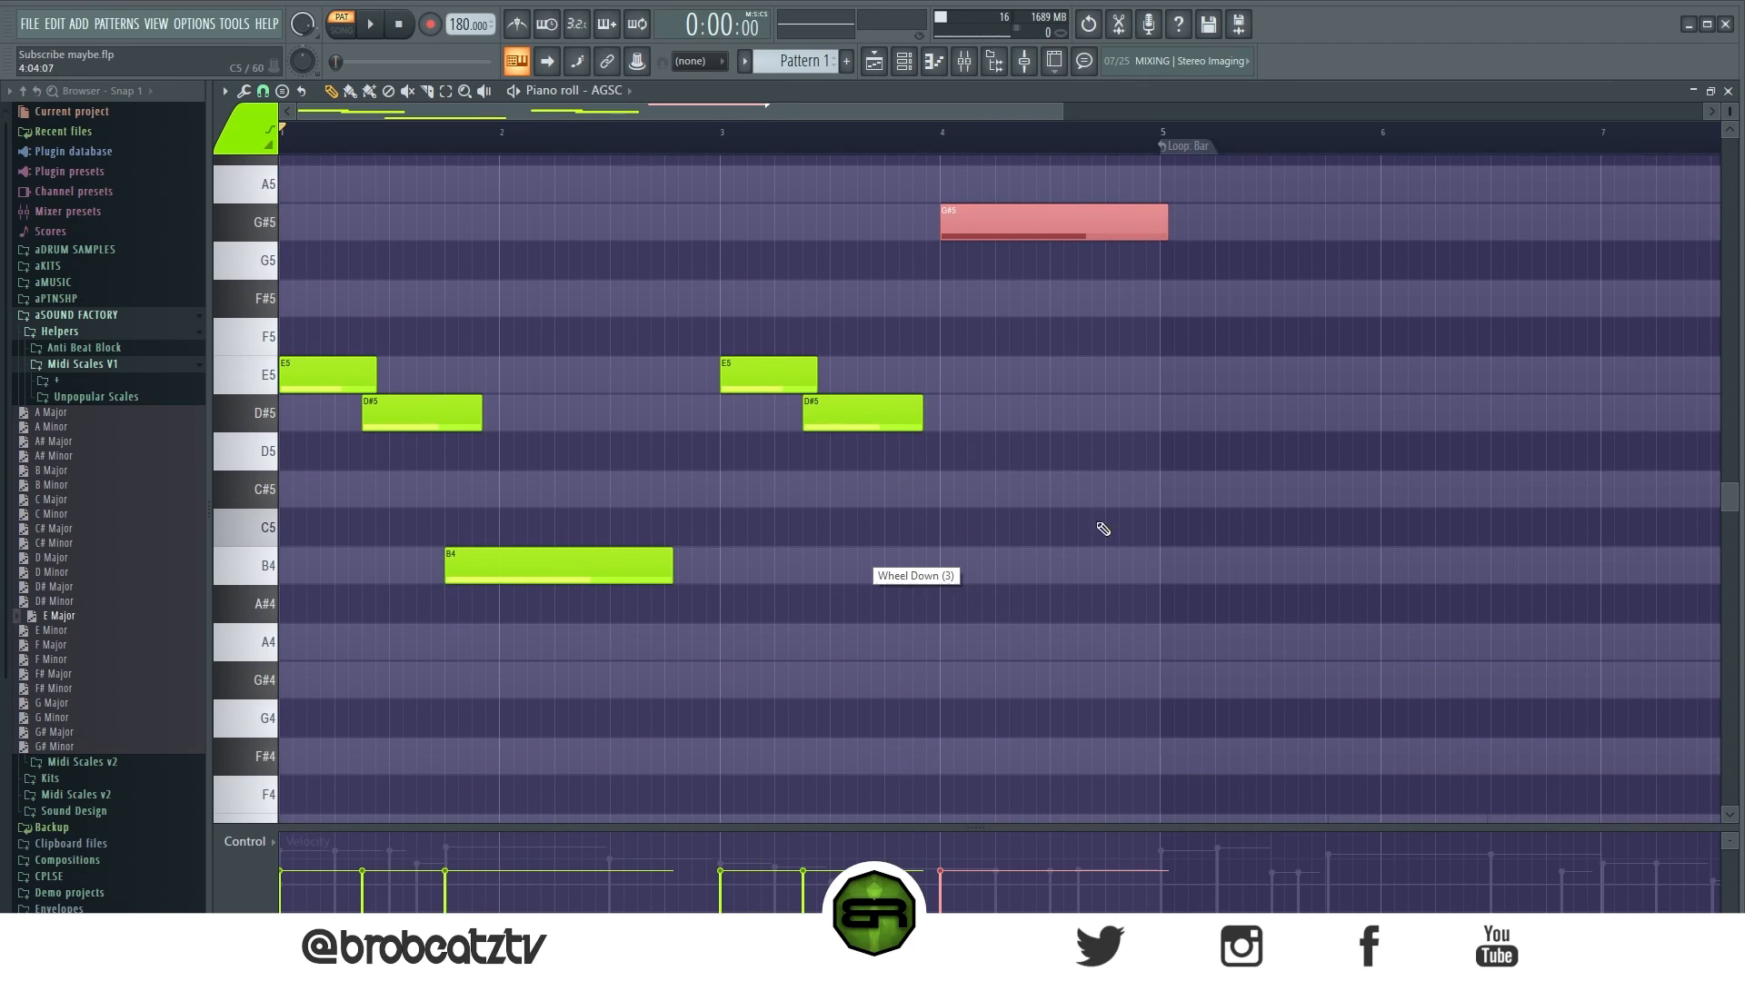
{"action": "scroll", "coordinate": [1102, 526], "scroll_direction": "up", "scroll_amount": 1}
{"action": "left_click_drag", "start_coordinate": [1028, 352], "coordinate": [971, 355]}
{"action": "key", "text": "space"}
{"action": "left_click", "coordinate": [1083, 471]}
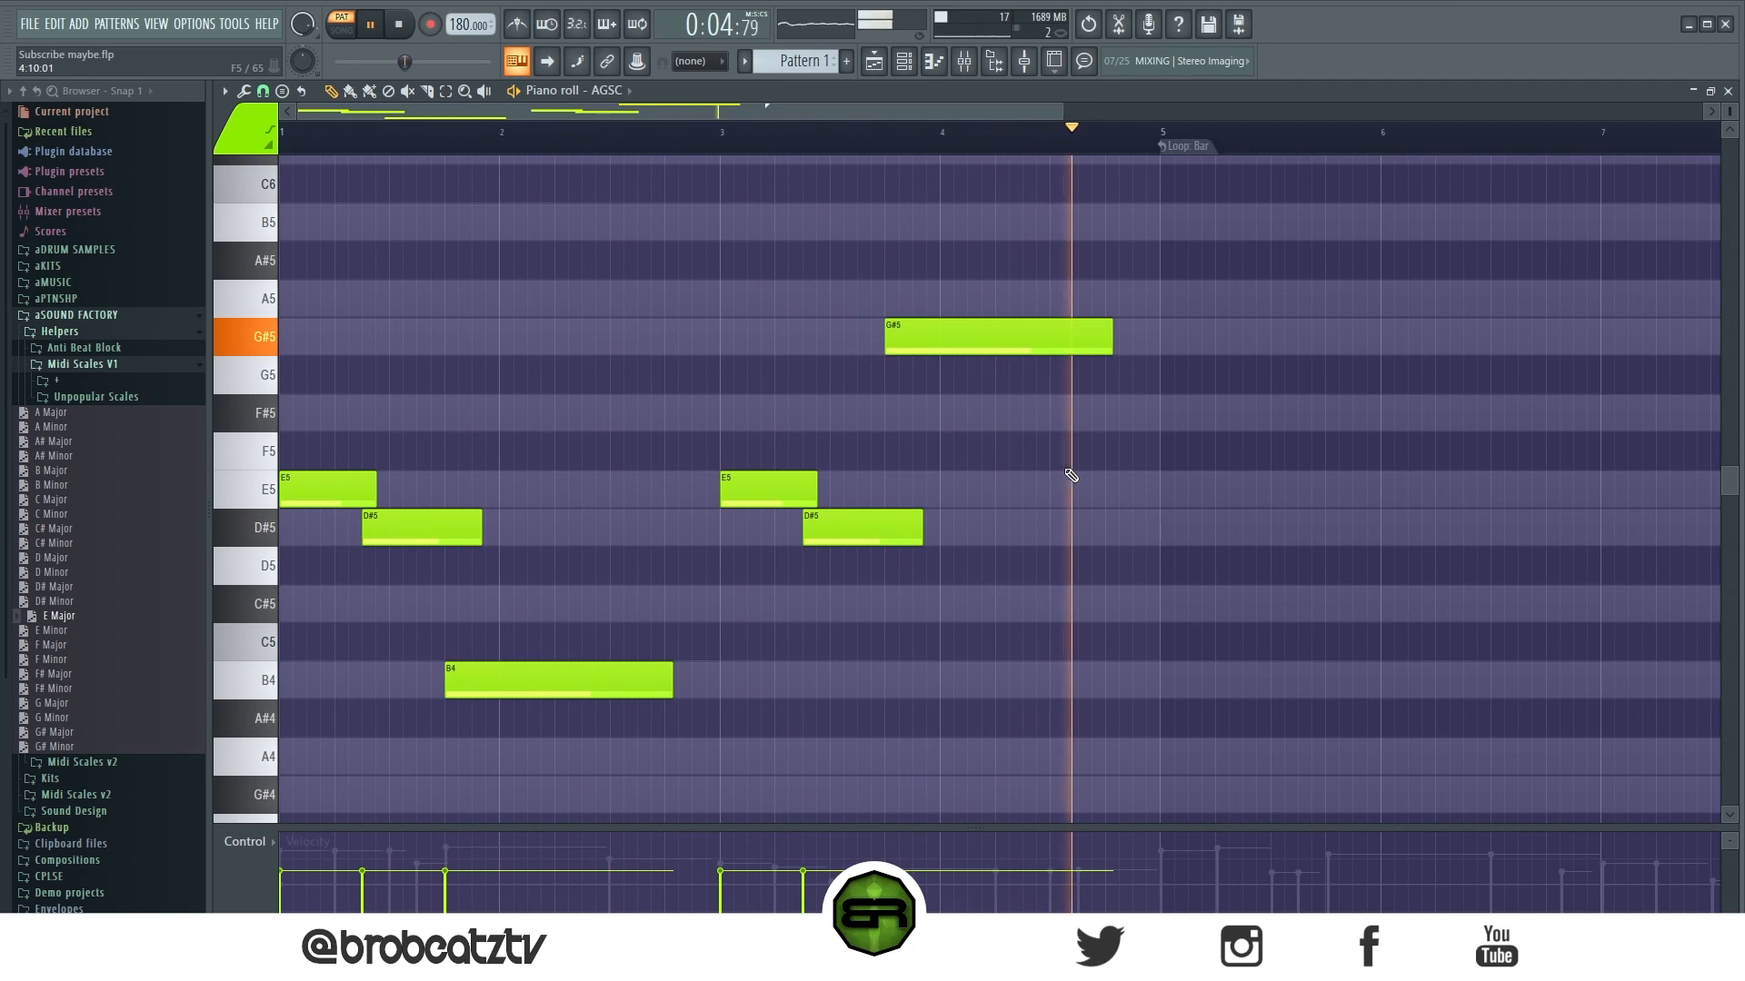
{"action": "key", "text": "space"}
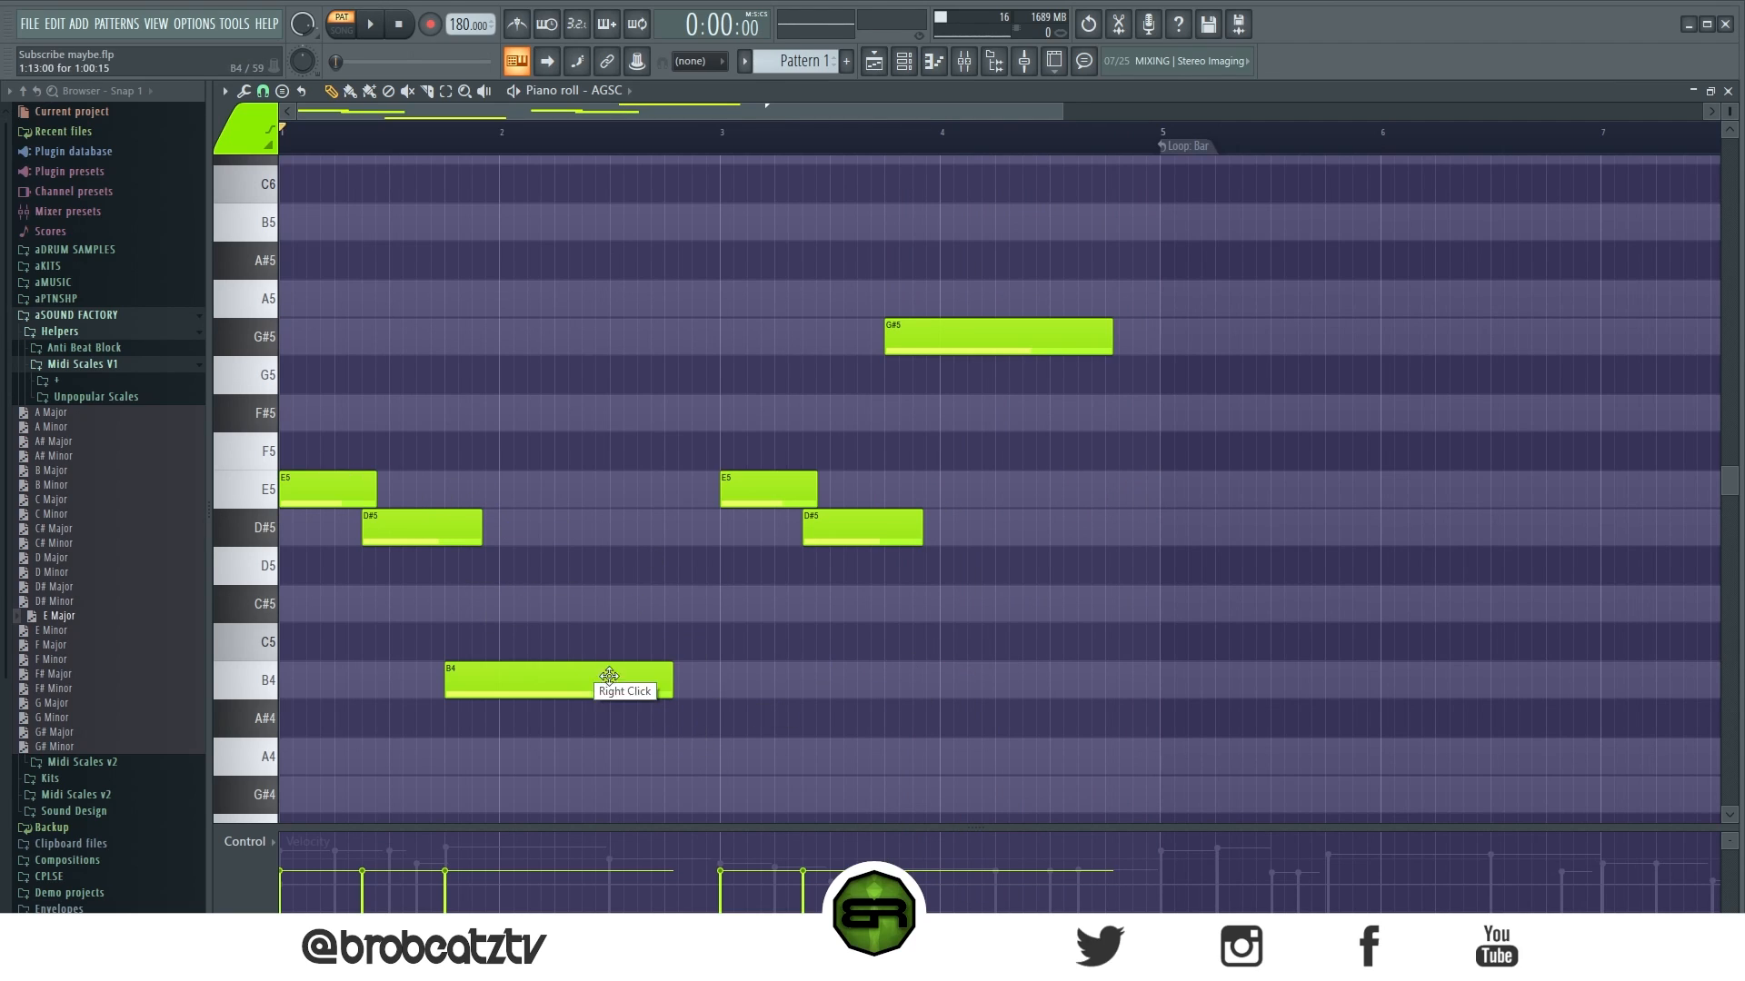
Step: Lower the long G#5 note by one octave and add bar 1's D#5 and B4 notes to the selection
{"action": "left_click", "coordinate": [935, 350], "text": "ctrl"}
{"action": "key", "text": "ctrl+Down"}
{"action": "scroll", "coordinate": [854, 545], "scroll_direction": "down", "scroll_amount": 3}
{"action": "left_click", "coordinate": [446, 186], "text": "ctrl"}
{"action": "left_click", "coordinate": [545, 338], "text": "ctrl"}
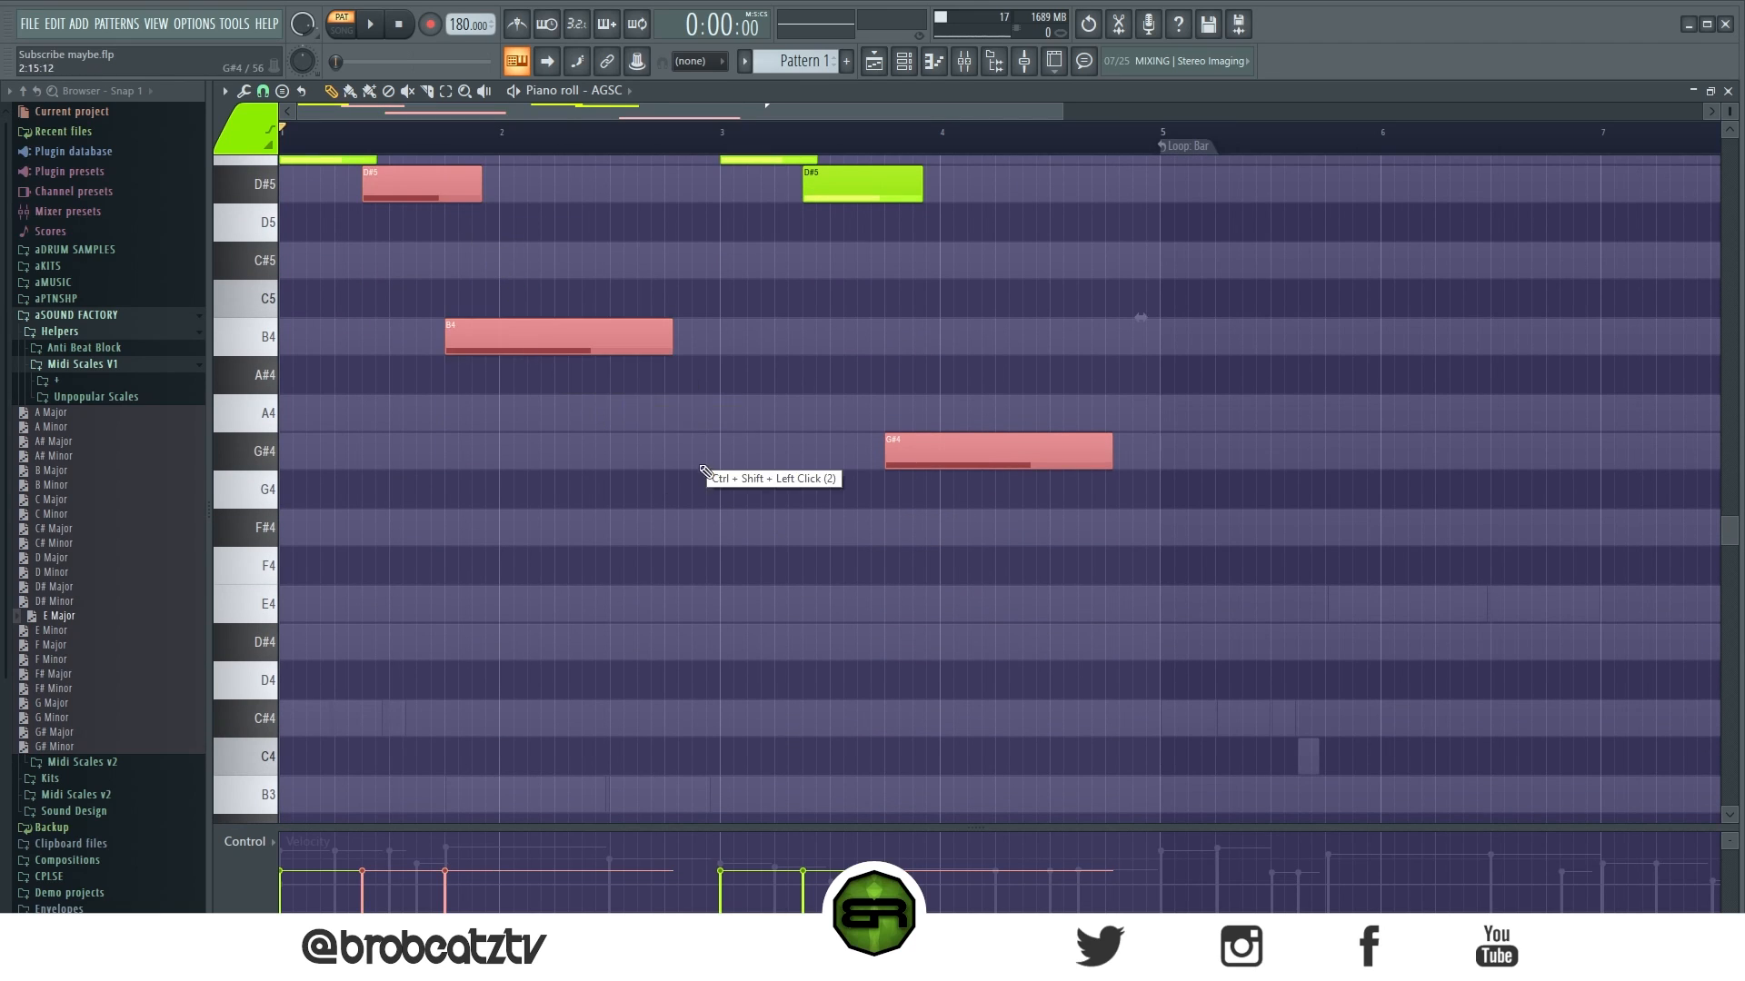
Step: Raise the long G#4 note of bar 3 an octave to G#5 and copy the whole four-bar phrase to bar 5
{"action": "scroll", "coordinate": [547, 564], "scroll_direction": "up", "scroll_amount": 2}
{"action": "left_click", "coordinate": [859, 613], "text": "ctrl"}
{"action": "left_click", "coordinate": [945, 681], "text": "ctrl"}
{"action": "key", "text": "ctrl+Up"}
{"action": "left_click", "coordinate": [978, 725], "text": "ctrl"}
{"action": "key", "text": "ctrl+a"}
{"action": "left_click_drag", "start_coordinate": [349, 401], "coordinate": [1186, 413]}
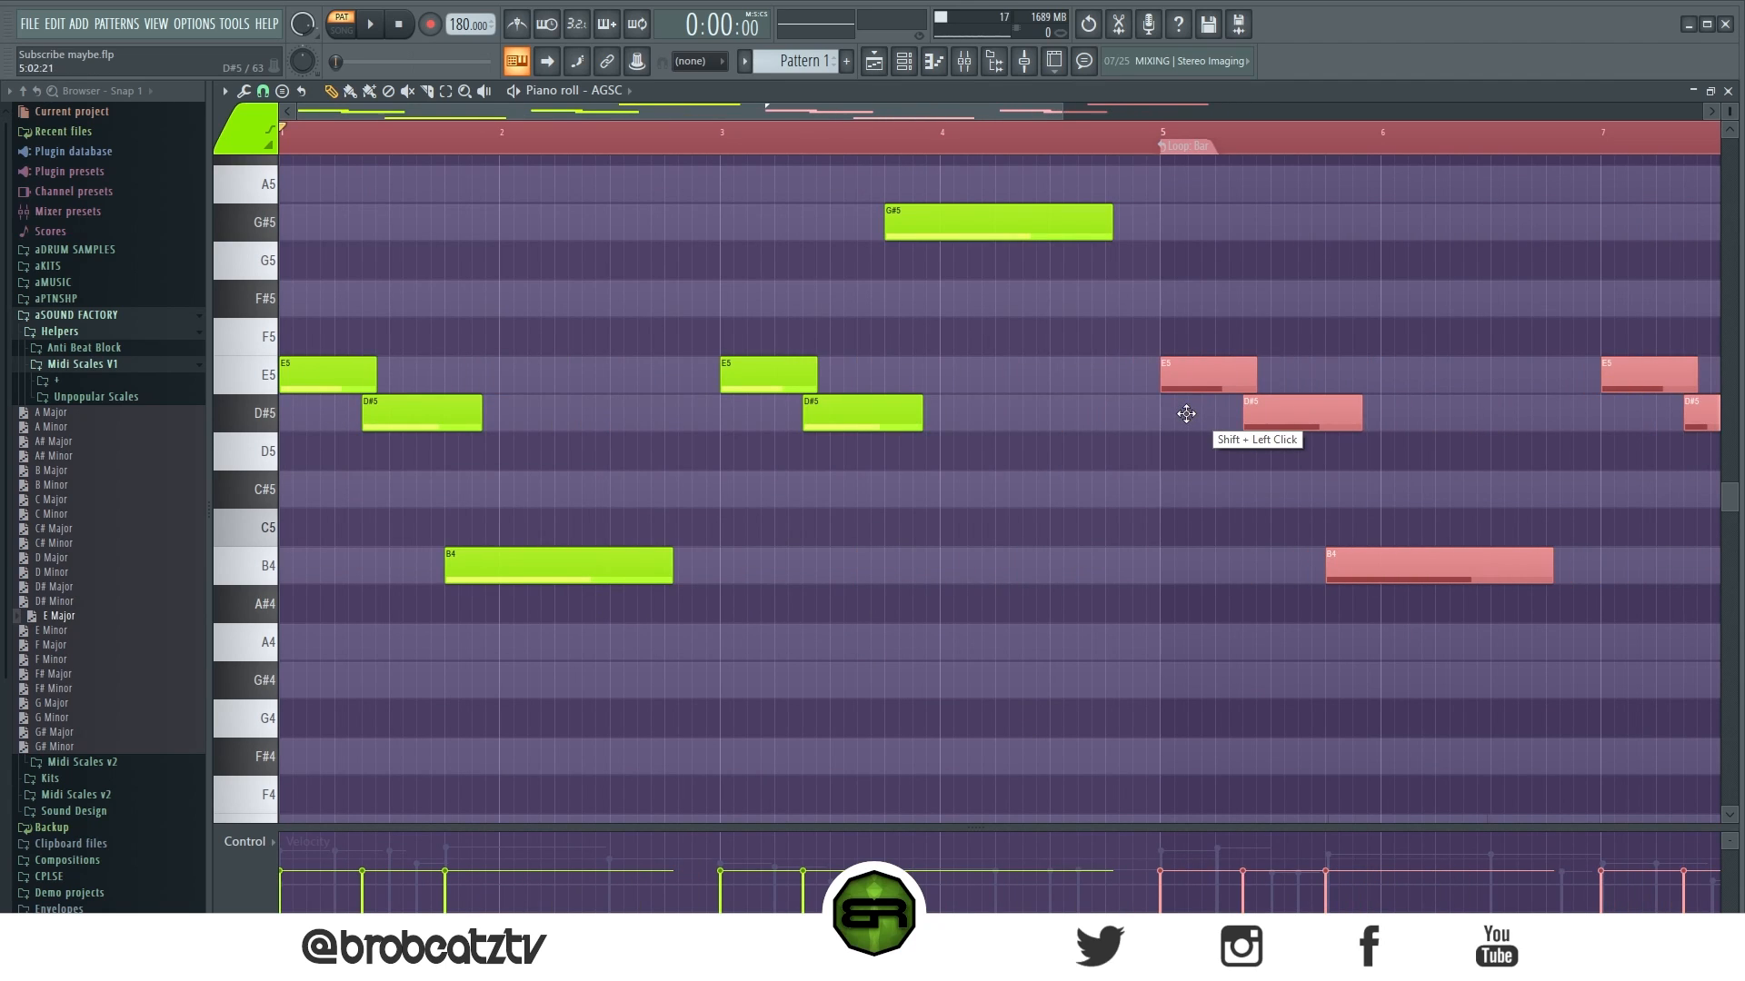
Step: Deselect the copied phrase, set the playback position just before bar 5, and shorten bar 5's long B4 note to end at bar 6
{"action": "left_click_drag", "start_coordinate": [954, 116], "coordinate": [1297, 173]}
{"action": "left_click", "coordinate": [935, 331]}
{"action": "scroll", "coordinate": [900, 340], "scroll_direction": "up", "scroll_amount": 1}
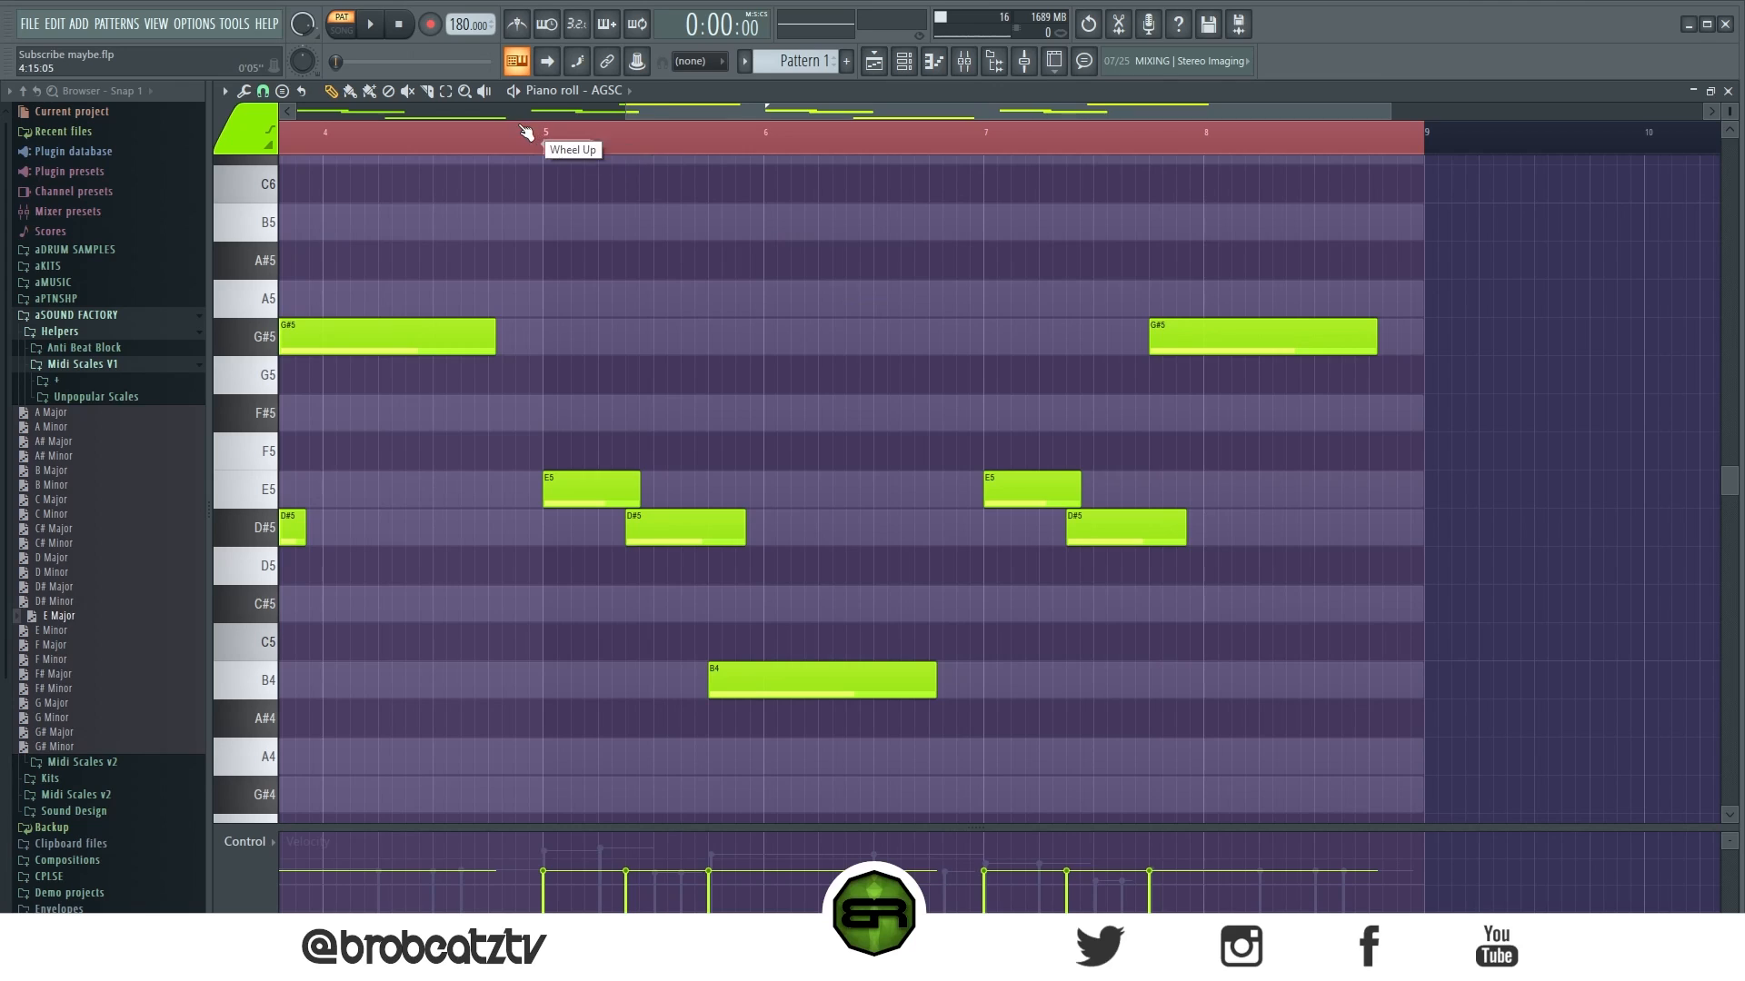
{"action": "double_click", "coordinate": [564, 143]}
{"action": "scroll", "coordinate": [779, 403], "scroll_direction": "down", "scroll_amount": 1}
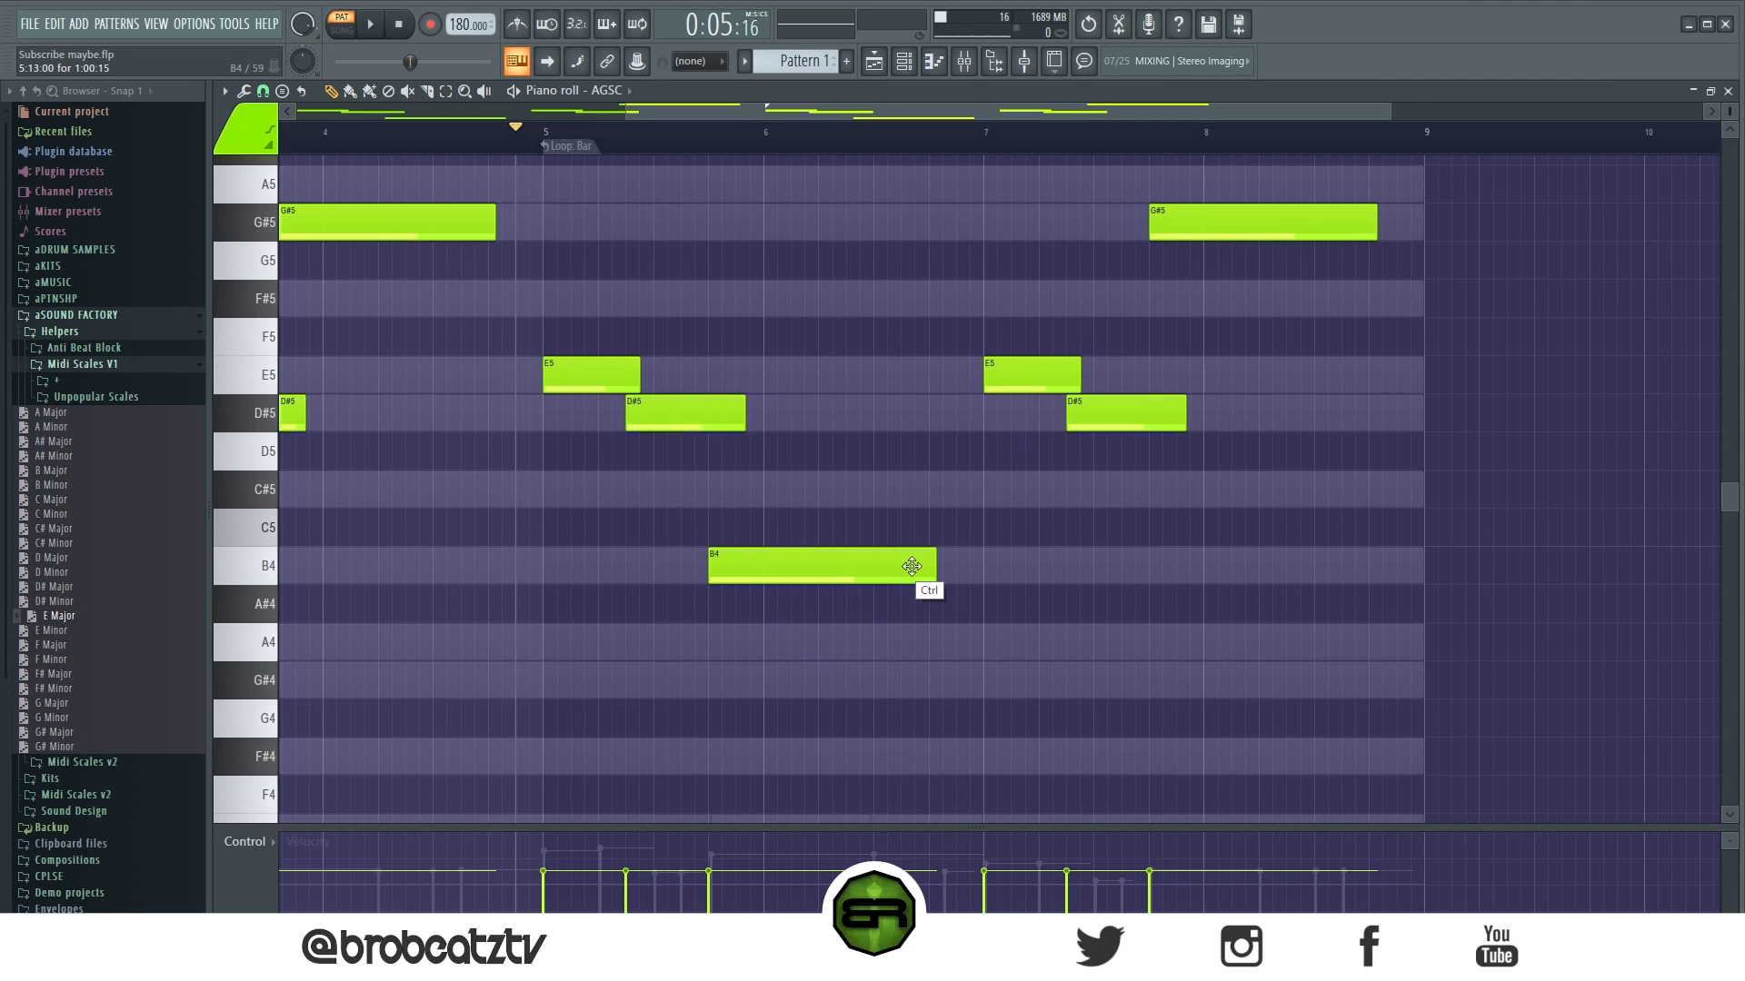
{"action": "left_click_drag", "start_coordinate": [932, 566], "coordinate": [804, 576]}
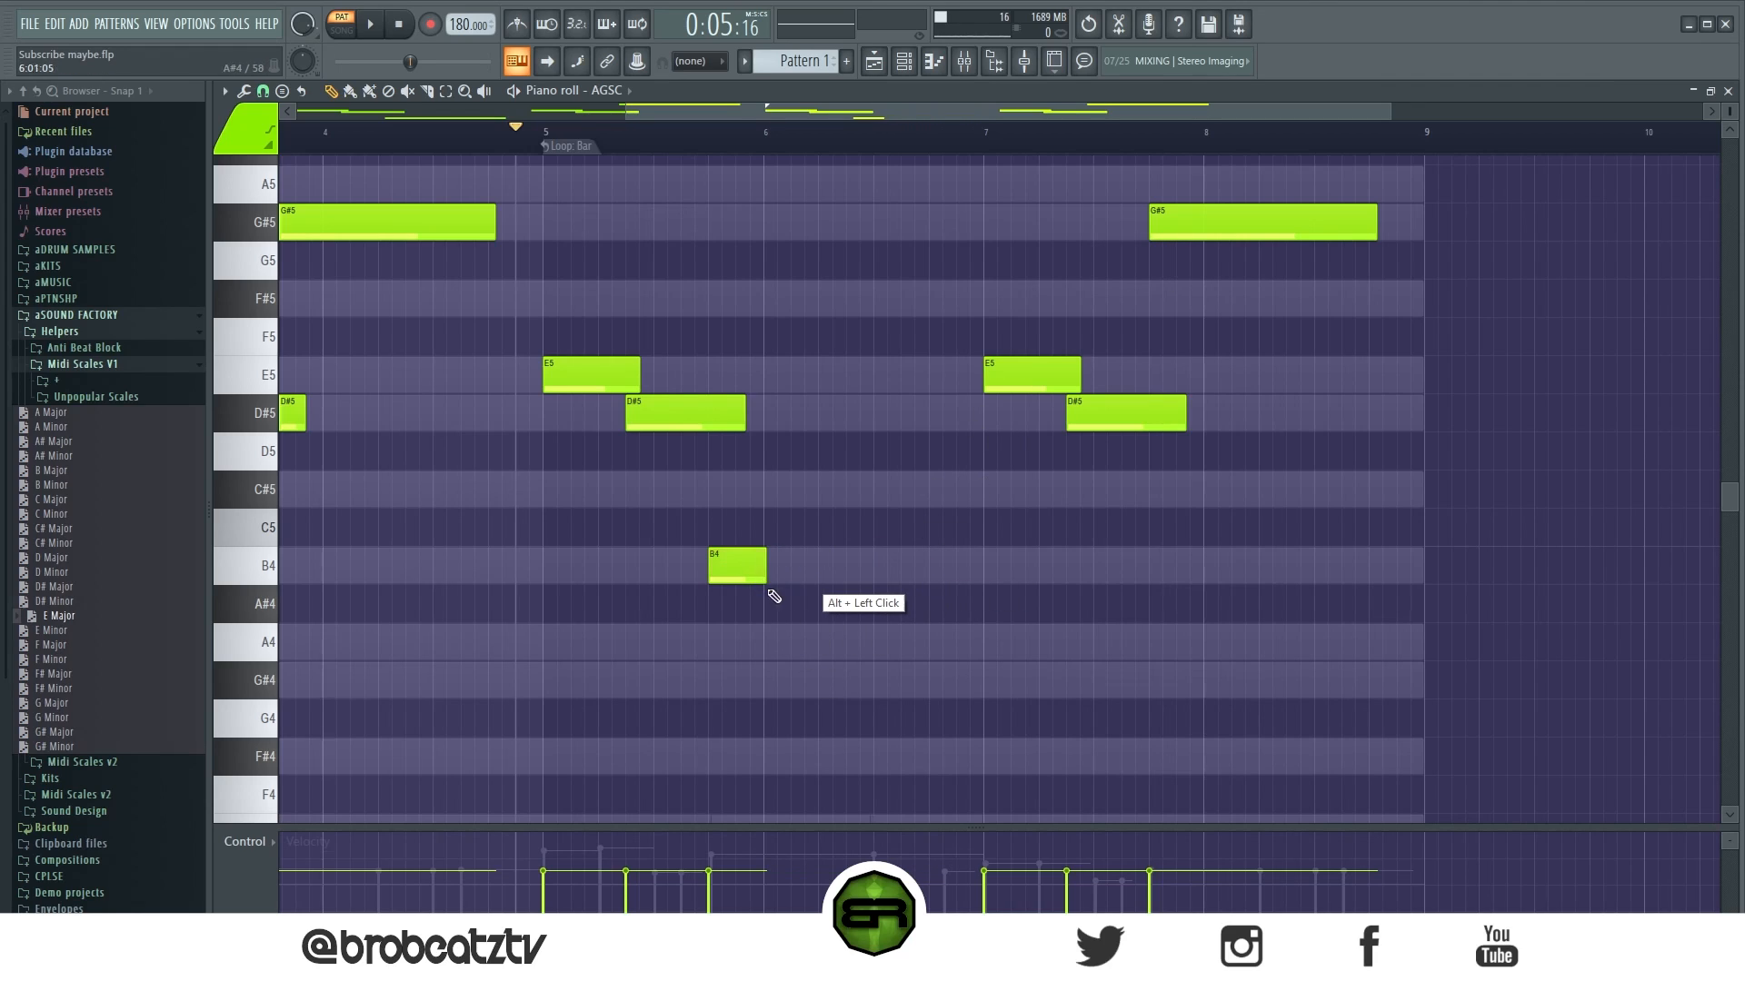
Step: Add short notes in bar 6: G#4 at the start, B4 at step 5 and F#4 at step 9, plus G#4 at the start of bar 7
{"action": "left_click", "coordinate": [794, 675]}
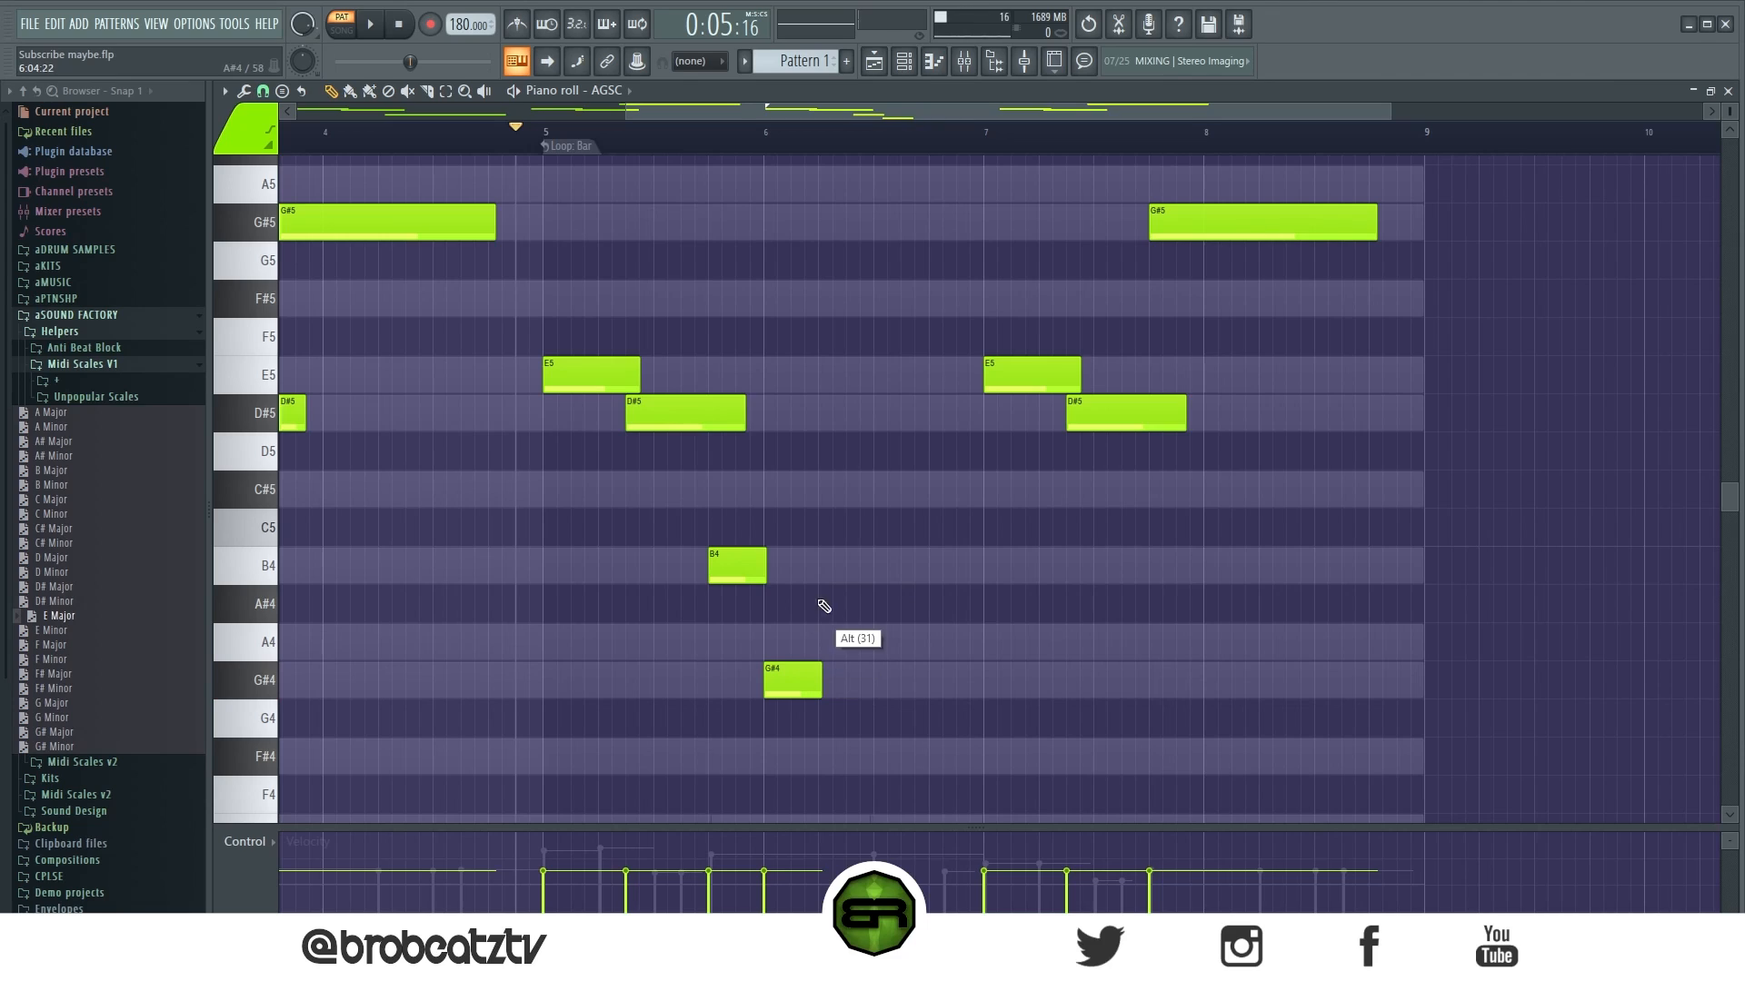
{"action": "left_click", "coordinate": [809, 570]}
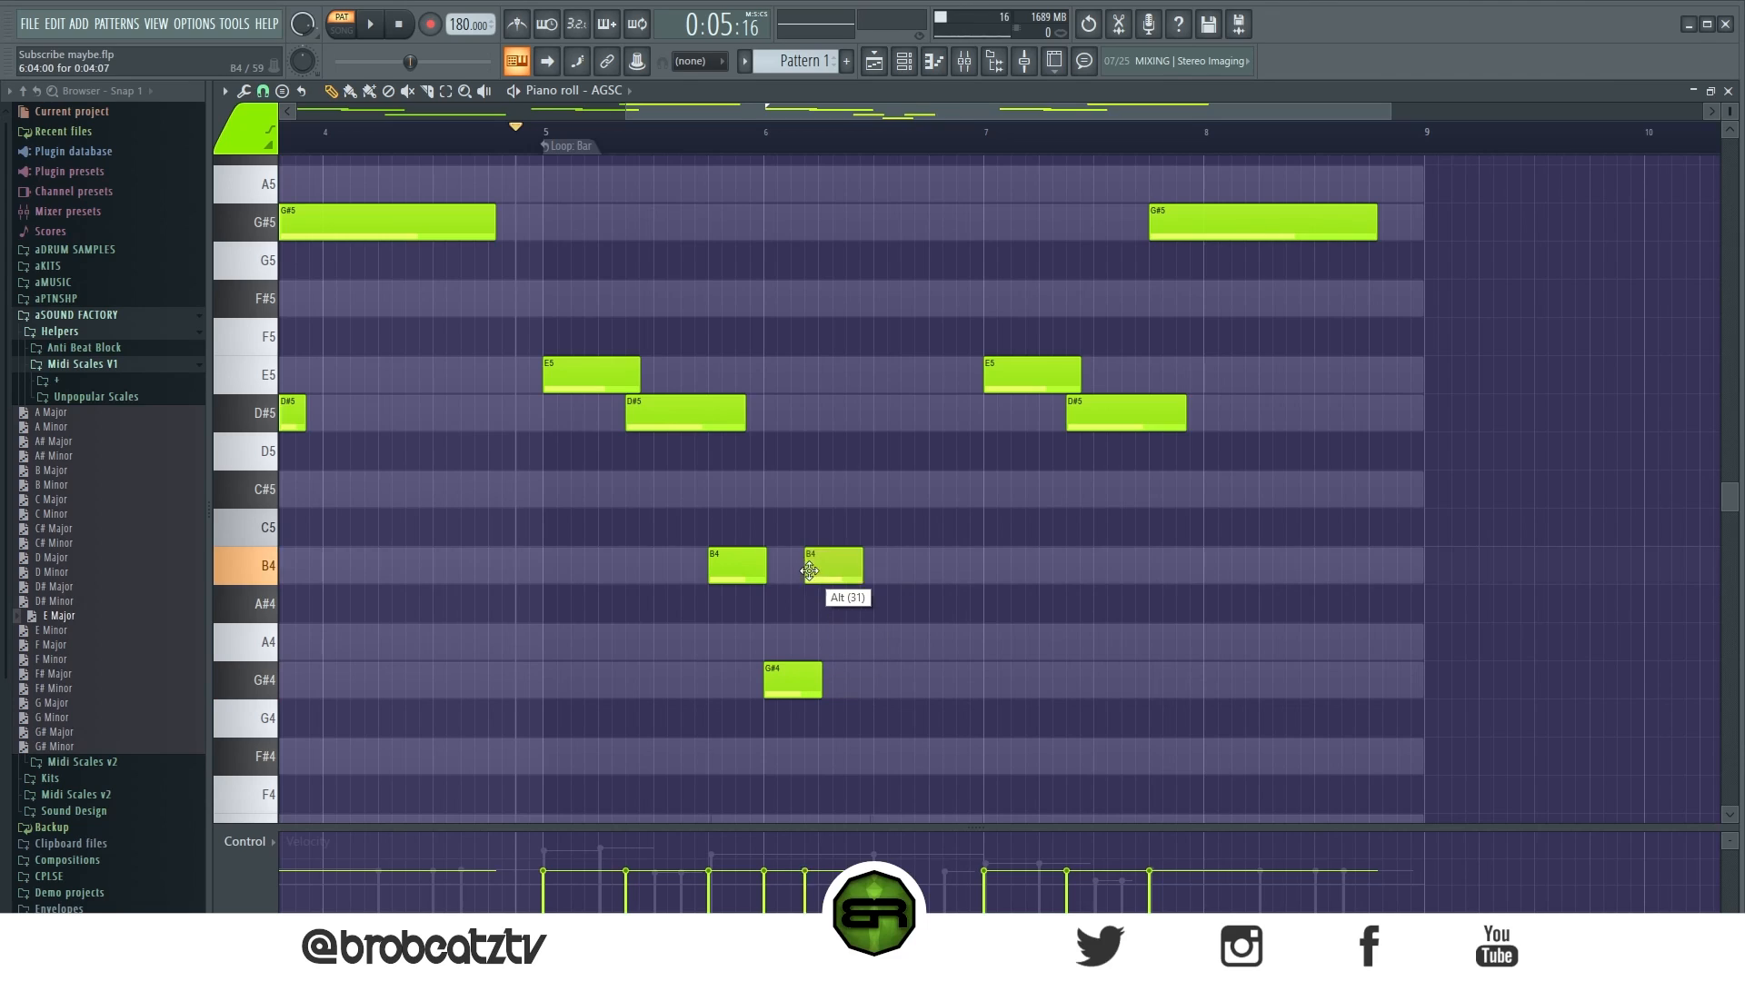
{"action": "left_click", "coordinate": [878, 749]}
{"action": "left_click", "coordinate": [987, 680]}
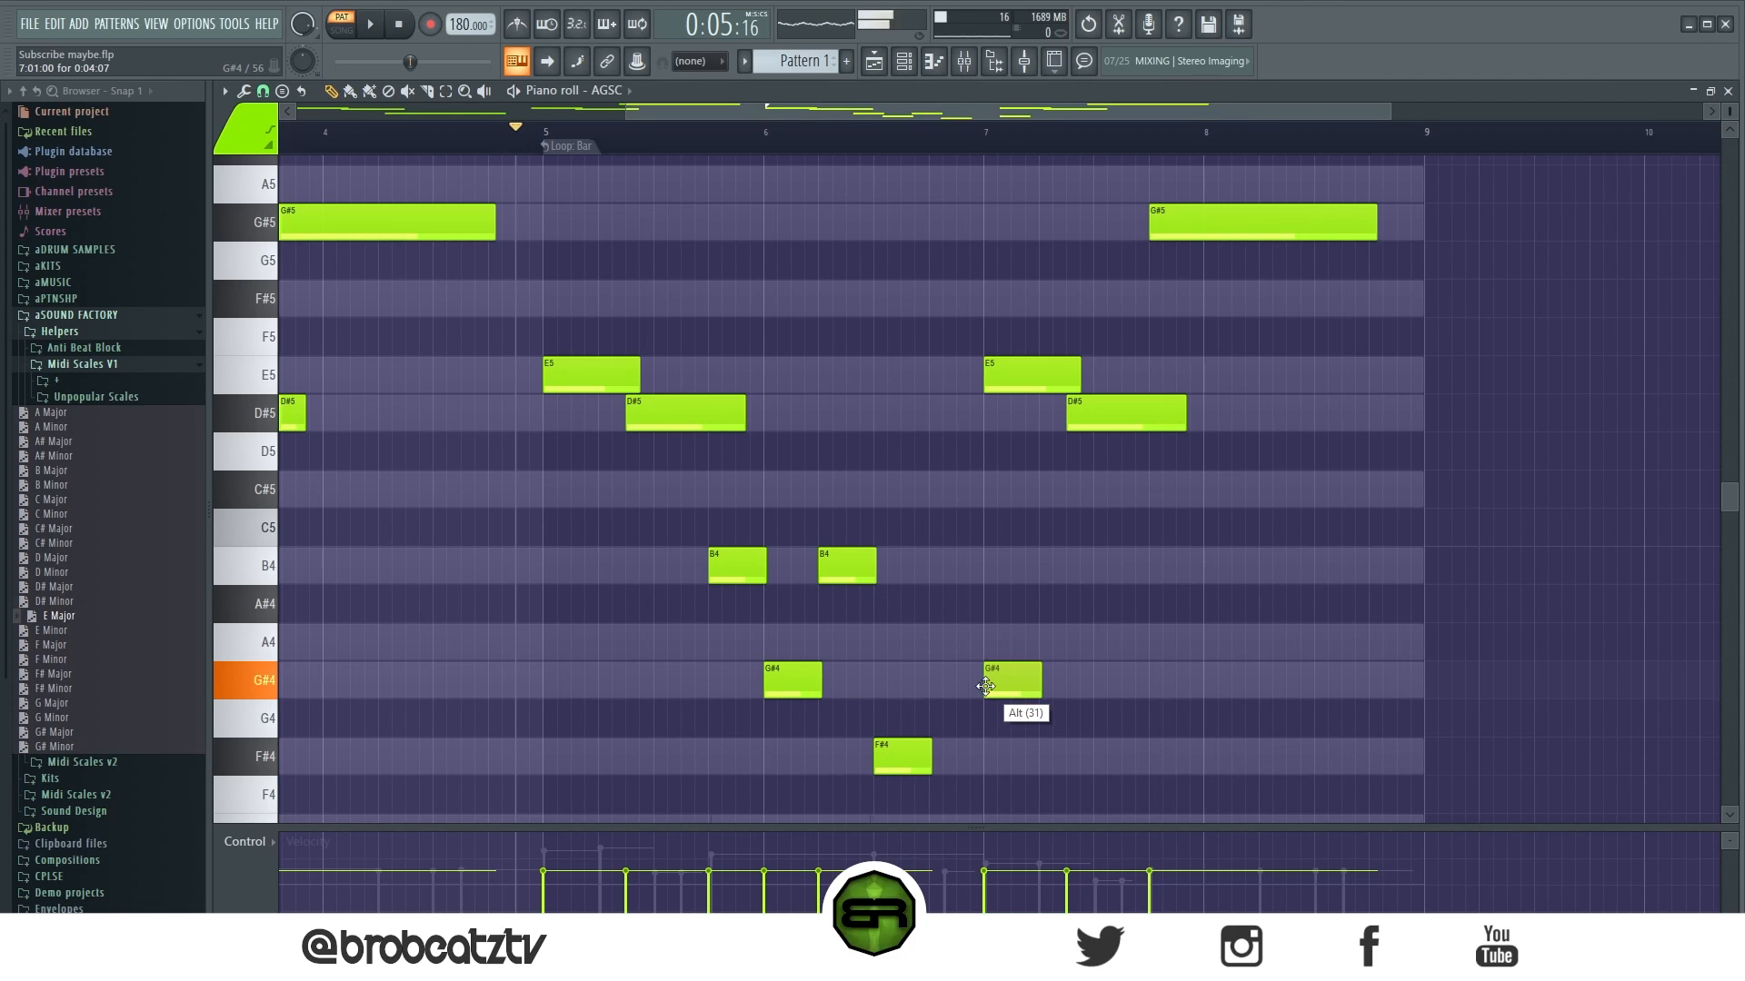
Step: Delete the copied E5, D#5 and G#5 notes in bars 7 and 8, and copy bar 5's D#5 to step 7 of bar 7
{"action": "right_click", "coordinate": [1025, 358]}
{"action": "right_click", "coordinate": [1127, 414]}
{"action": "right_click", "coordinate": [1205, 223]}
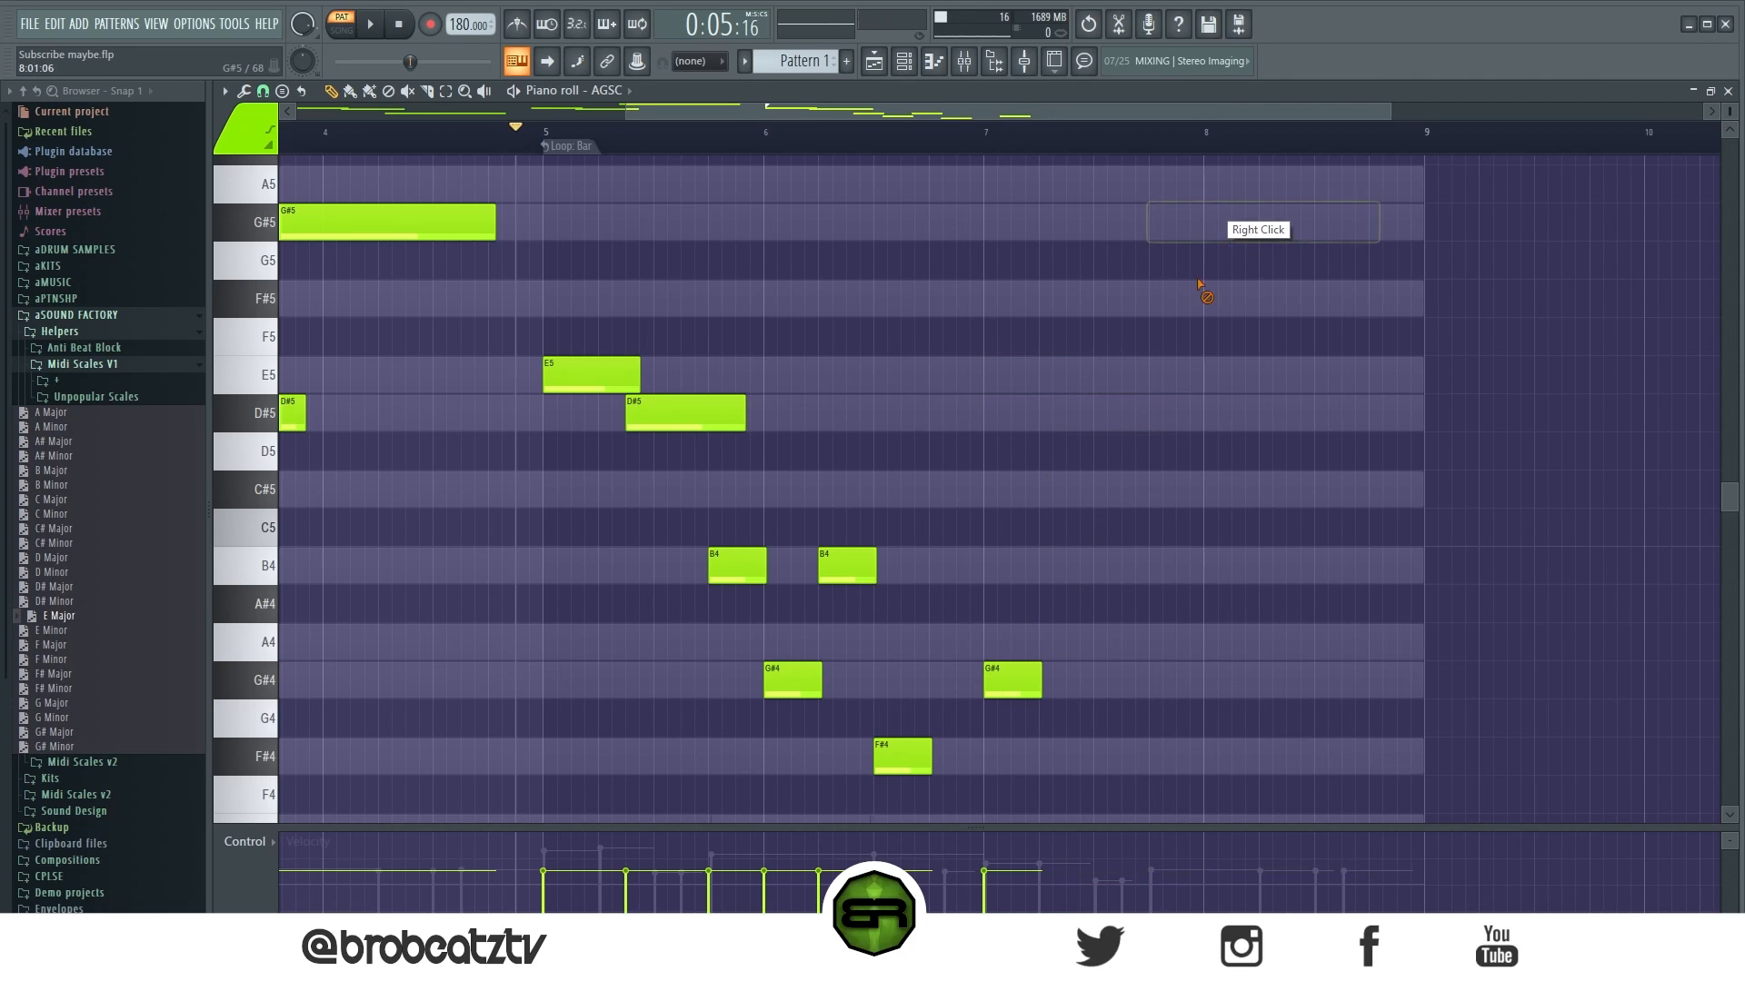
{"action": "left_click_drag", "start_coordinate": [685, 417], "coordinate": [1114, 425], "text": "shift"}
Step: Play the phrase from bar 5, move bar 6's B4 note to step 3, and stop playback
{"action": "key", "text": "shift+space"}
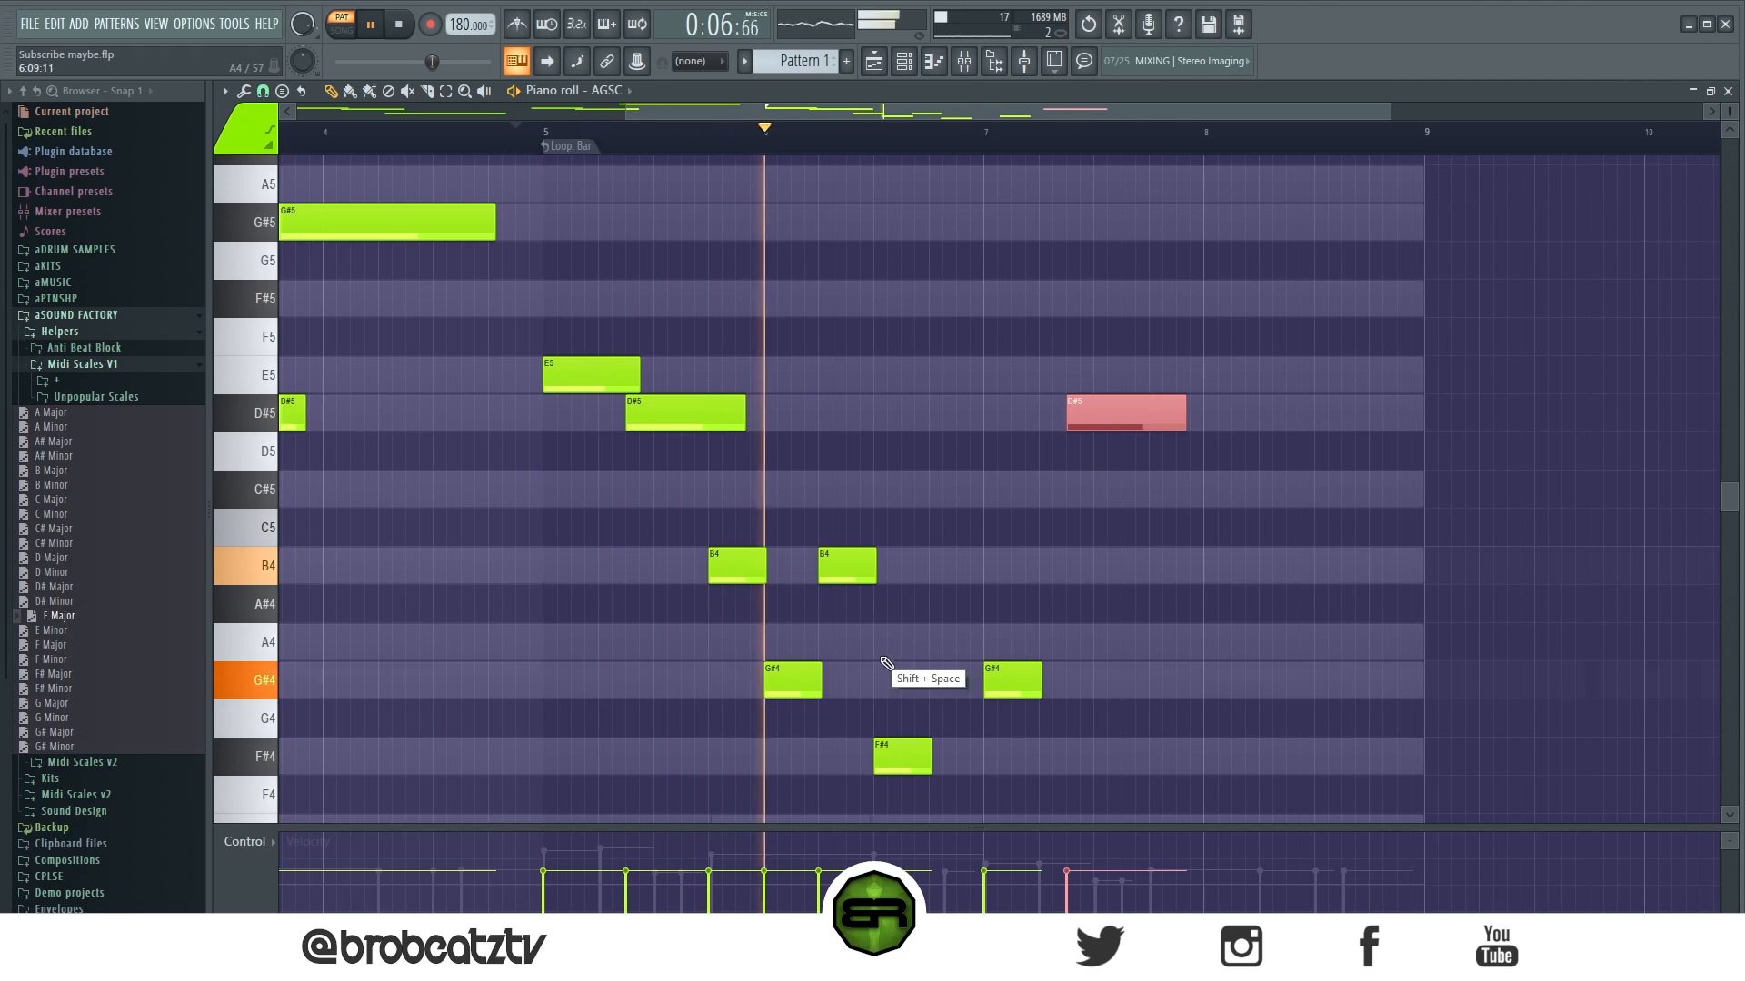
{"action": "key", "text": "space"}
{"action": "key", "text": "space"}
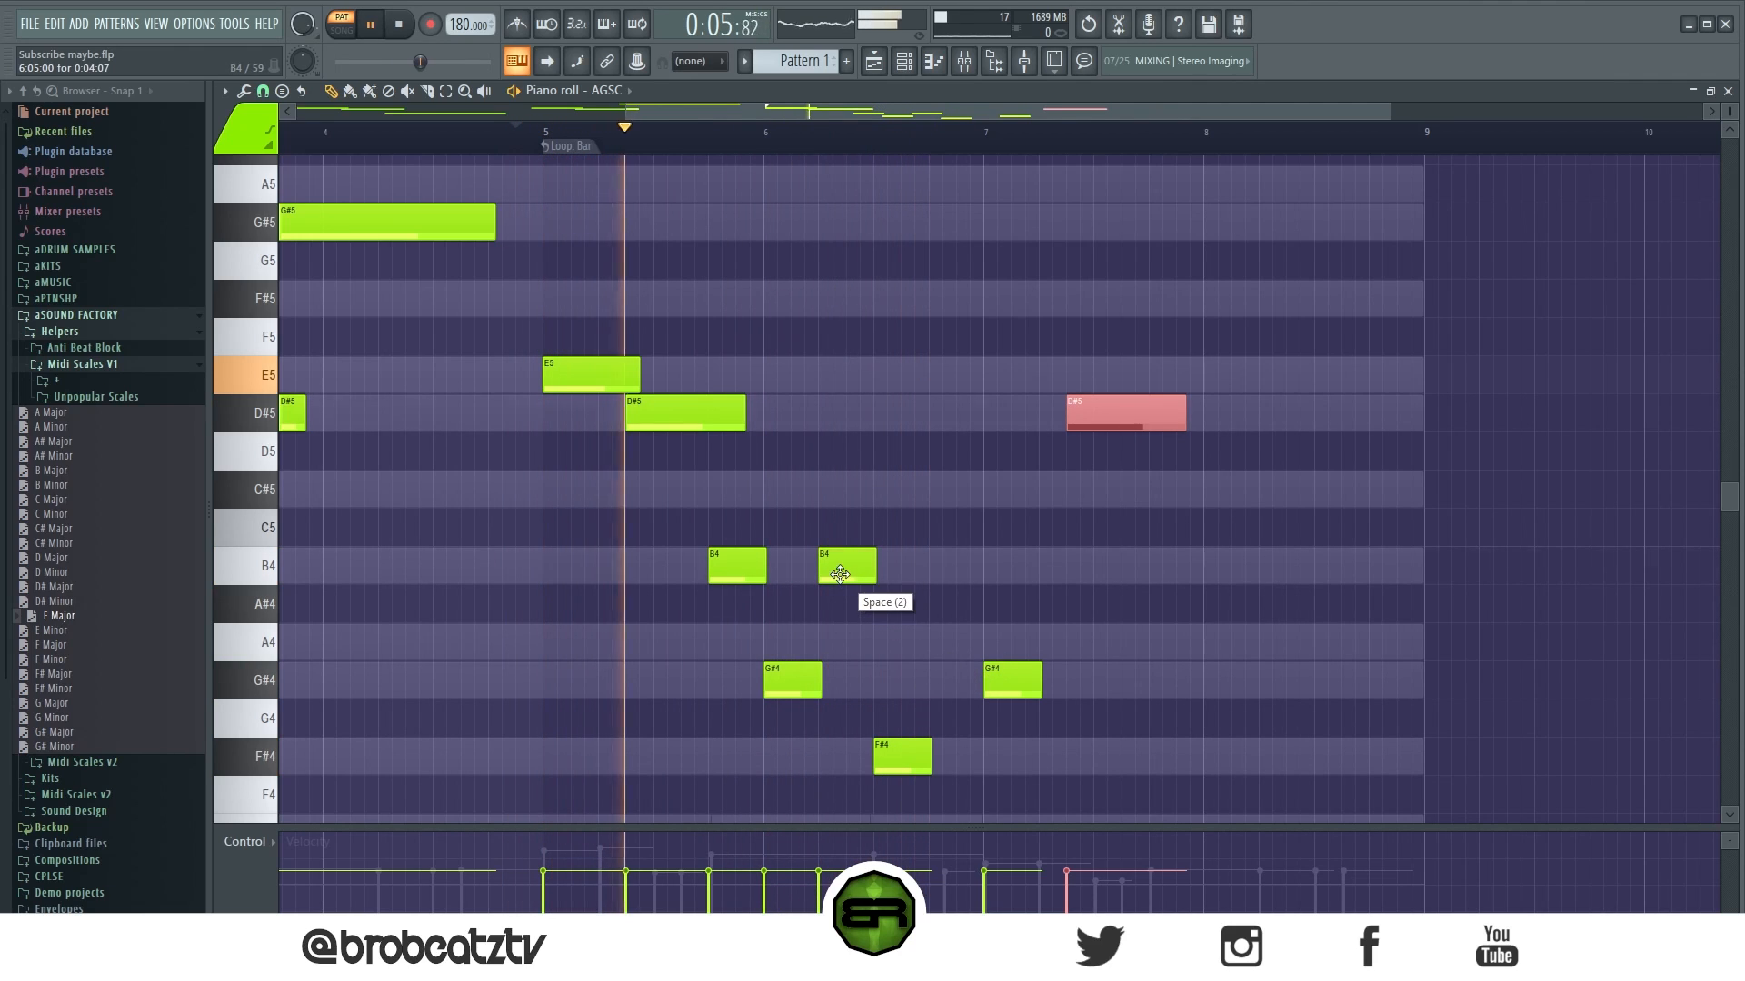
{"action": "left_click_drag", "start_coordinate": [846, 579], "coordinate": [818, 579]}
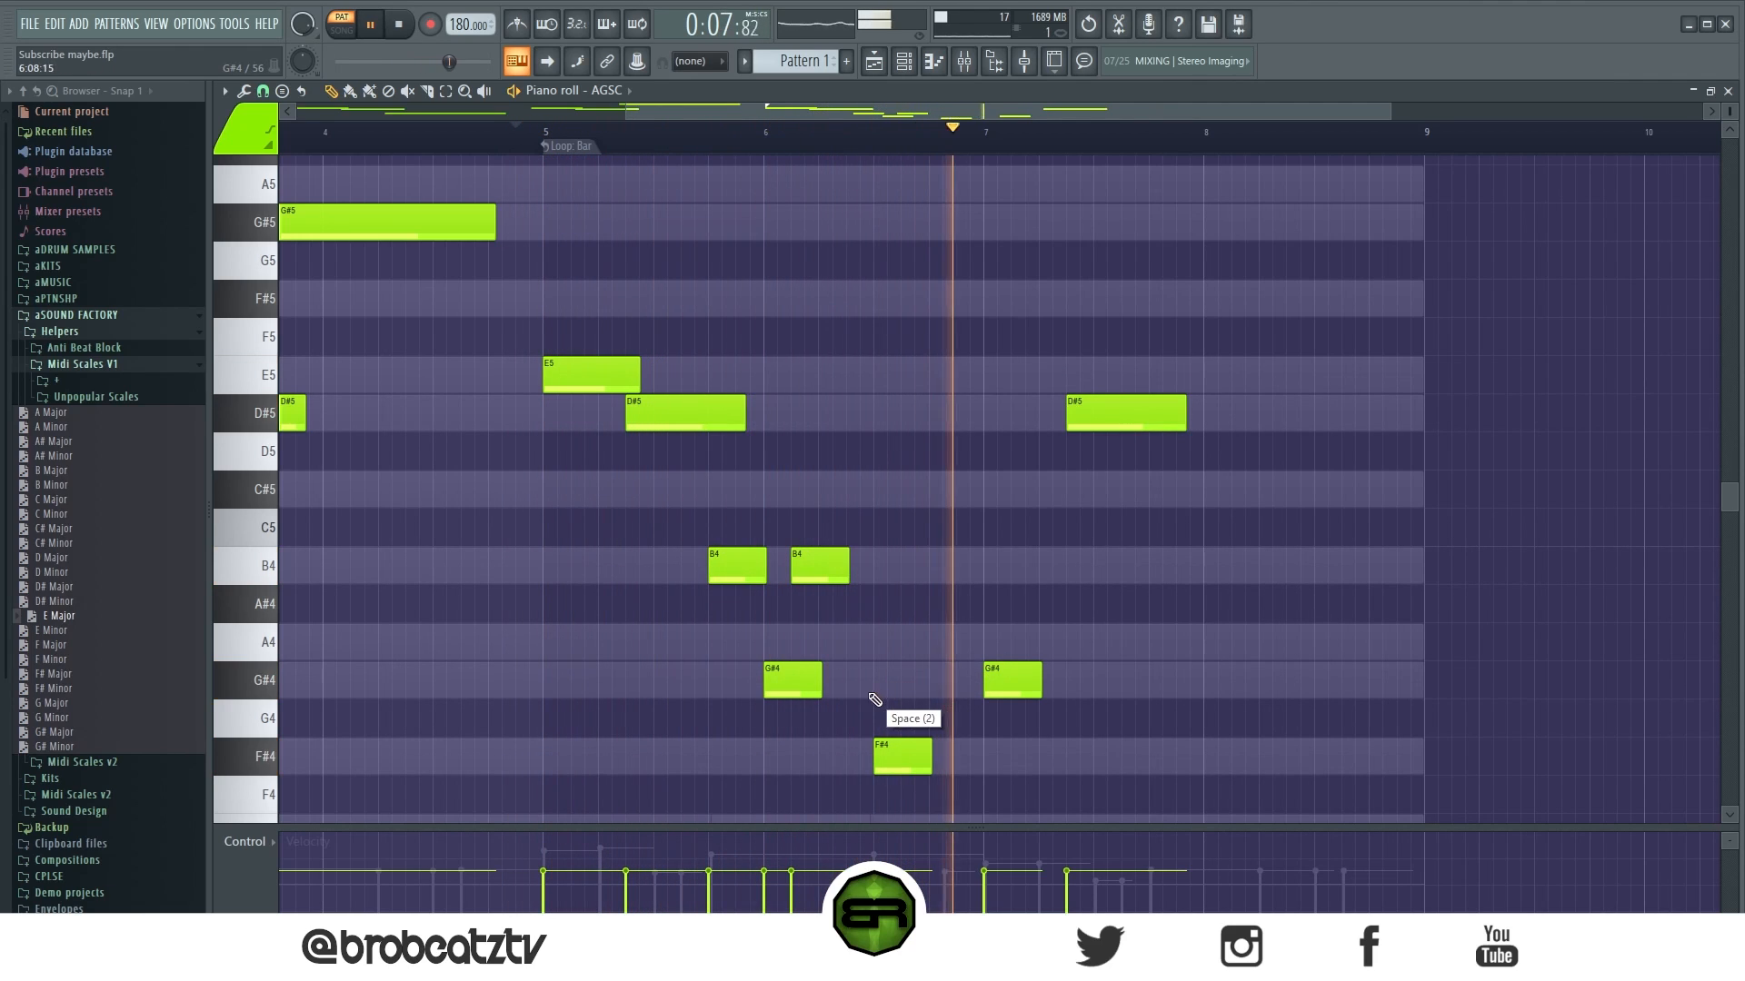
{"action": "key", "text": "space"}
Step: Replace a trial C#5 at bar 8 with a long B4 note from step 13 of bar 7 to near the end of bar 8
{"action": "left_click", "coordinate": [1203, 488]}
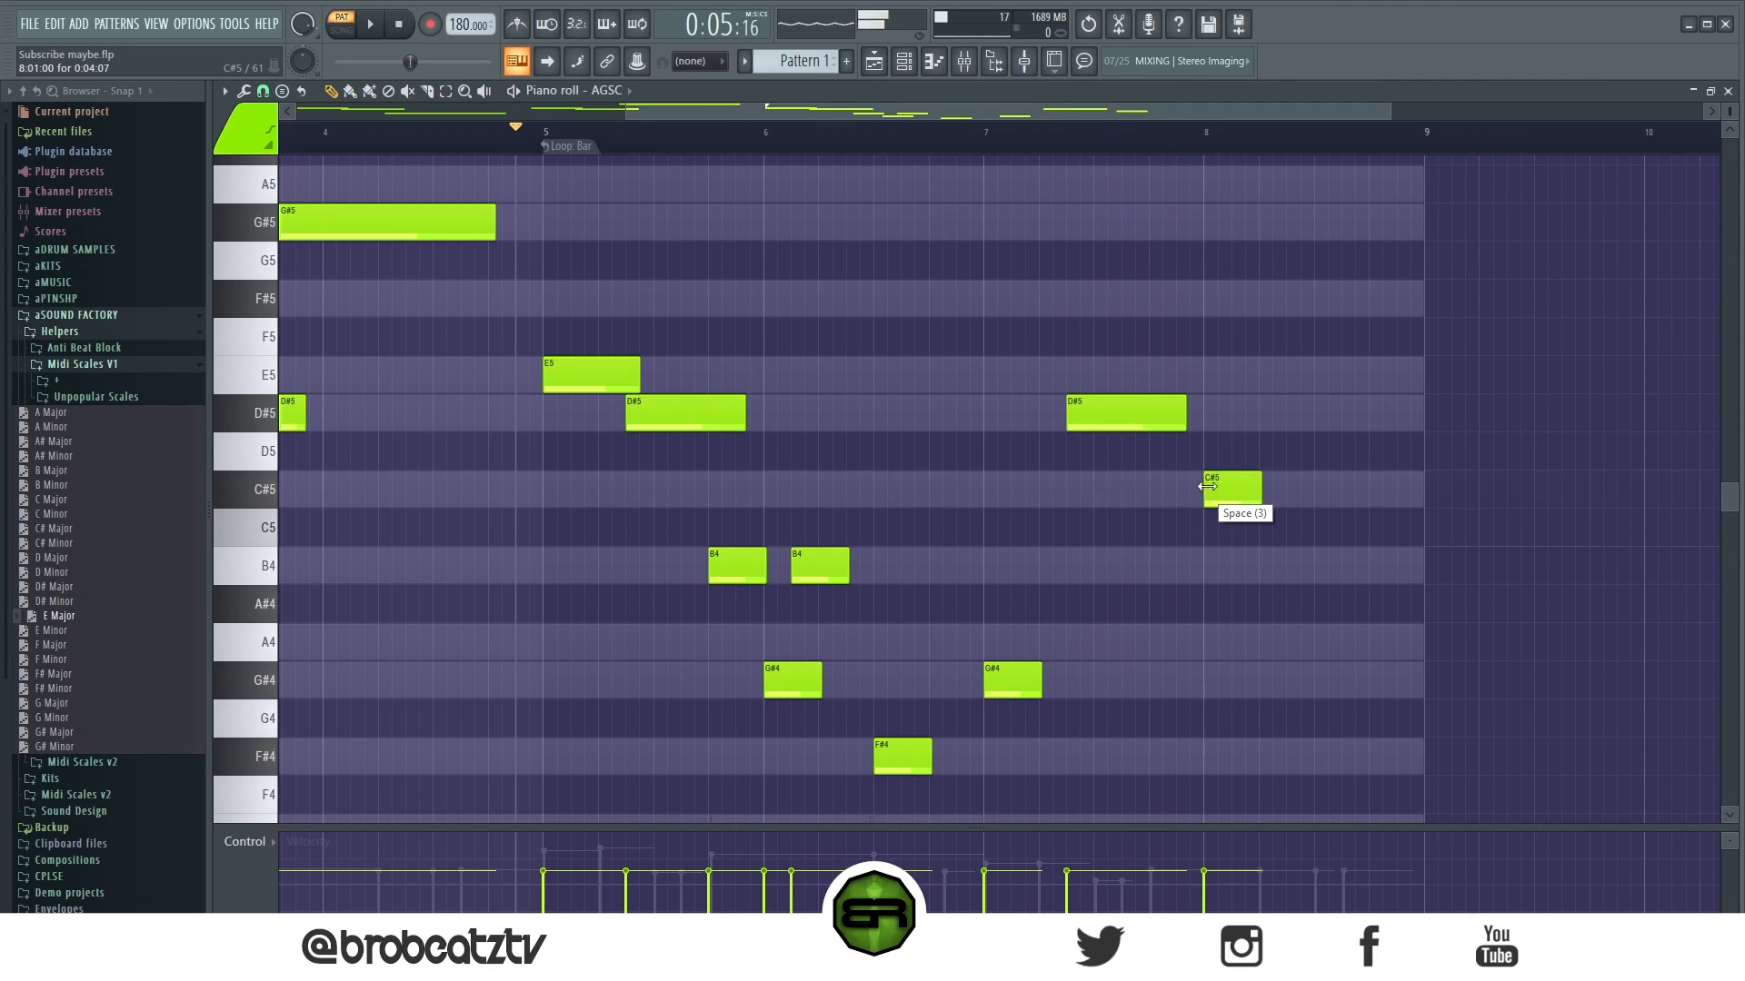
{"action": "right_click", "coordinate": [1205, 488]}
{"action": "left_click", "coordinate": [1203, 579]}
{"action": "left_click_drag", "start_coordinate": [1200, 579], "coordinate": [1402, 579]}
Step: Lengthen bar 7's G#4 and bar 6's F#4 and B4 notes, and shorten bar 6's G#4 to end where B4 starts
{"action": "left_click_drag", "start_coordinate": [1038, 693], "coordinate": [1090, 693]}
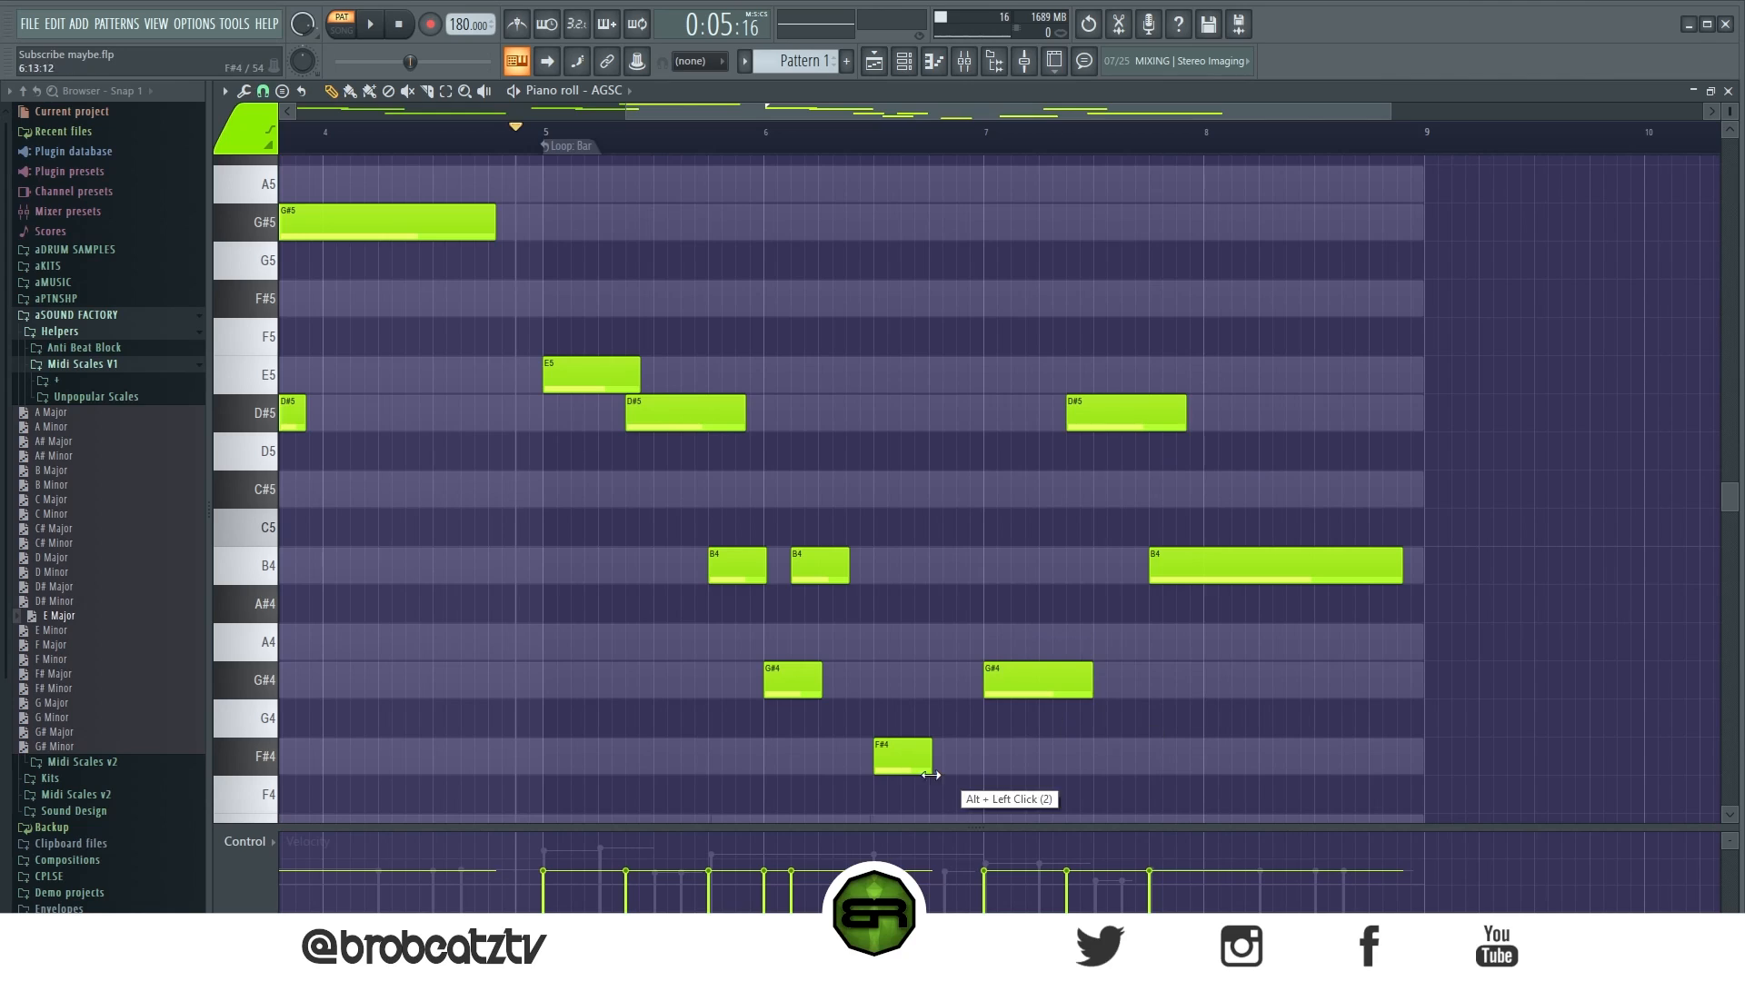
{"action": "left_click_drag", "start_coordinate": [930, 770], "coordinate": [1042, 770]}
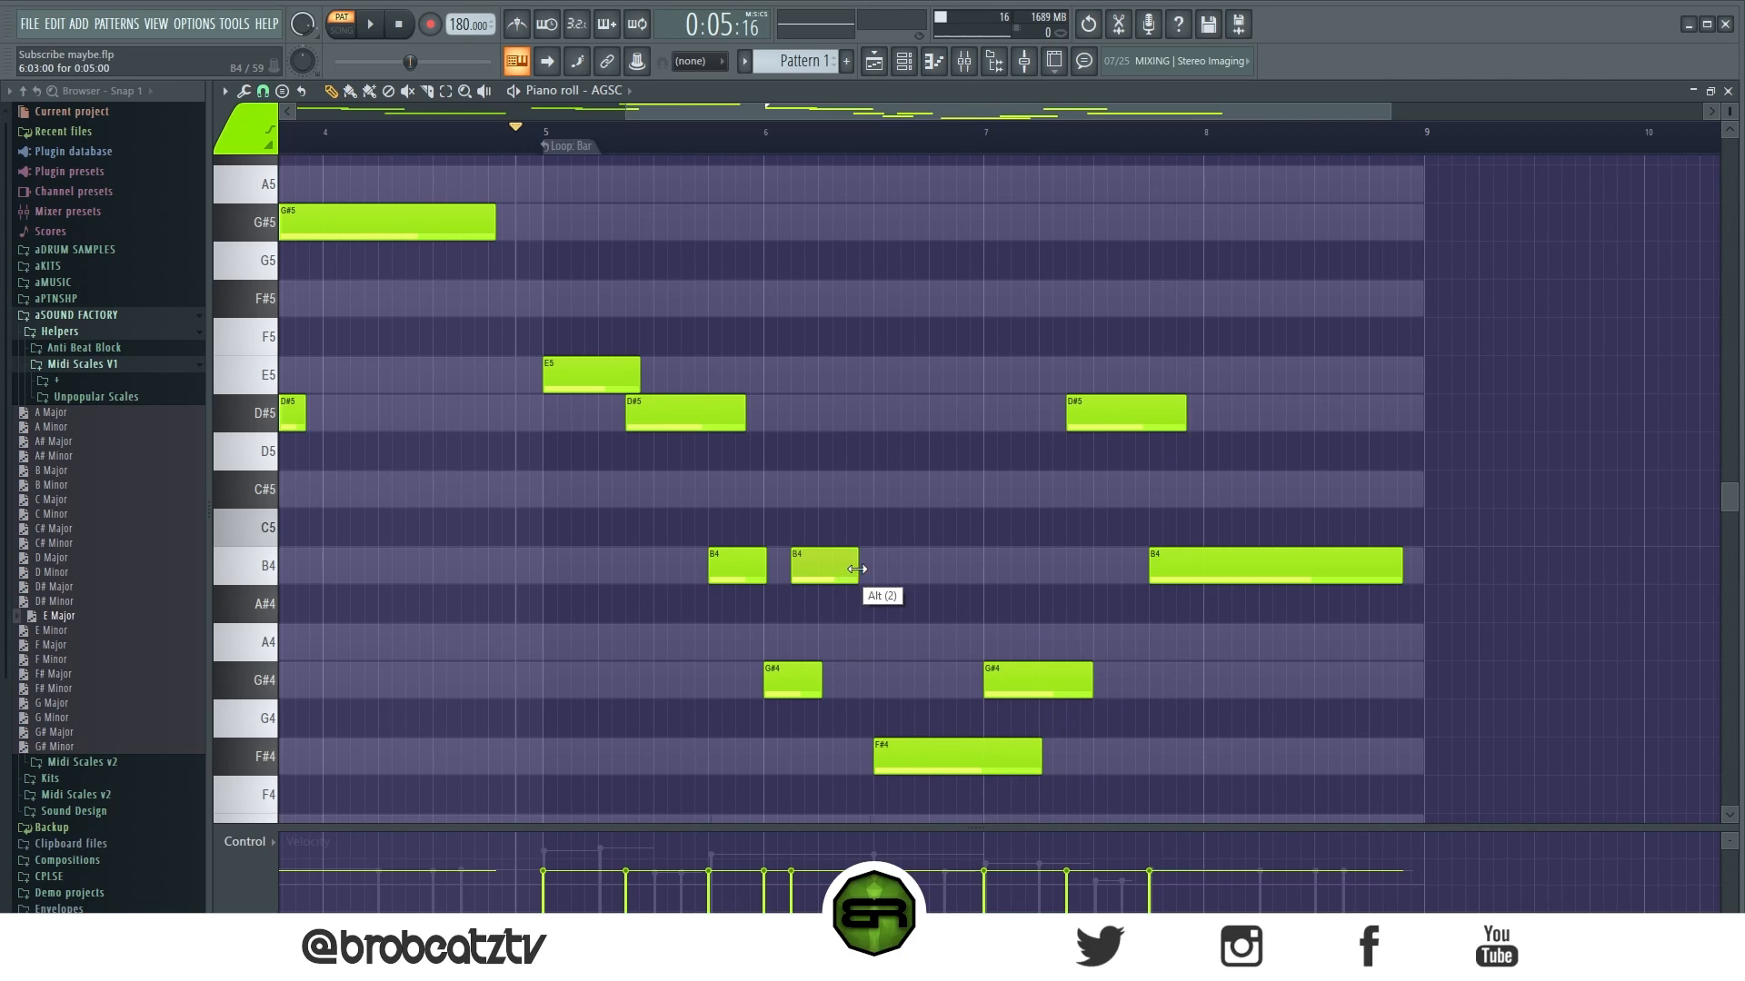
{"action": "left_click_drag", "start_coordinate": [853, 569], "coordinate": [894, 572]}
{"action": "left_click_drag", "start_coordinate": [822, 677], "coordinate": [789, 680]}
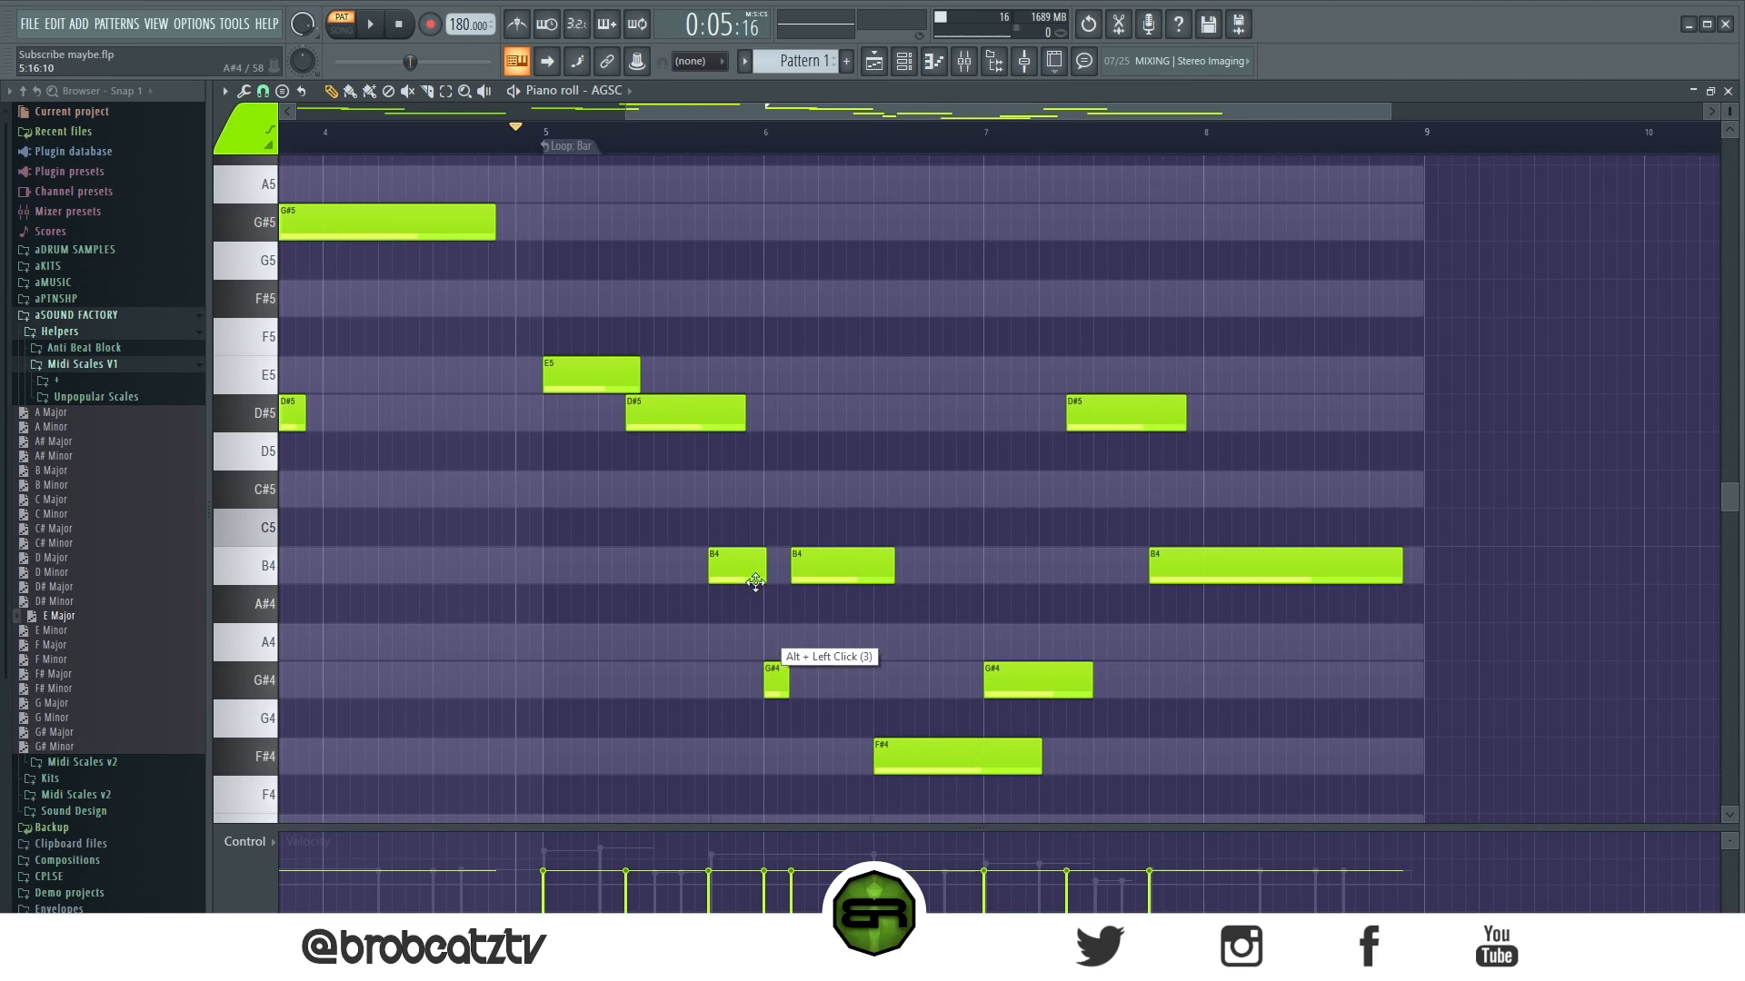
Step: Play the phrase, lengthen bar 6's G#4 note to 0:02:08, and nudge the following B4 slightly earlier
{"action": "key", "text": "space"}
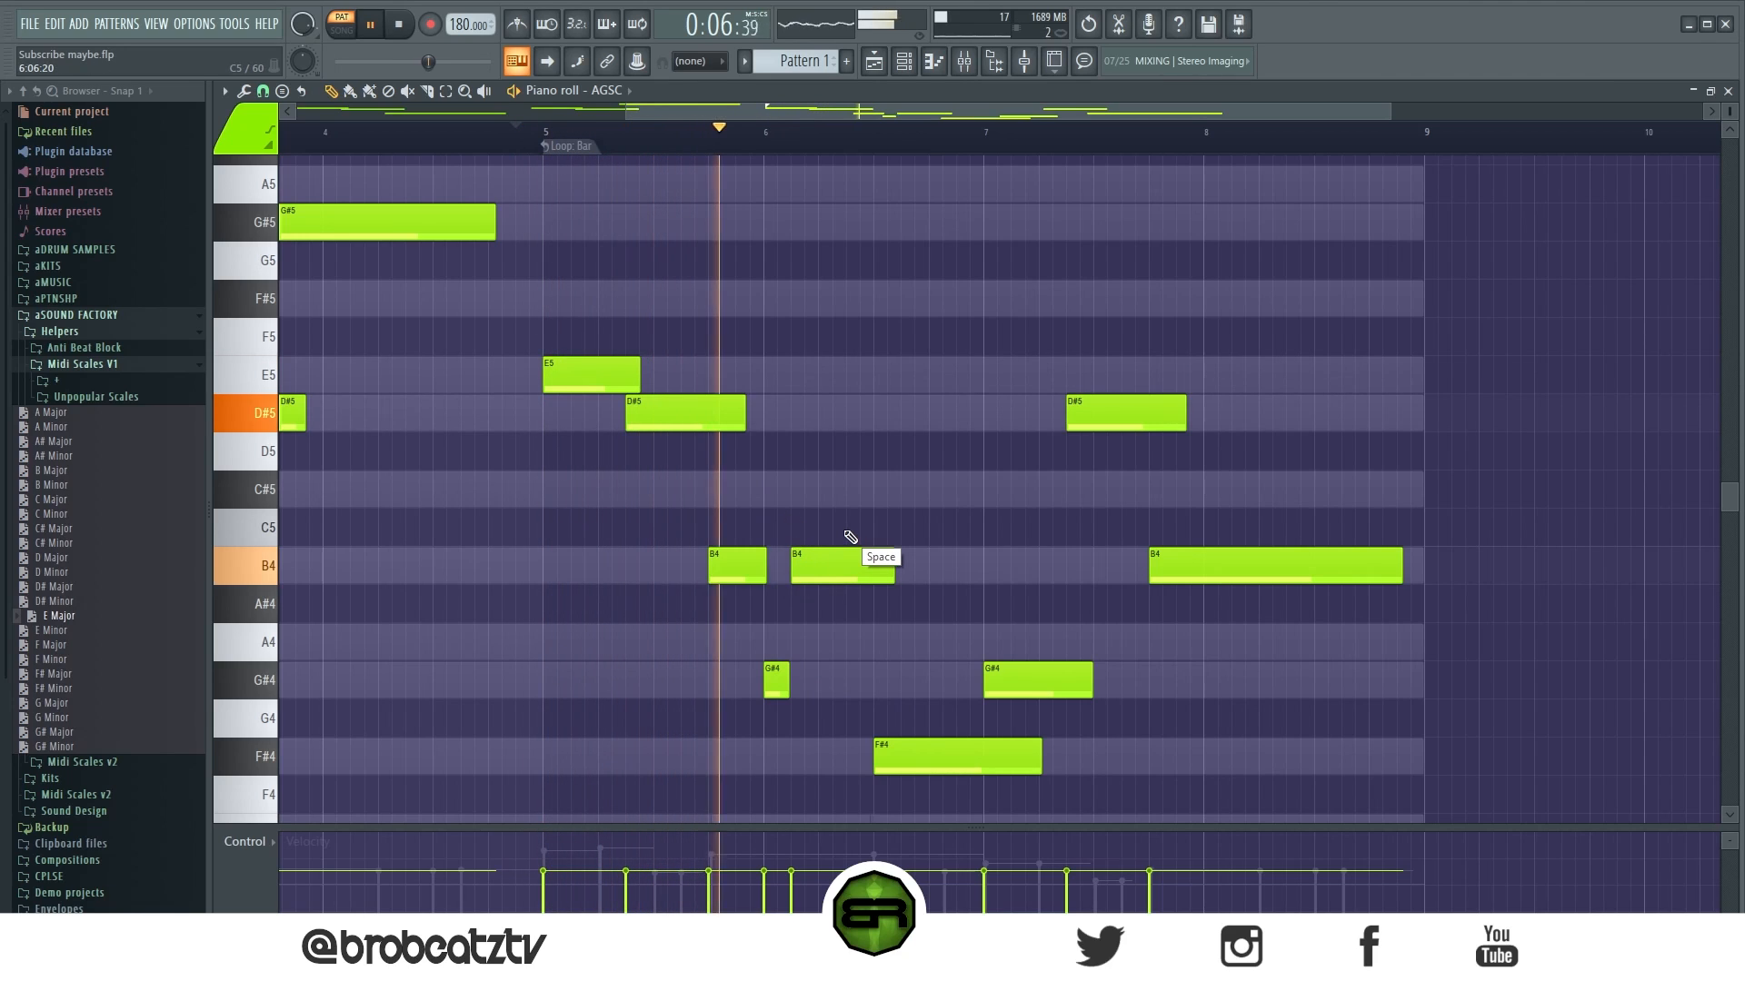
{"action": "left_click_drag", "start_coordinate": [787, 682], "coordinate": [793, 684]}
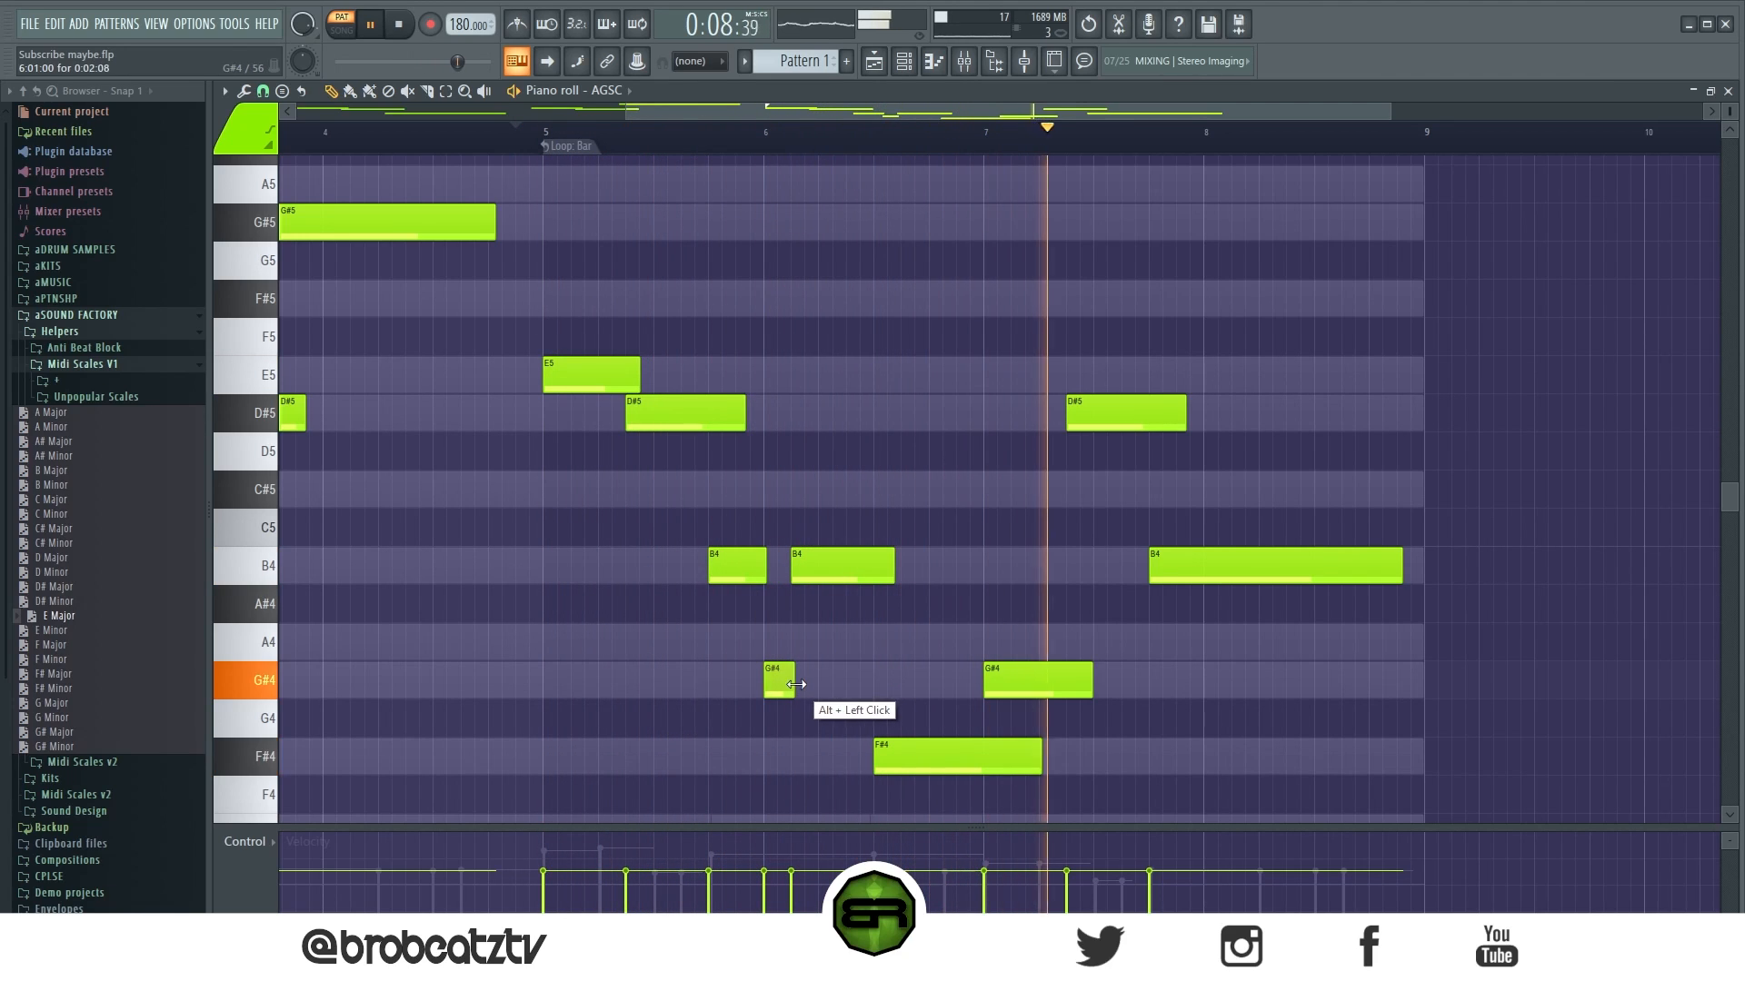
{"action": "left_click_drag", "start_coordinate": [812, 576], "coordinate": [808, 575]}
Step: Show the full eight-bar melody and play it through to check the complete phrase
{"action": "key", "text": "space"}
{"action": "key", "text": "space"}
{"action": "right_click", "coordinate": [887, 500], "text": "ctrl"}
{"action": "key", "text": "space"}
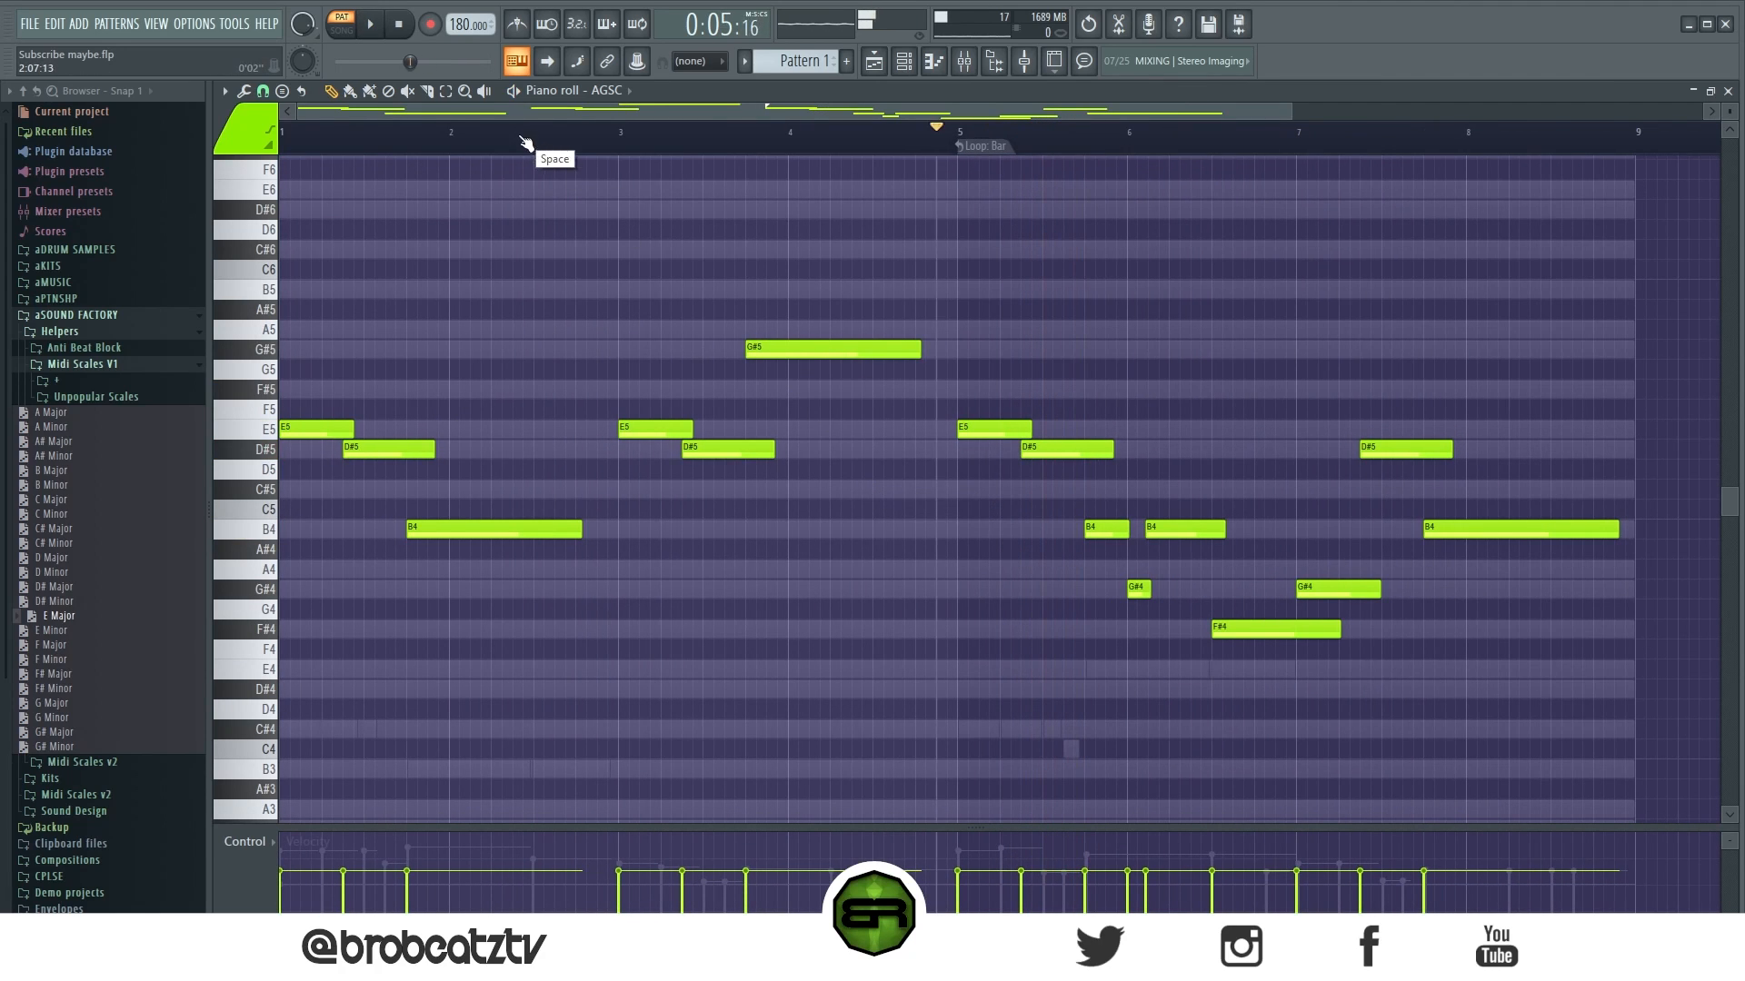
{"action": "key", "text": "space"}
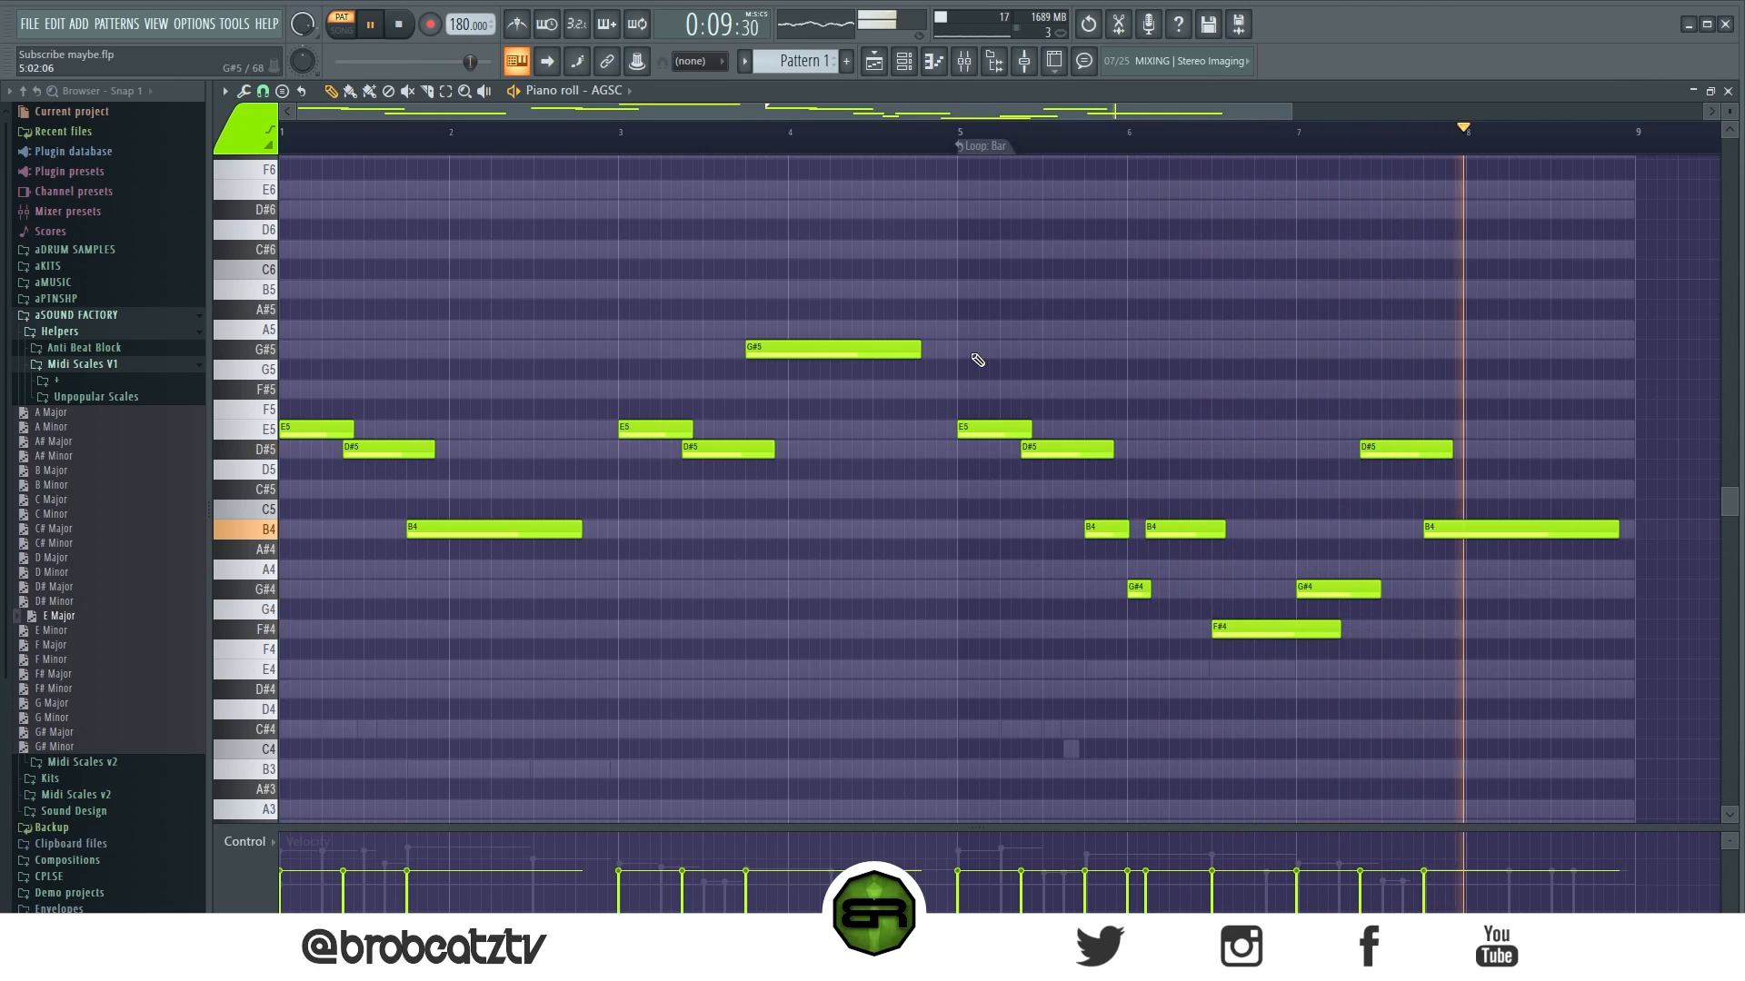
{"action": "key", "text": "space"}
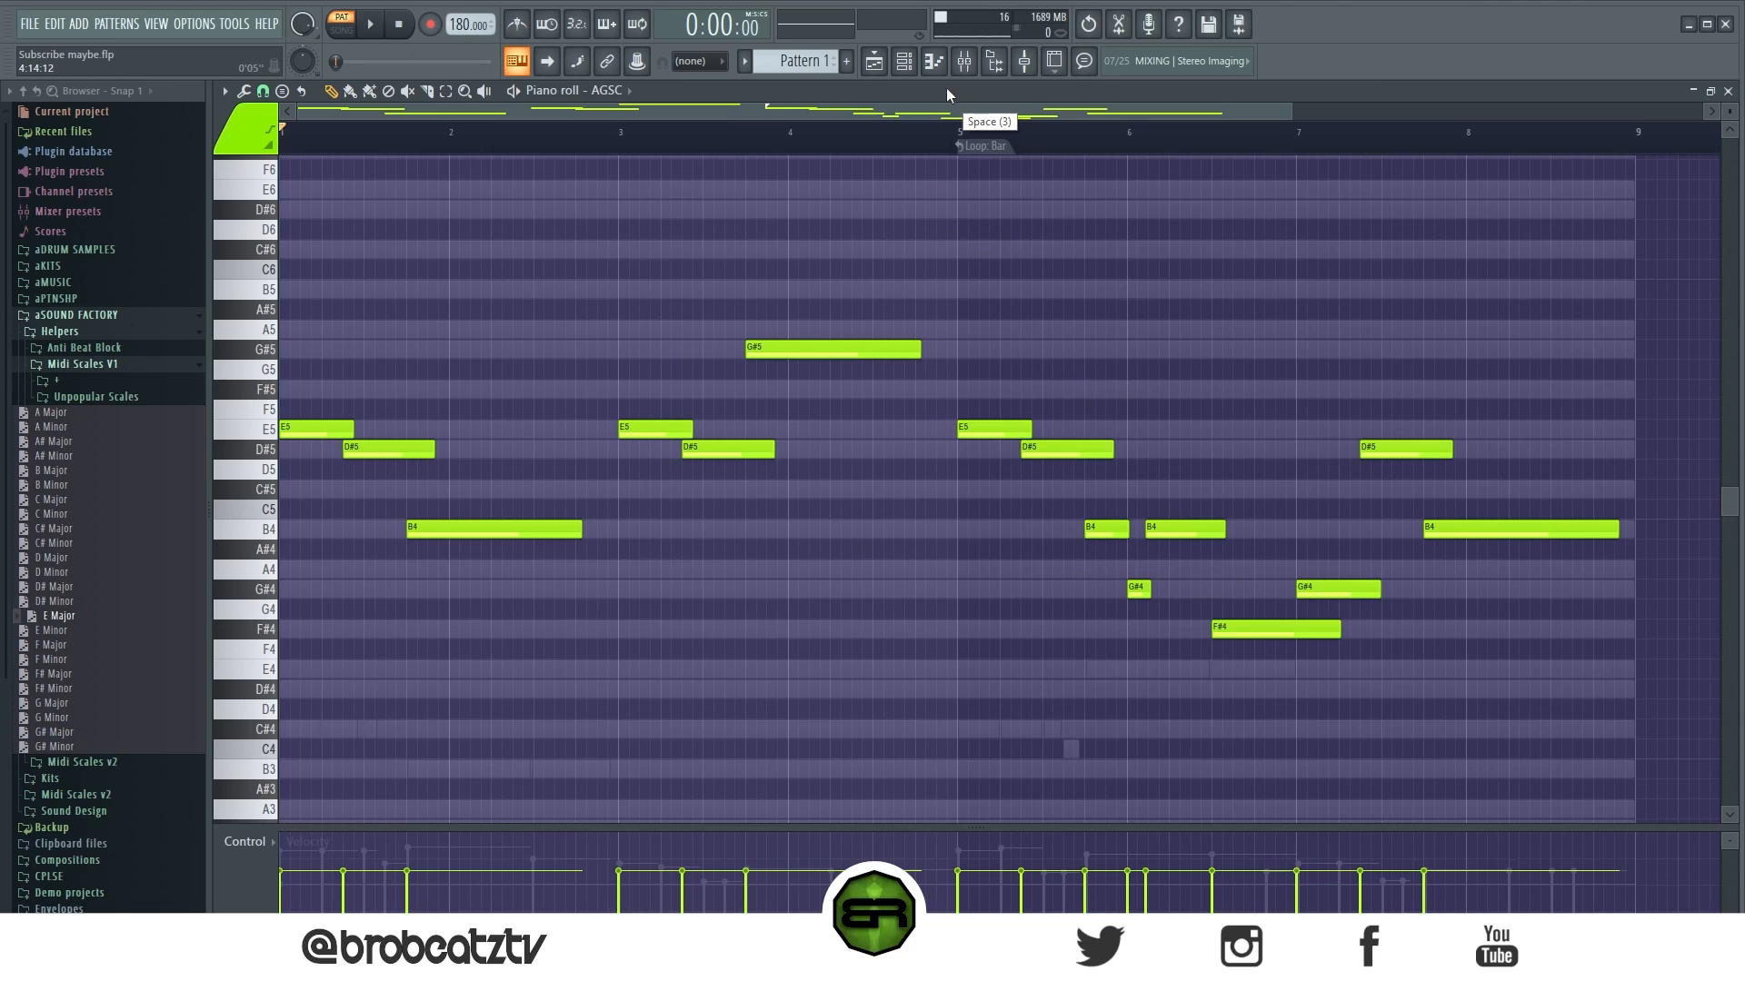
Step: Move the Ample Guitar SC window clear of the channel rack and open the AGSC #2 channel's piano roll
{"action": "left_click", "coordinate": [902, 68]}
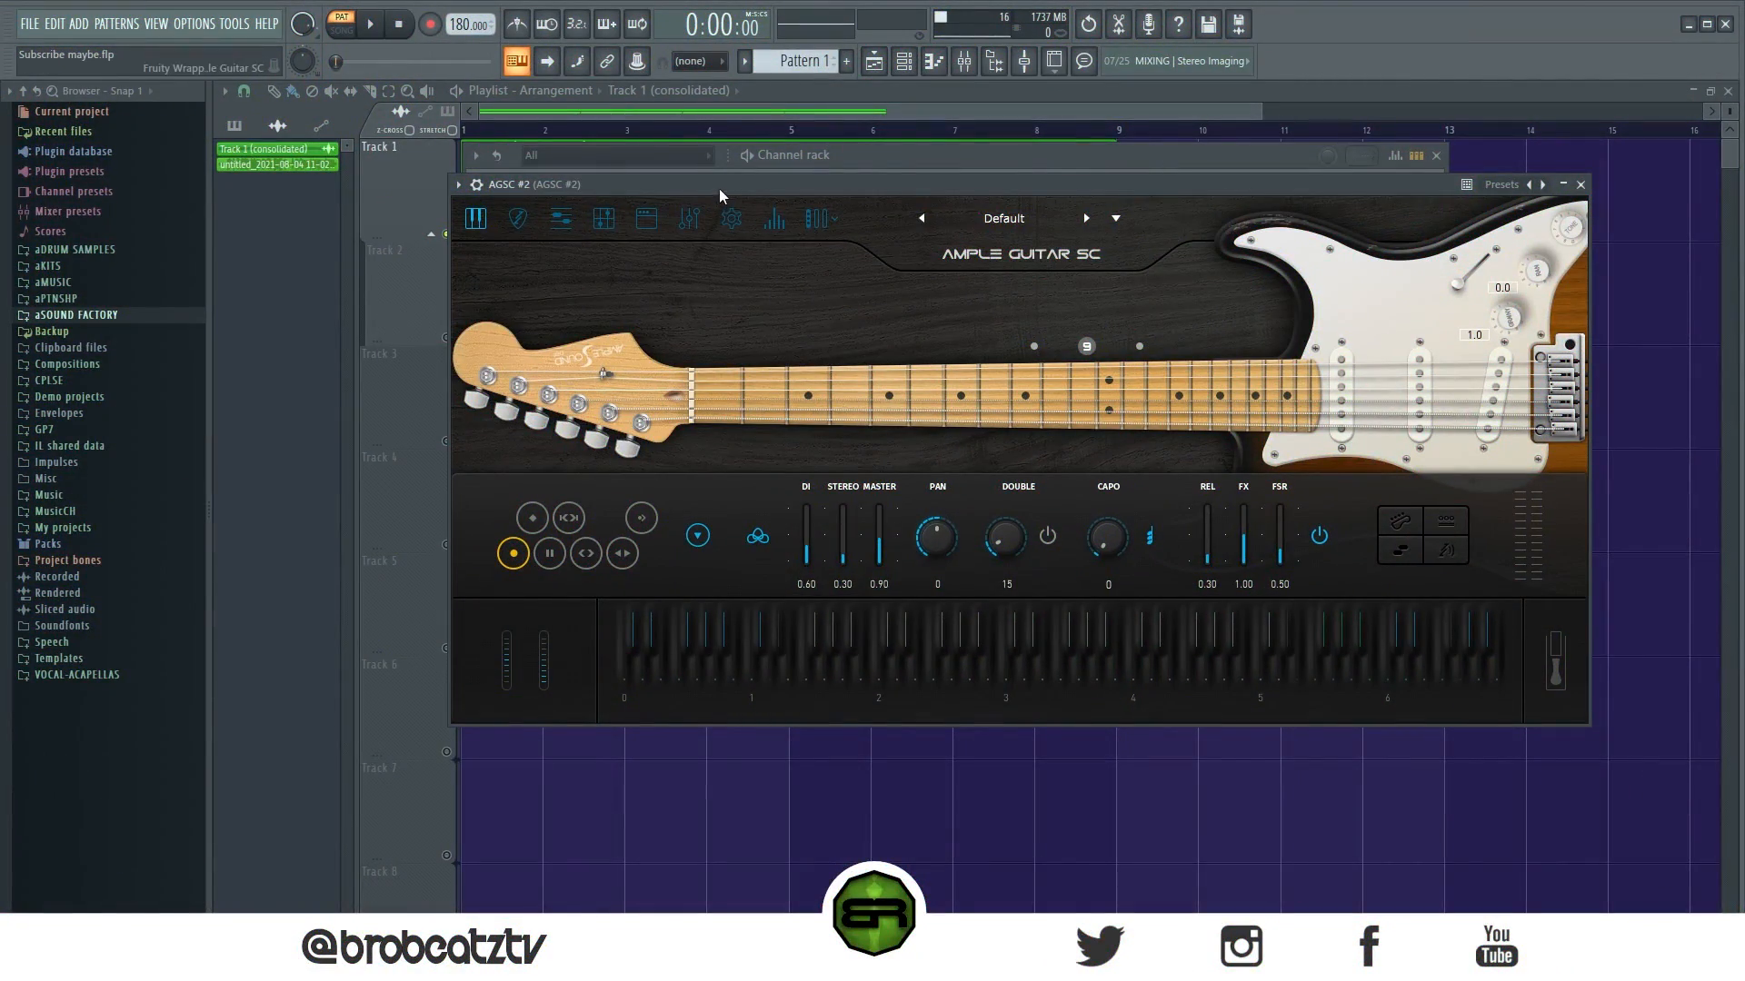
{"action": "left_click_drag", "start_coordinate": [718, 188], "coordinate": [856, 573]}
{"action": "right_click", "coordinate": [641, 334]}
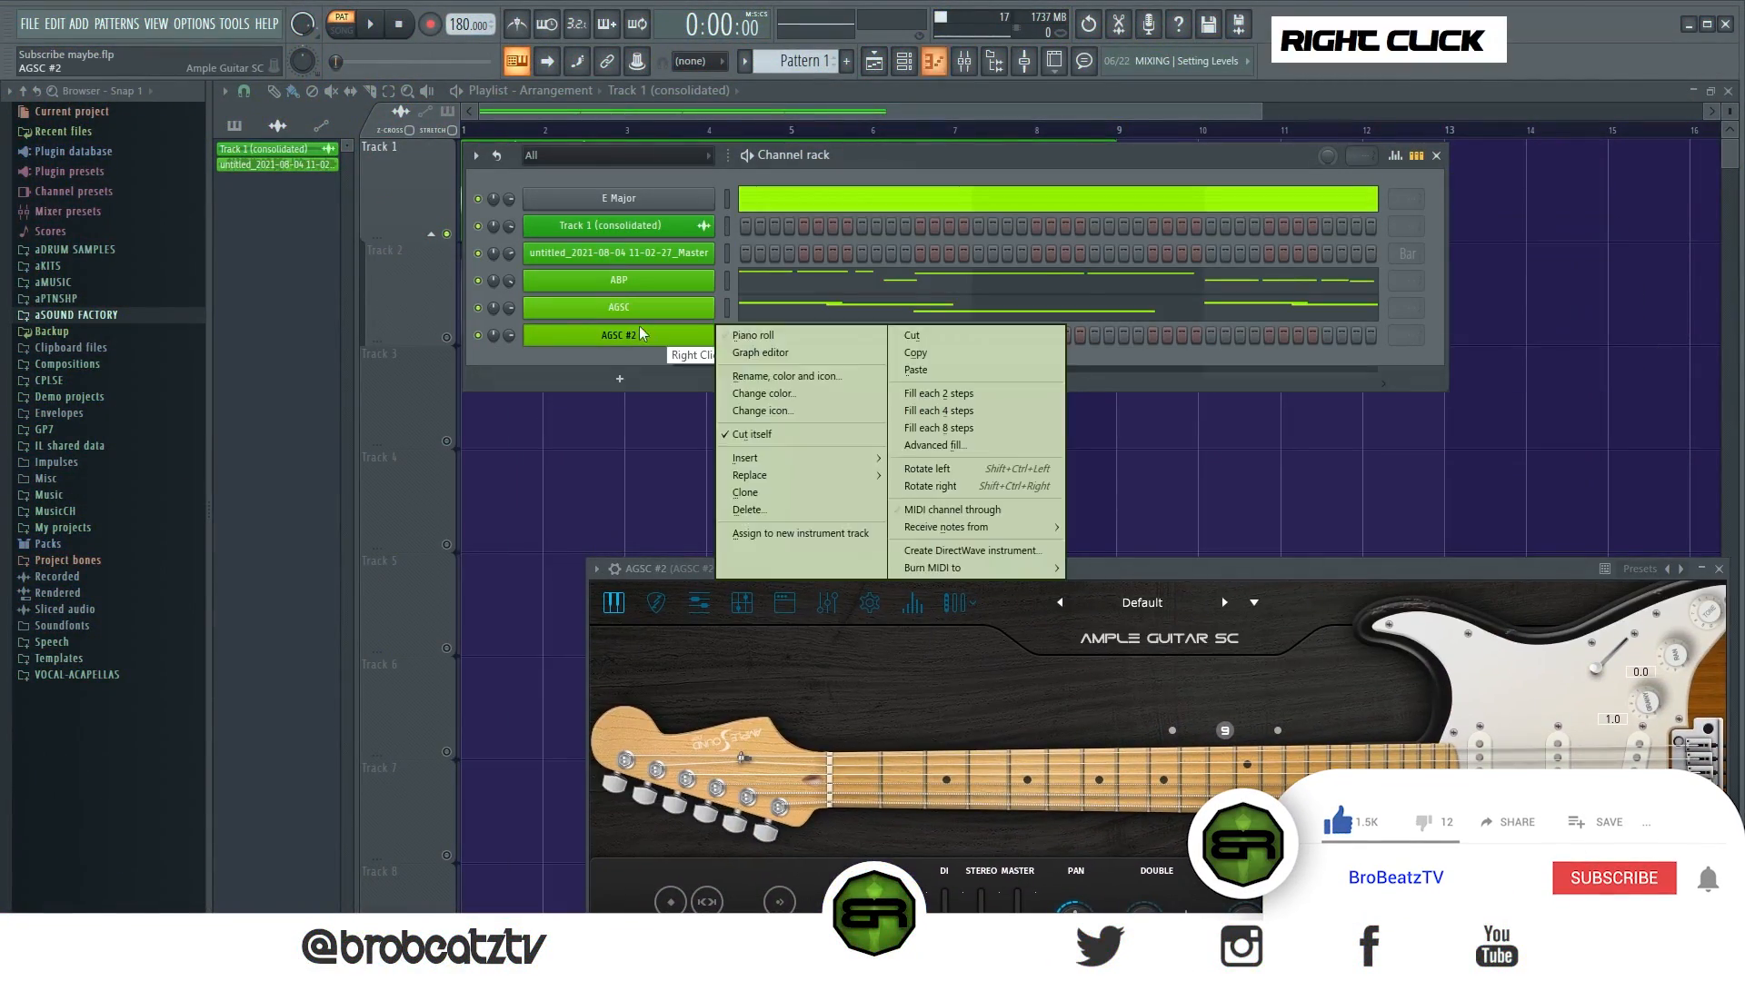
{"action": "left_click", "coordinate": [752, 336]}
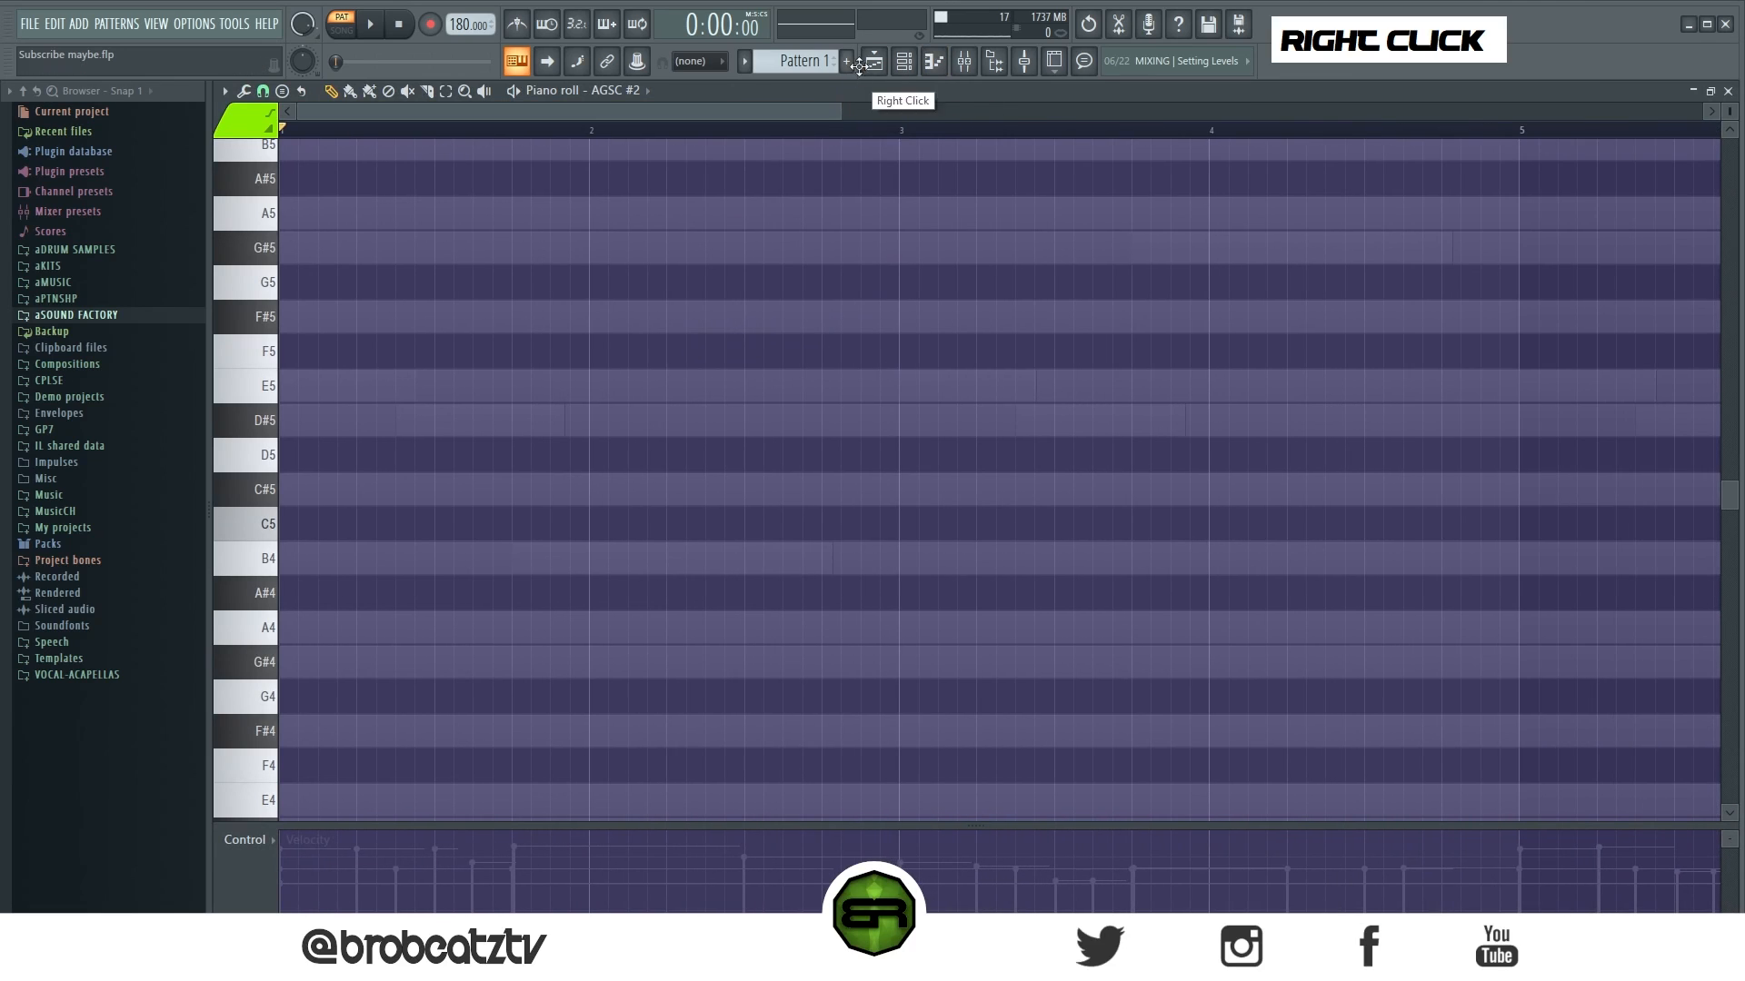
Step: Open the ABP channel's piano roll and play its part from the start to review the notes
{"action": "left_click", "coordinate": [904, 61]}
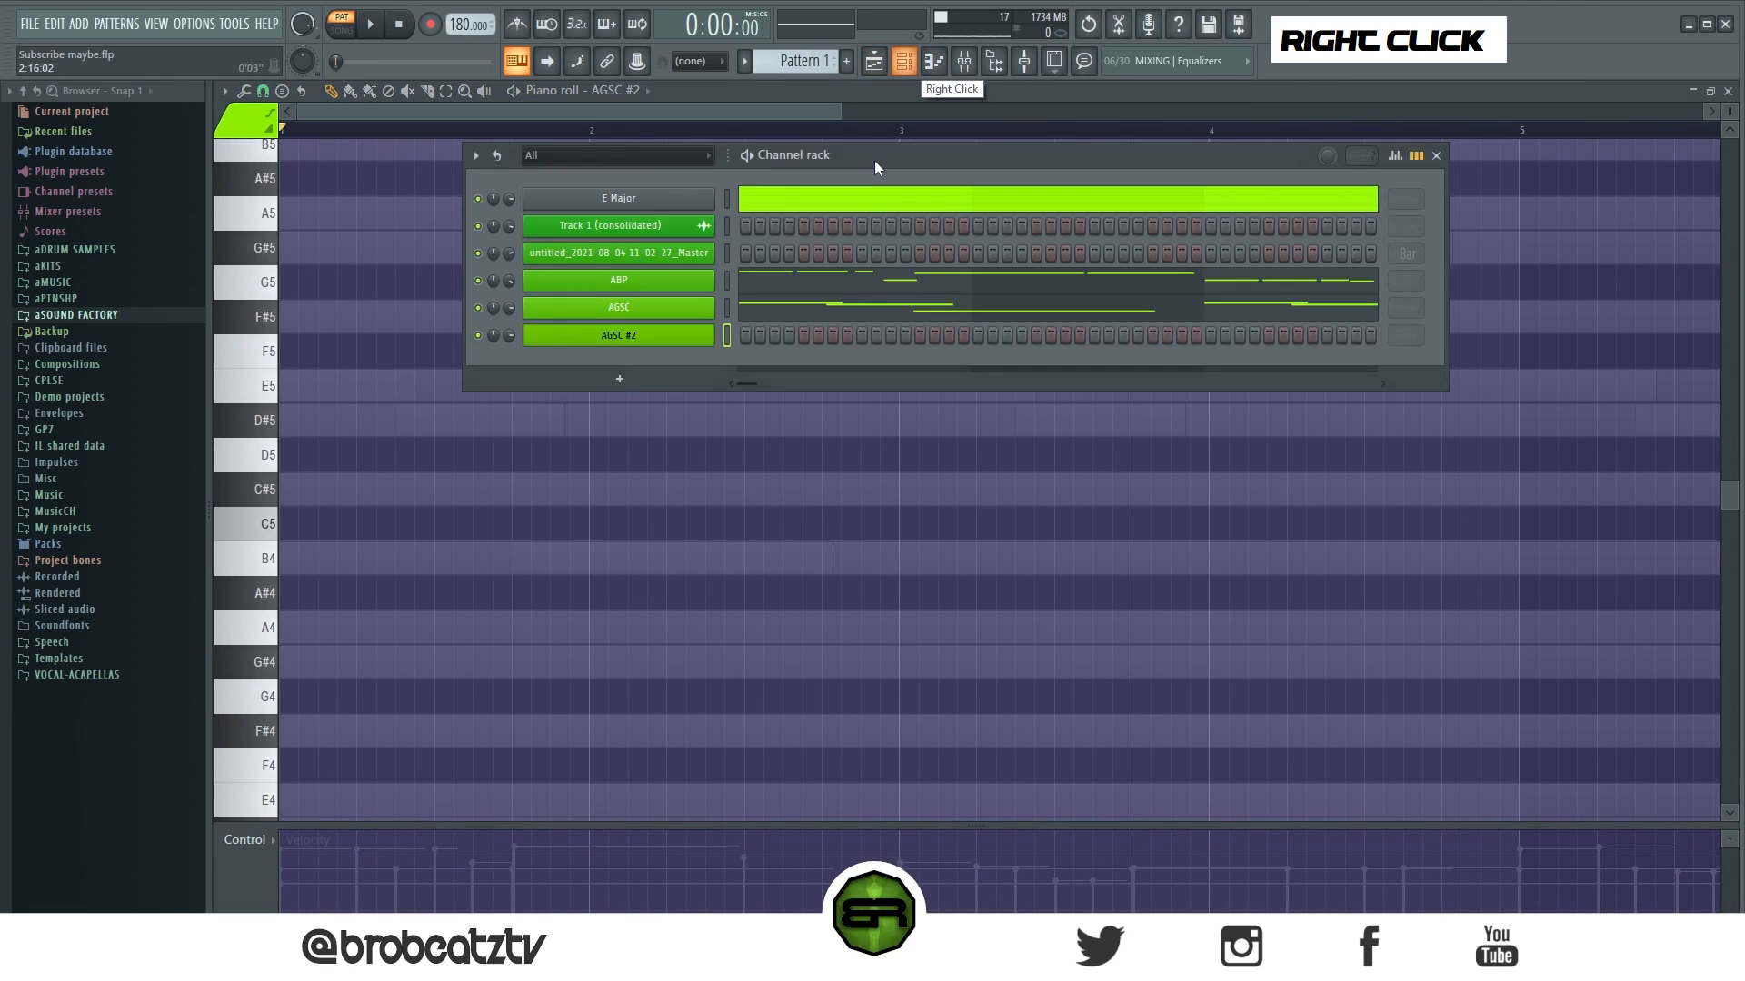
{"action": "right_click", "coordinate": [766, 293]}
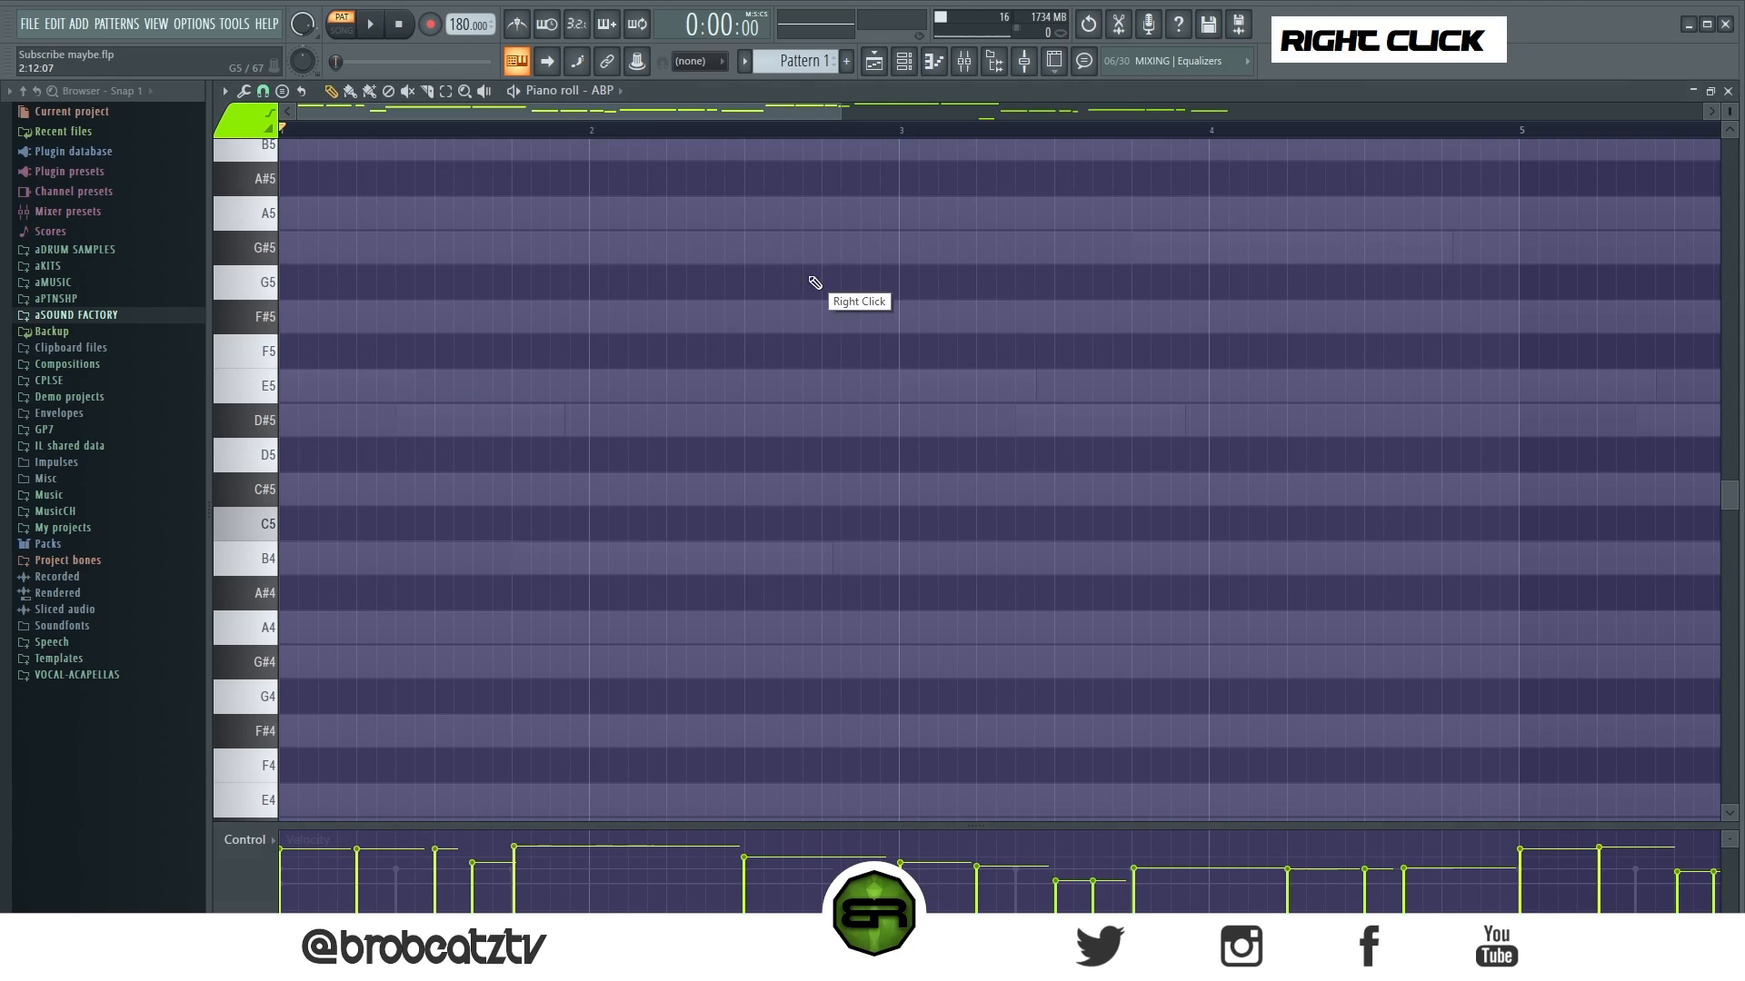
{"action": "scroll", "coordinate": [723, 337], "scroll_direction": "down", "scroll_amount": 4}
{"action": "scroll", "coordinate": [726, 326], "scroll_direction": "up", "scroll_amount": 1}
{"action": "scroll", "coordinate": [824, 369], "scroll_direction": "up", "scroll_amount": 1}
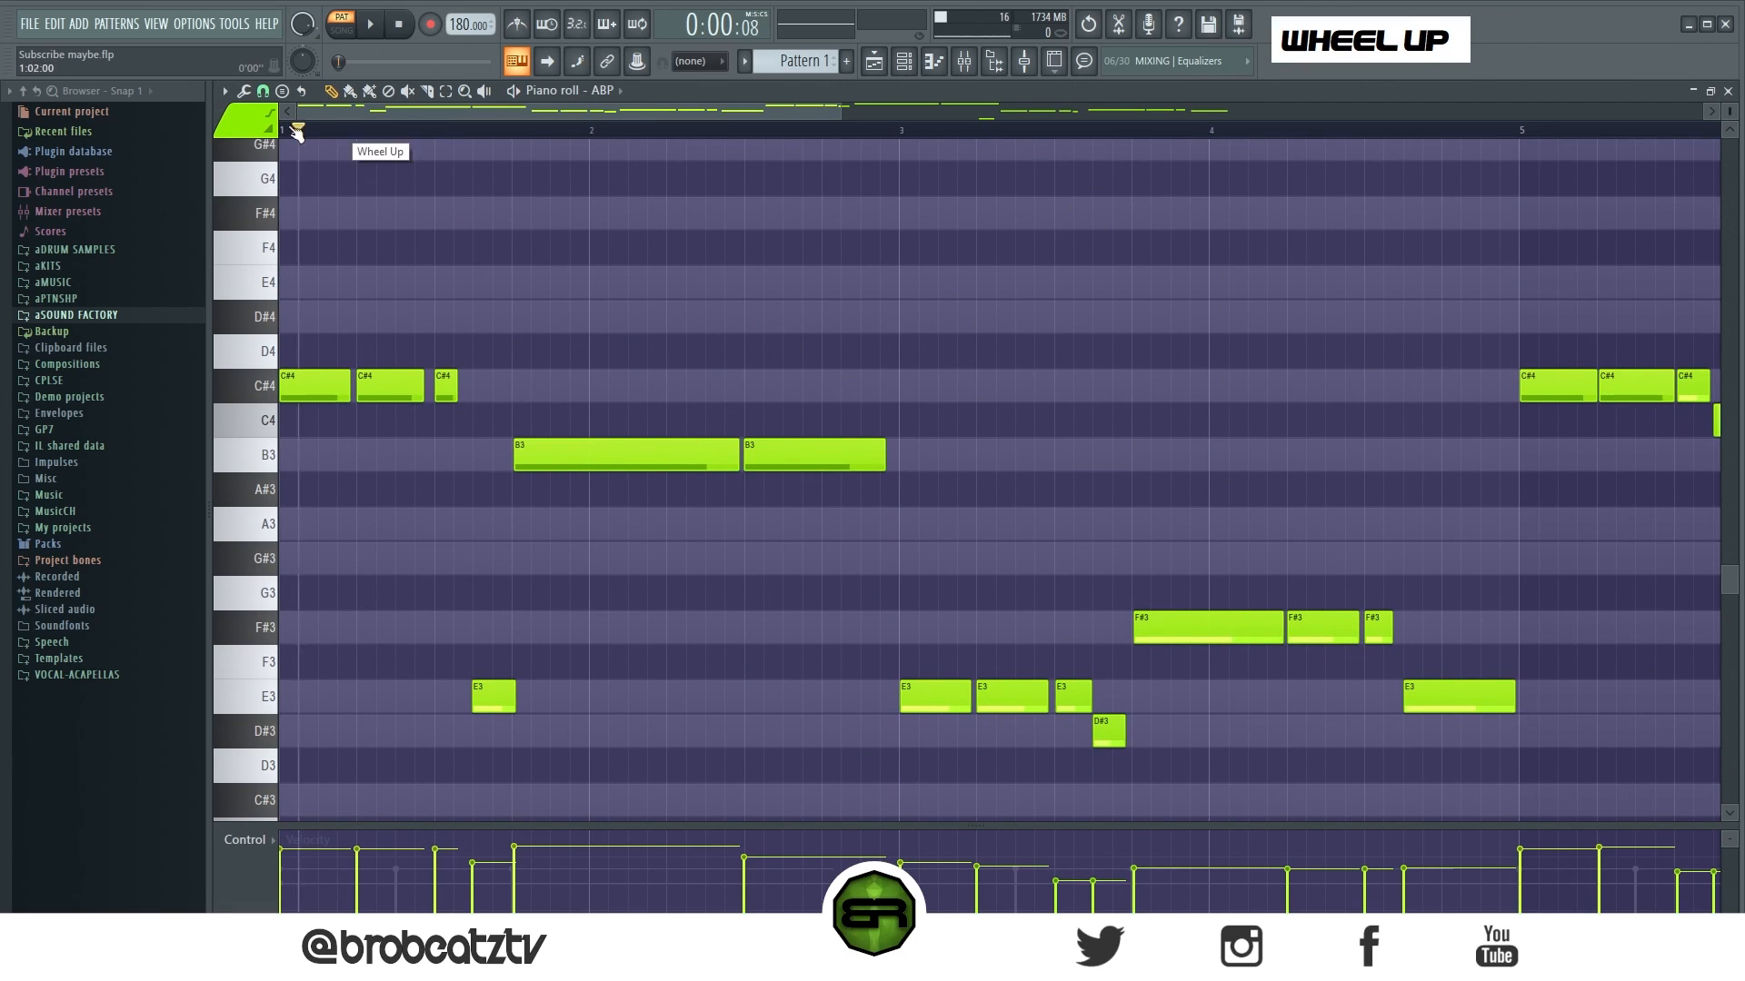
{"action": "key", "text": "space"}
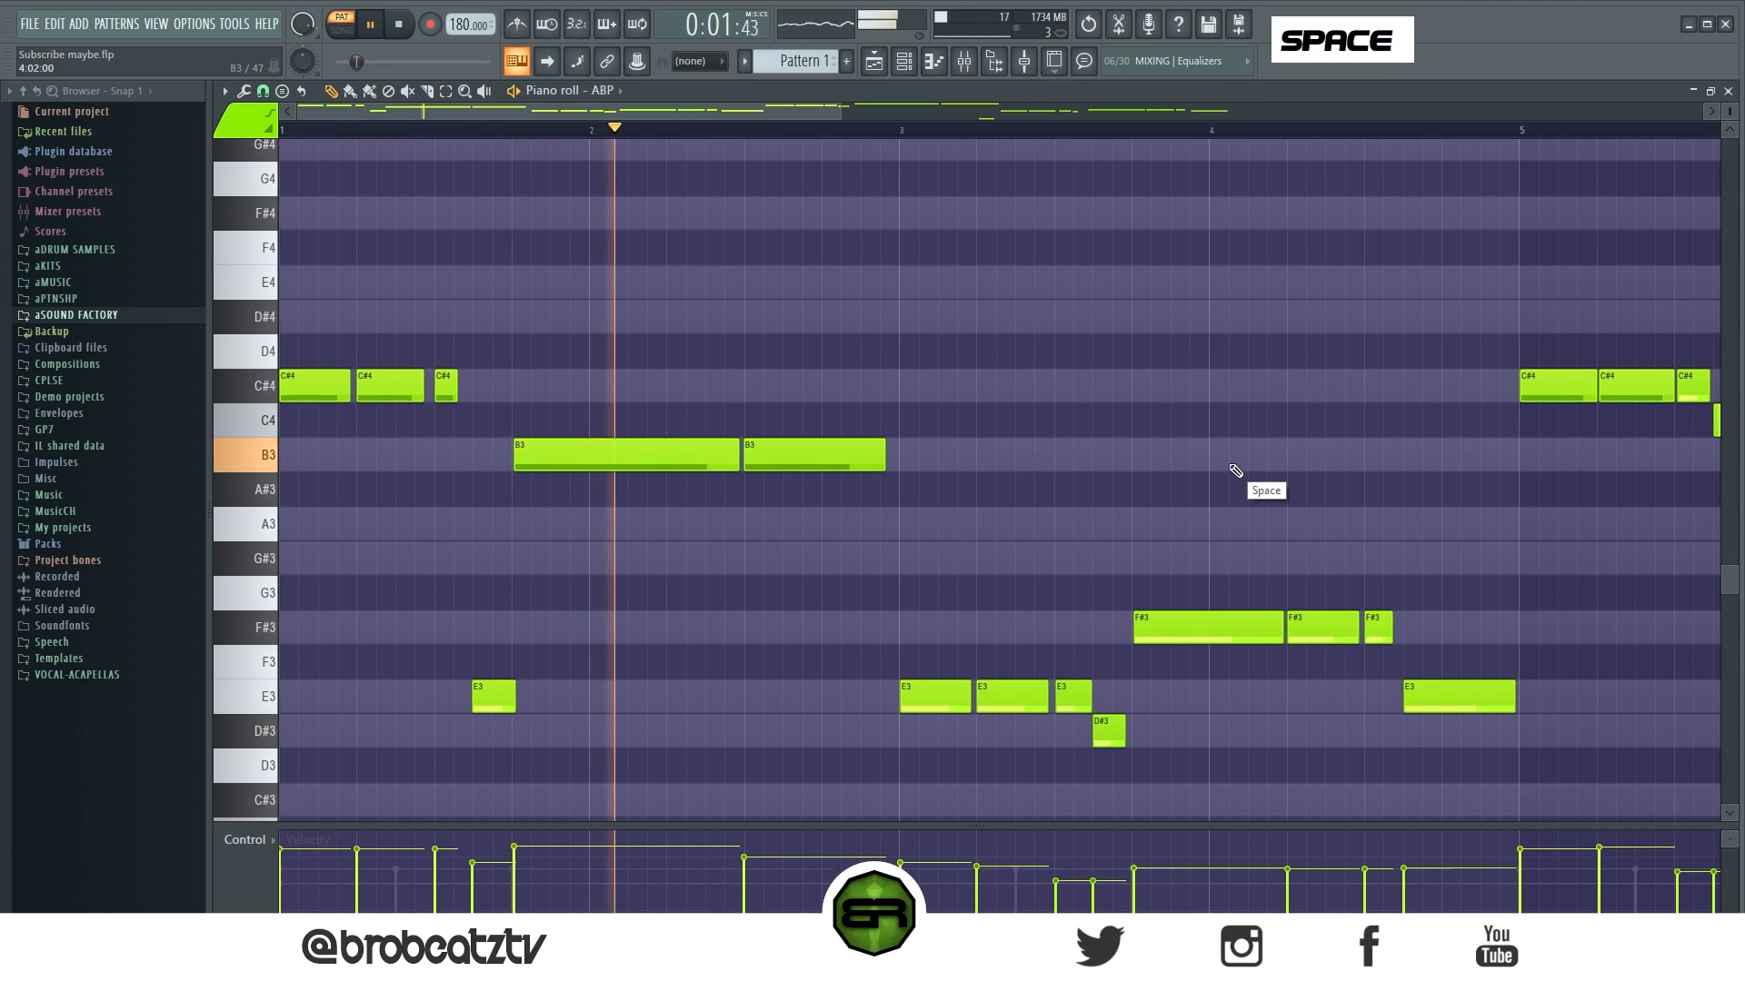
{"action": "key", "text": "space"}
Step: Compare ABP's two B3 notes across bars 1 and 2 with the long B4 note in AGSC's melody by selecting them
{"action": "left_click_drag", "start_coordinate": [595, 233], "coordinate": [1078, 389], "text": "ctrl"}
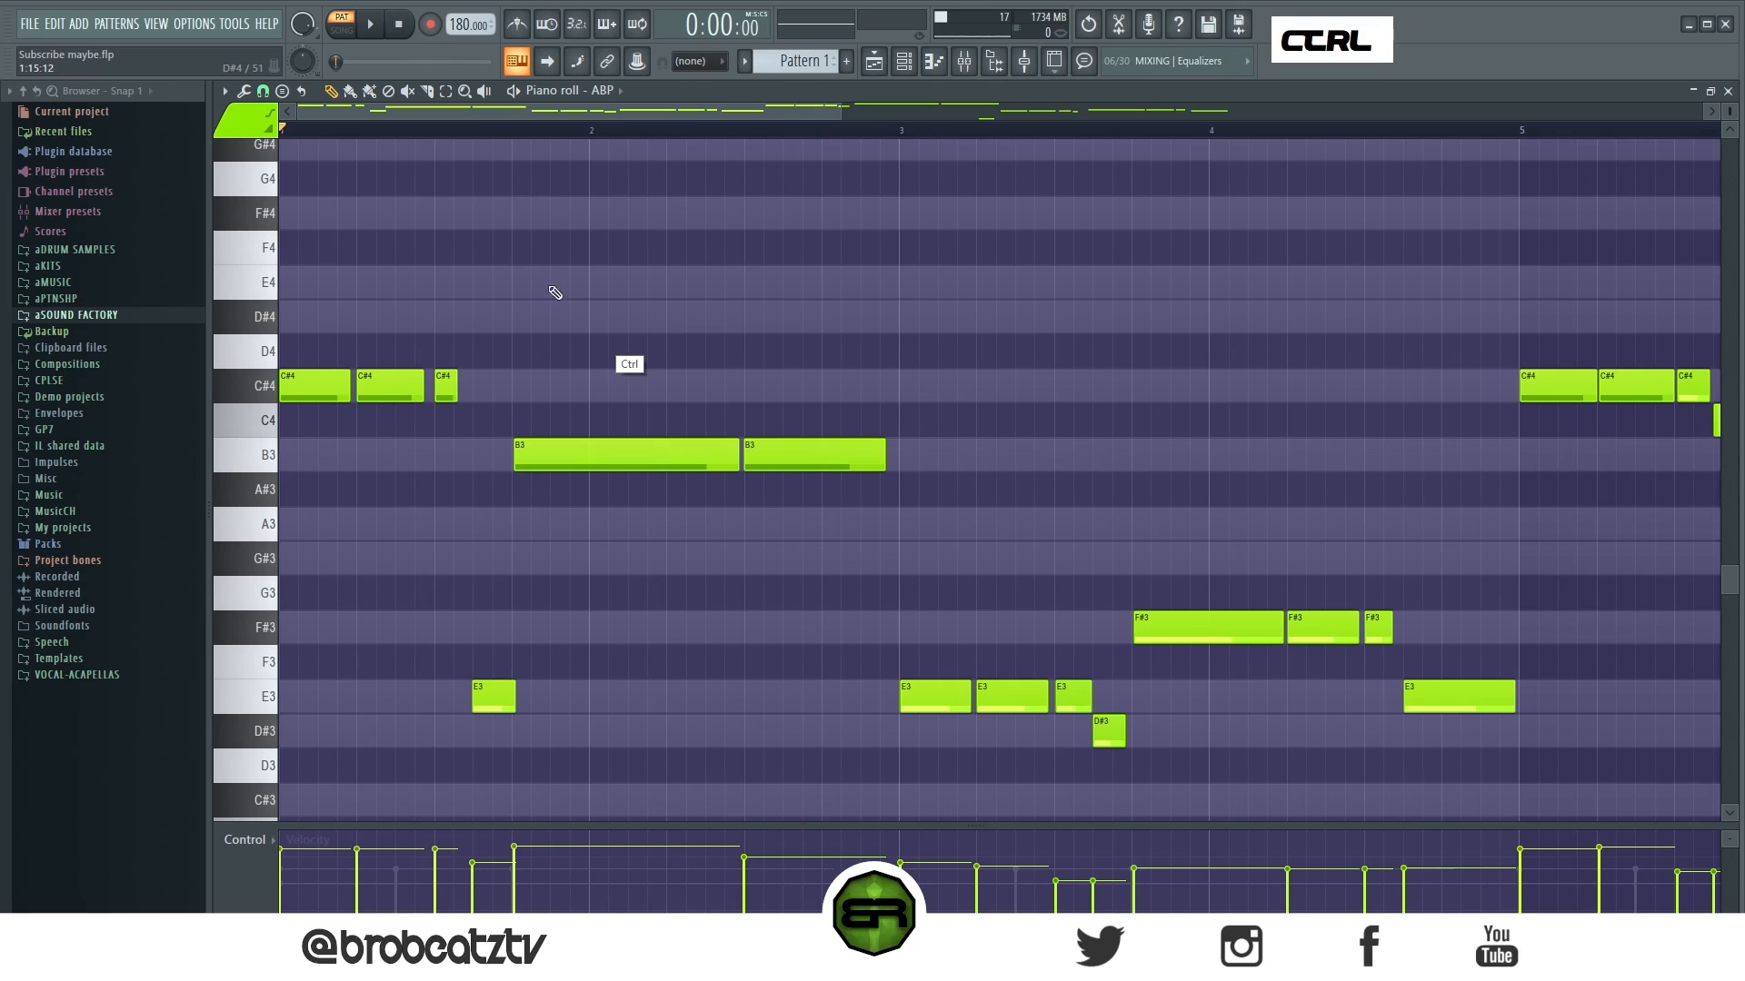
{"action": "mouse_move", "coordinate": [868, 373]}
{"action": "left_mouse_down"}
{"action": "mouse_move", "coordinate": [790, 467]}
{"action": "mouse_move", "coordinate": [572, 498]}
{"action": "mouse_move", "coordinate": [648, 503]}
{"action": "left_mouse_up"}
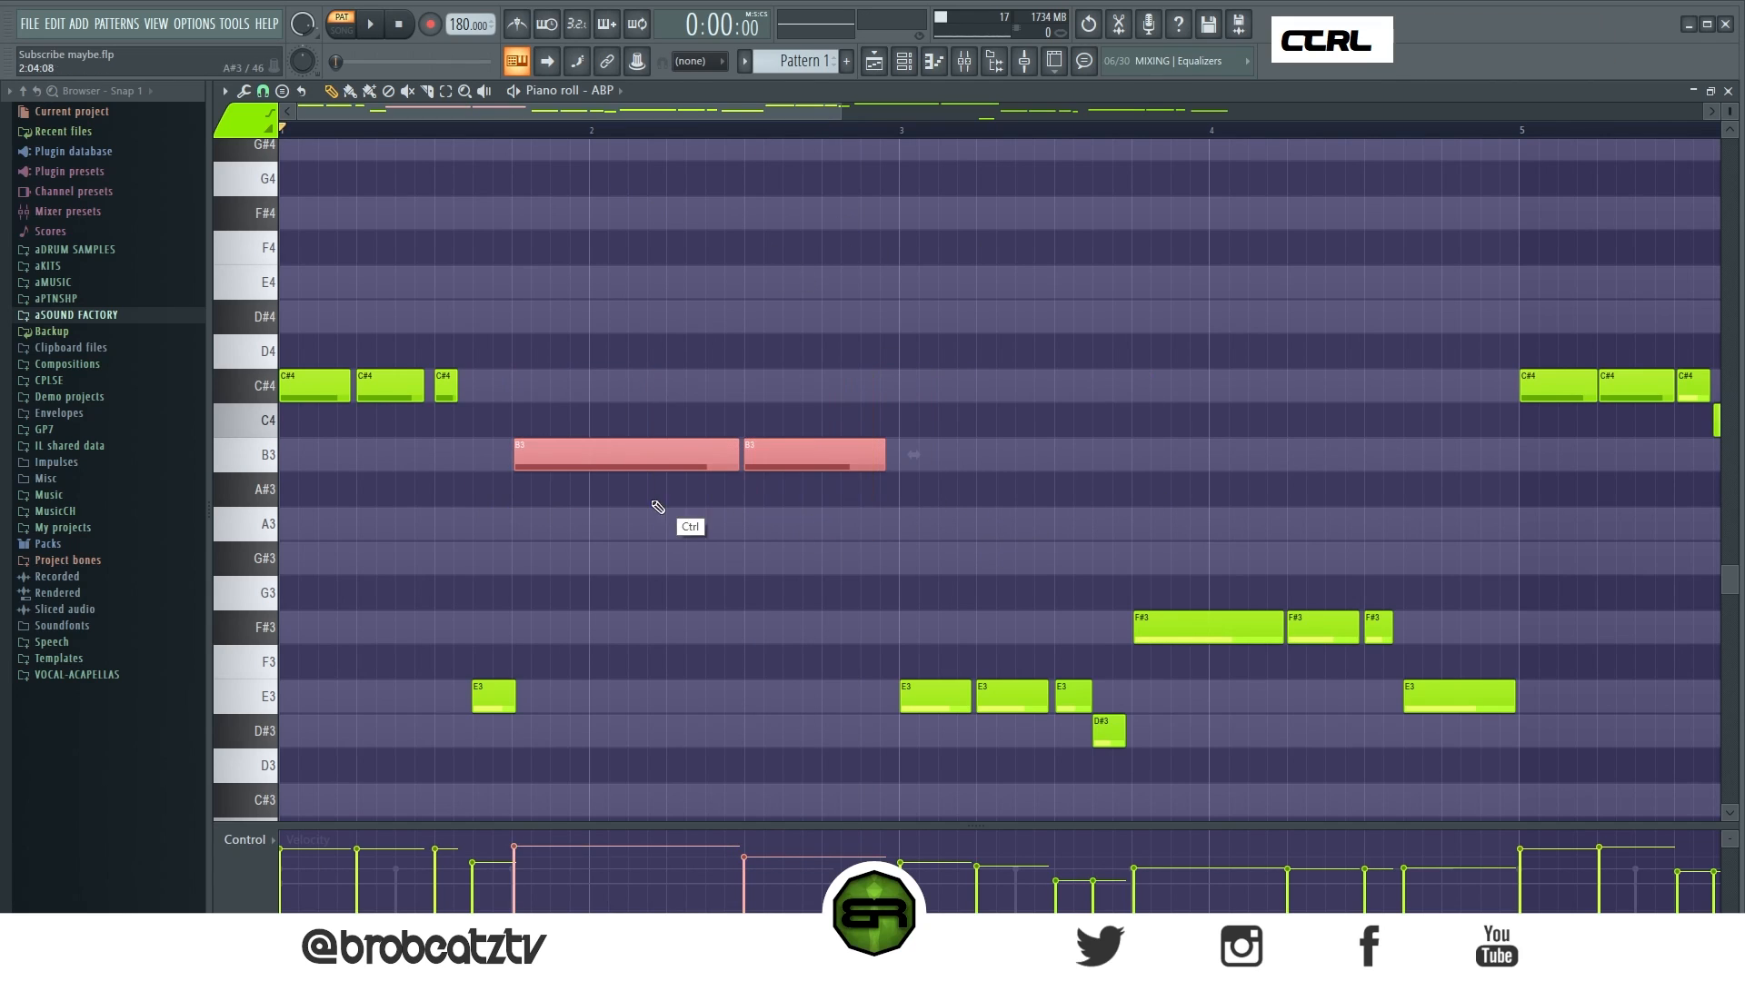
{"action": "left_click", "coordinate": [935, 69]}
{"action": "left_click", "coordinate": [866, 310]}
{"action": "scroll", "coordinate": [864, 323], "scroll_direction": "up", "scroll_amount": 5}
{"action": "scroll", "coordinate": [707, 415], "scroll_direction": "down", "scroll_amount": 1}
{"action": "left_click_drag", "start_coordinate": [556, 535], "coordinate": [924, 641]}
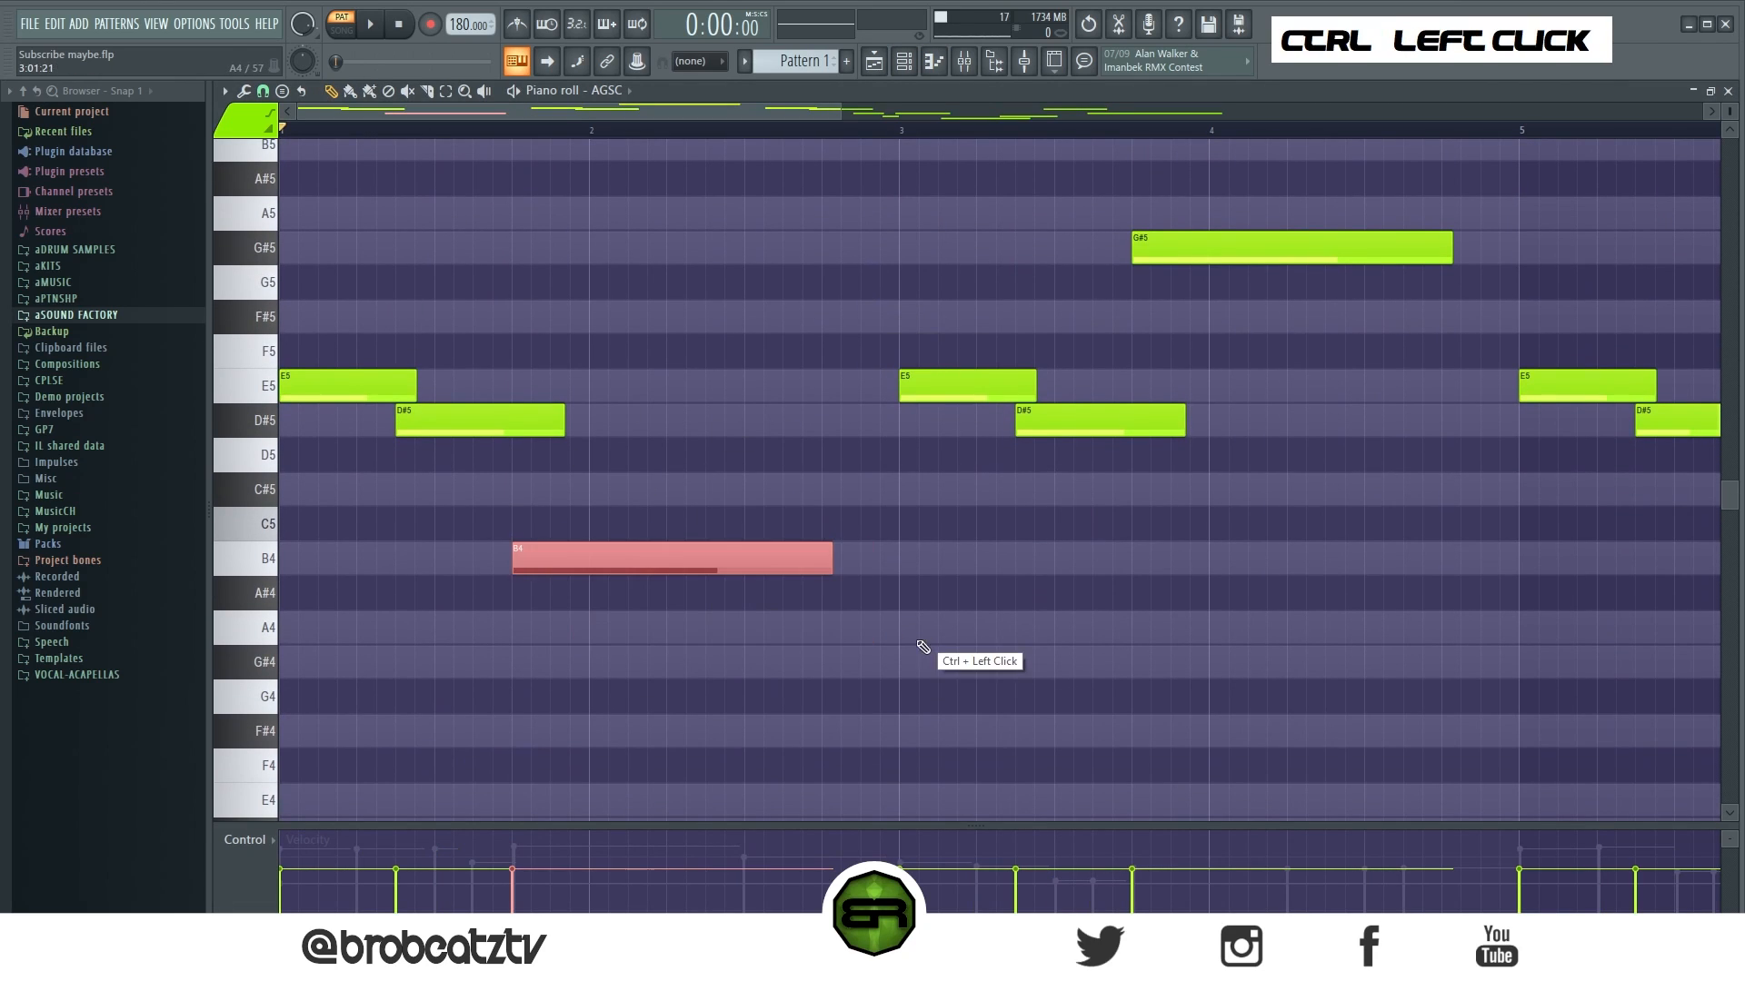
{"action": "right_click", "coordinate": [930, 656]}
Step: Open the AGSC #2 channel's piano roll and add a B4 note about six steps long at step 5 of bar 2
{"action": "left_click", "coordinate": [911, 67]}
{"action": "right_click", "coordinate": [700, 333]}
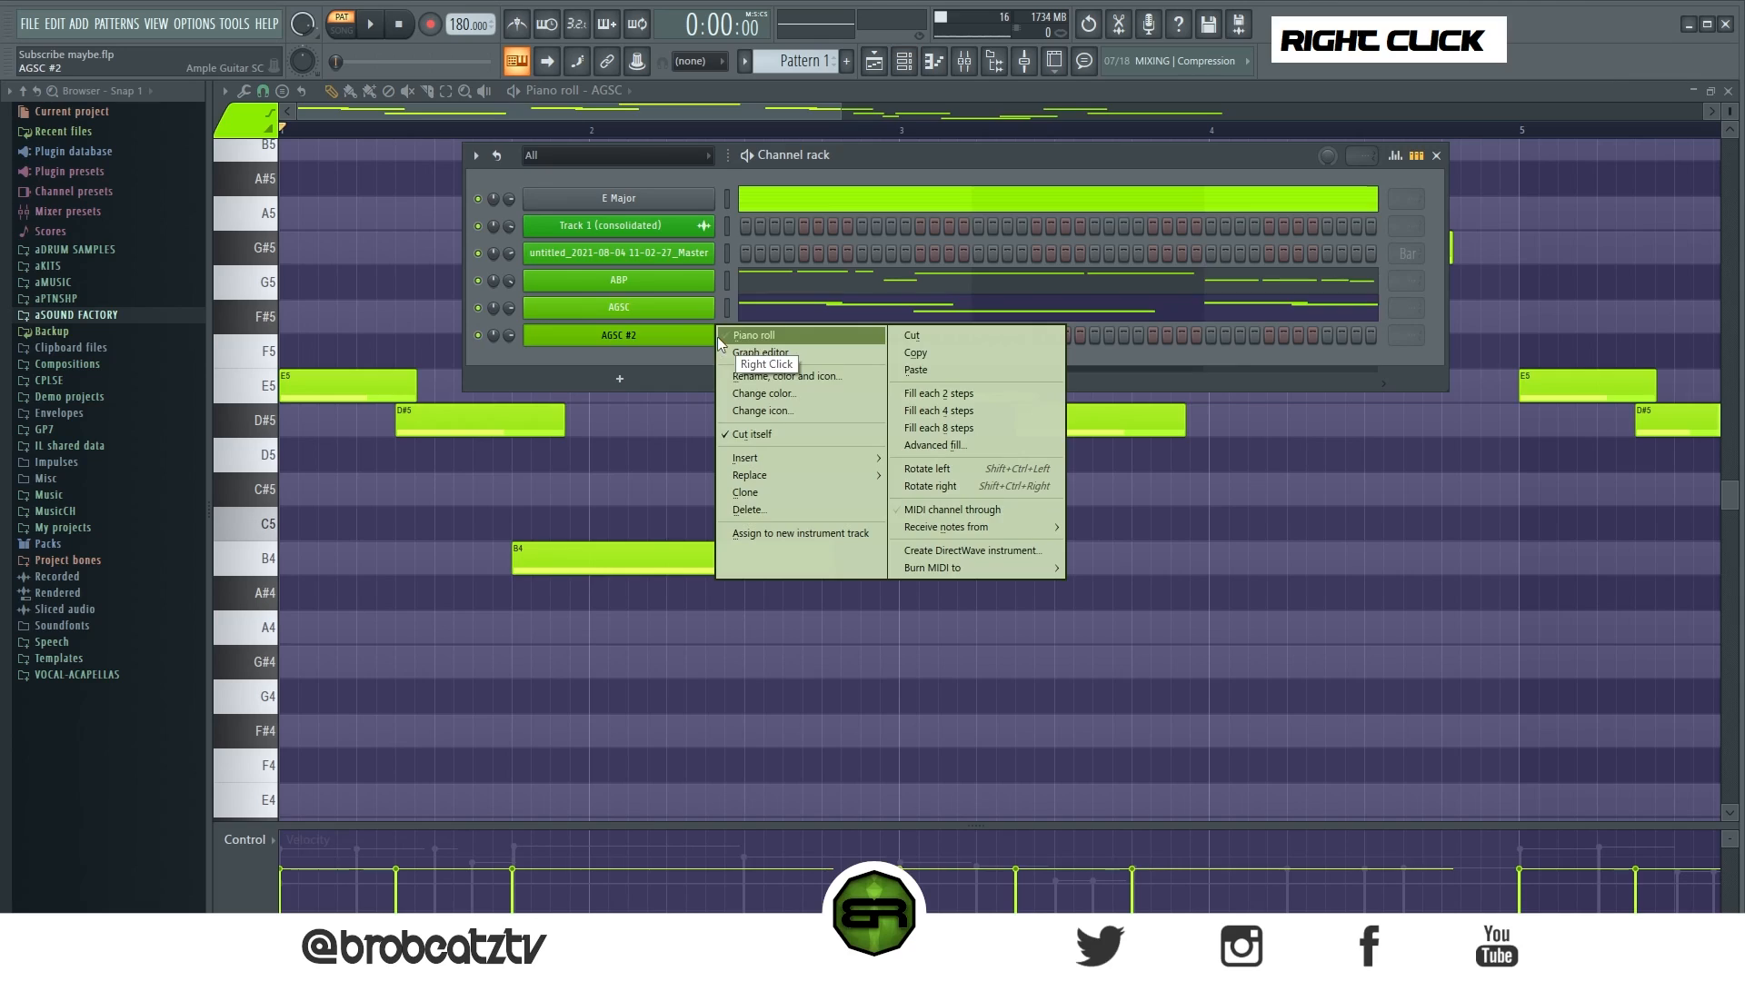
{"action": "left_click", "coordinate": [727, 337]}
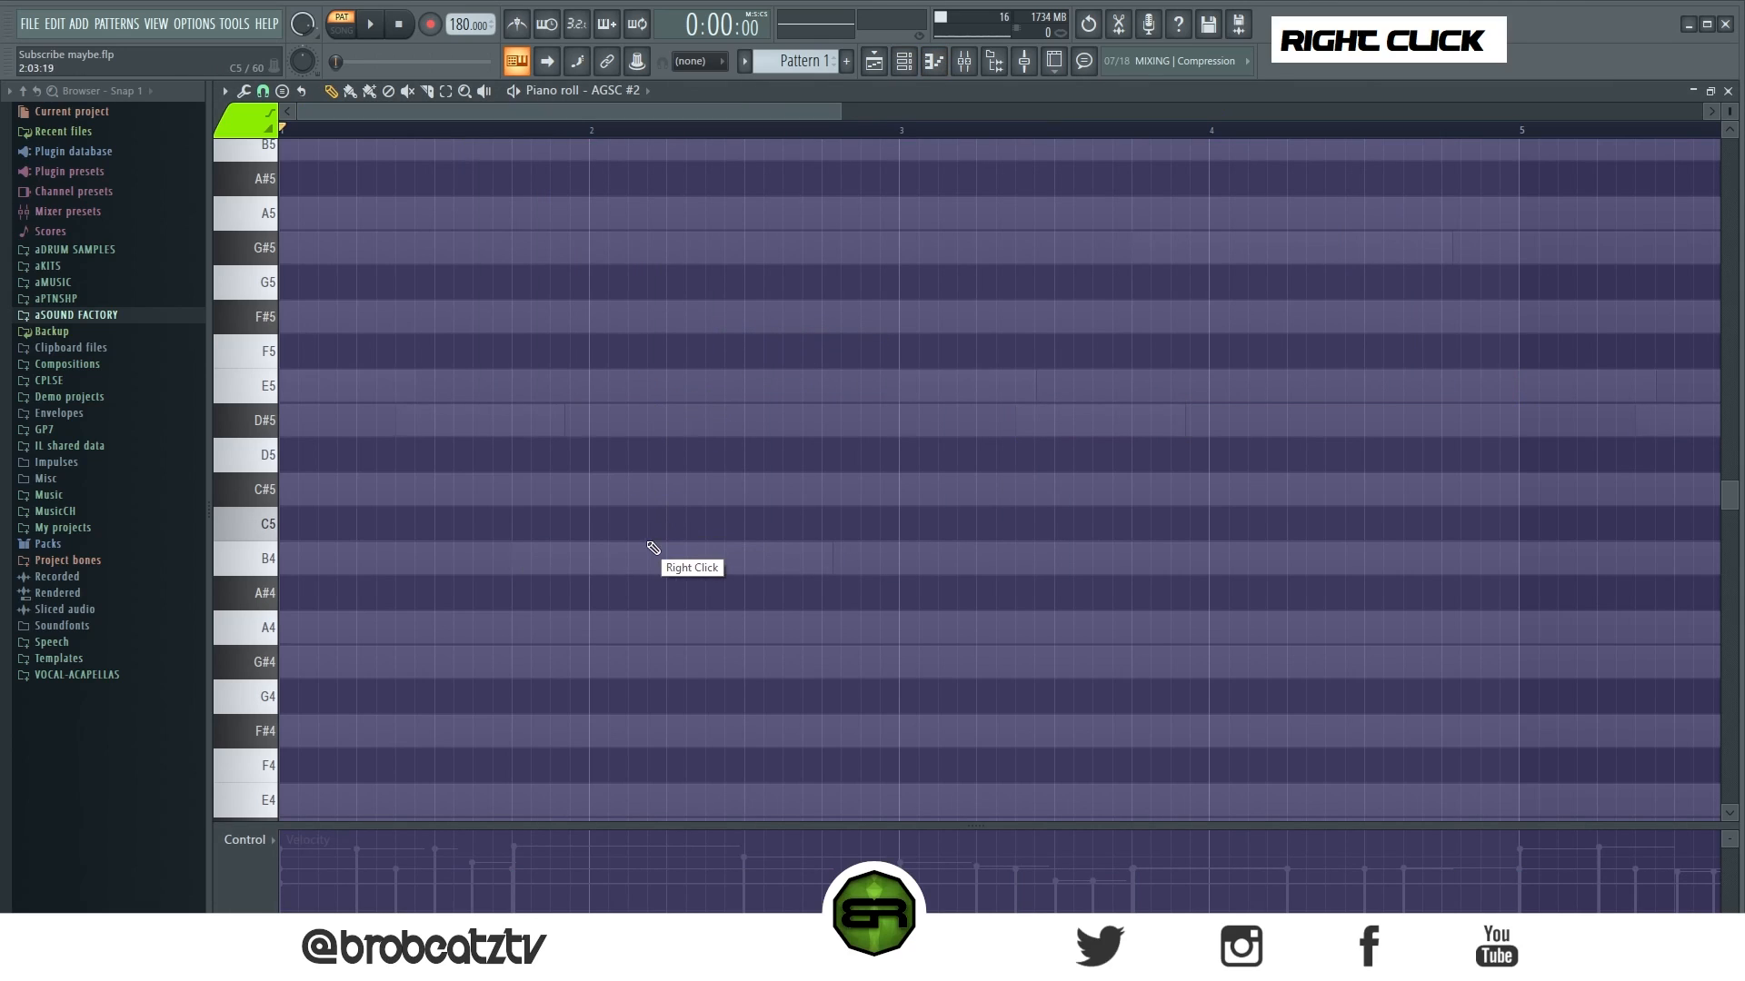
{"action": "left_click", "coordinate": [677, 558]}
{"action": "double_click", "coordinate": [800, 564]}
{"action": "left_click_drag", "start_coordinate": [809, 565], "coordinate": [721, 648]}
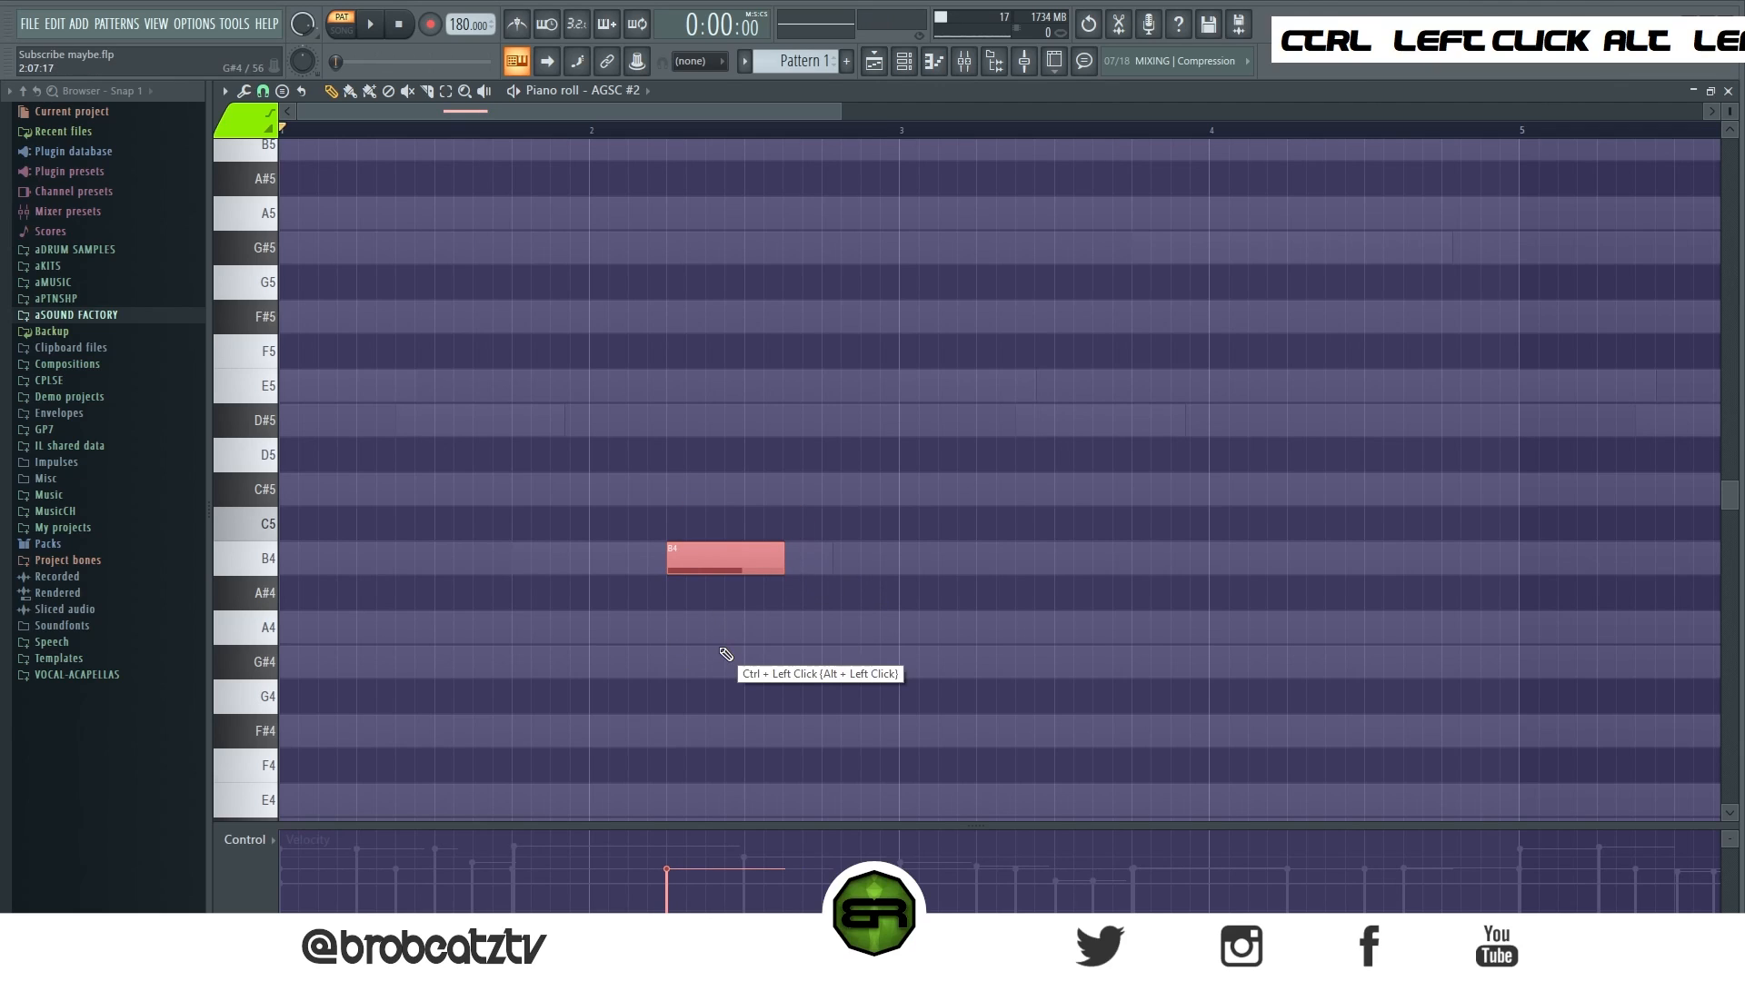
Step: Duplicate the B4 note an octave higher as B5, placed at step 10 of bar 2 with a length of 0:05:07
{"action": "left_click_drag", "start_coordinate": [705, 558], "coordinate": [669, 552]}
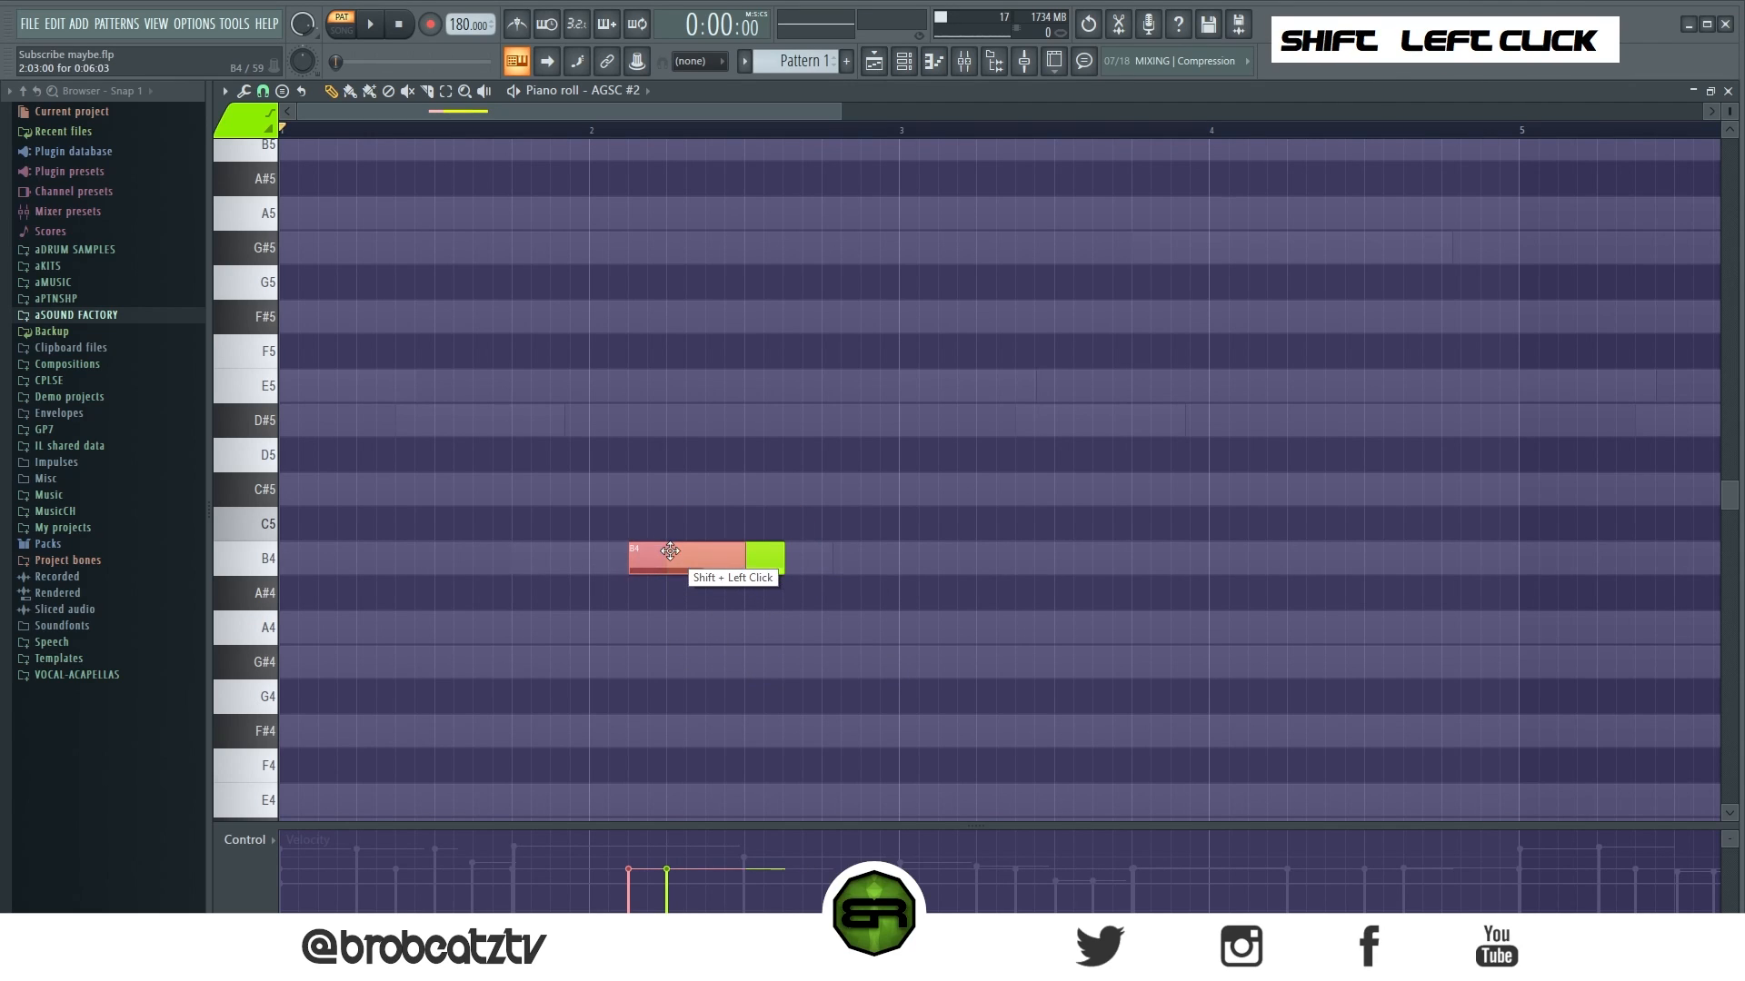
{"action": "key", "text": "ctrl+Up"}
{"action": "scroll", "coordinate": [726, 391], "scroll_direction": "up", "scroll_amount": 1}
{"action": "right_click", "coordinate": [683, 287]}
{"action": "left_click_drag", "start_coordinate": [673, 253], "coordinate": [791, 258]}
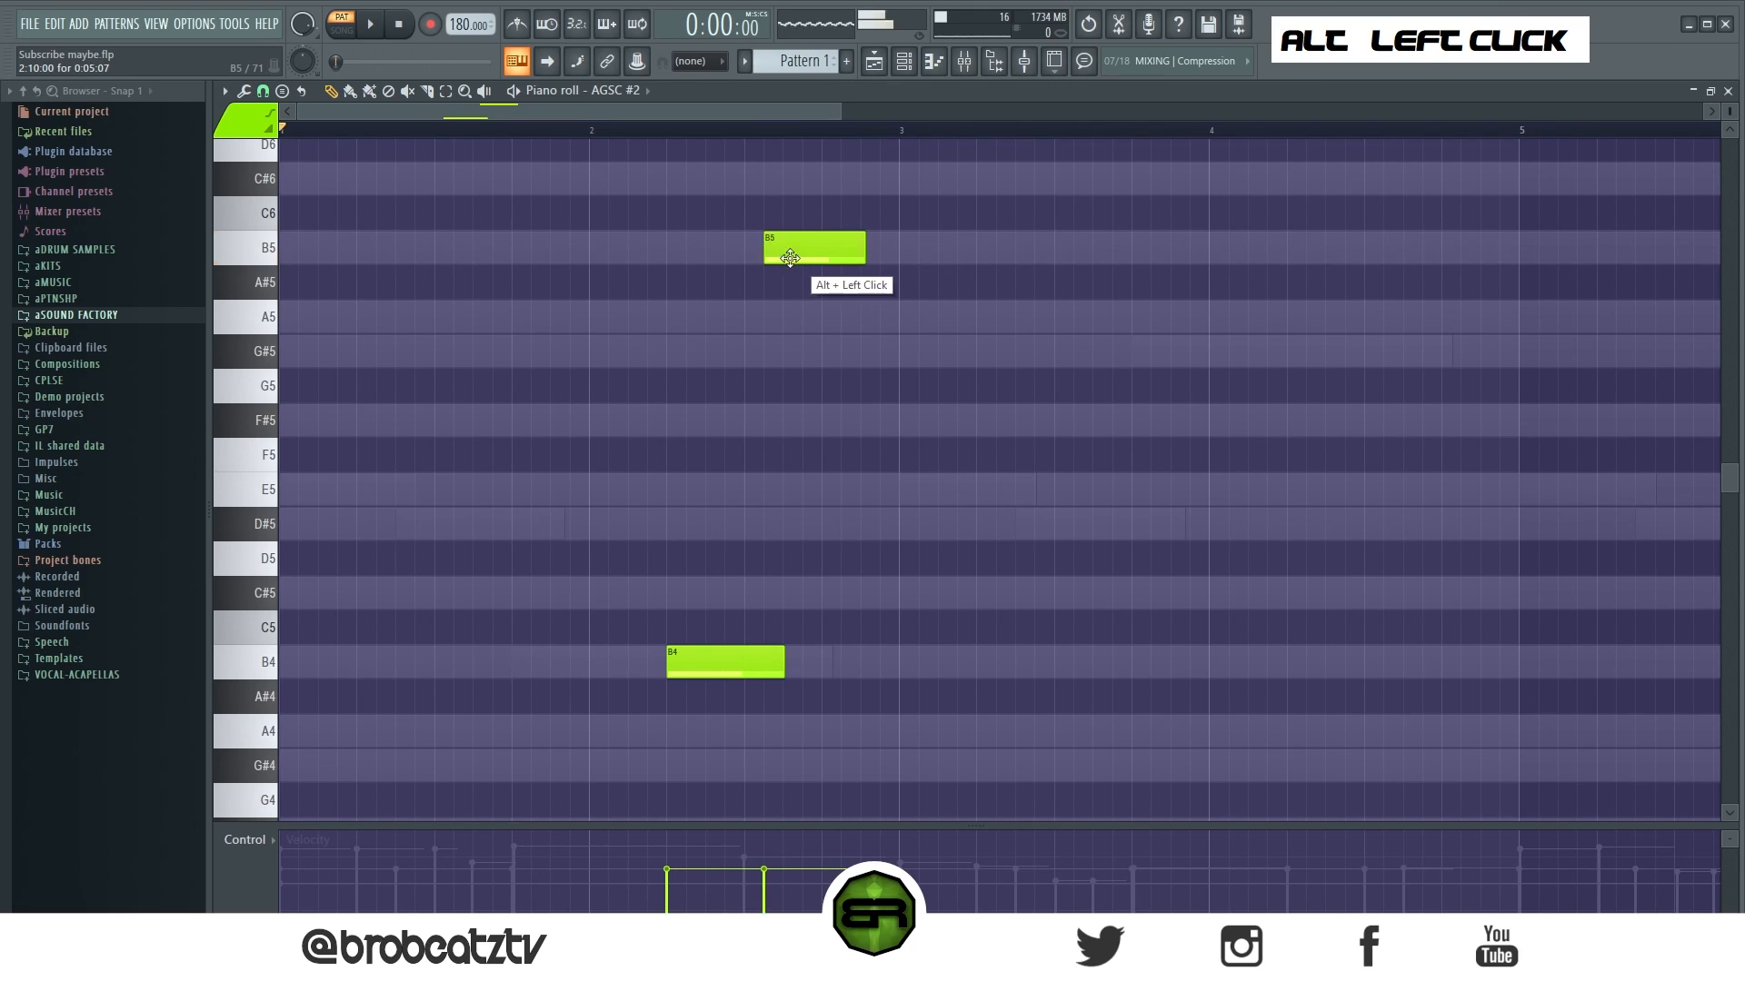
Step: Add a short A5 note at step 9 of bar 2, leading into the B5 note, and play the part
{"action": "left_click", "coordinate": [753, 334]}
{"action": "left_click_drag", "start_coordinate": [839, 320], "coordinate": [769, 322]}
{"action": "key", "text": "space"}
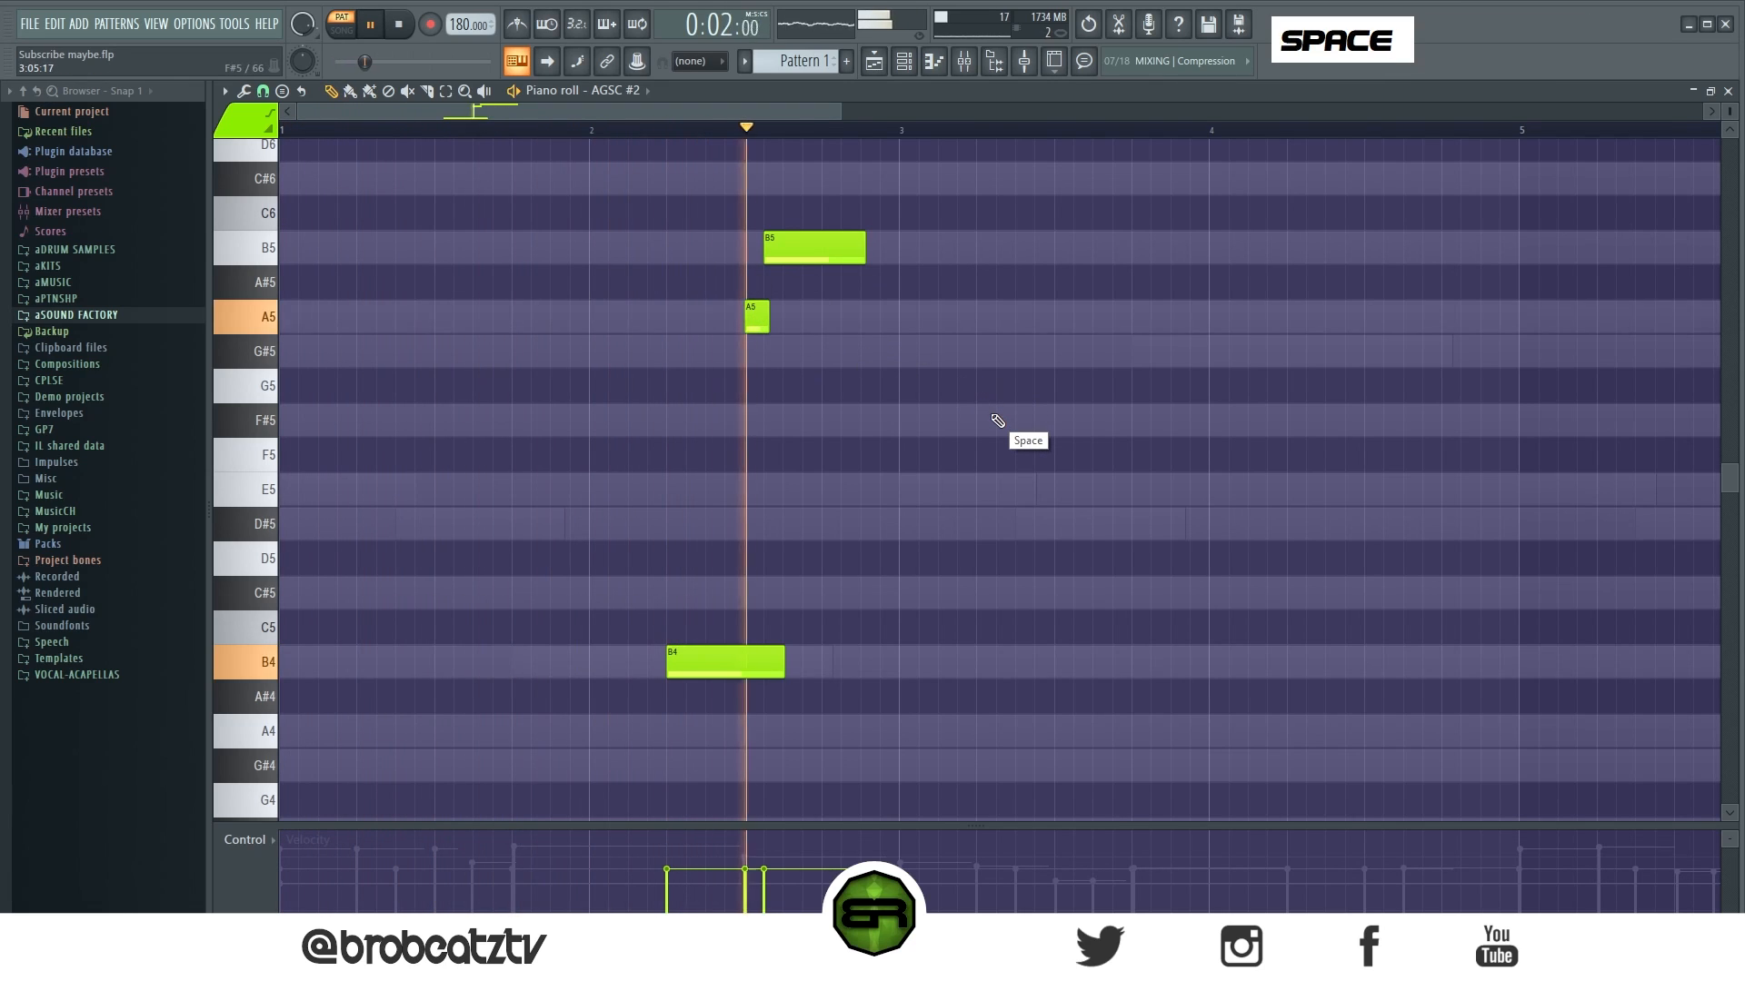
{"action": "key", "text": "space"}
Step: Add an F#5 note at step 13 of bar 2 with a length of 0:03:19 and play the phrase
{"action": "left_click", "coordinate": [832, 351]}
{"action": "key", "text": "space"}
{"action": "left_click_drag", "start_coordinate": [846, 353], "coordinate": [858, 426]}
{"action": "key", "text": "space"}
{"action": "key", "text": "space"}
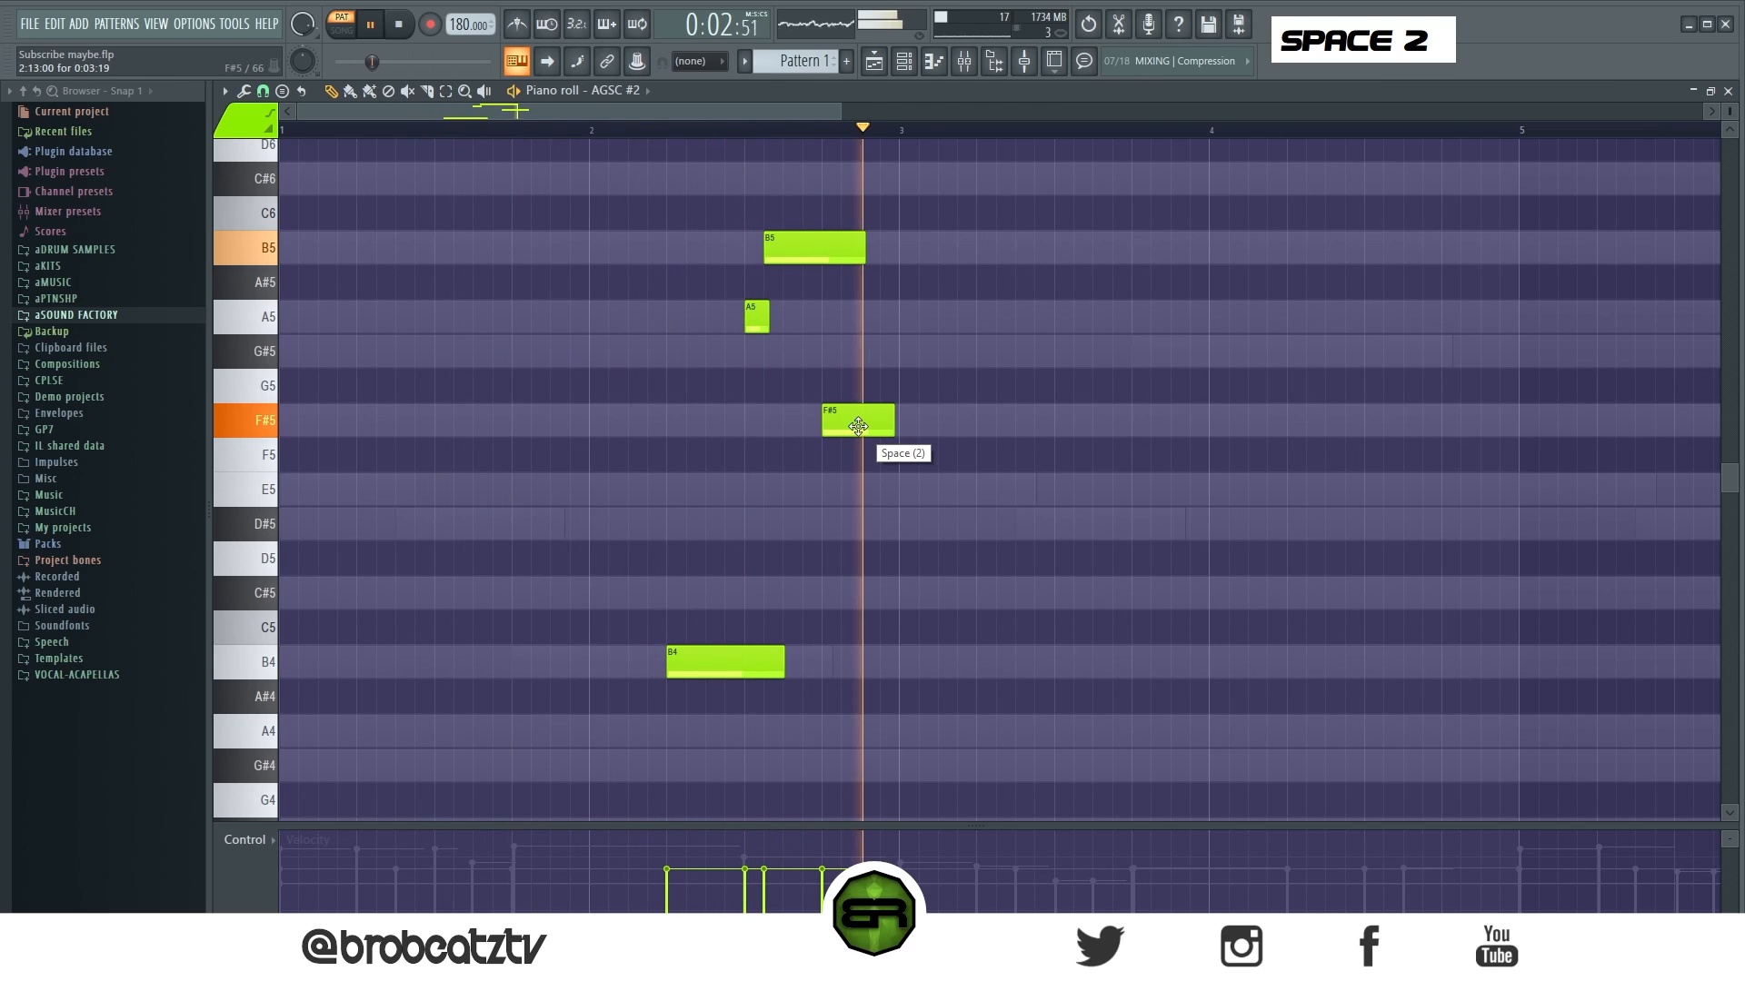
{"action": "key", "text": "space"}
Step: Duplicate the complete four-note phrase so that the copy starts at the beginning of bar 4
{"action": "left_click_drag", "start_coordinate": [639, 227], "coordinate": [1044, 826]}
{"action": "right_click", "coordinate": [872, 585]}
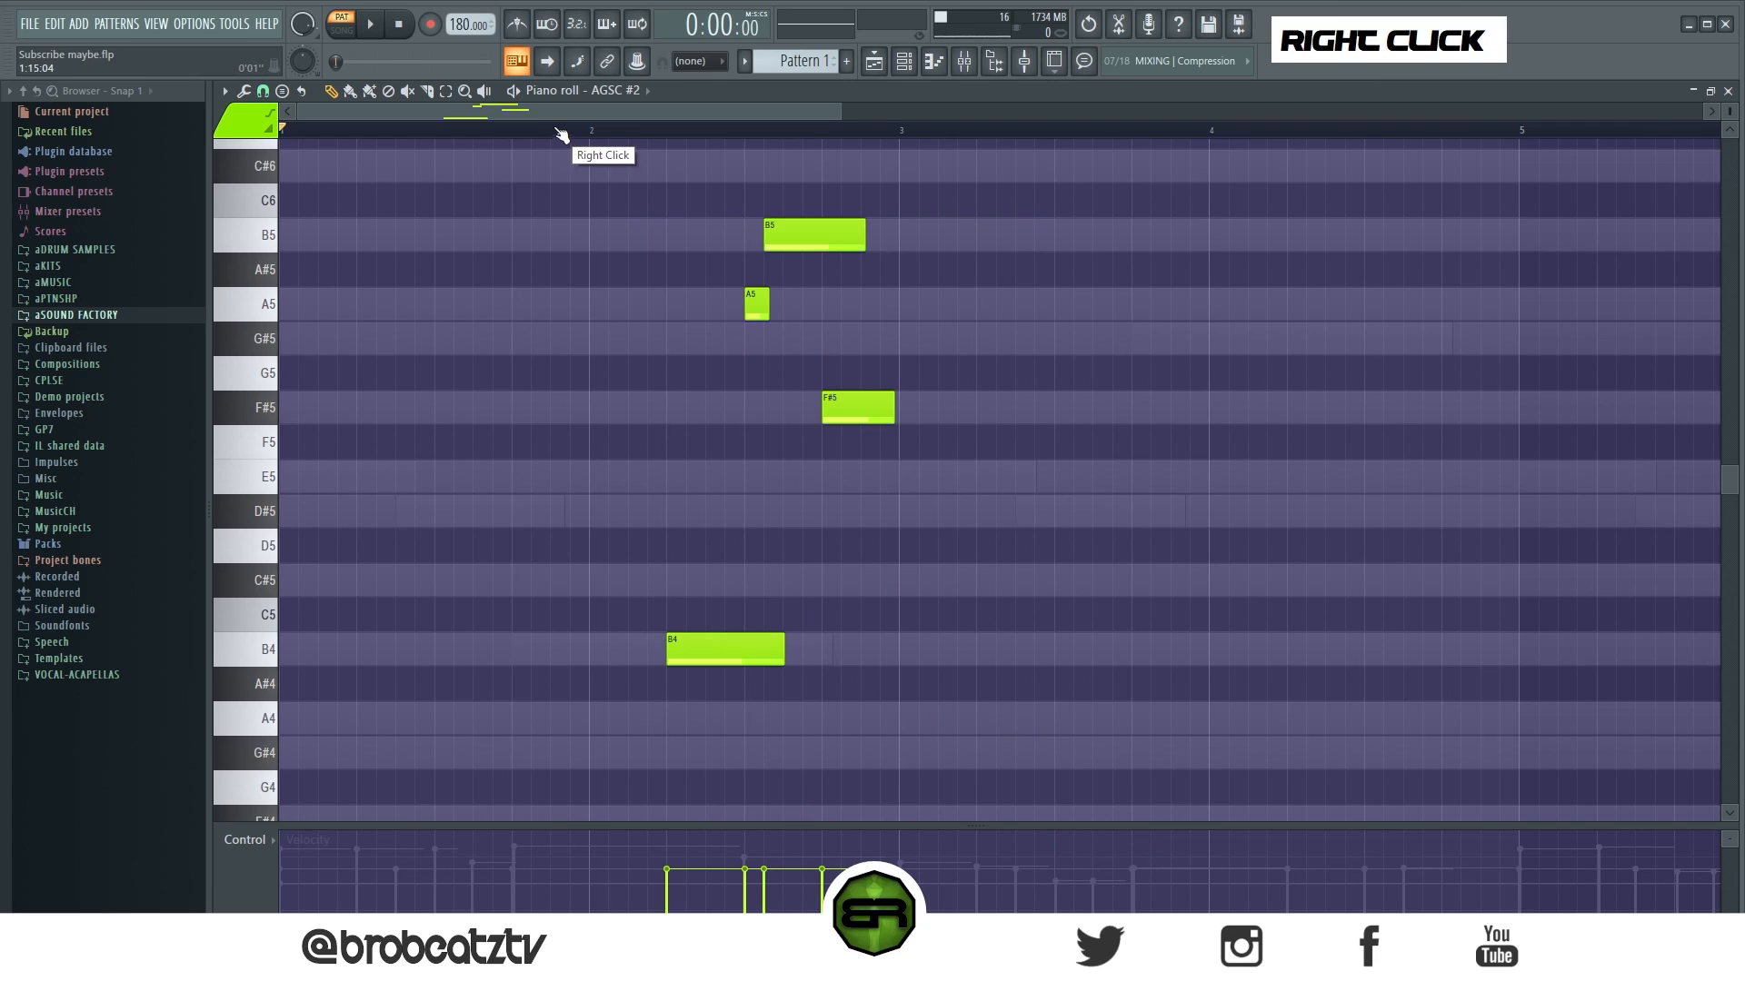
{"action": "key", "text": "ctrl+a"}
{"action": "left_click_drag", "start_coordinate": [696, 642], "coordinate": [1239, 642]}
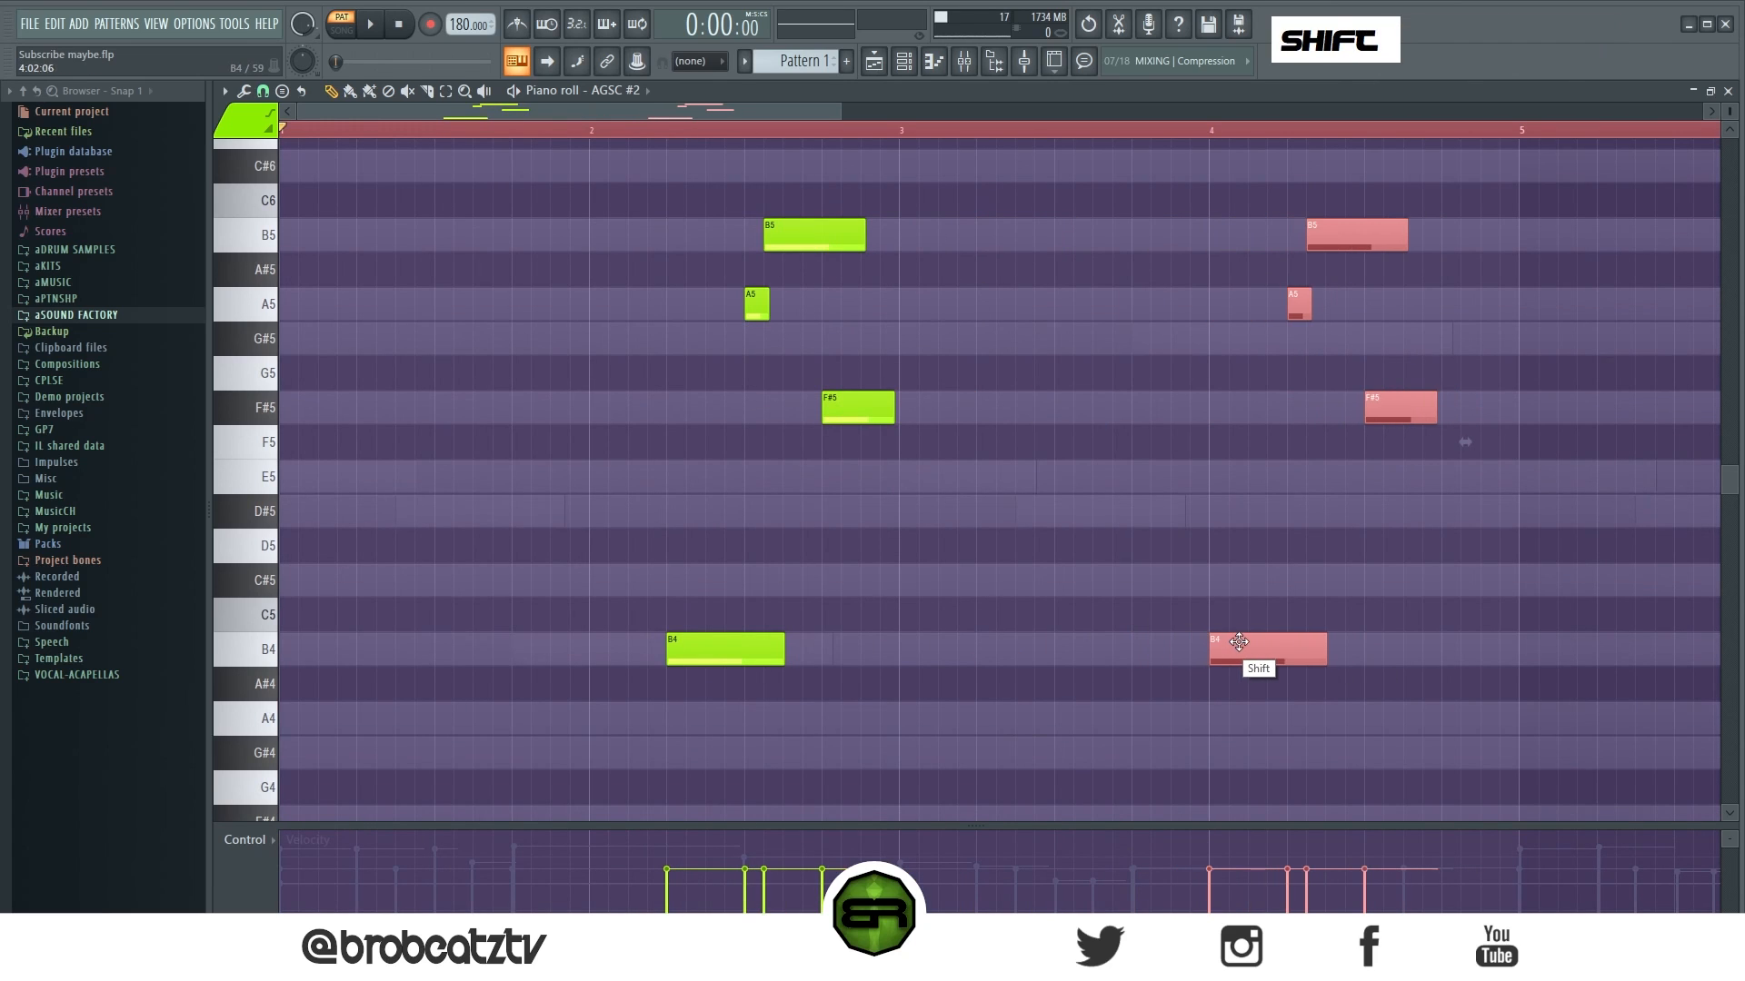
Step: Transpose the upper three notes of the bar 4 copy down to F#5, G#5 and D#5
{"action": "left_click_drag", "start_coordinate": [771, 111], "coordinate": [871, 138]}
{"action": "right_click", "coordinate": [909, 375]}
{"action": "left_click_drag", "start_coordinate": [984, 219], "coordinate": [1237, 552]}
{"action": "left_click_drag", "start_coordinate": [1081, 240], "coordinate": [1081, 338]}
{"action": "right_click", "coordinate": [963, 341]}
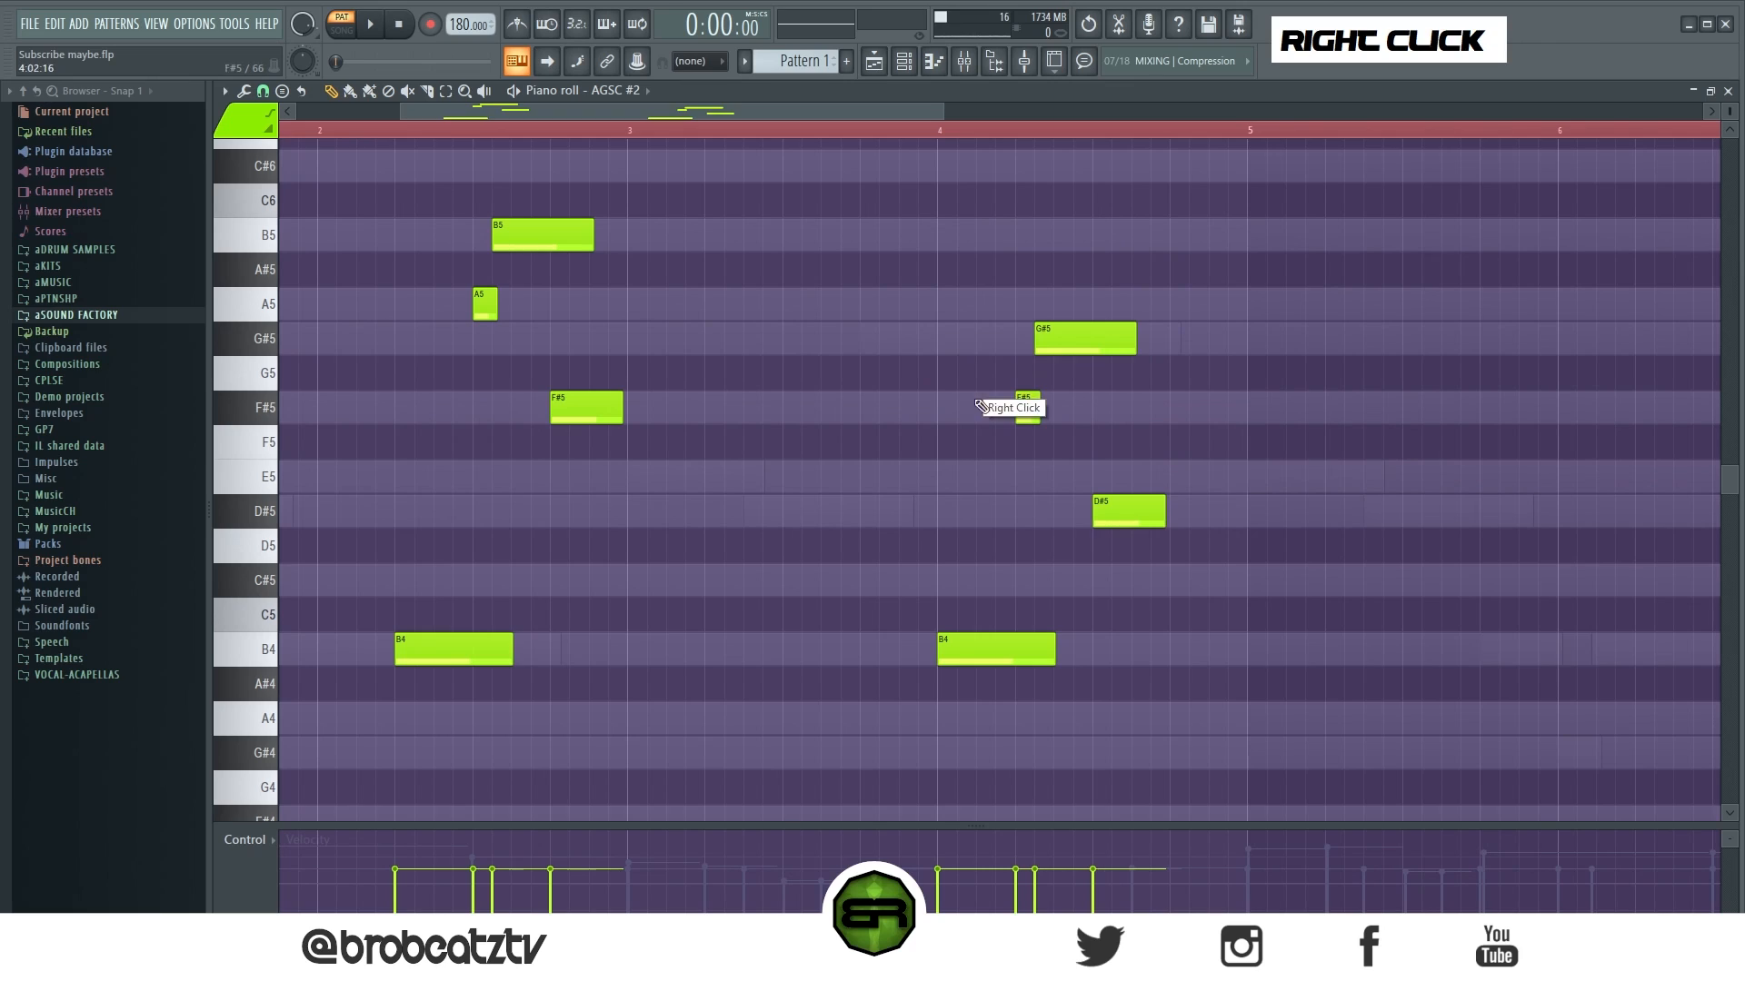
Step: Lower the B4 note in bar 4 to G#4 and play the phrase from bar 2
{"action": "left_click", "coordinate": [1113, 525], "text": "ctrl"}
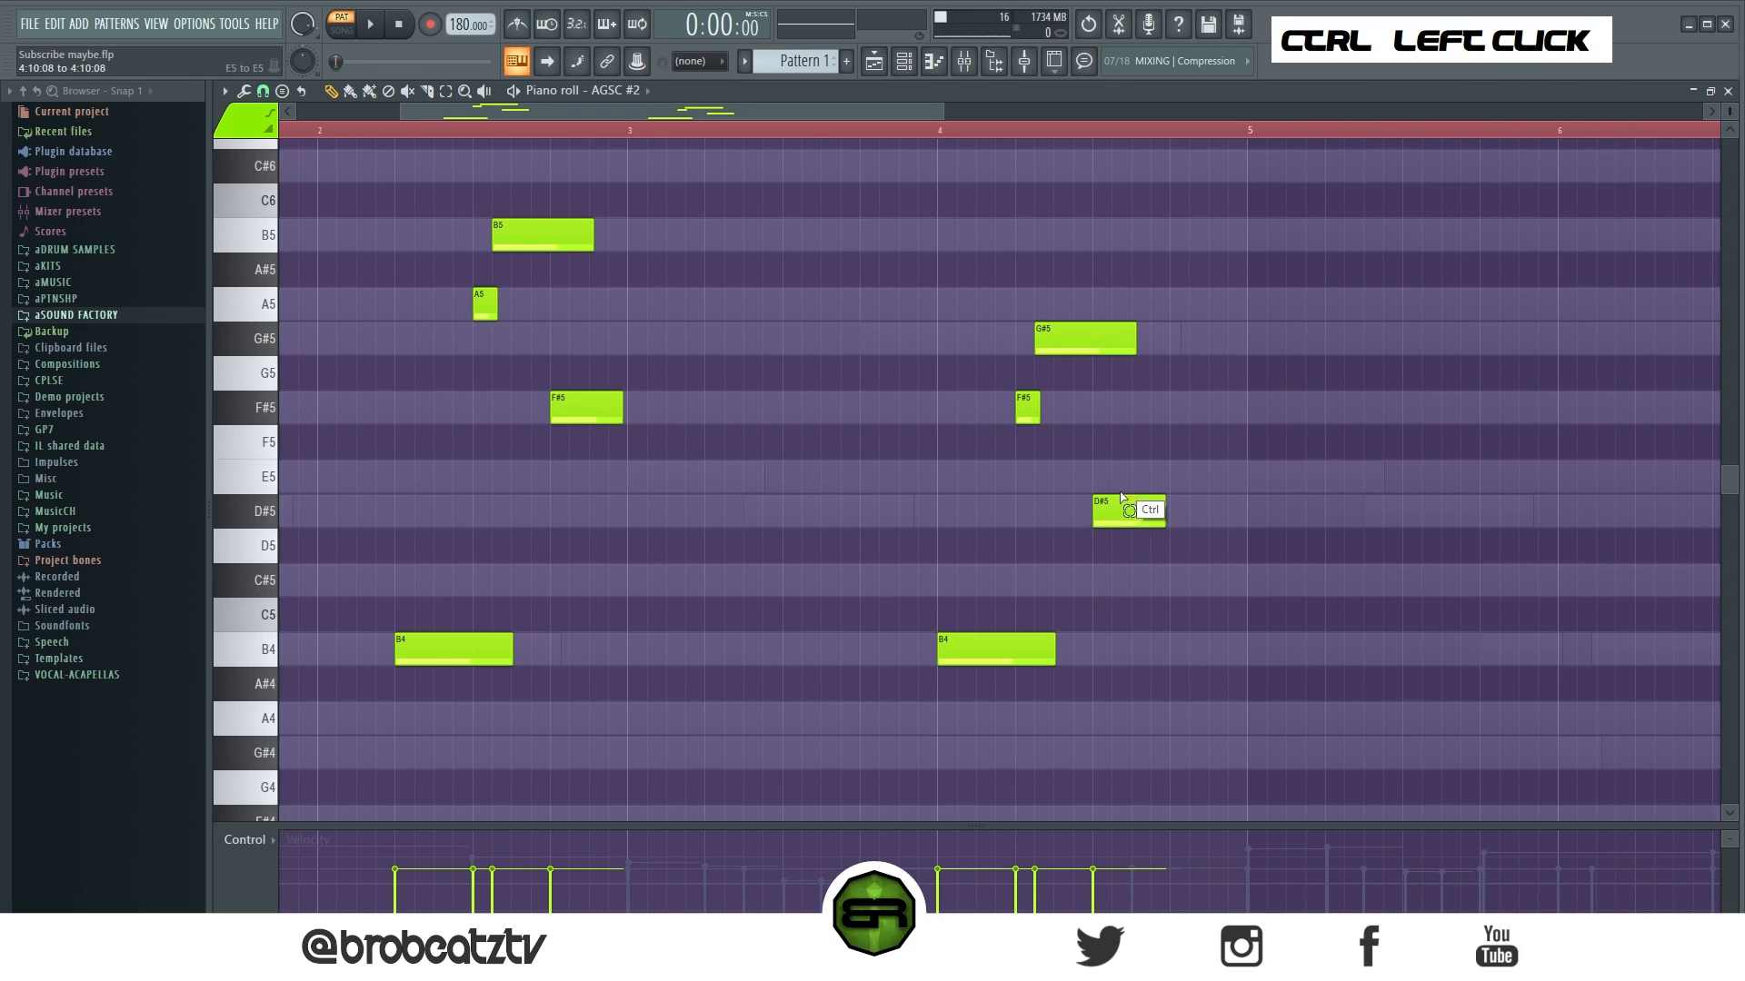
{"action": "right_click", "coordinate": [928, 189]}
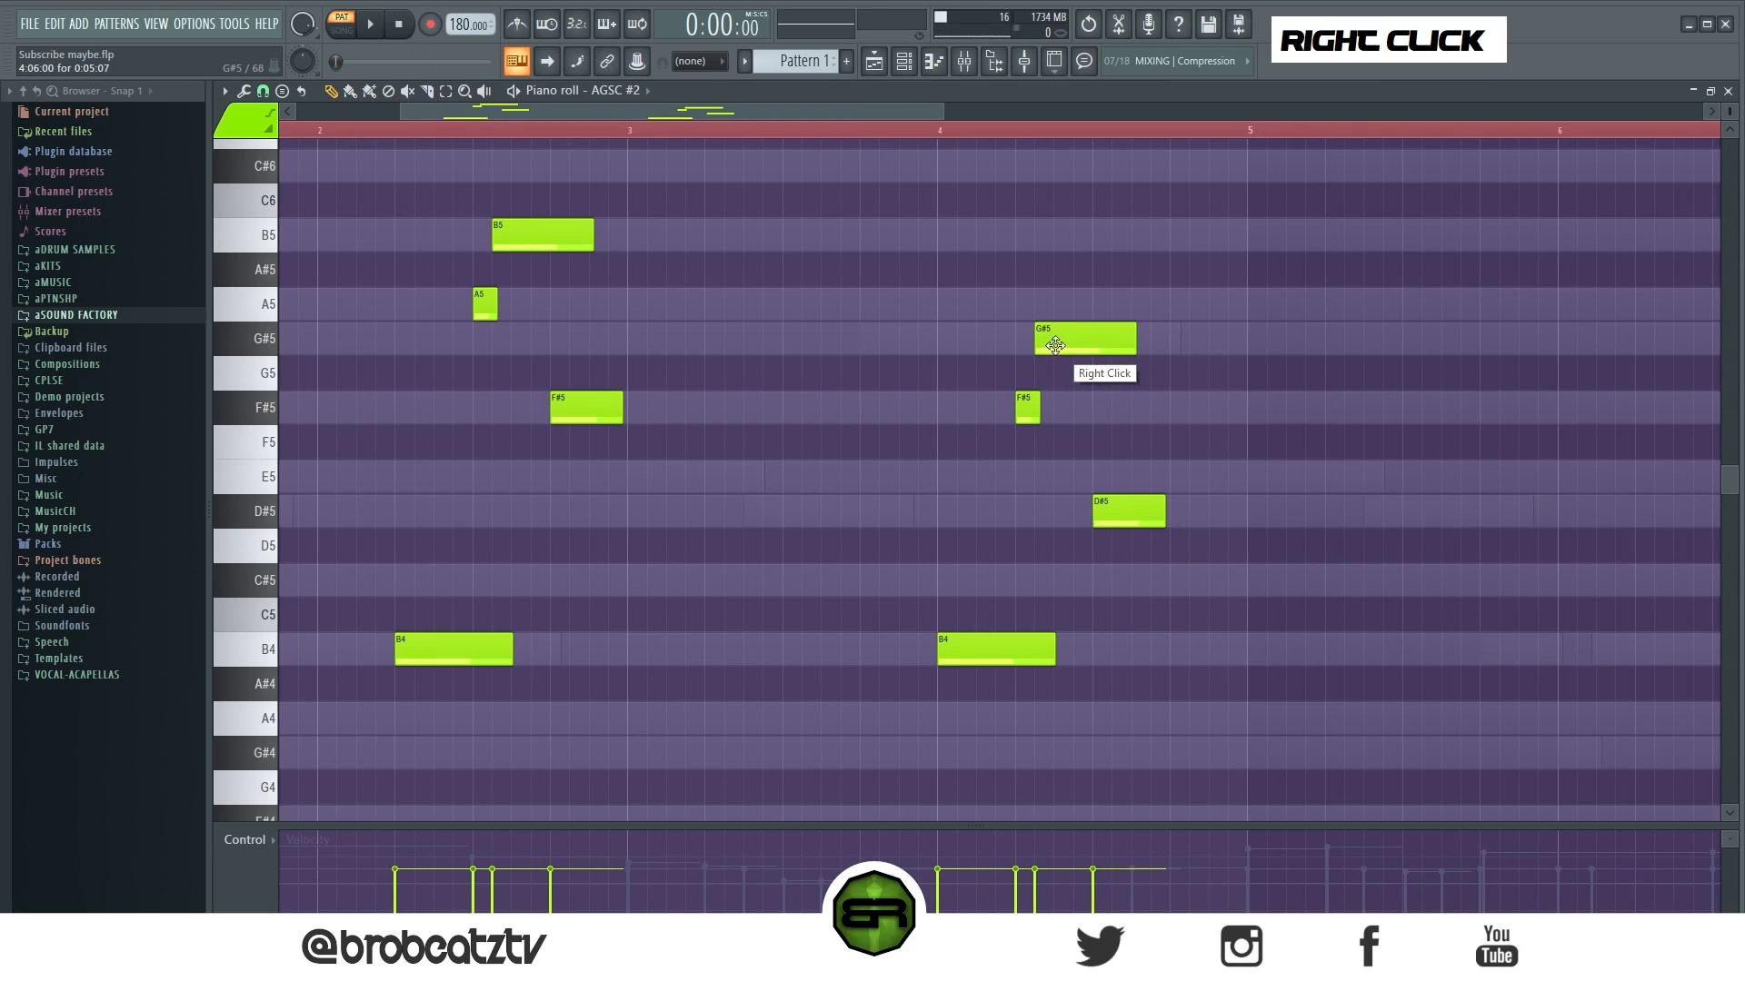
{"action": "left_click", "coordinate": [992, 640], "text": "ctrl"}
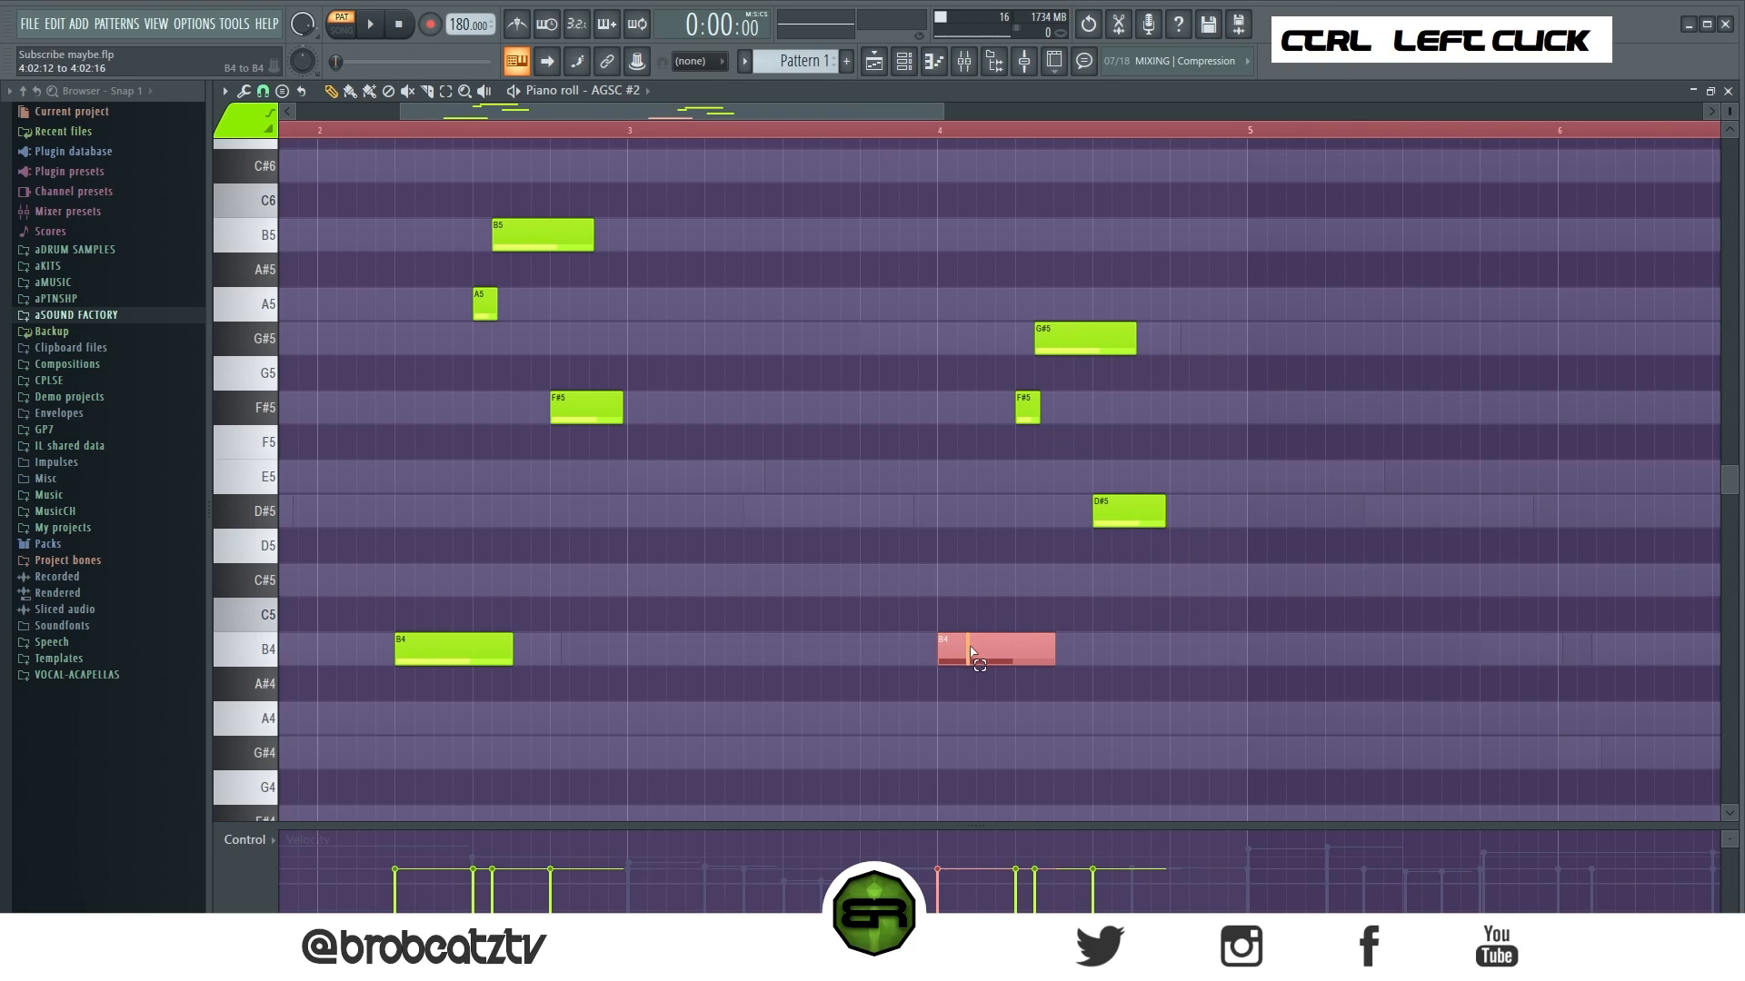
{"action": "mouse_move", "coordinate": [975, 647]}
{"action": "left_mouse_down"}
{"action": "mouse_move", "coordinate": [996, 750]}
{"action": "mouse_move", "coordinate": [967, 718]}
{"action": "left_mouse_up"}
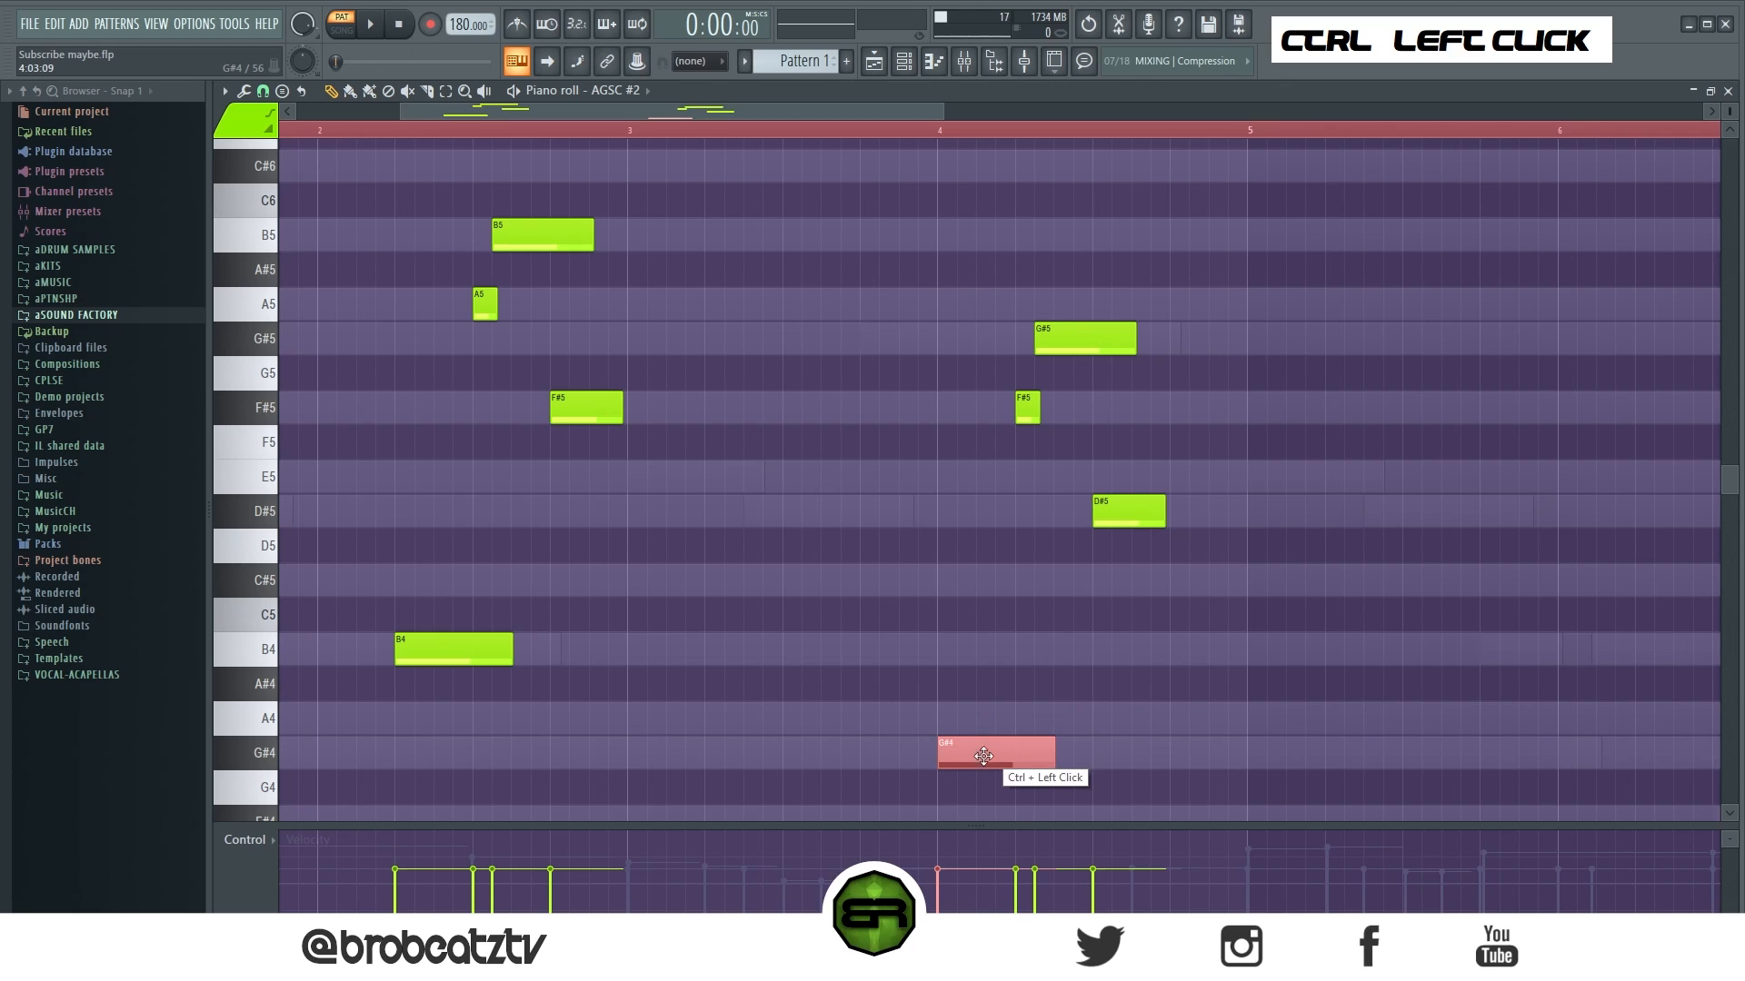
{"action": "left_click", "coordinate": [368, 130]}
{"action": "key", "text": "space"}
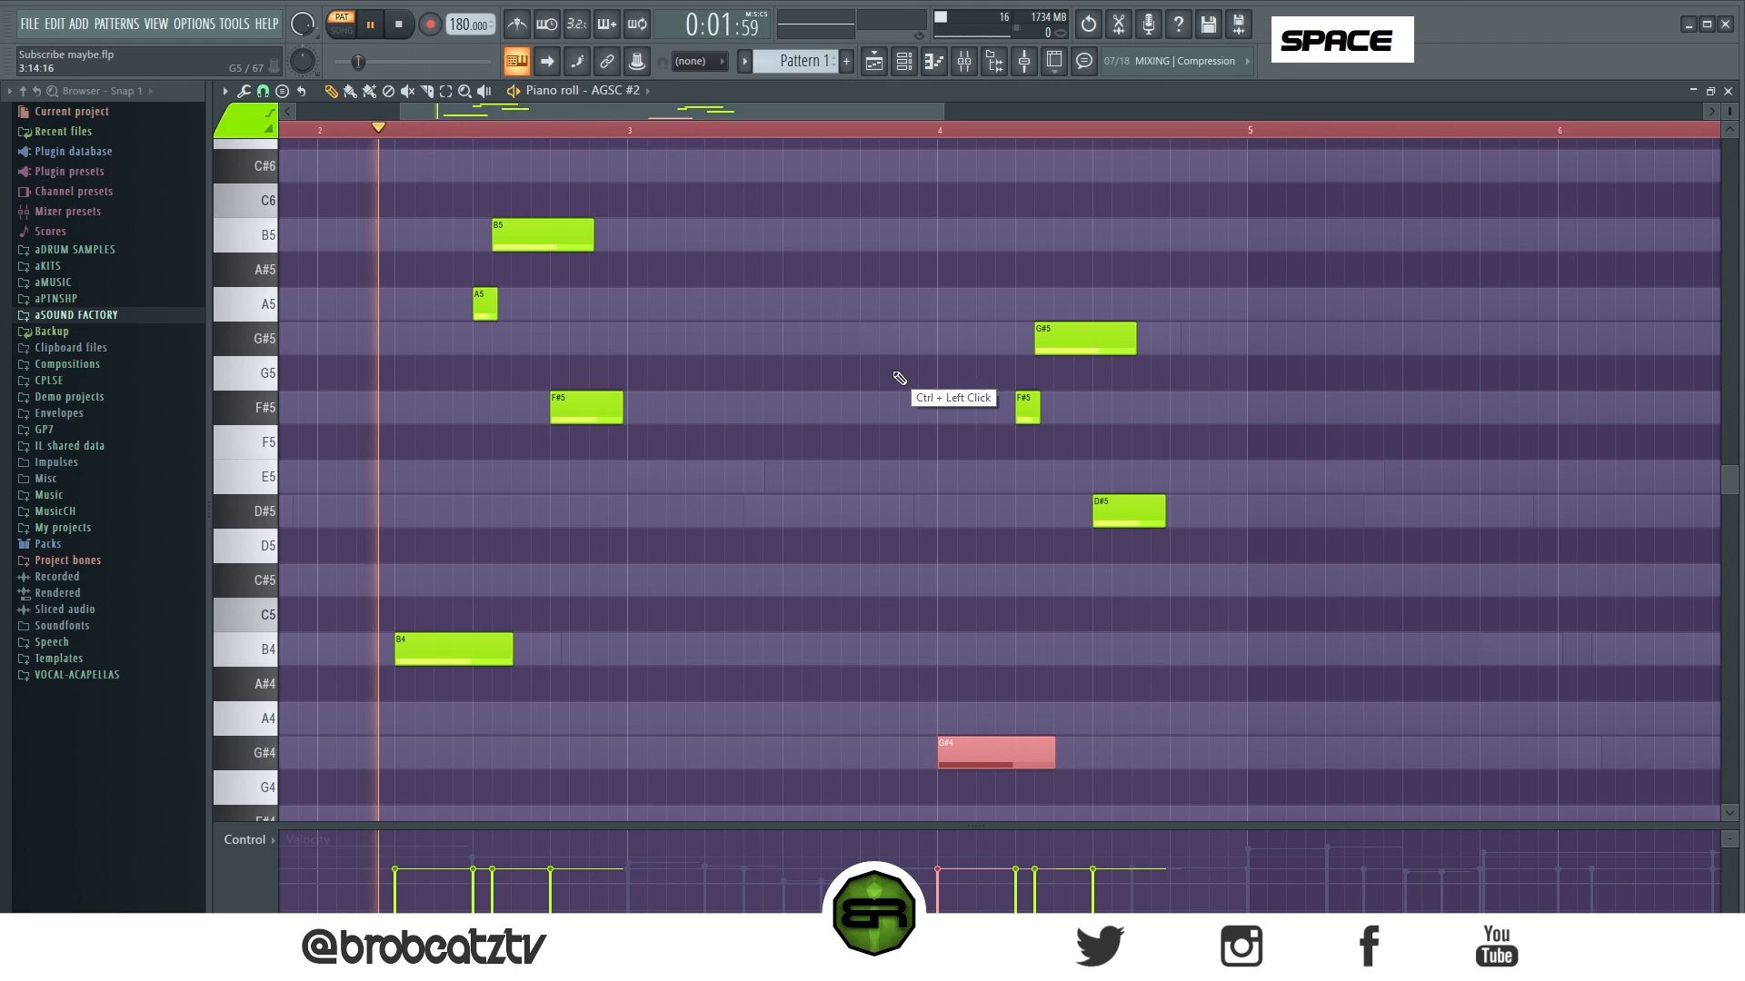
{"action": "scroll", "coordinate": [1000, 436], "scroll_direction": "down", "scroll_amount": 3}
{"action": "right_click", "coordinate": [1325, 567]}
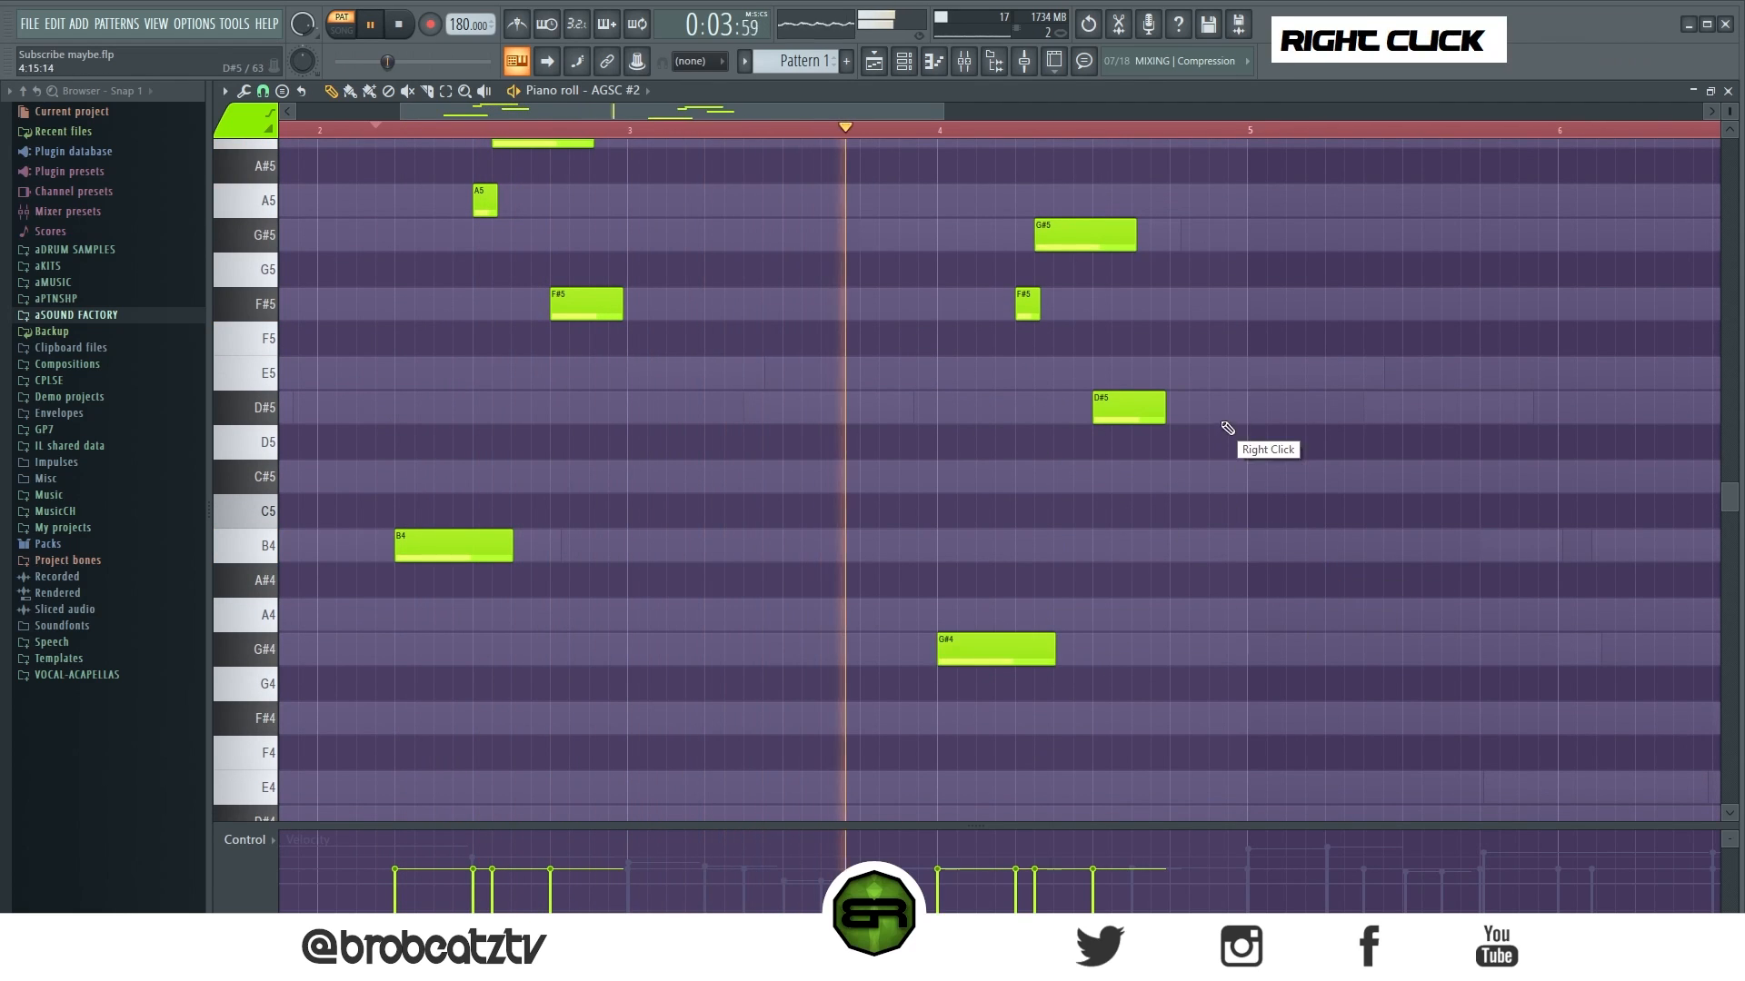
{"action": "key", "text": "space"}
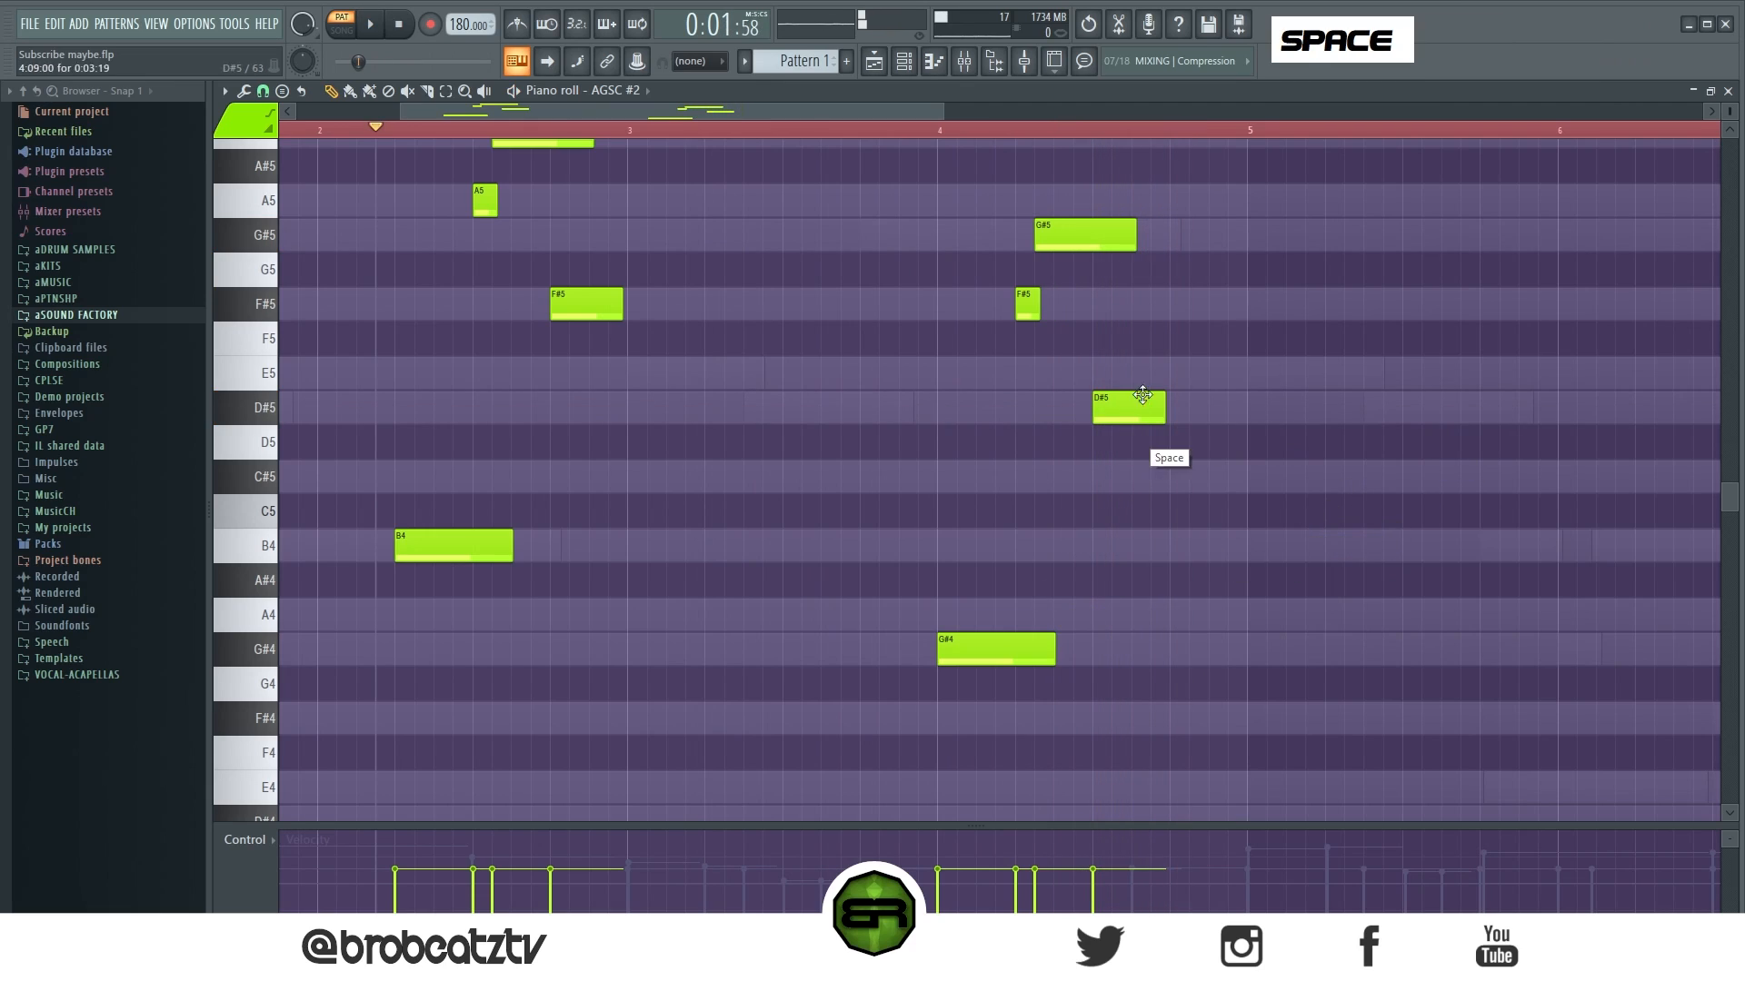
Step: Move bar 4's lowest note to F#4 and its last note to E5, play them, and lengthen the E5 to about six steps
{"action": "left_click_drag", "start_coordinate": [1147, 413], "coordinate": [1131, 375]}
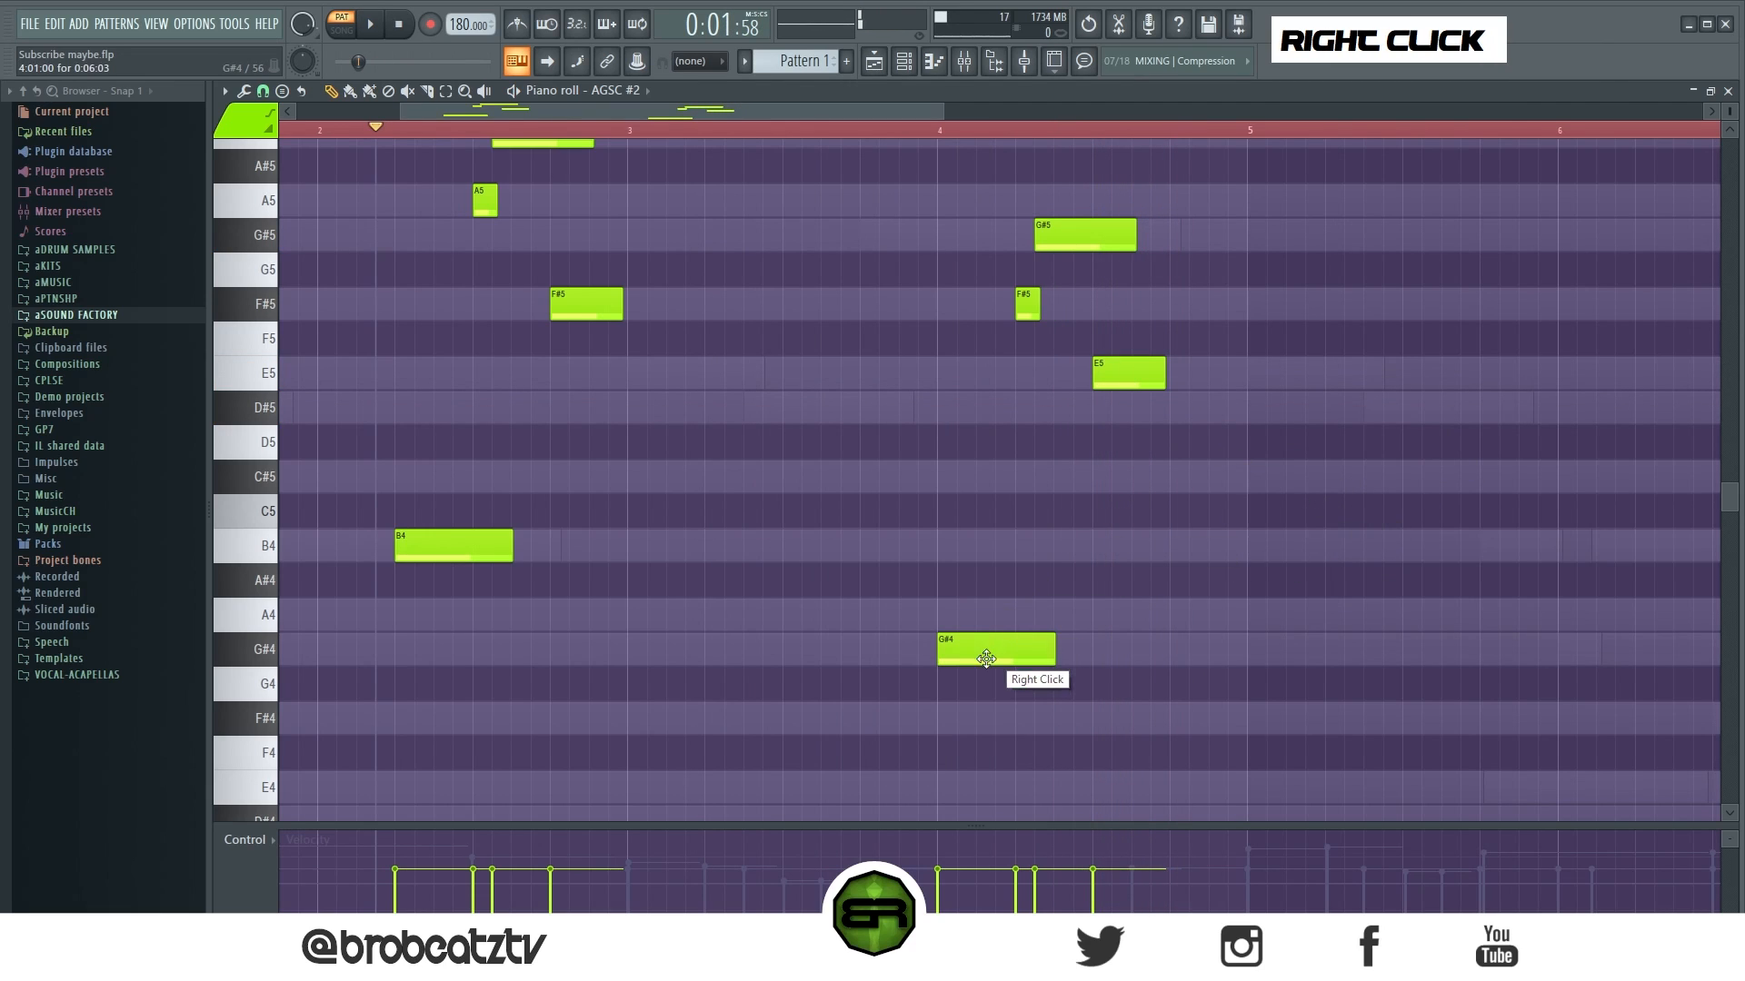
{"action": "left_click_drag", "start_coordinate": [995, 652], "coordinate": [995, 722]}
{"action": "key", "text": "space"}
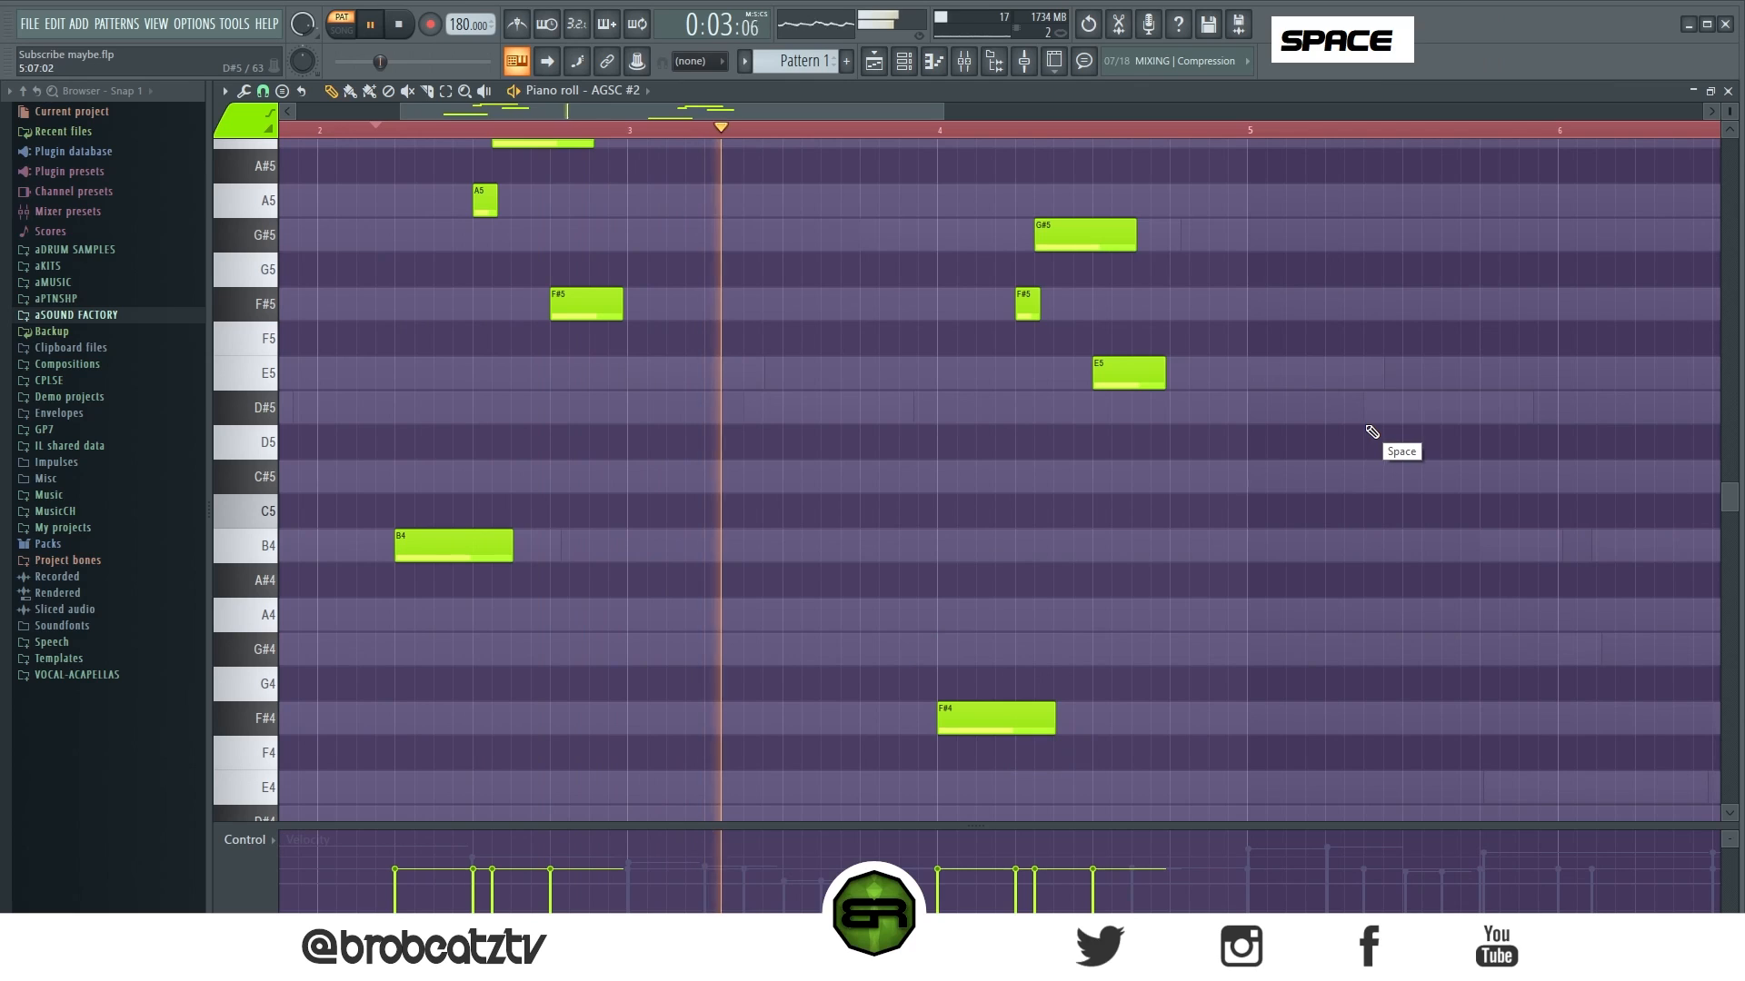
{"action": "key", "text": "space"}
{"action": "left_click_drag", "start_coordinate": [1166, 372], "coordinate": [1206, 372]}
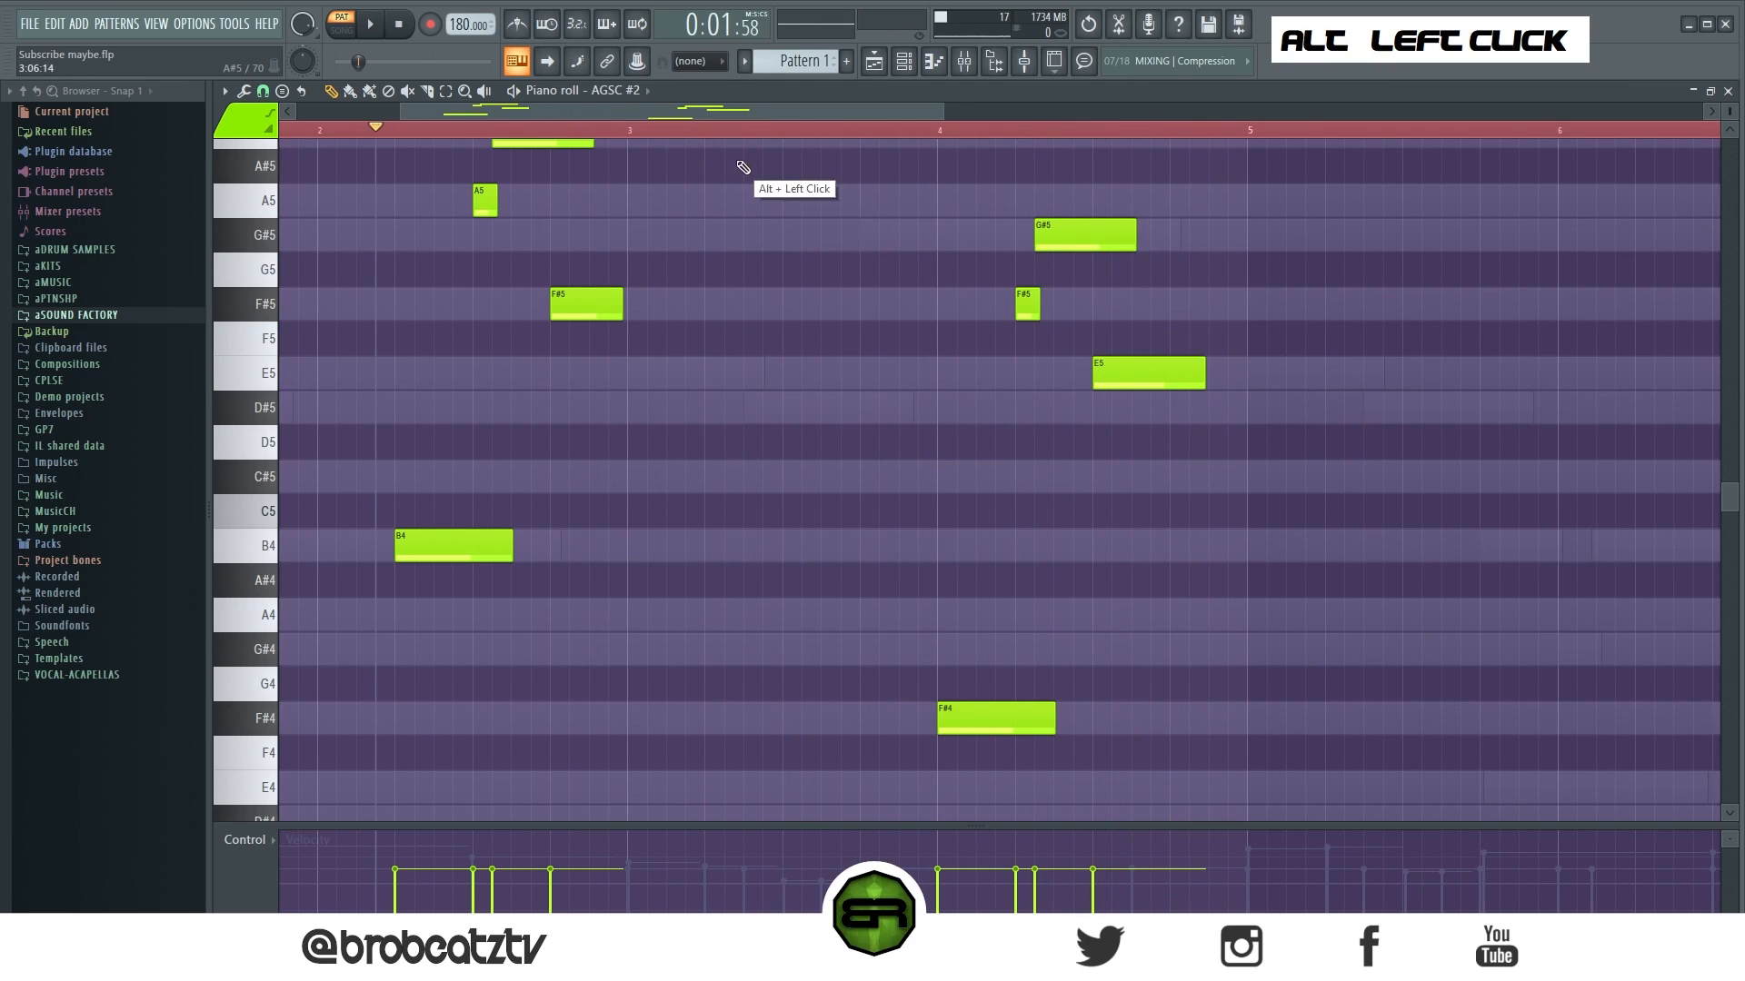
Step: Duplicate all the notes four bars further on, starting at step 5 of bar 6, and clear the time selection
{"action": "scroll", "coordinate": [739, 137], "scroll_direction": "down", "scroll_amount": 4}
{"action": "scroll", "coordinate": [1738, 246], "scroll_direction": "up", "scroll_amount": 3}
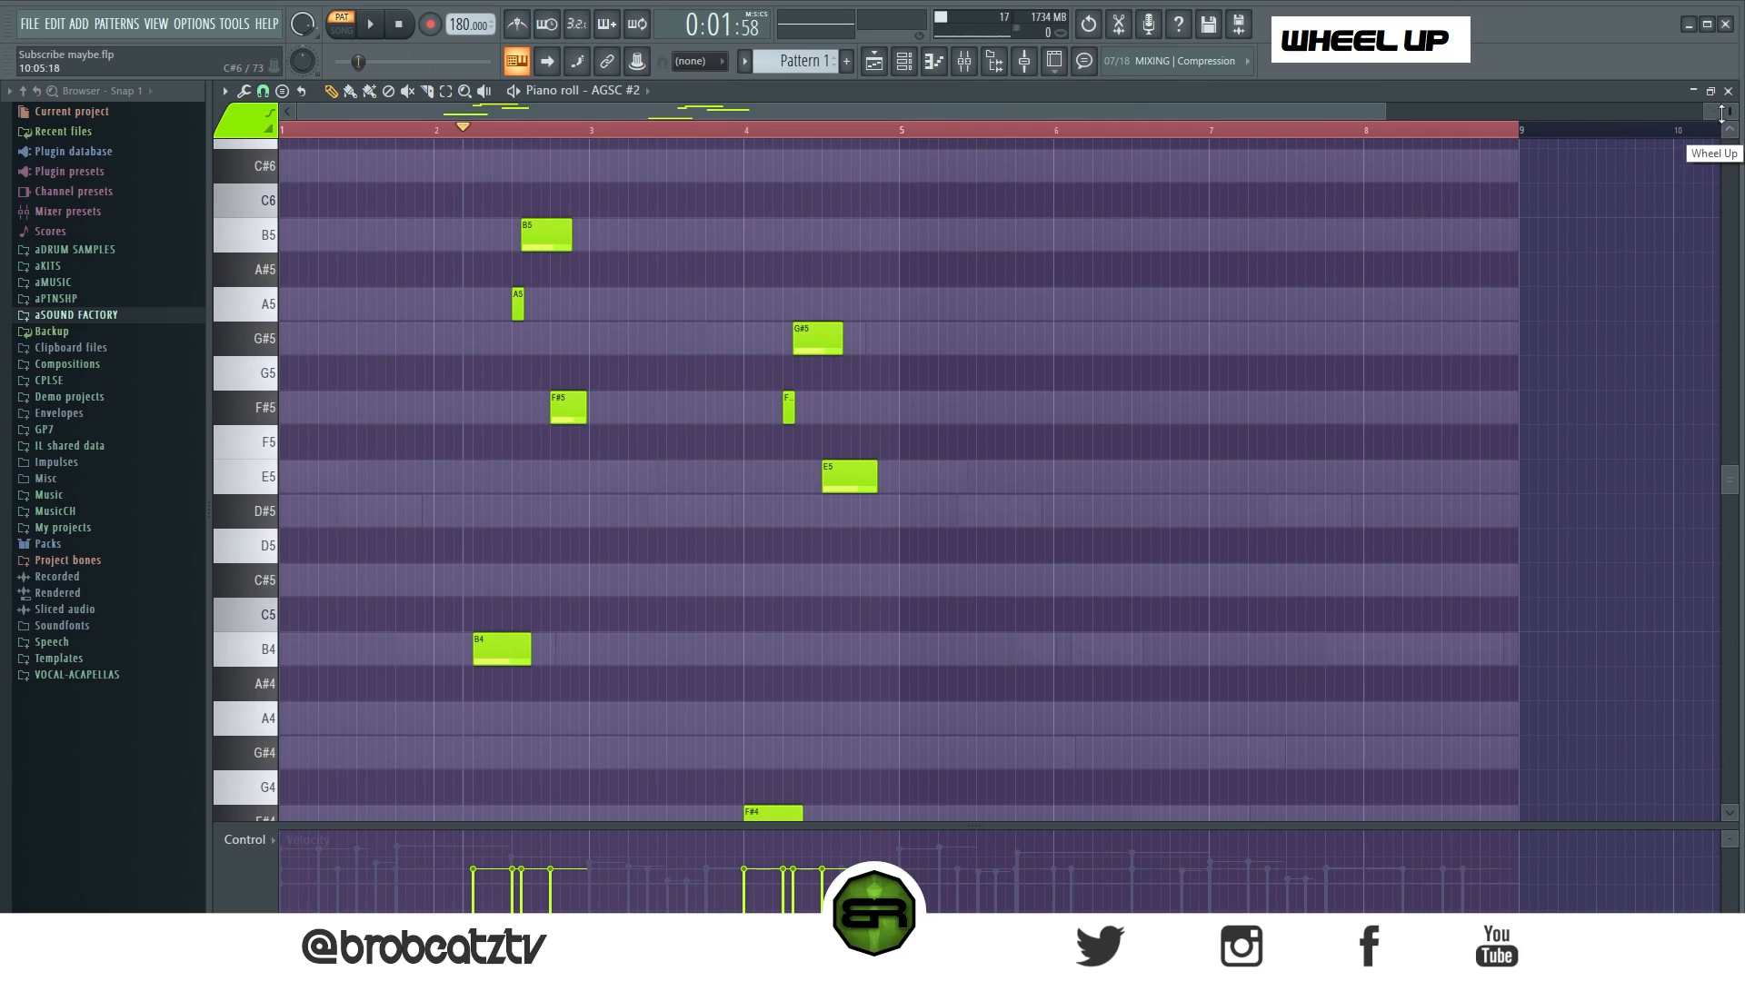
{"action": "scroll", "coordinate": [1722, 111], "scroll_direction": "up", "scroll_amount": 1}
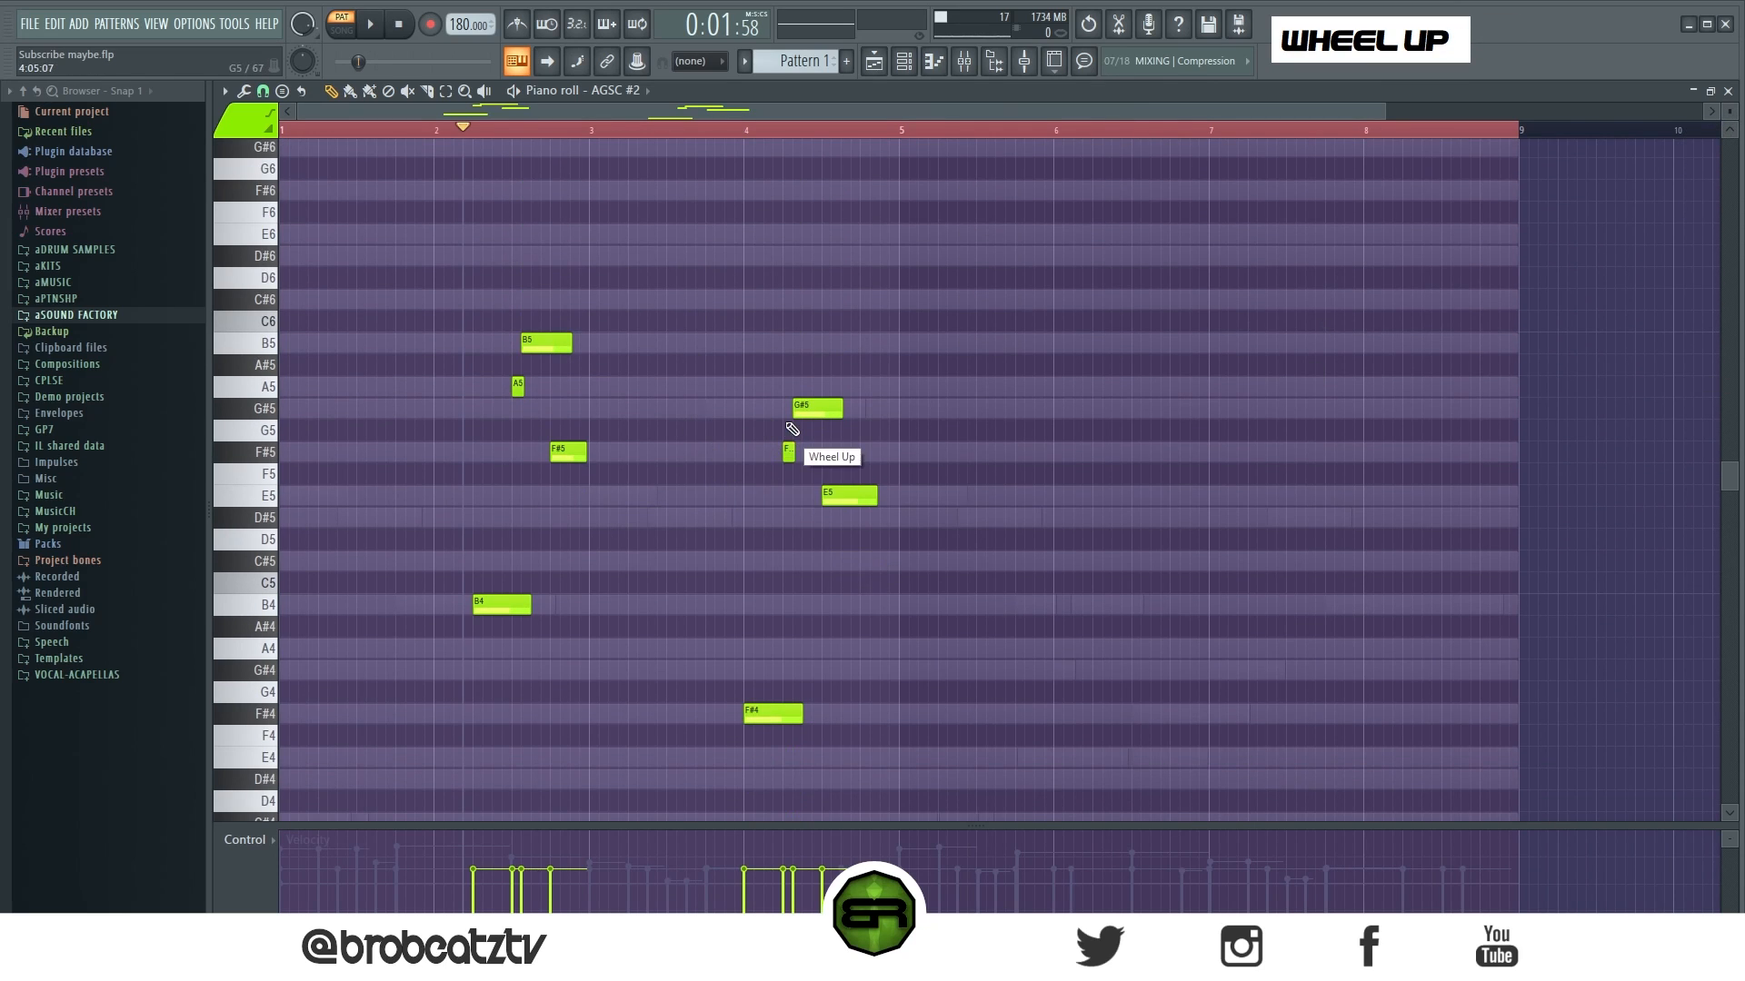
{"action": "left_click", "coordinate": [789, 452], "text": "ctrl+shift"}
{"action": "left_click", "coordinate": [773, 714], "text": "ctrl+shift"}
{"action": "key", "text": "ctrl+a"}
{"action": "left_click_drag", "start_coordinate": [496, 604], "coordinate": [1115, 602]}
{"action": "right_click", "coordinate": [1097, 548]}
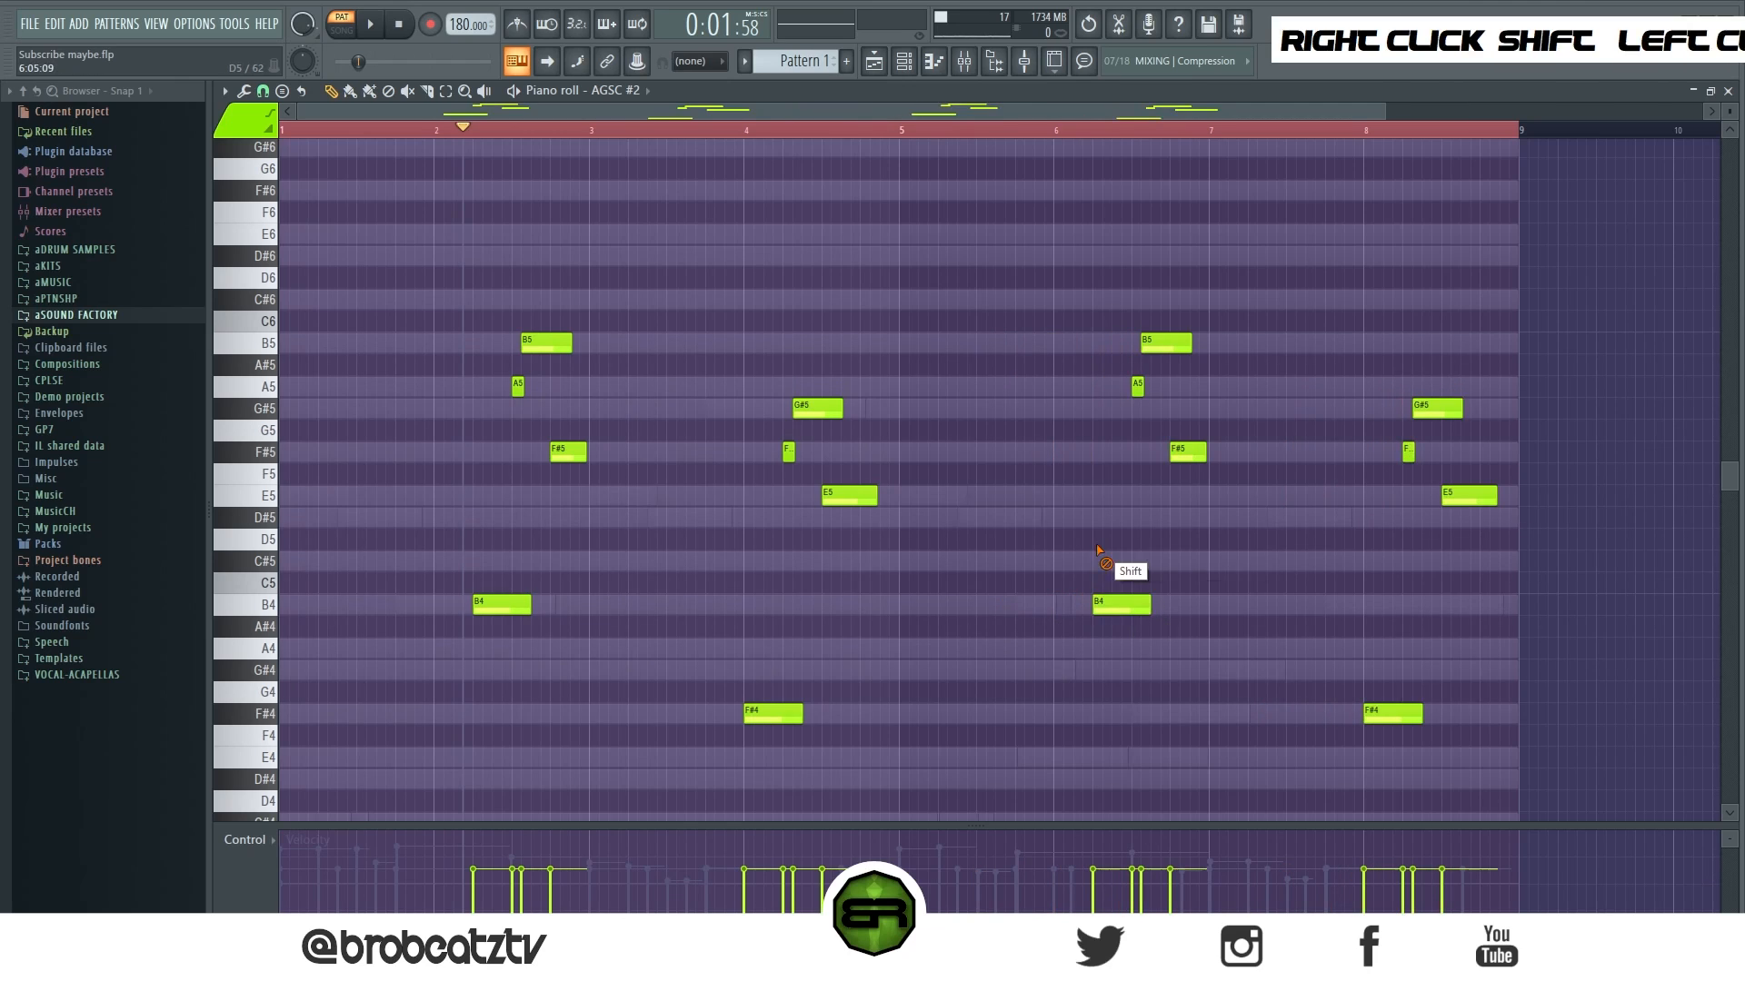
{"action": "double_click", "coordinate": [870, 130]}
{"action": "left_click_drag", "start_coordinate": [870, 130], "coordinate": [192, 164]}
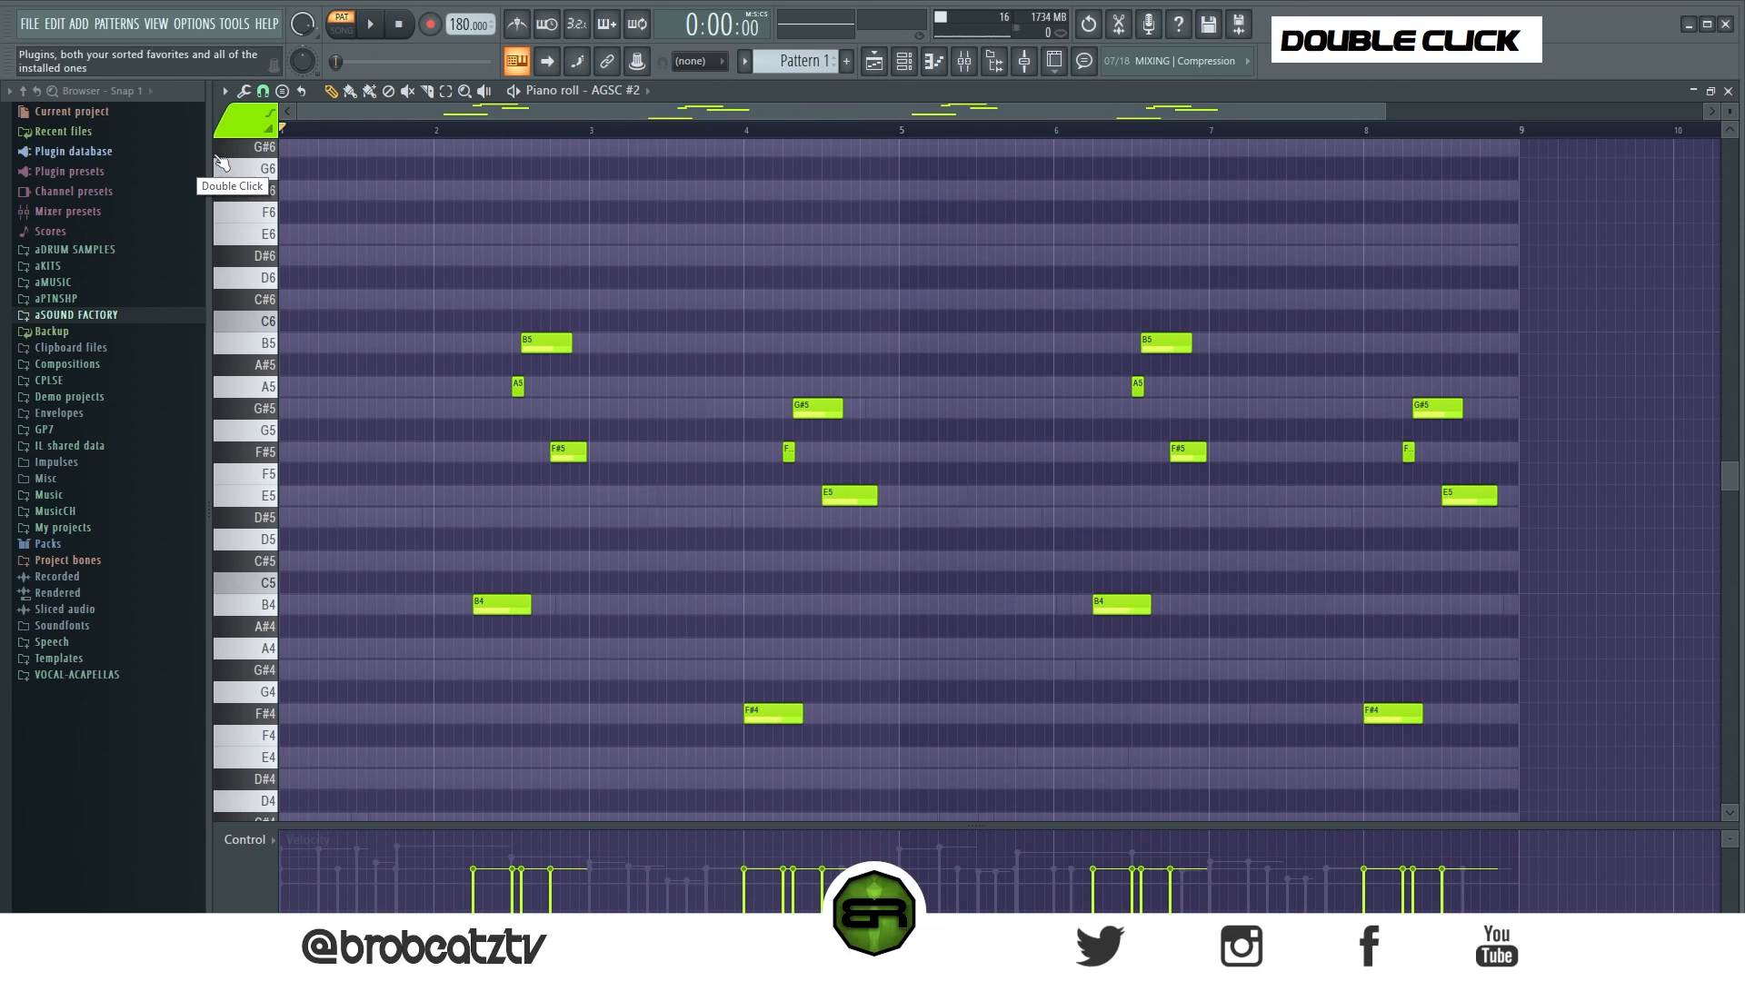
{"action": "scroll", "coordinate": [486, 145], "scroll_direction": "down", "scroll_amount": 2}
{"action": "right_click", "coordinate": [706, 368]}
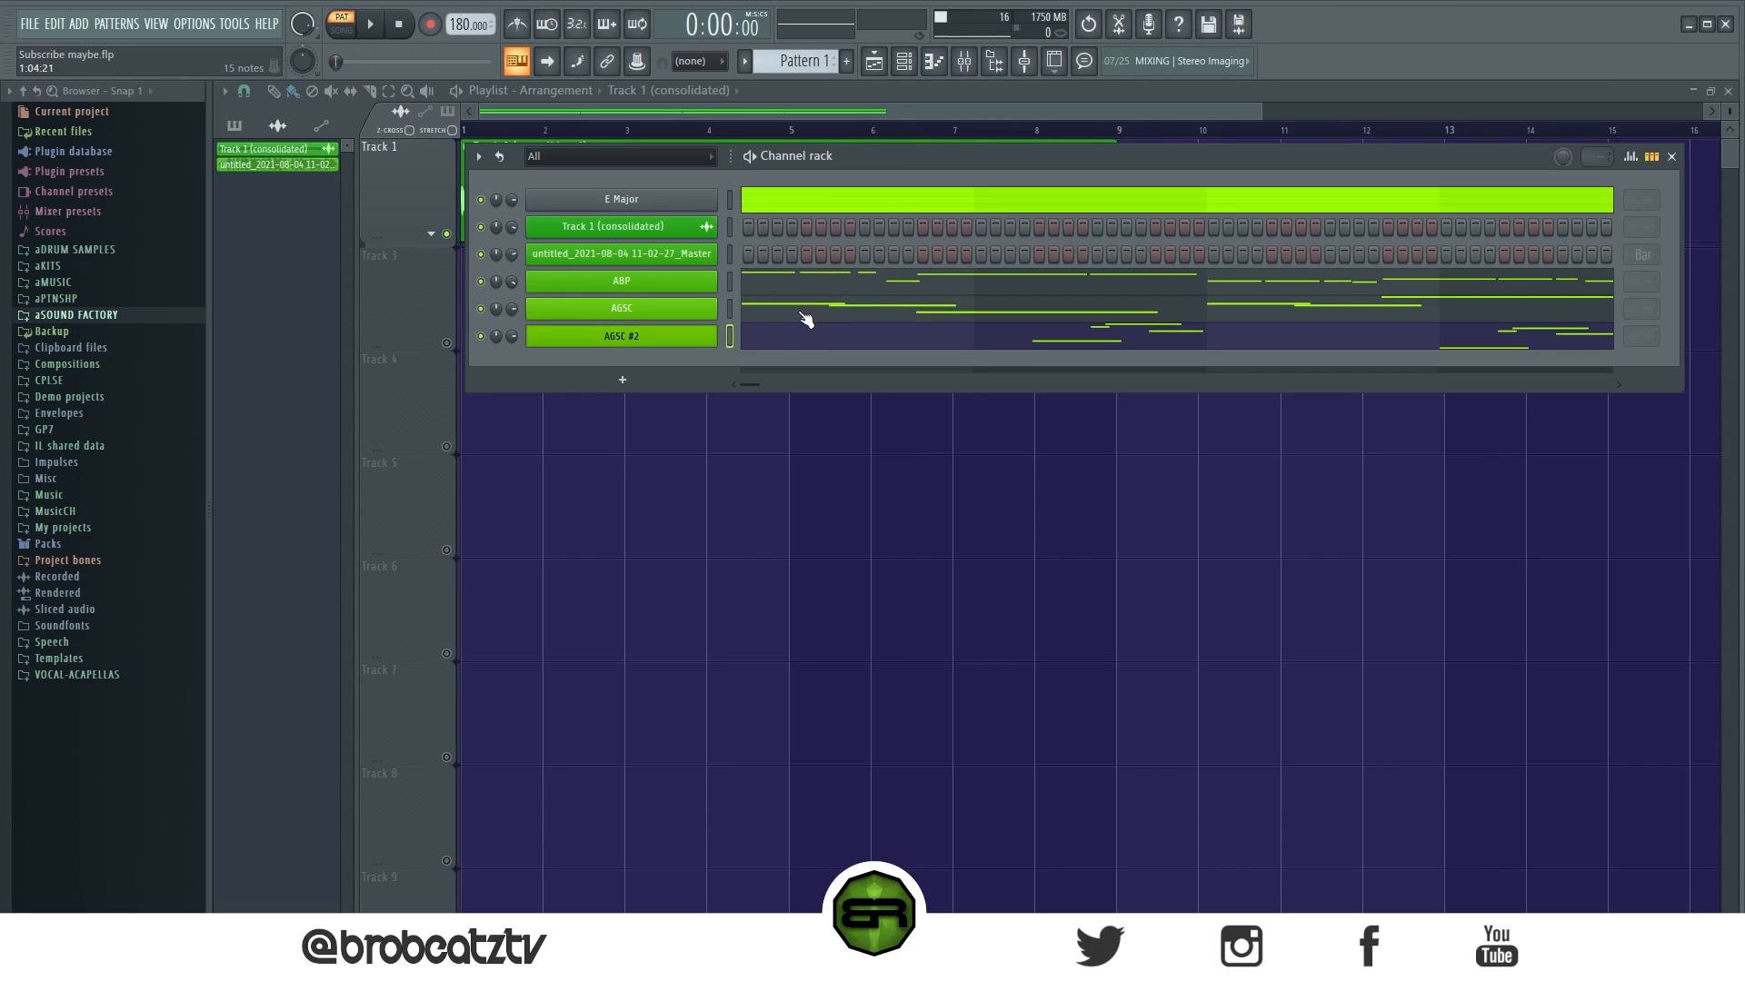
Step: Play the whole pattern from the start to hear ABP, AGSC and AGSC #2 together
{"action": "left_click_drag", "start_coordinate": [814, 162], "coordinate": [810, 161]}
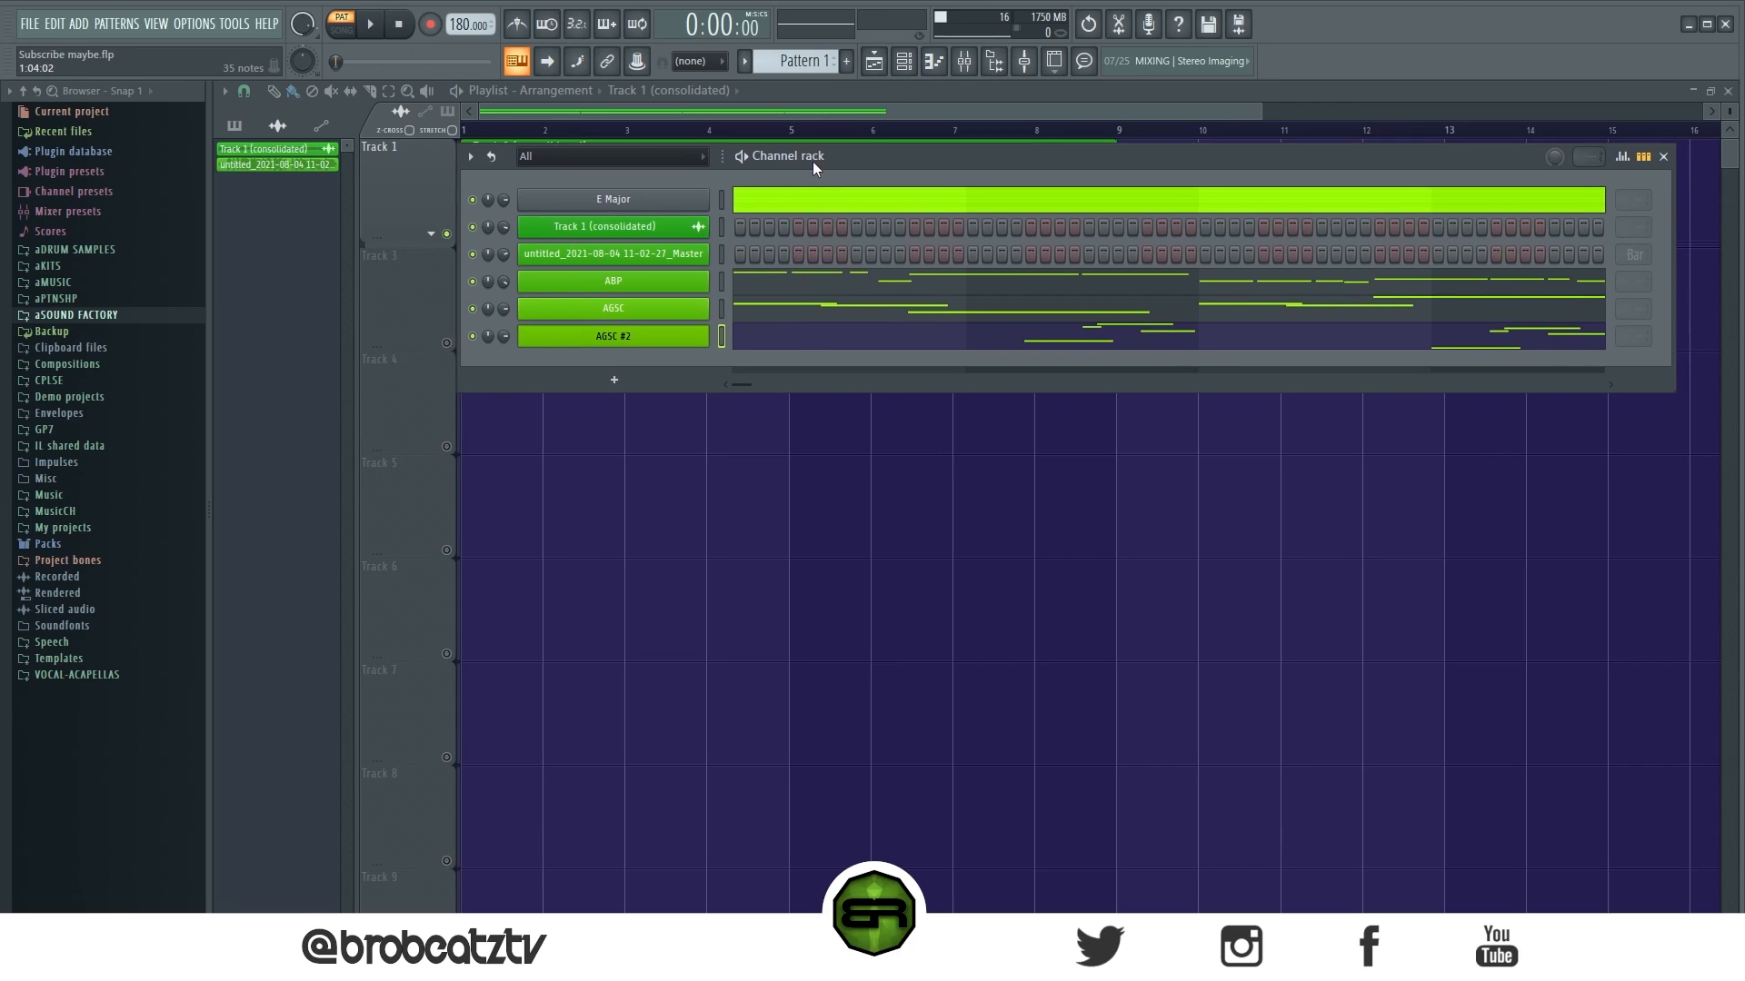
{"action": "key", "text": "space"}
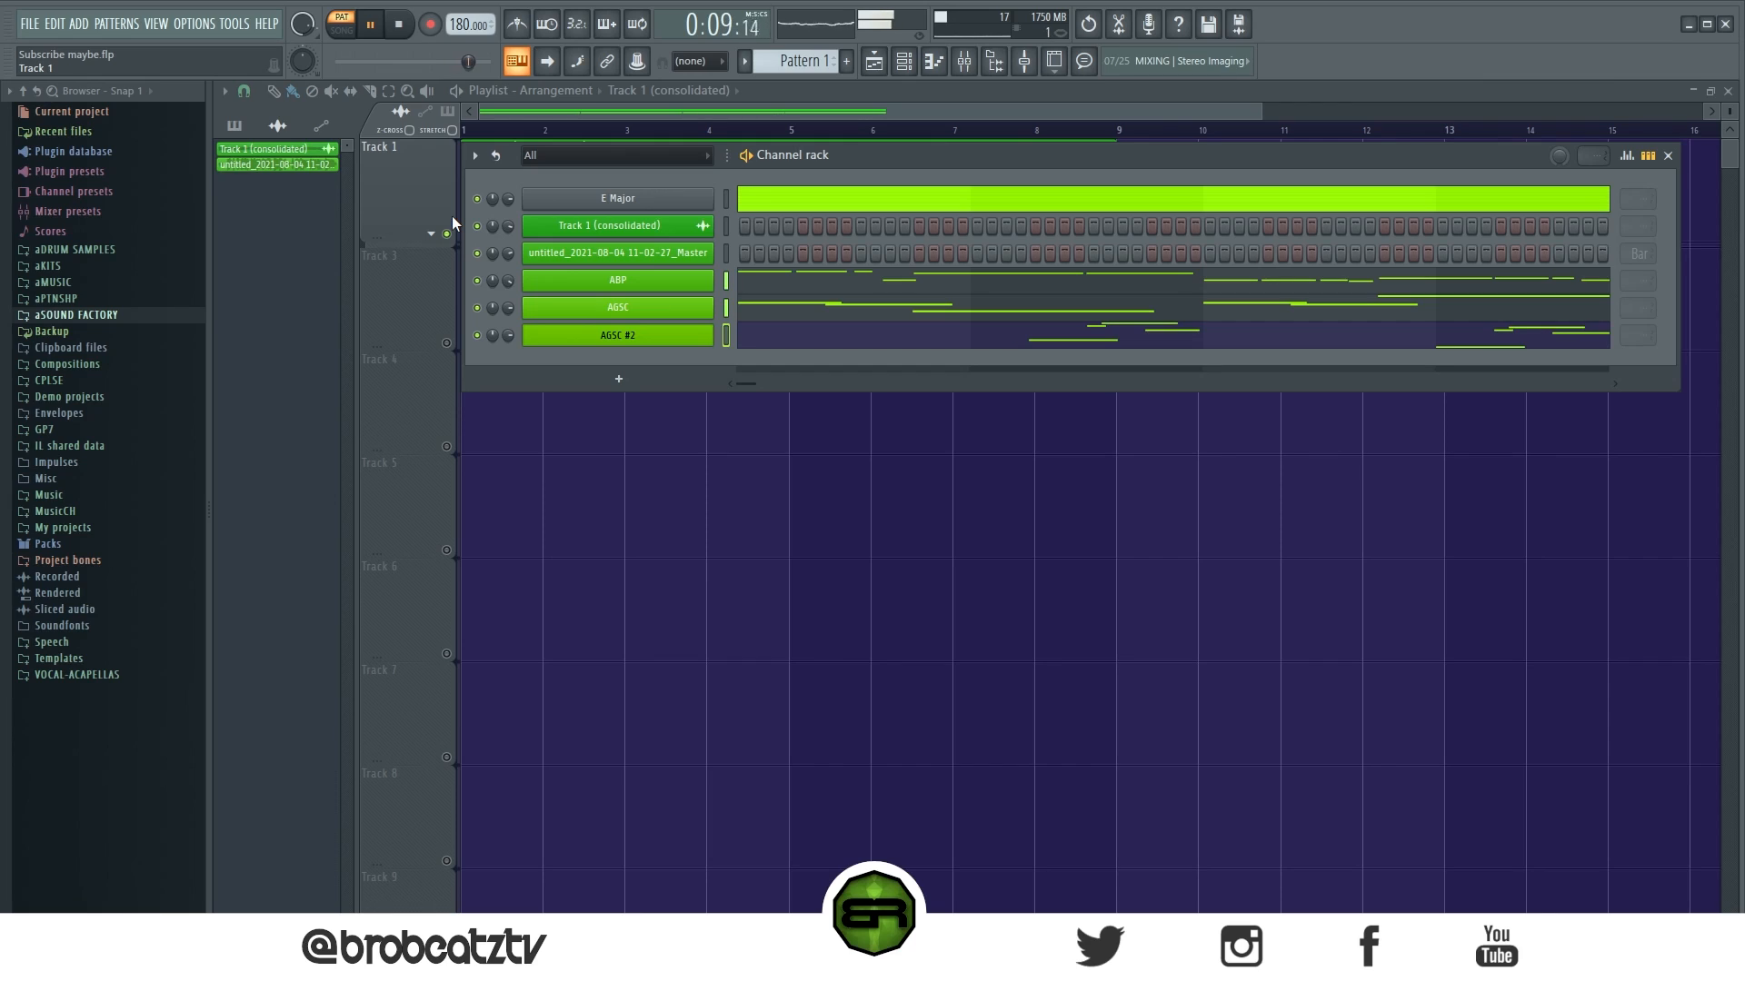
{"action": "key", "text": "space"}
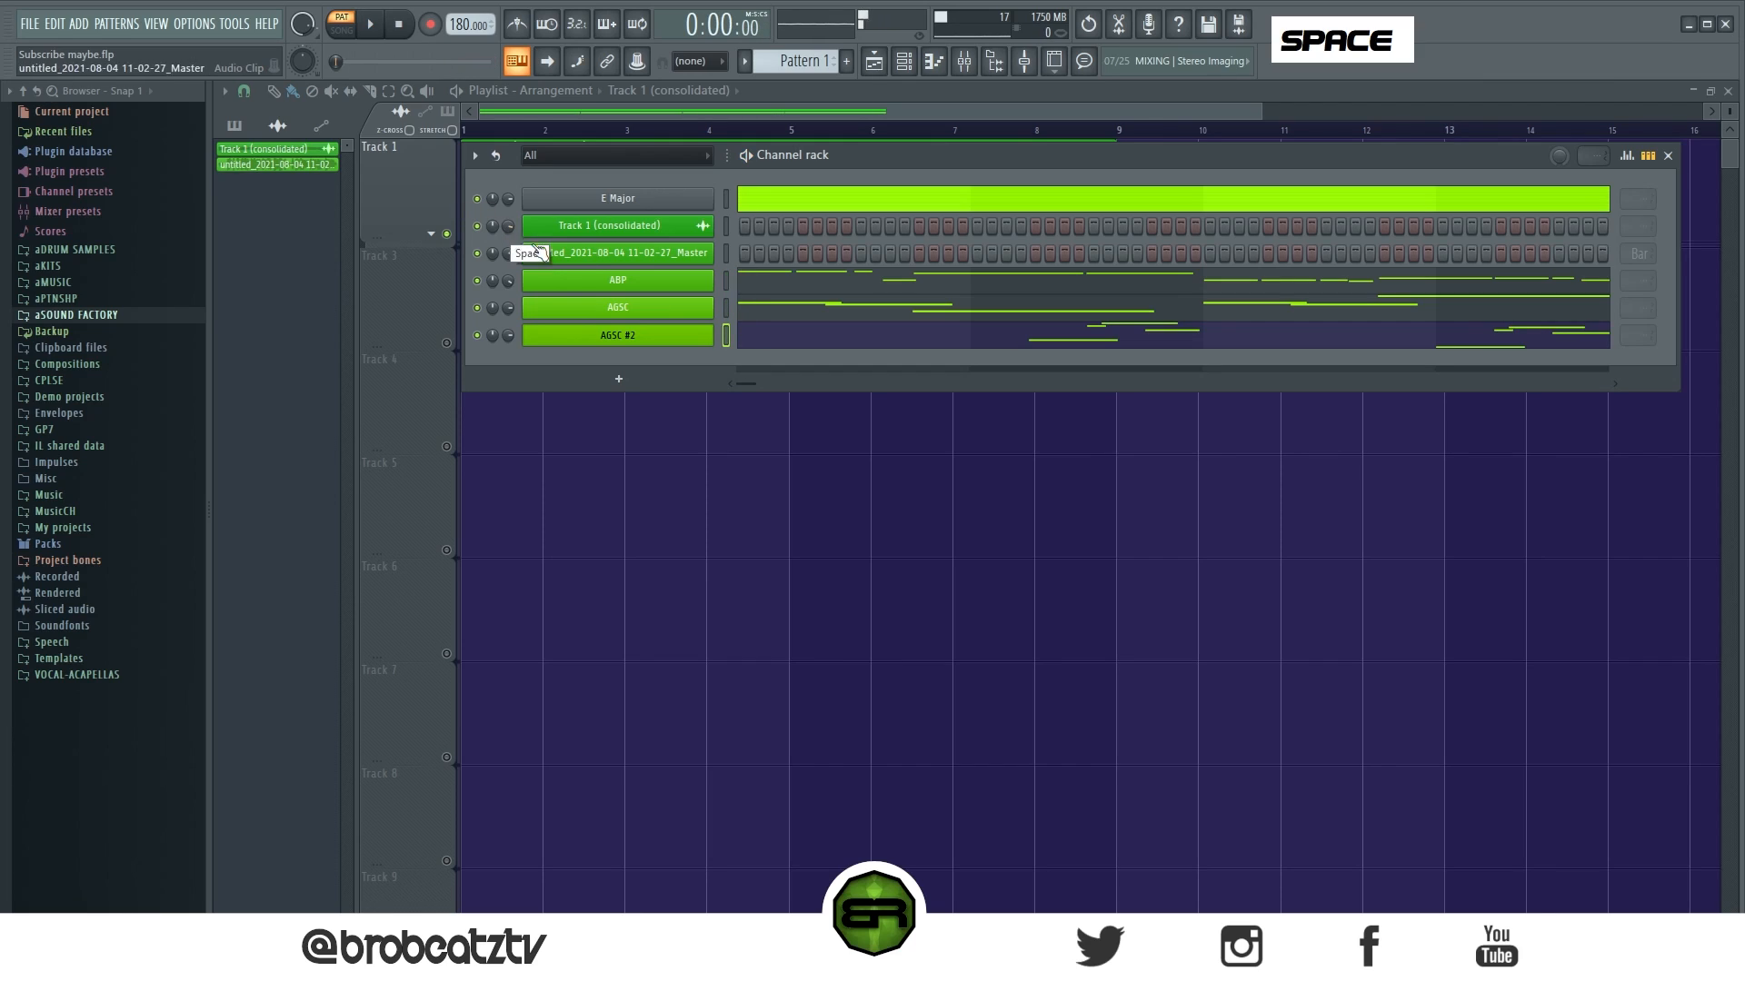
Step: Open the ABP piano roll and examine bar 1's movement from C#4 through E3 to B3 by selecting those notes
{"action": "left_click", "coordinate": [818, 289]}
{"action": "scroll", "coordinate": [800, 336], "scroll_direction": "down", "scroll_amount": 5}
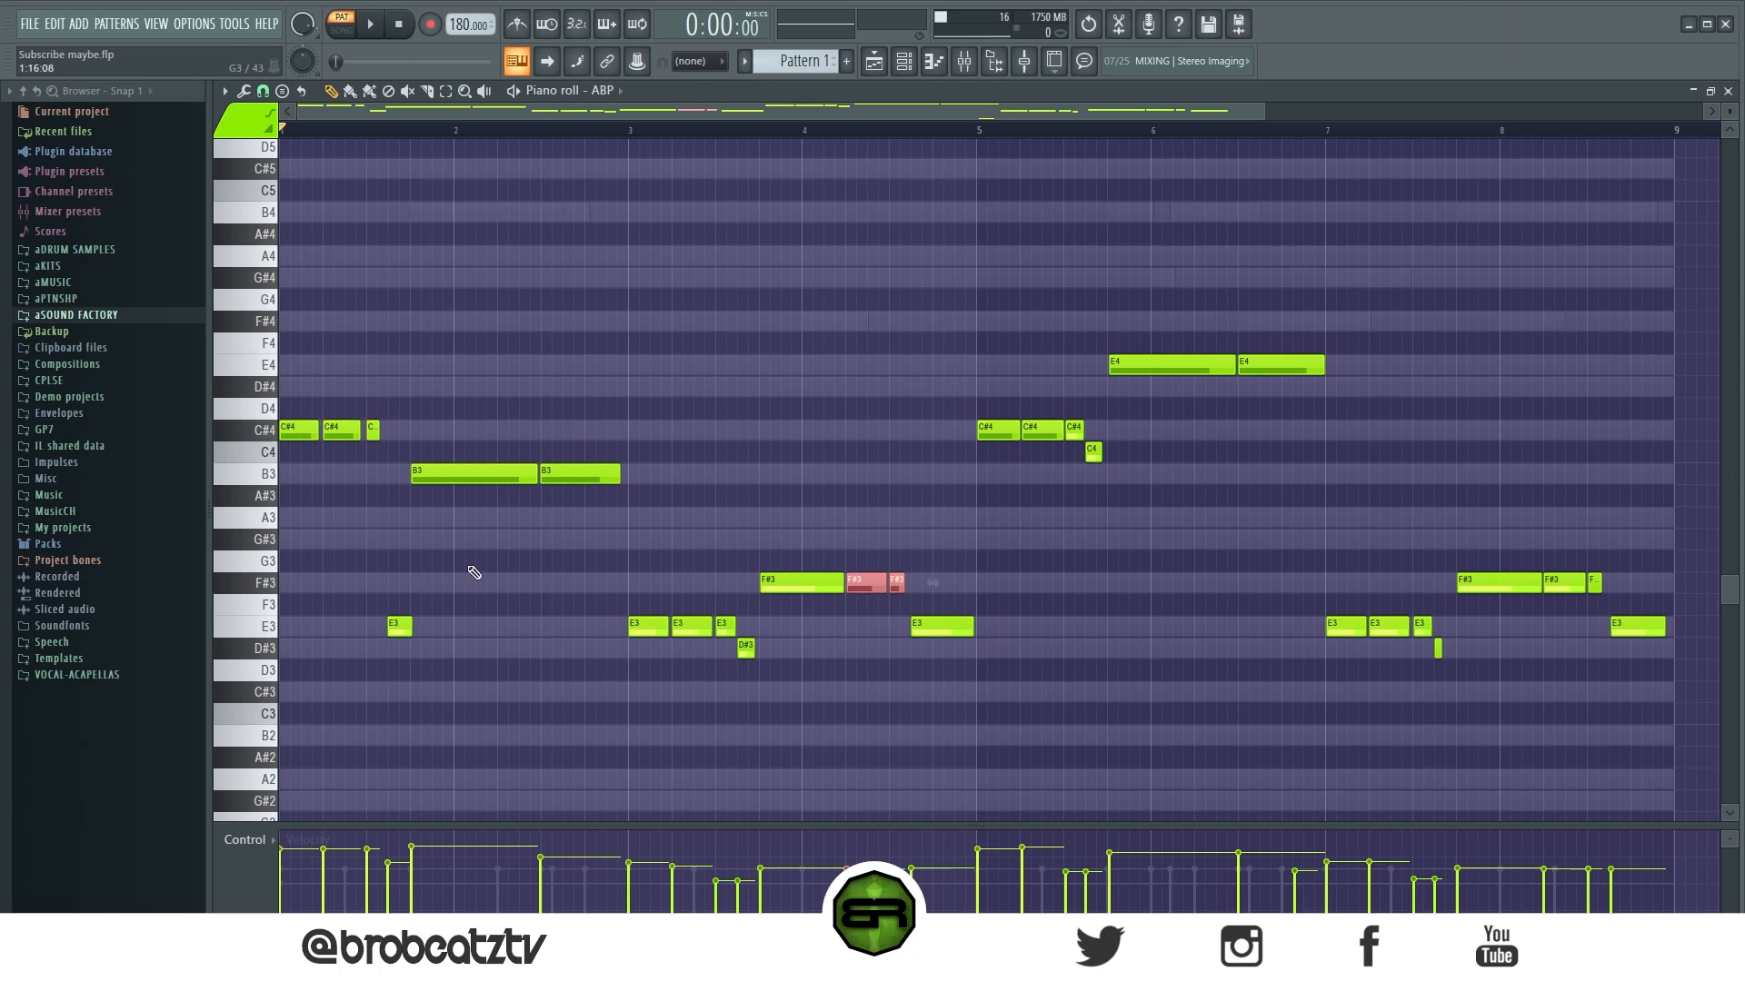
{"action": "right_click", "coordinate": [494, 338]}
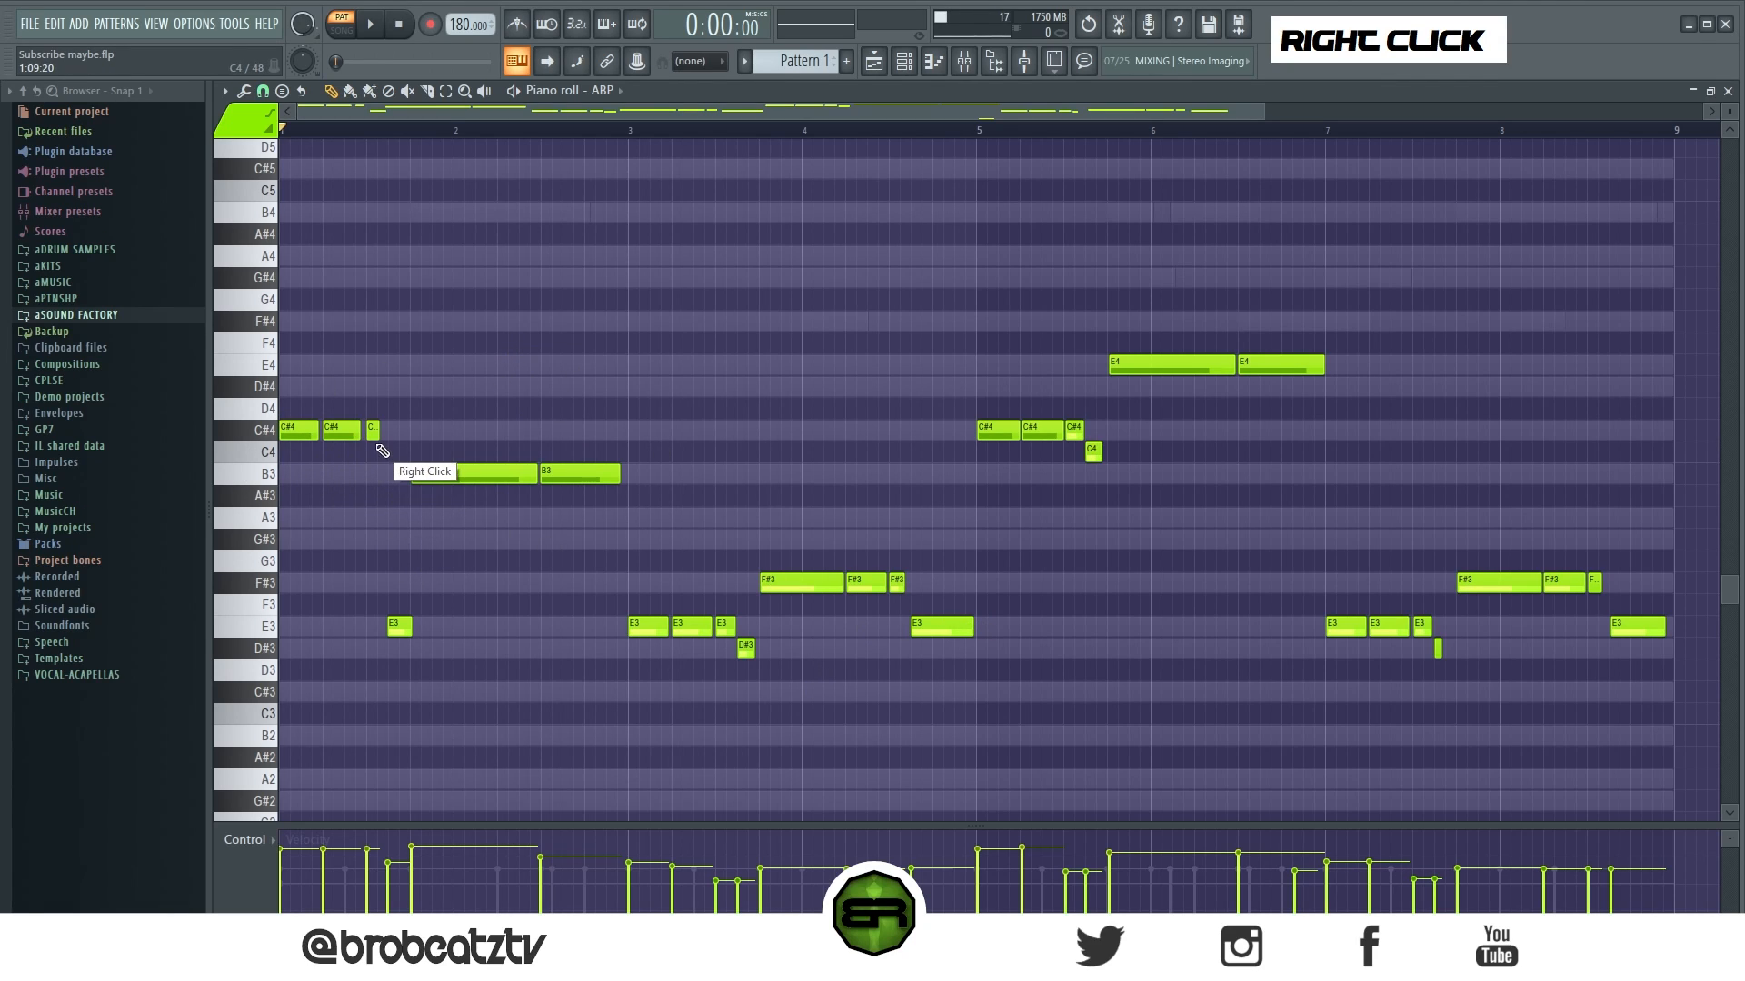
{"action": "left_click", "coordinate": [373, 430], "text": "ctrl+shift"}
{"action": "left_click", "coordinate": [438, 474], "text": "ctrl+shift"}
{"action": "left_click", "coordinate": [400, 626], "text": "ctrl+shift"}
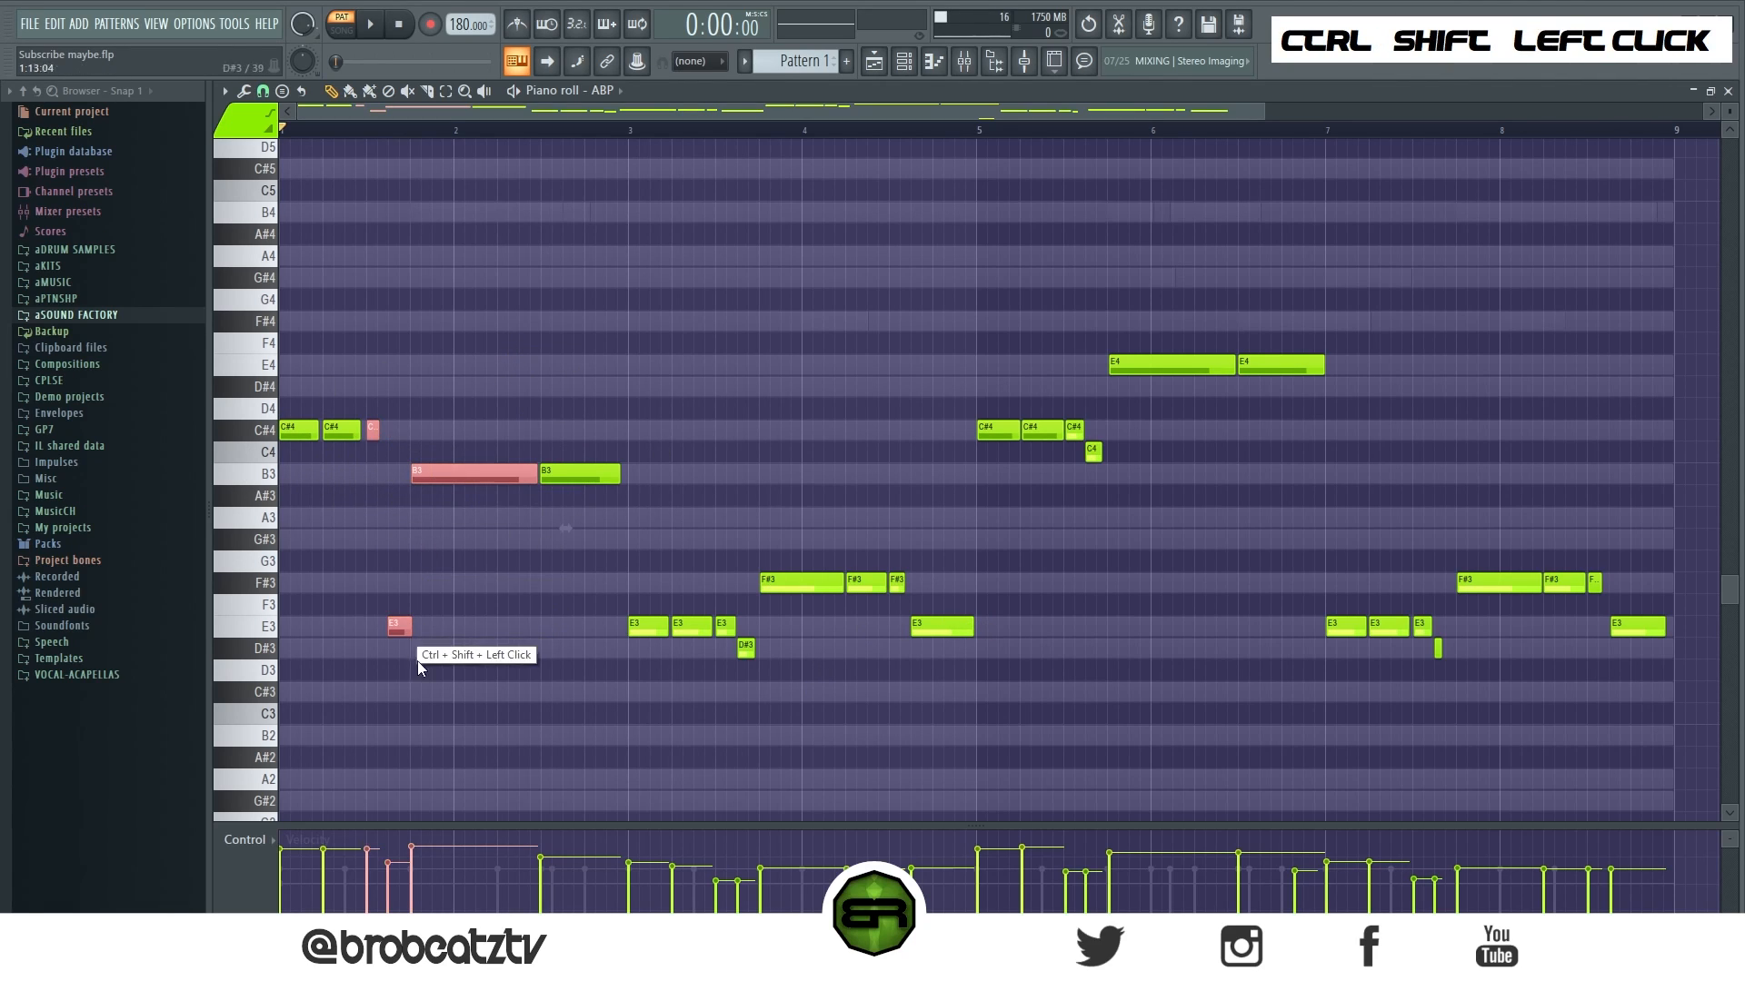
{"action": "right_click", "coordinate": [482, 695]}
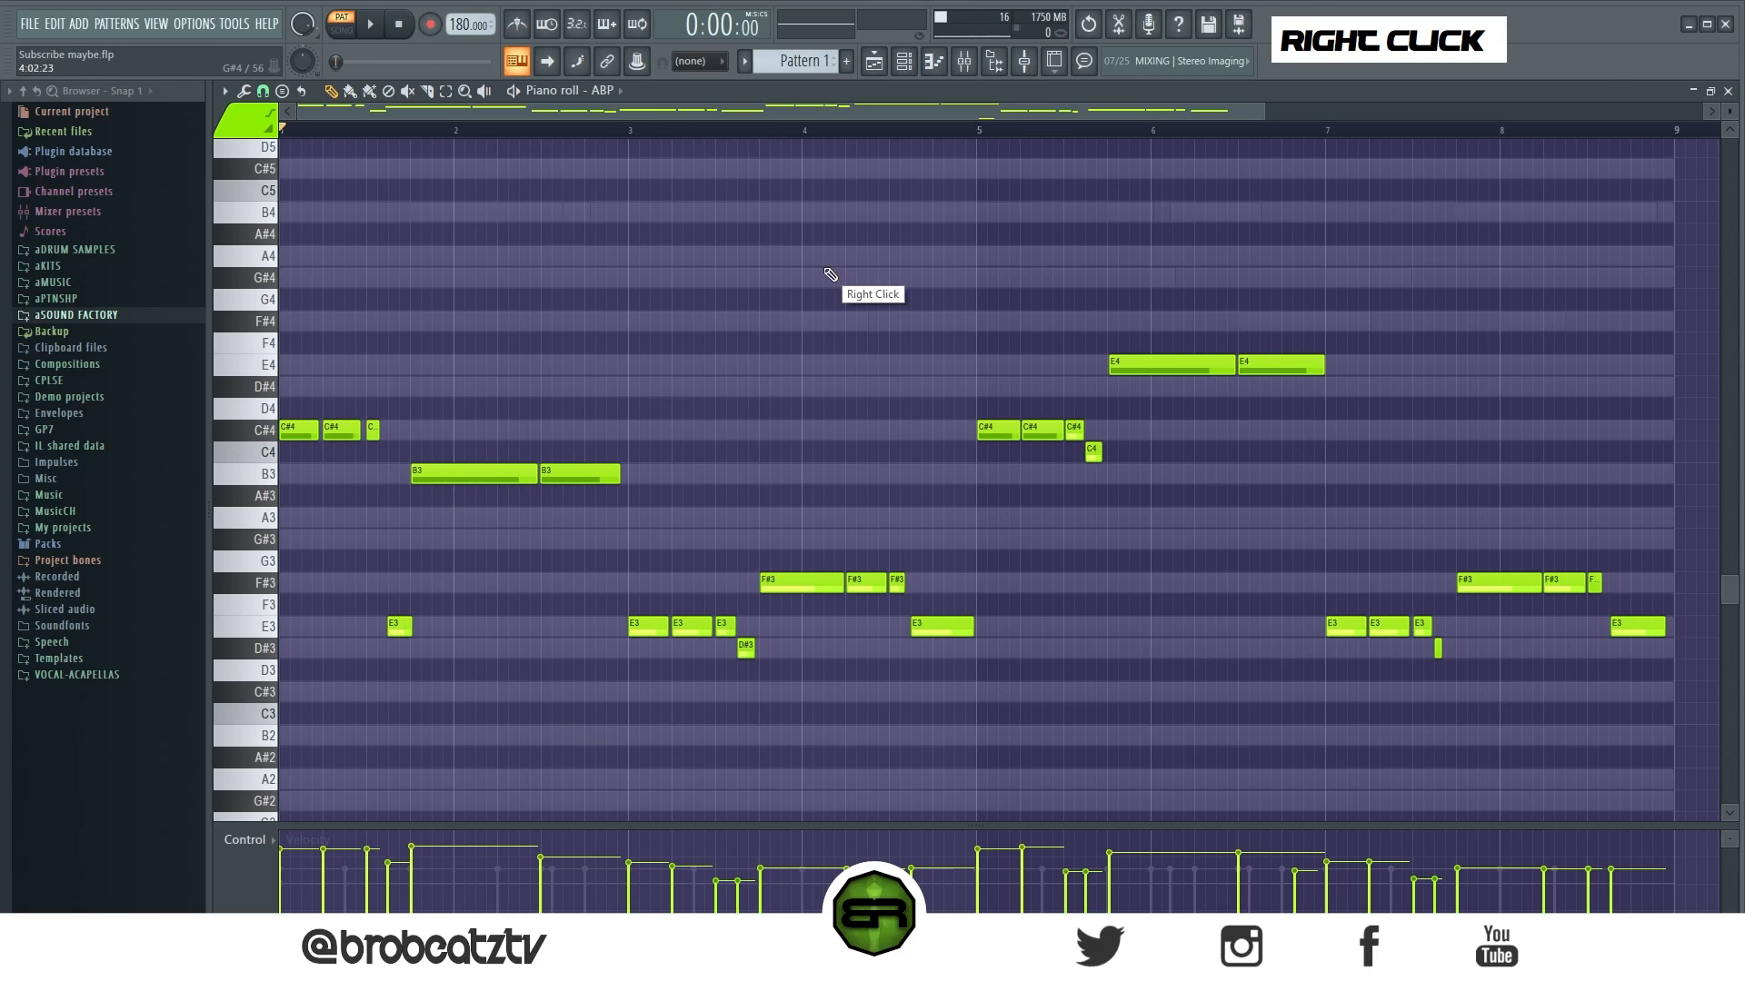
Step: Review the notes in the AGSC and AGSC #2 piano rolls, including the F#4, F#5 and G#5 in AGSC #2's bar 4
{"action": "left_click", "coordinate": [904, 64]}
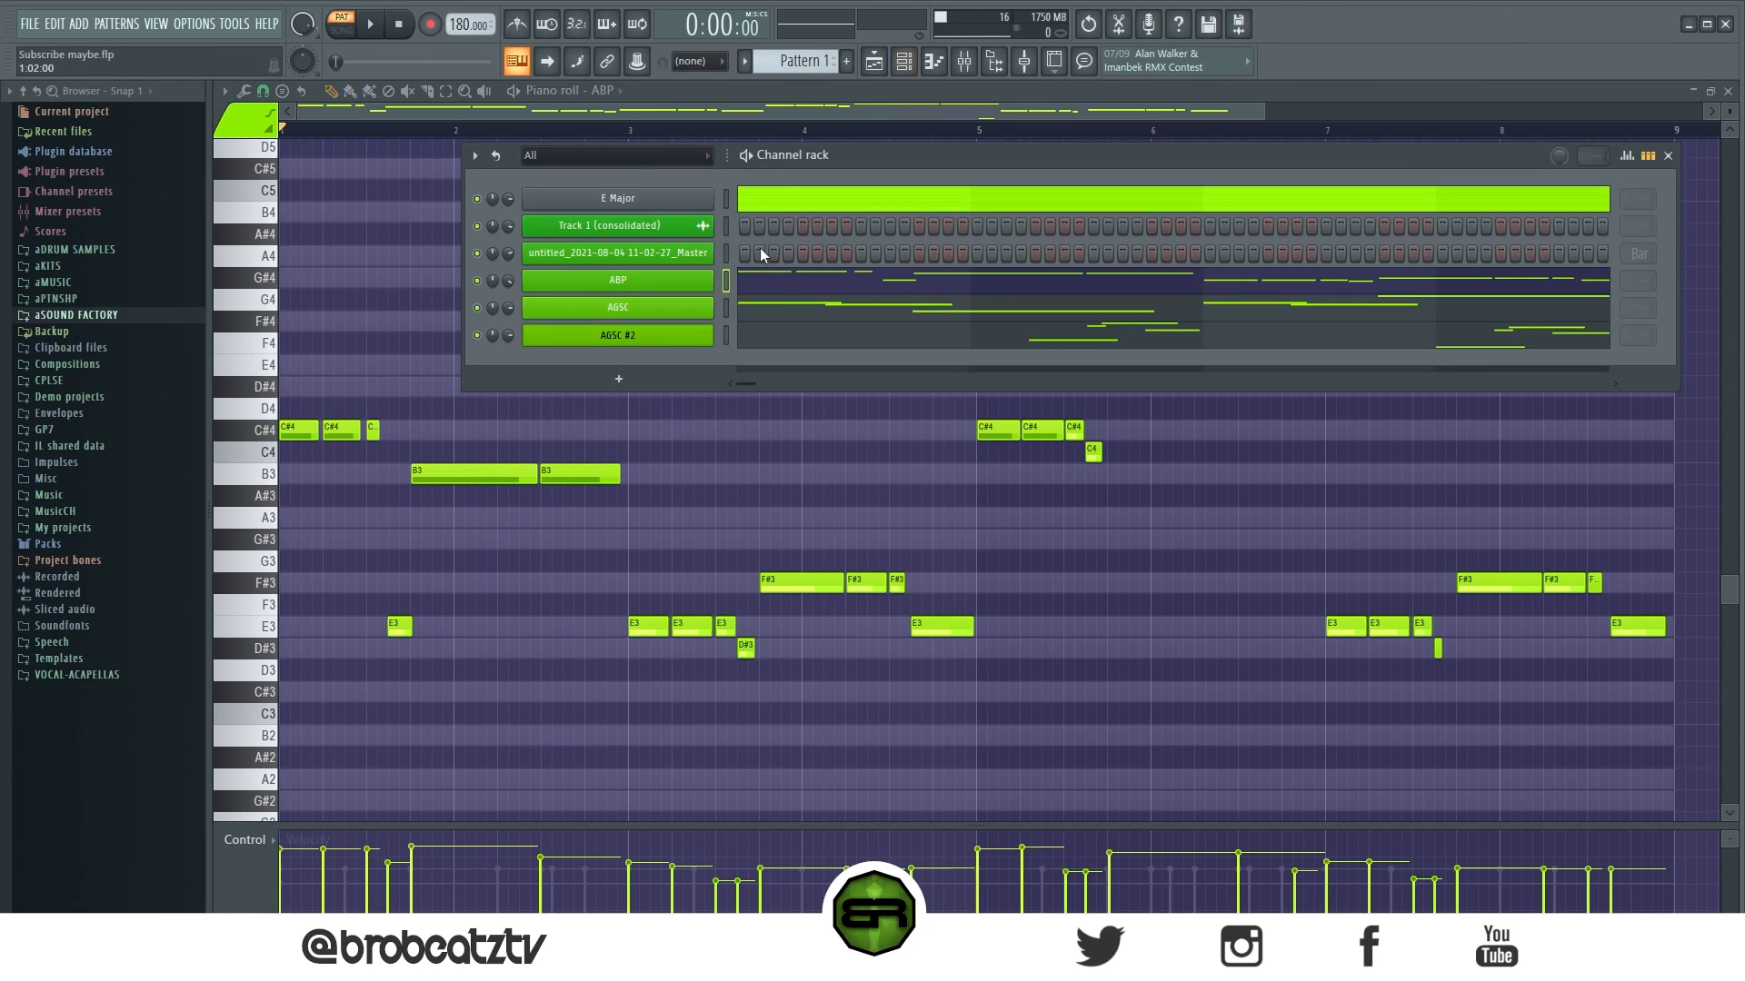
{"action": "left_click", "coordinate": [775, 314]}
{"action": "scroll", "coordinate": [752, 368], "scroll_direction": "up", "scroll_amount": 5}
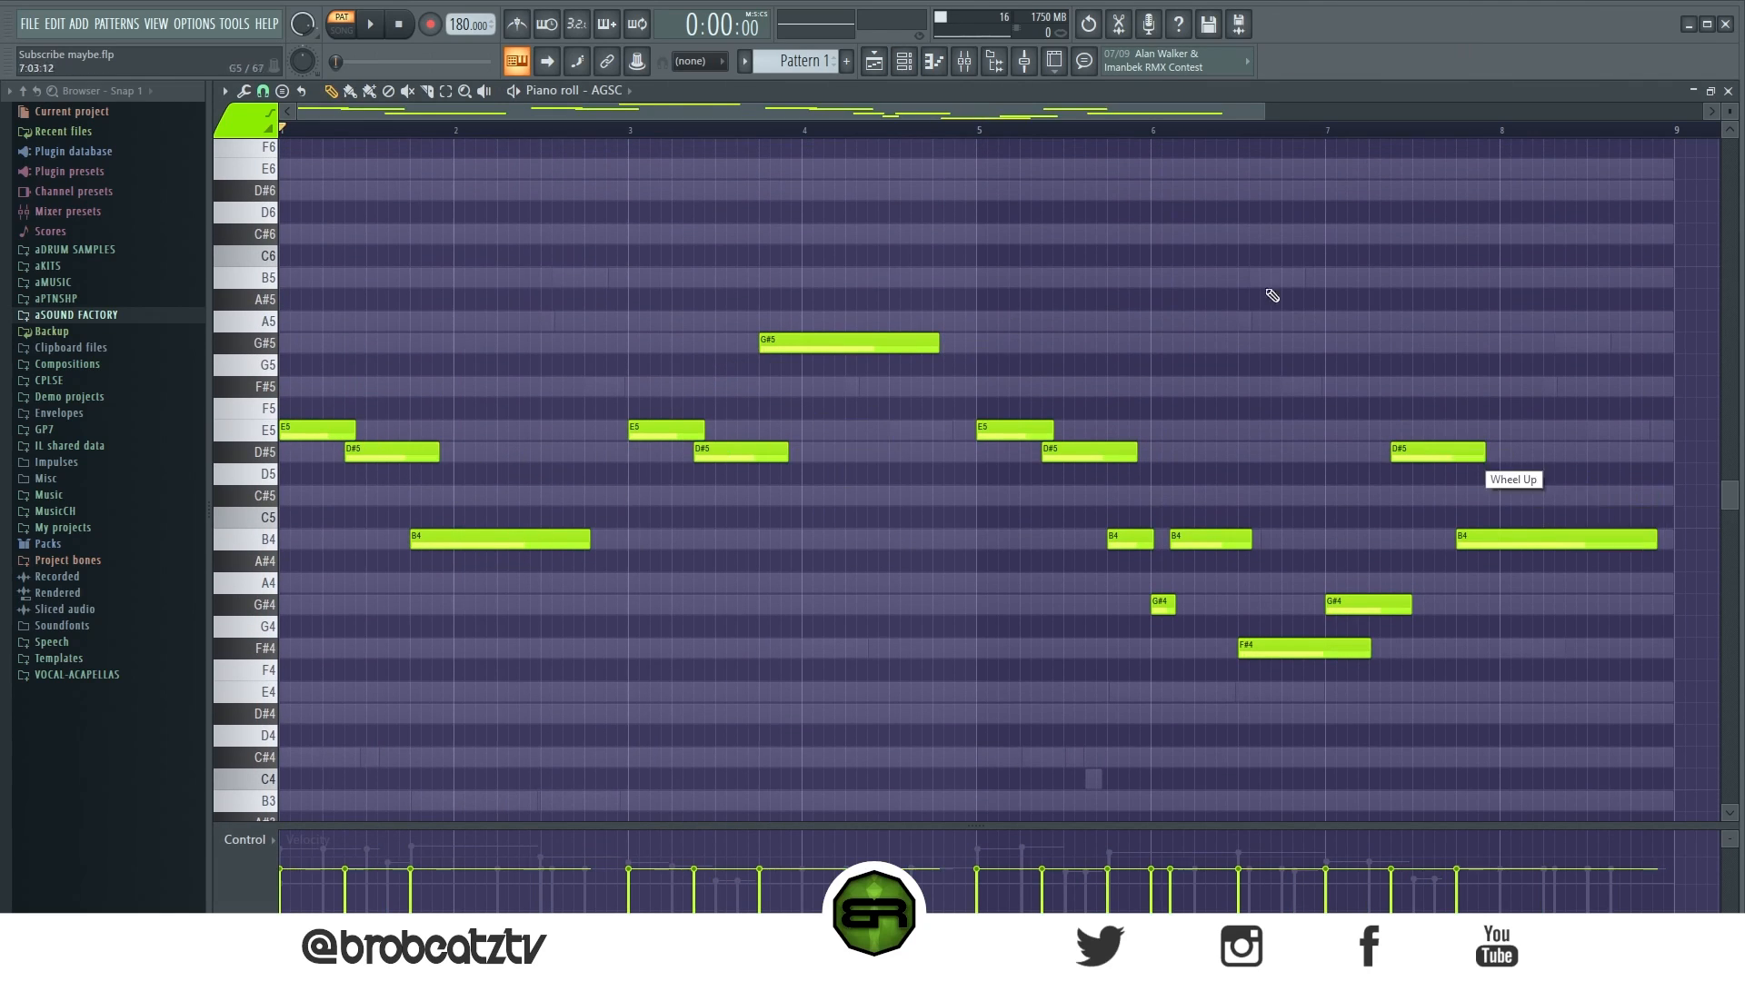
{"action": "left_click", "coordinate": [904, 63]}
{"action": "left_click", "coordinate": [750, 336]}
{"action": "scroll", "coordinate": [946, 507], "scroll_direction": "up", "scroll_amount": 3}
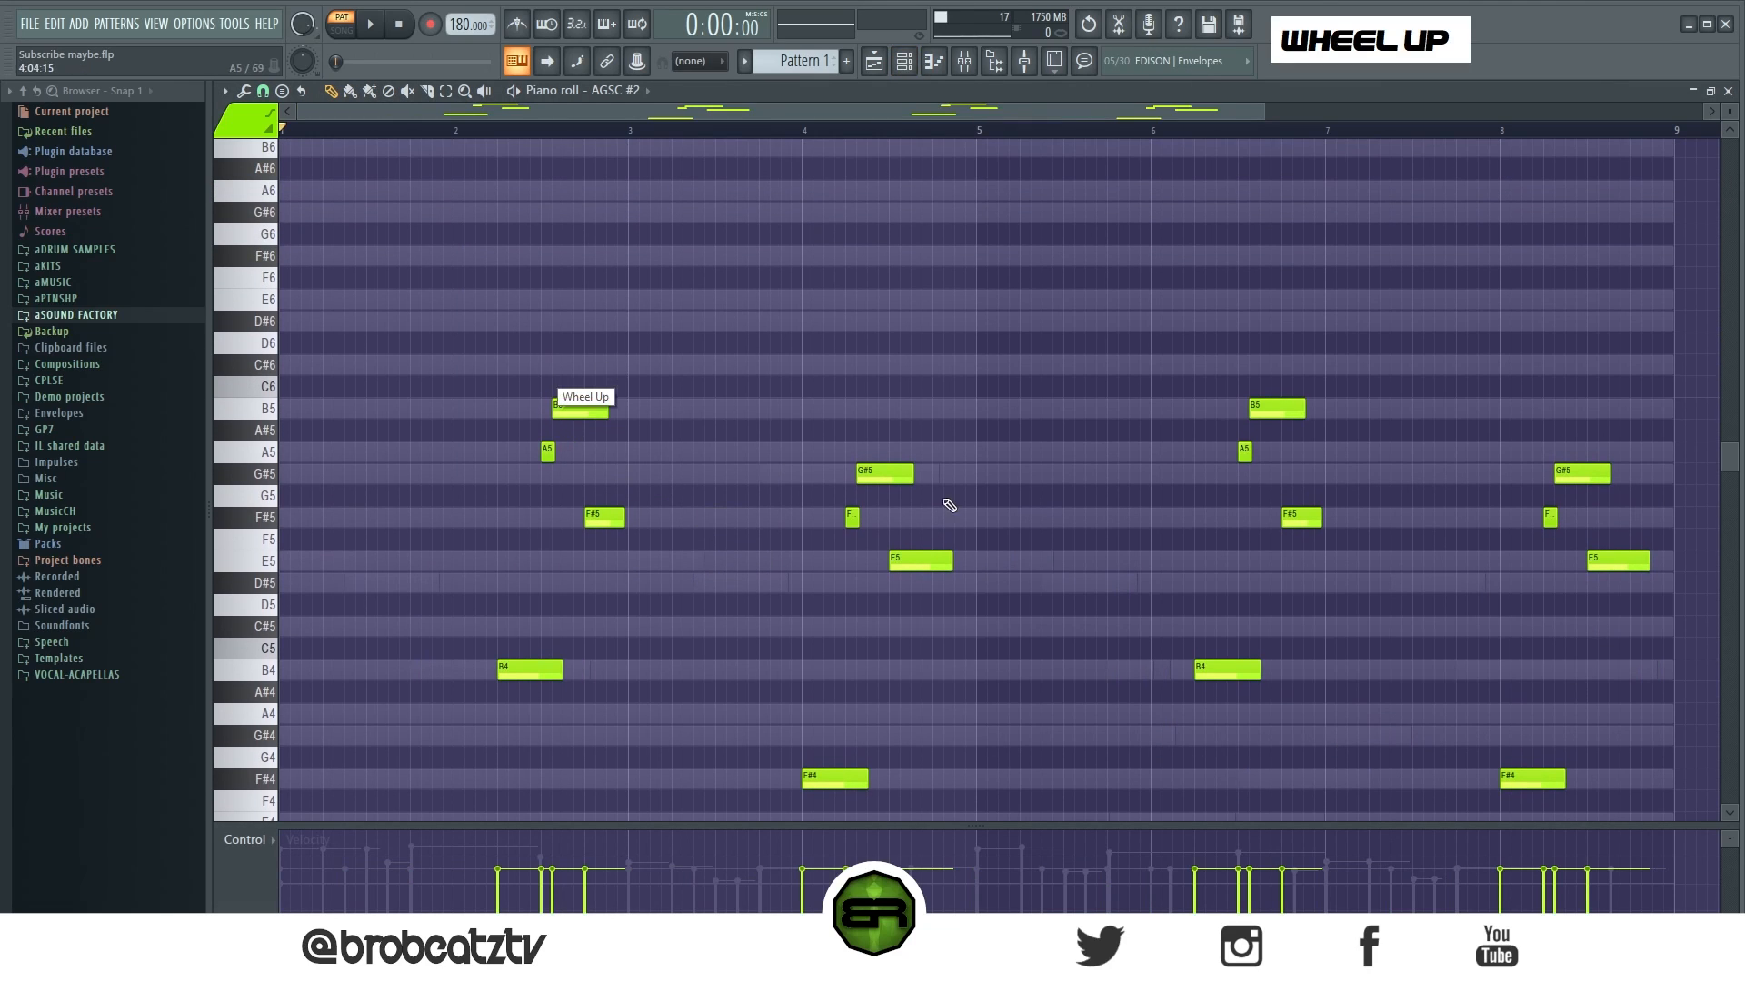
{"action": "scroll", "coordinate": [646, 673], "scroll_direction": "down", "scroll_amount": 3}
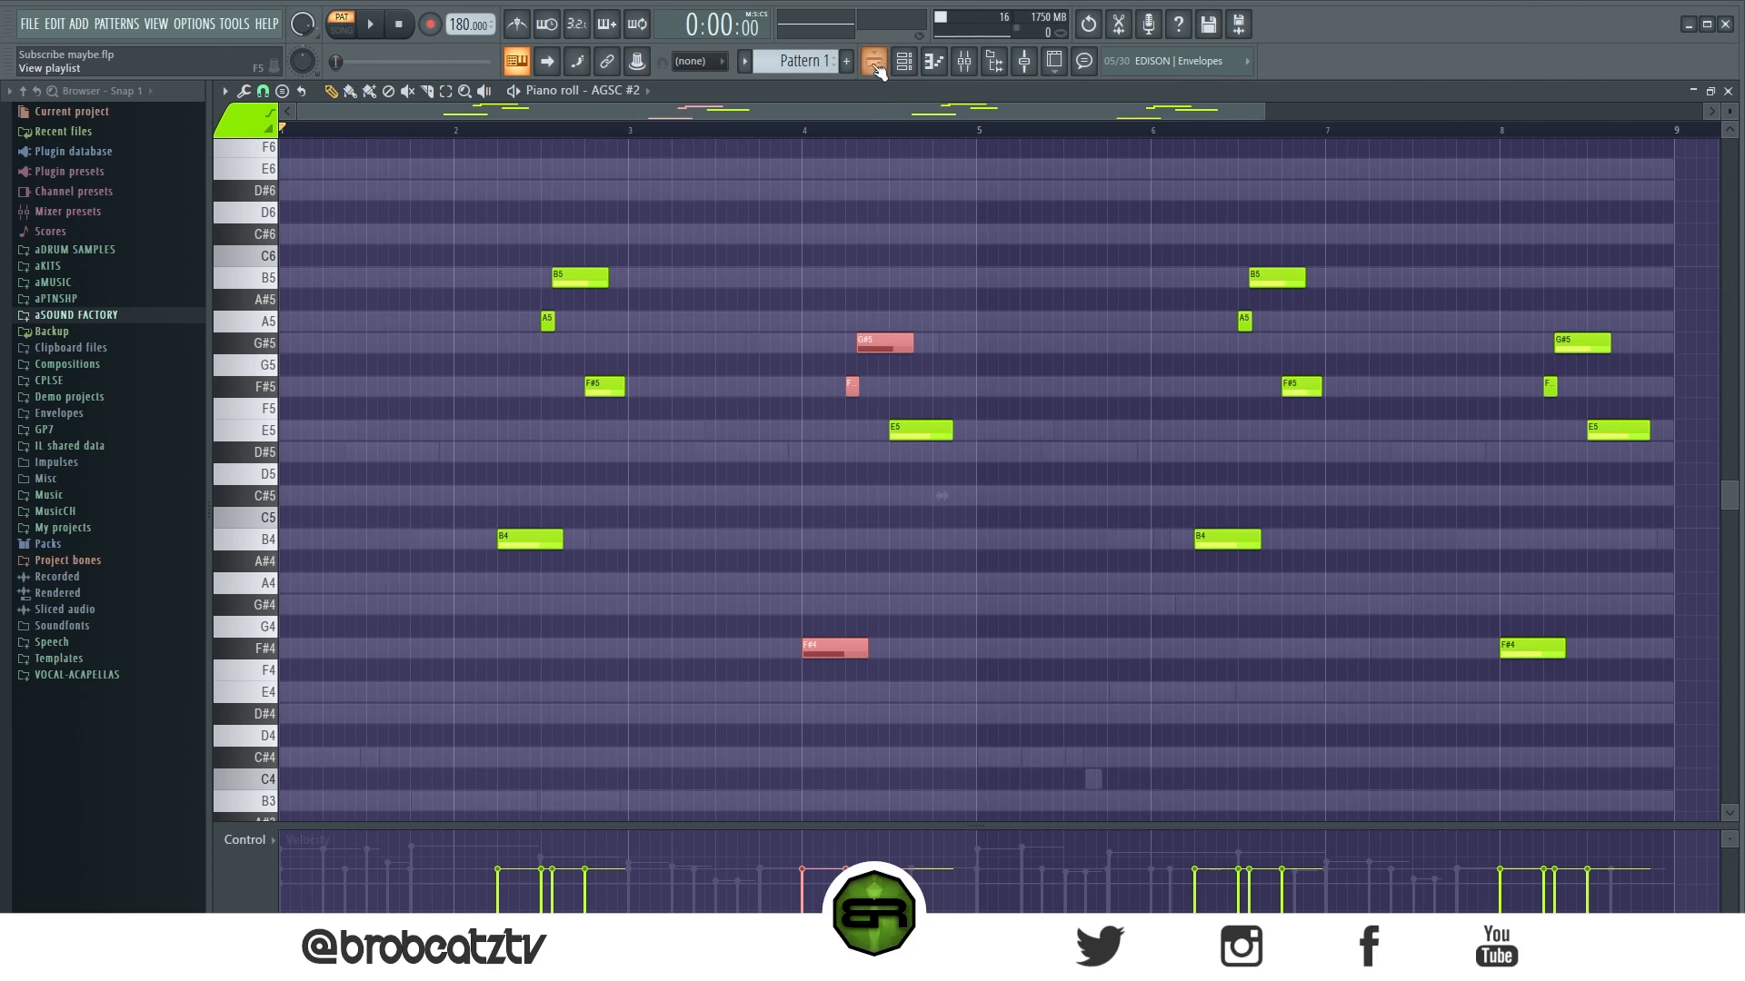
Step: Open the mixer and bring up the Euphoria amp plugin on the ABP track to examine its settings
{"action": "left_click", "coordinate": [875, 66]}
{"action": "left_click", "coordinate": [904, 62]}
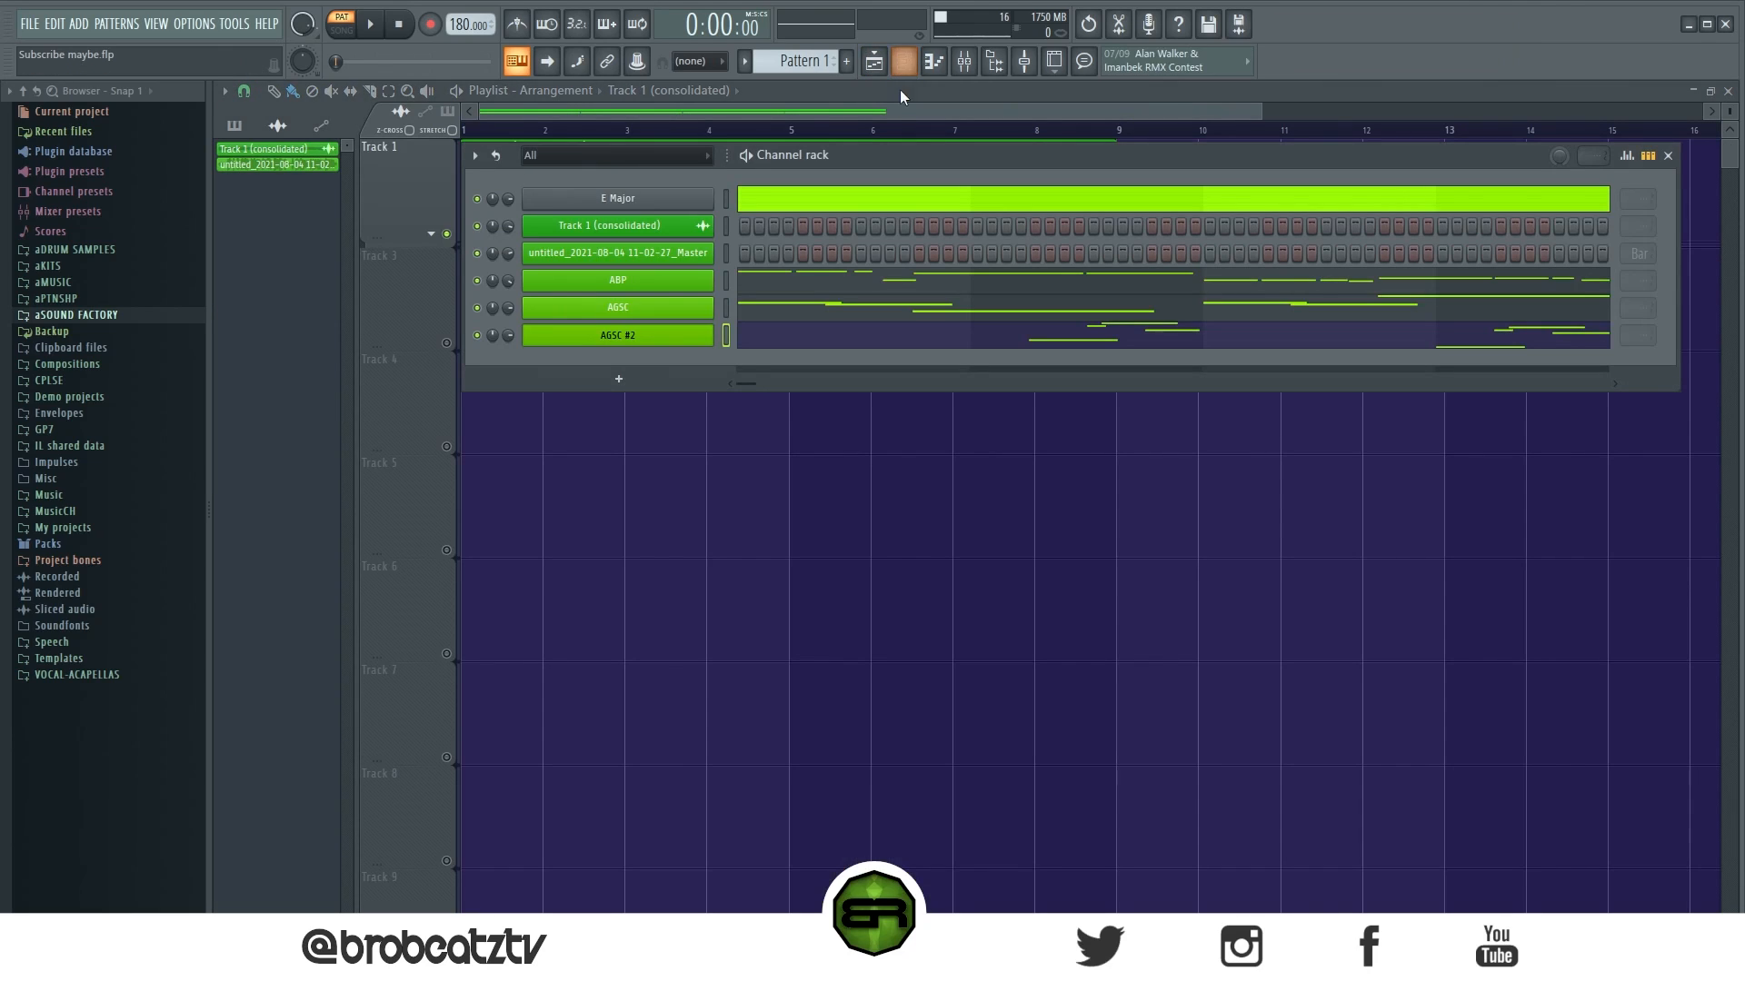
{"action": "left_click", "coordinate": [969, 67]}
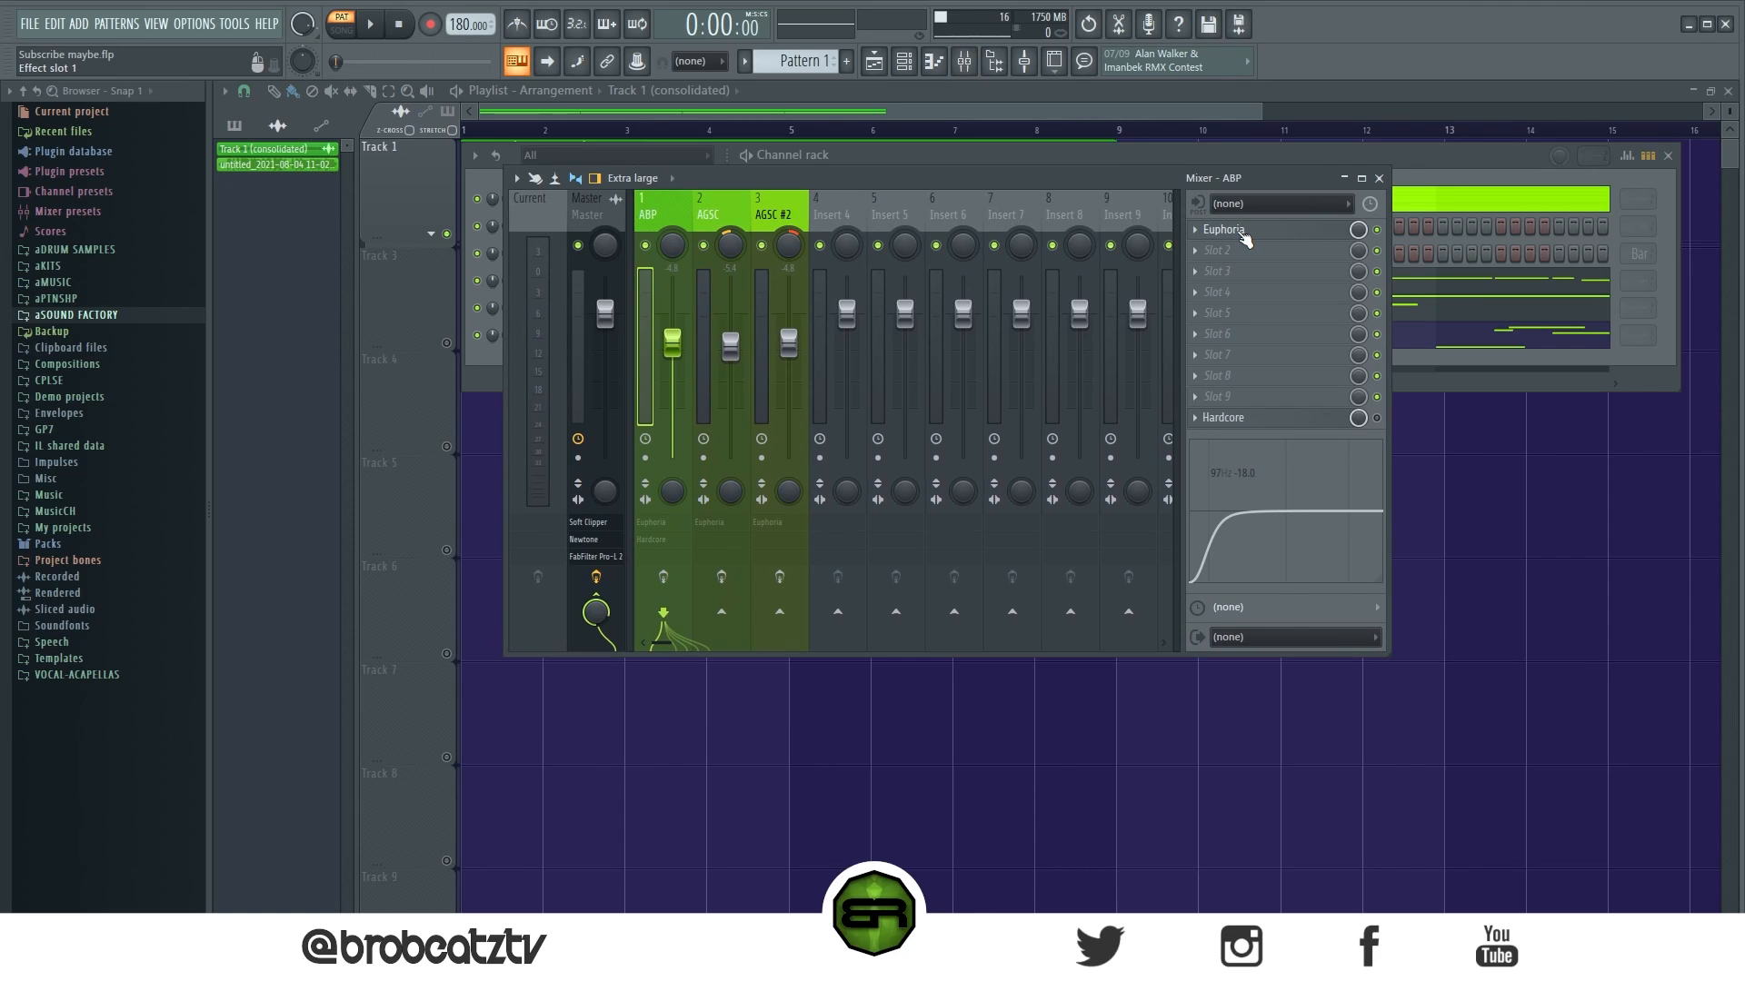
{"action": "left_click", "coordinate": [1251, 235]}
{"action": "left_click_drag", "start_coordinate": [588, 124], "coordinate": [539, 116]}
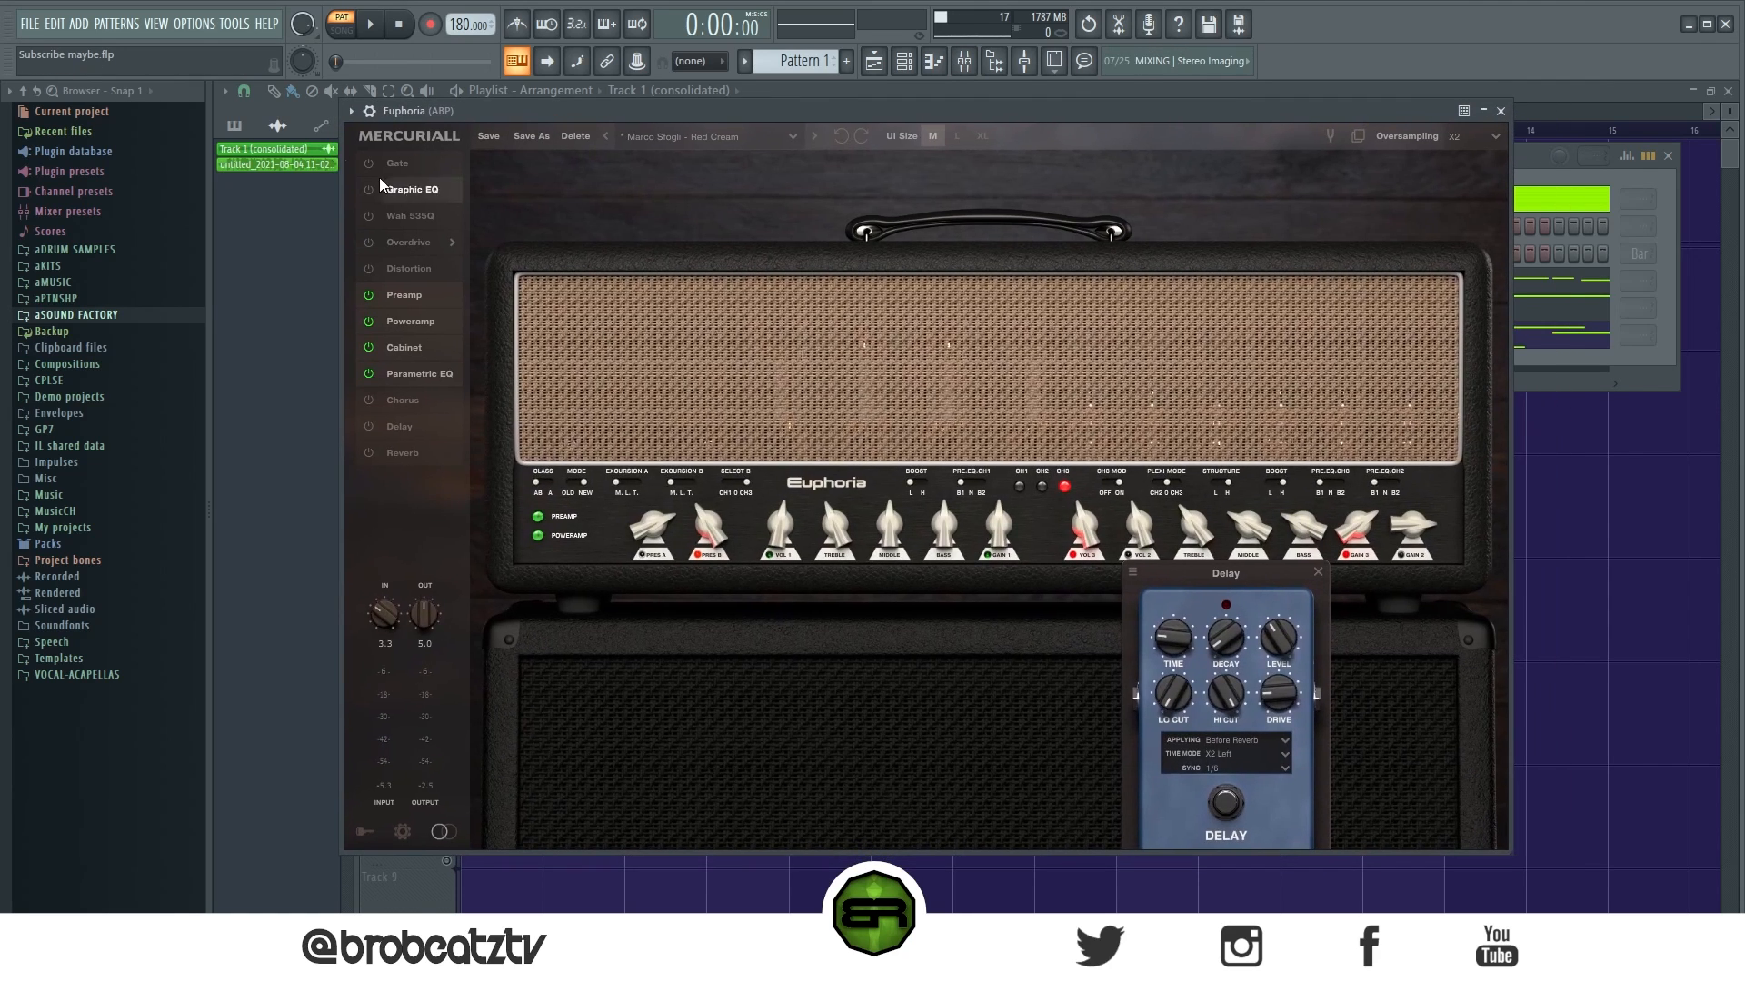
{"action": "left_click_drag", "start_coordinate": [725, 107], "coordinate": [740, 89]}
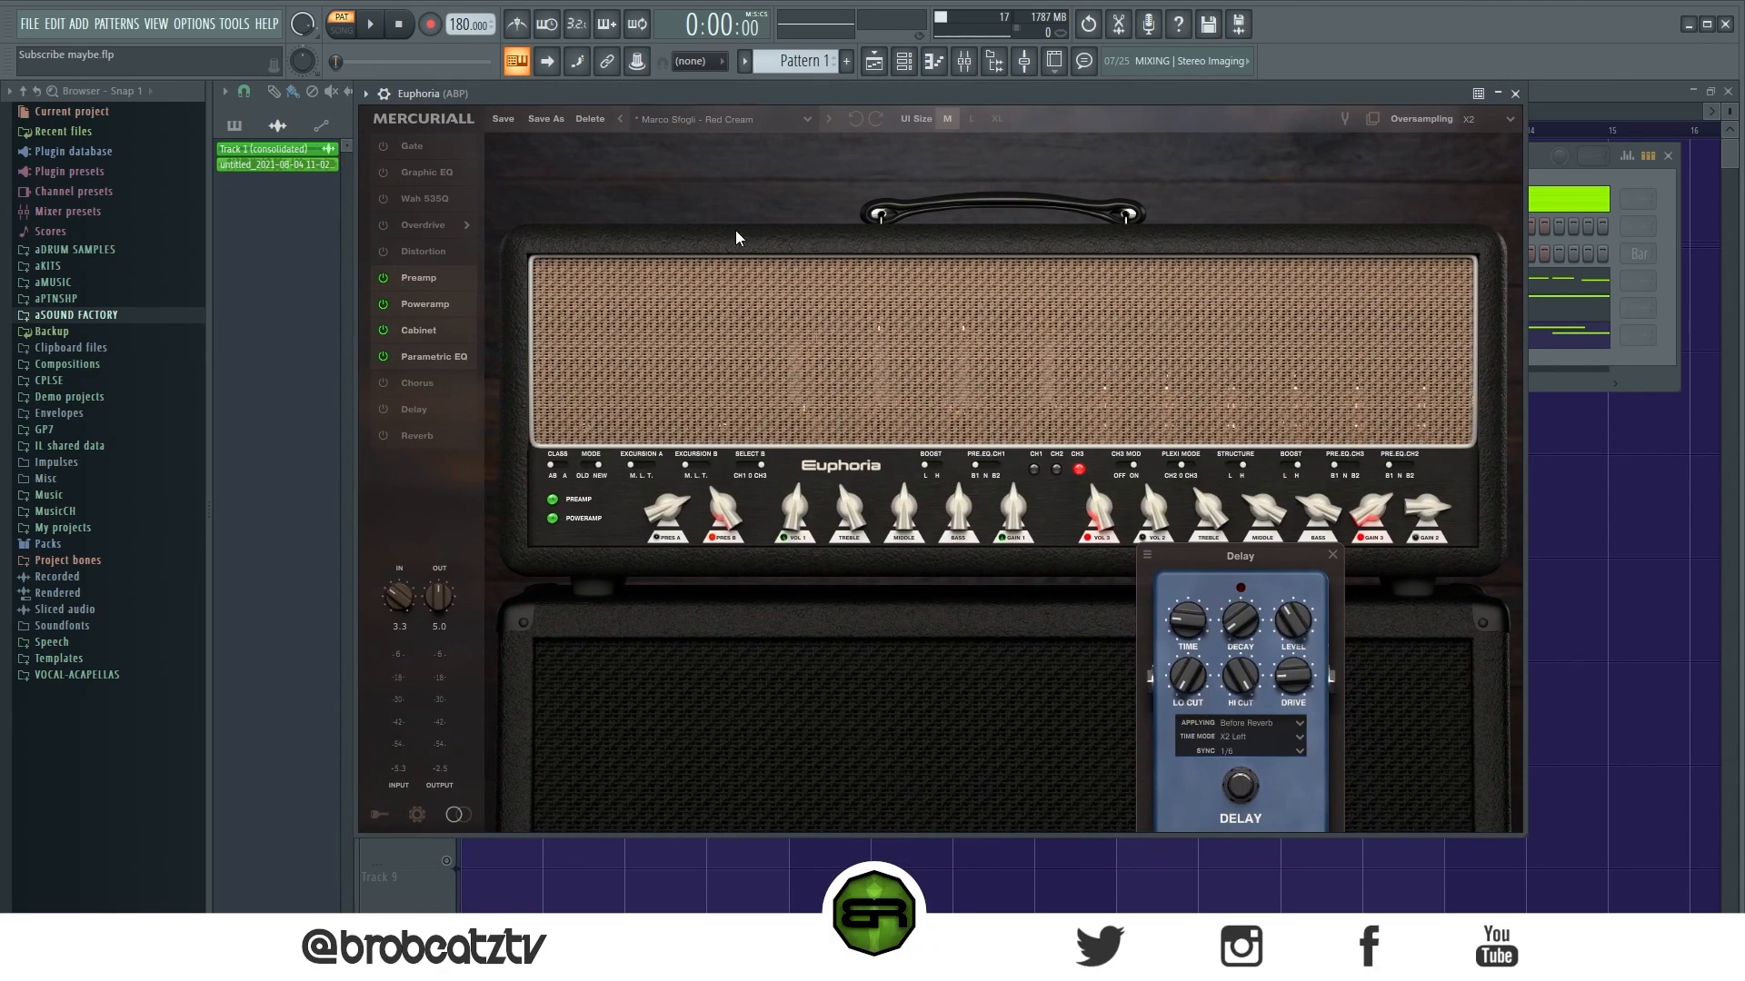
Step: Close the ABP amp plugin and briefly play the arrangement in song mode before returning to pattern mode
{"action": "left_click_drag", "start_coordinate": [1321, 91], "coordinate": [1316, 90]}
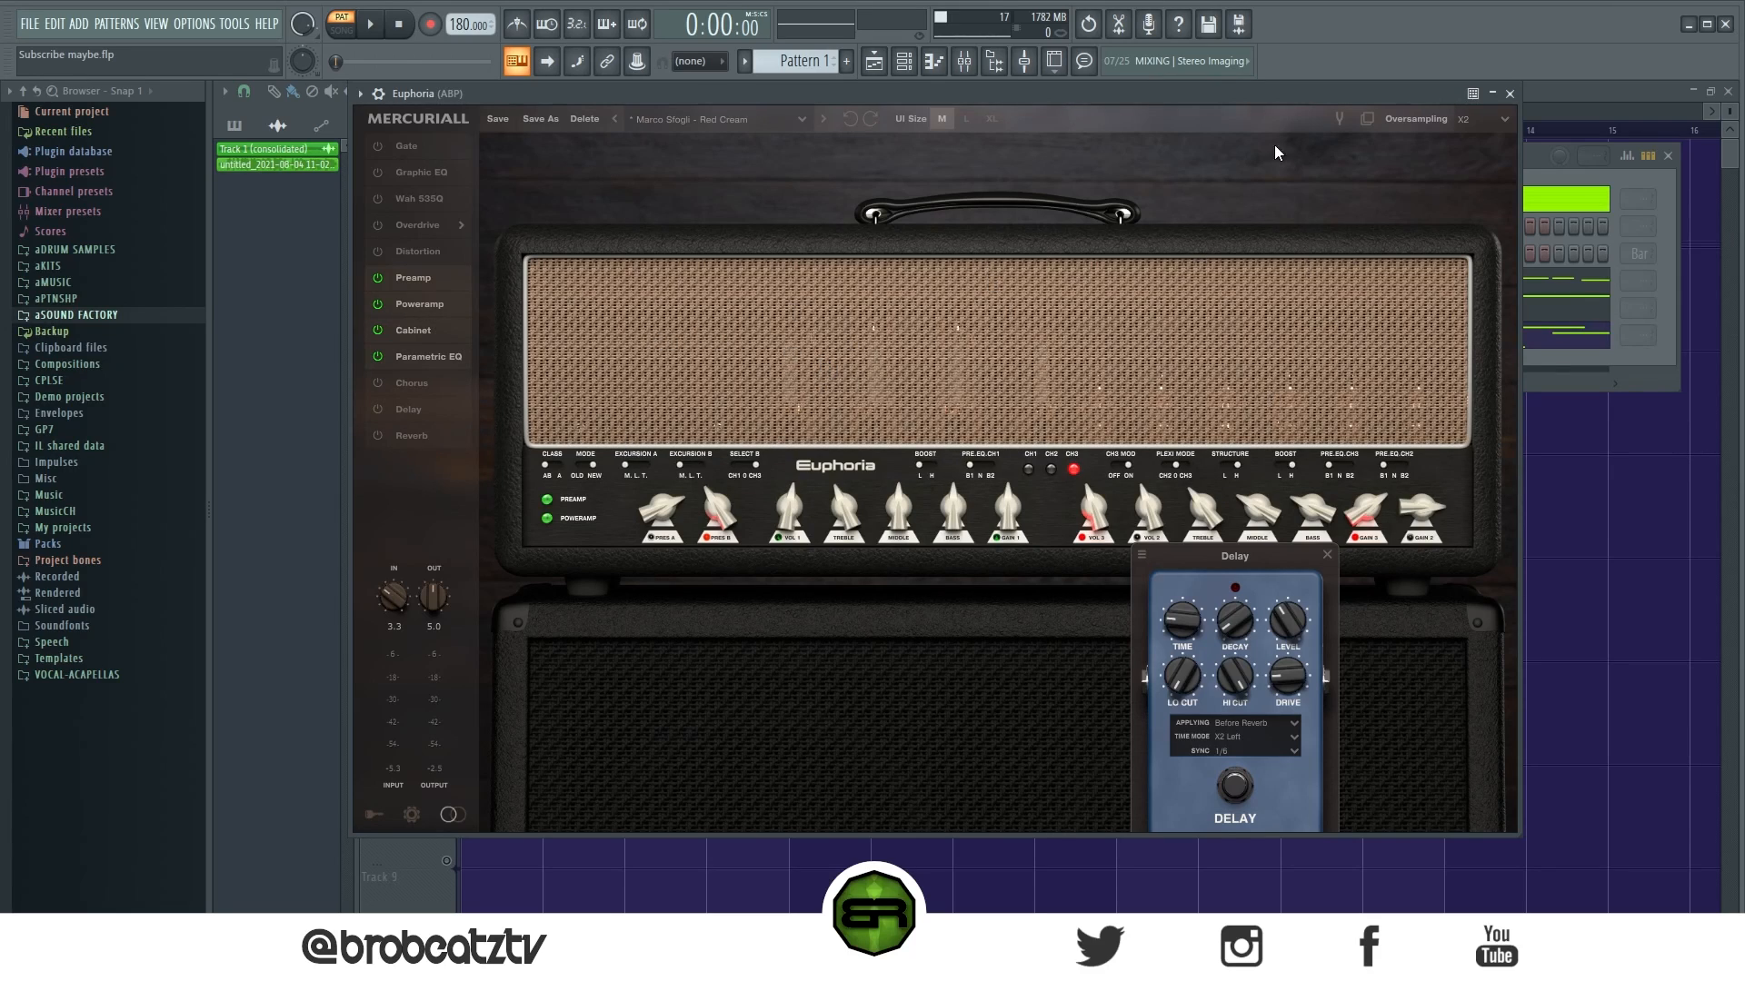
{"action": "left_click", "coordinate": [1508, 95]}
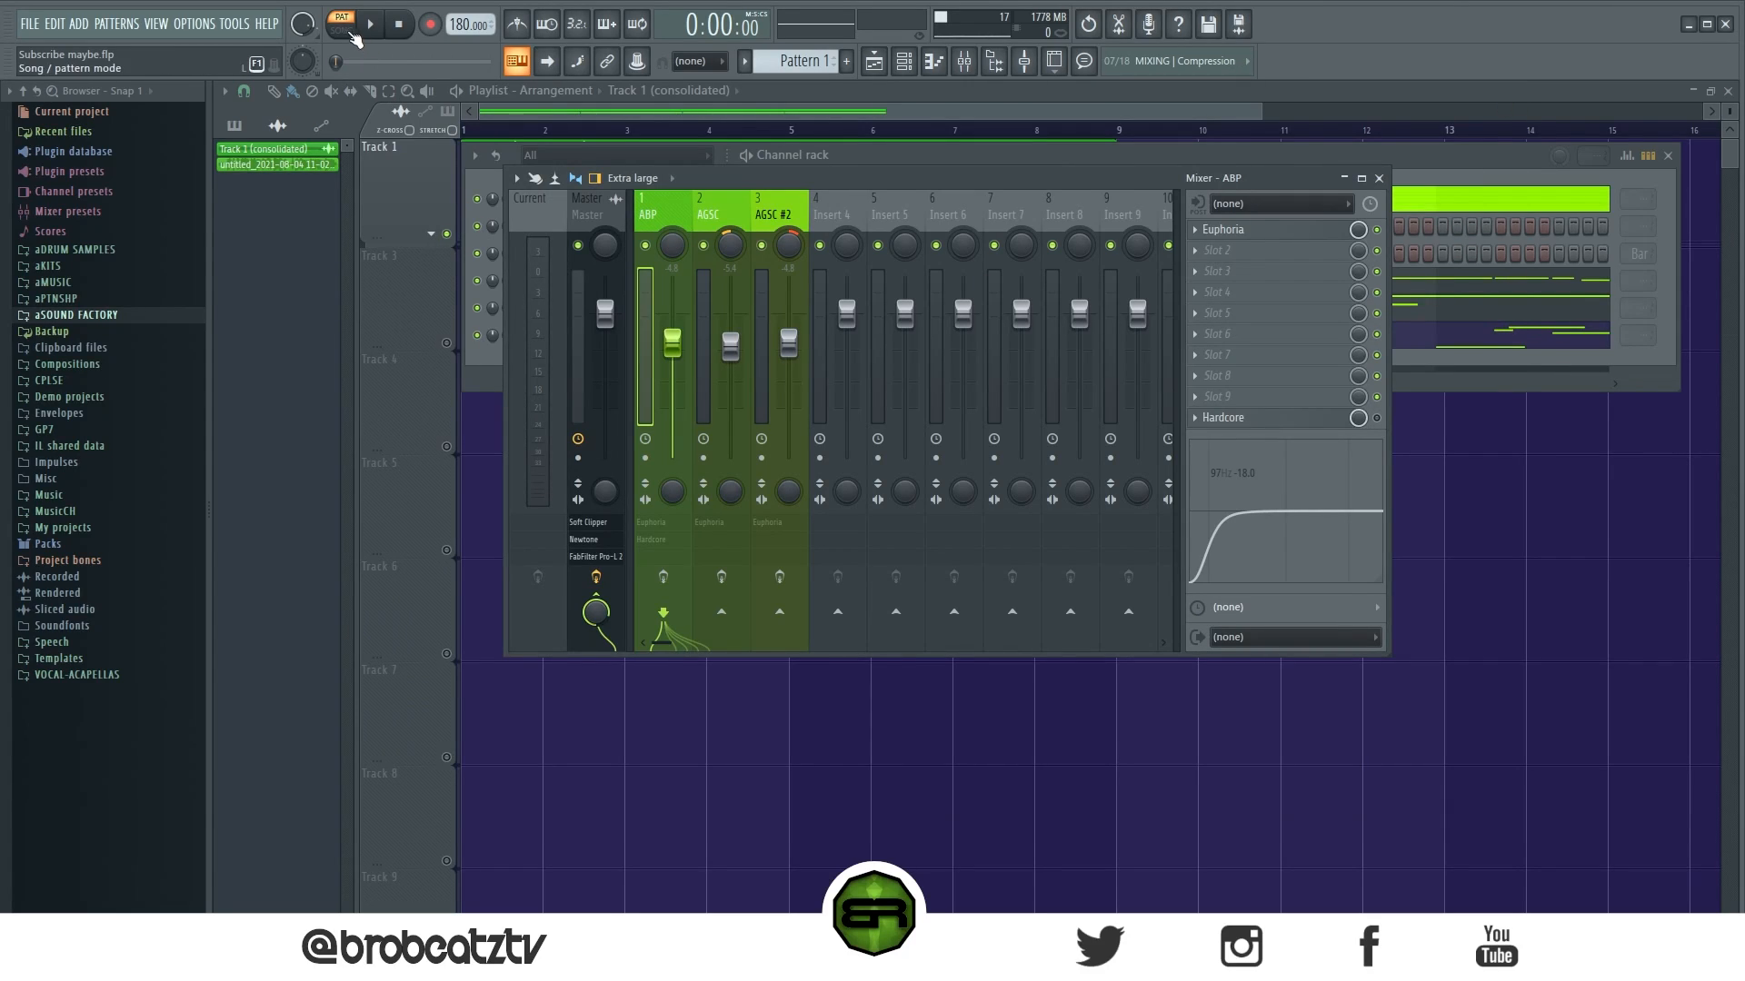
{"action": "left_click", "coordinate": [351, 32]}
{"action": "left_click", "coordinate": [370, 26]}
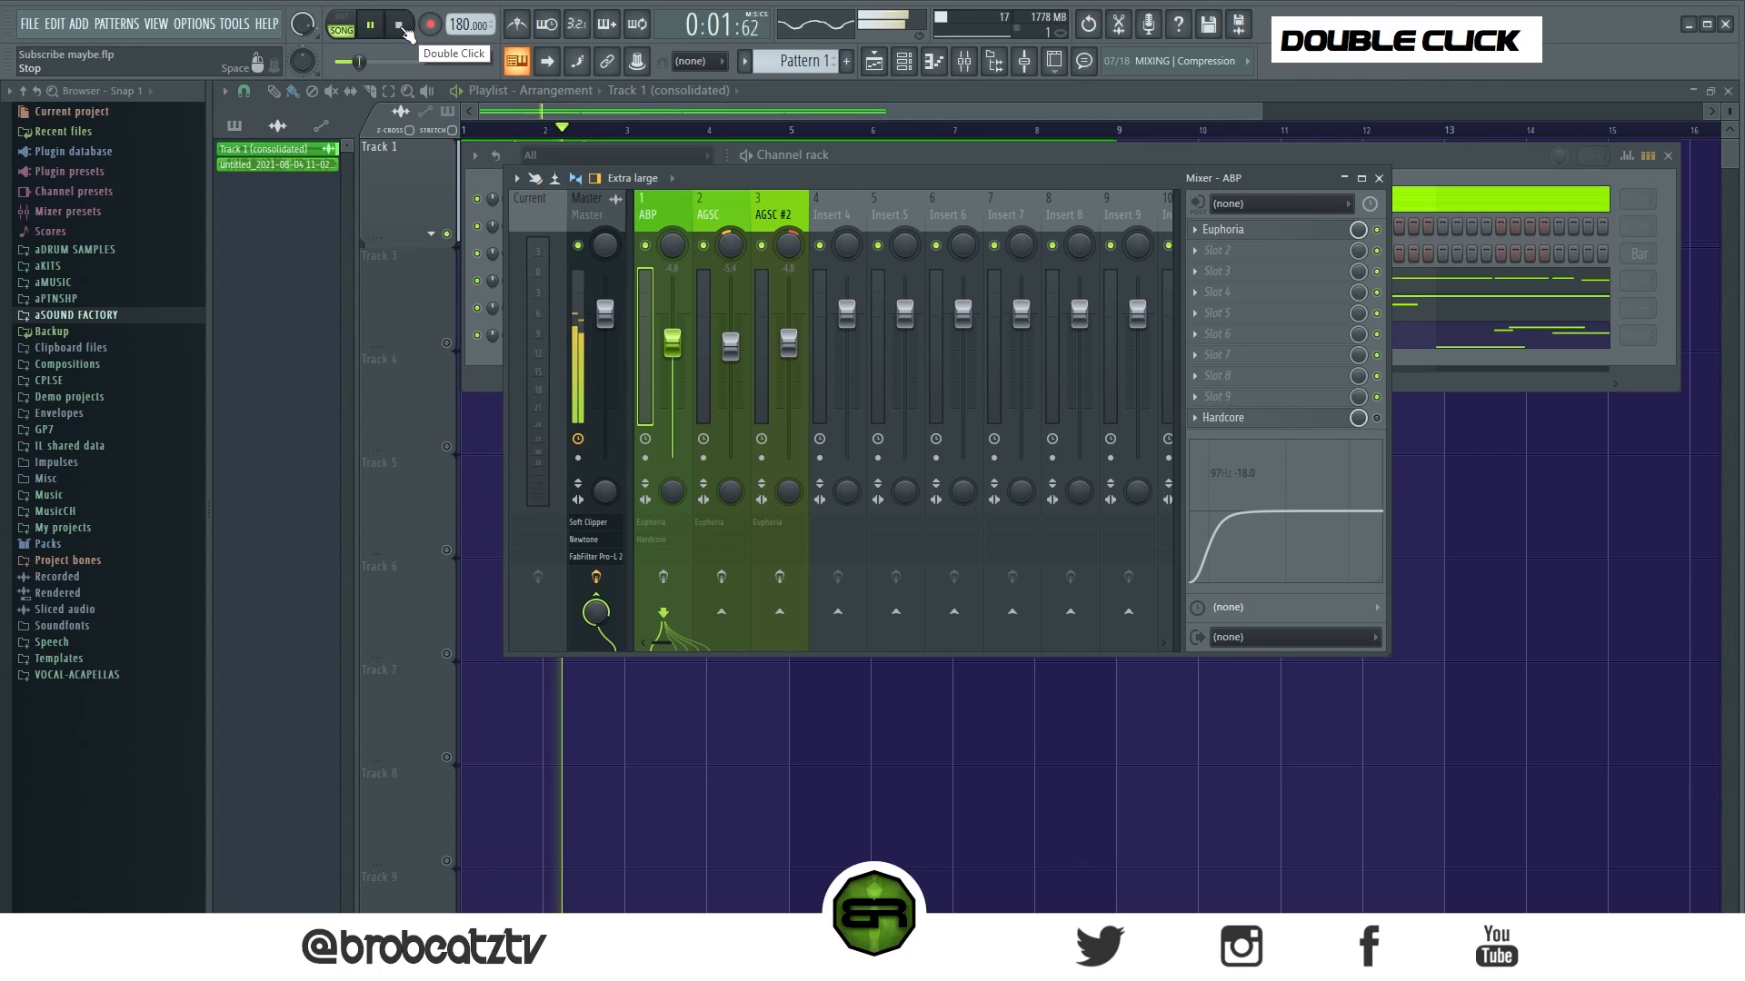
{"action": "left_click", "coordinate": [400, 27]}
{"action": "left_click", "coordinate": [342, 18]}
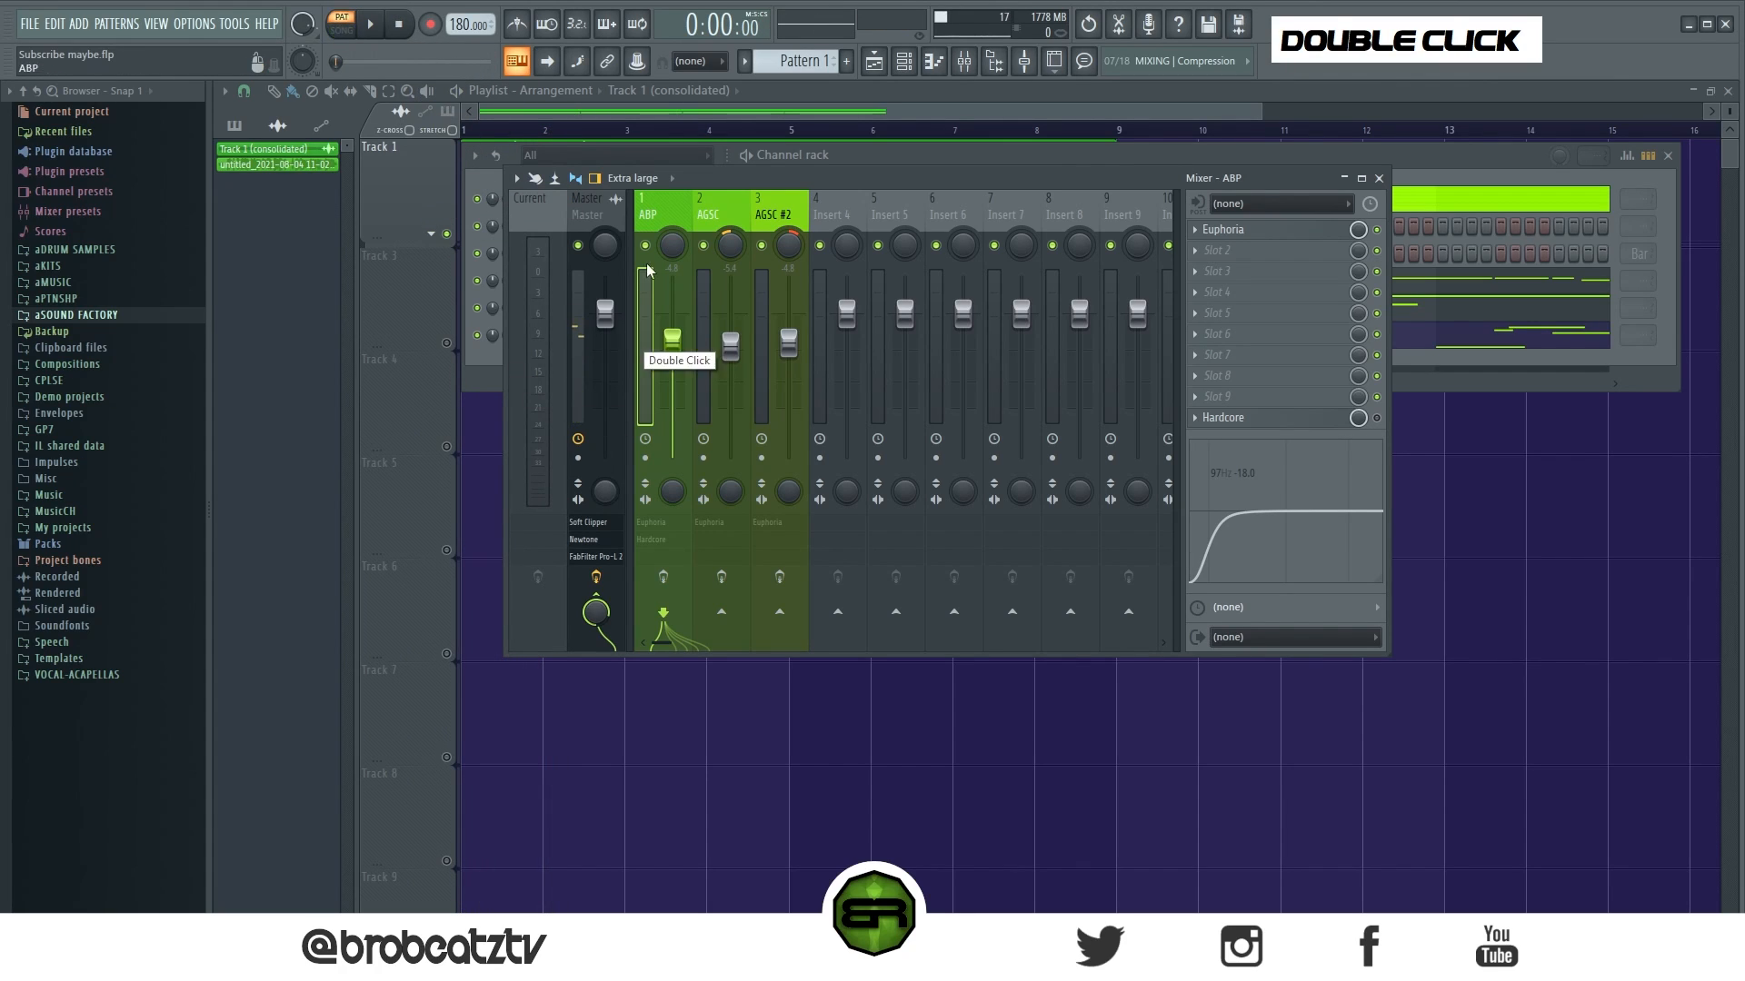
Step: Enable the ABP track's effects and sweep its low-shelf EQ frequency while the pattern plays
{"action": "left_click", "coordinate": [1301, 237]}
{"action": "left_click", "coordinate": [1509, 93]}
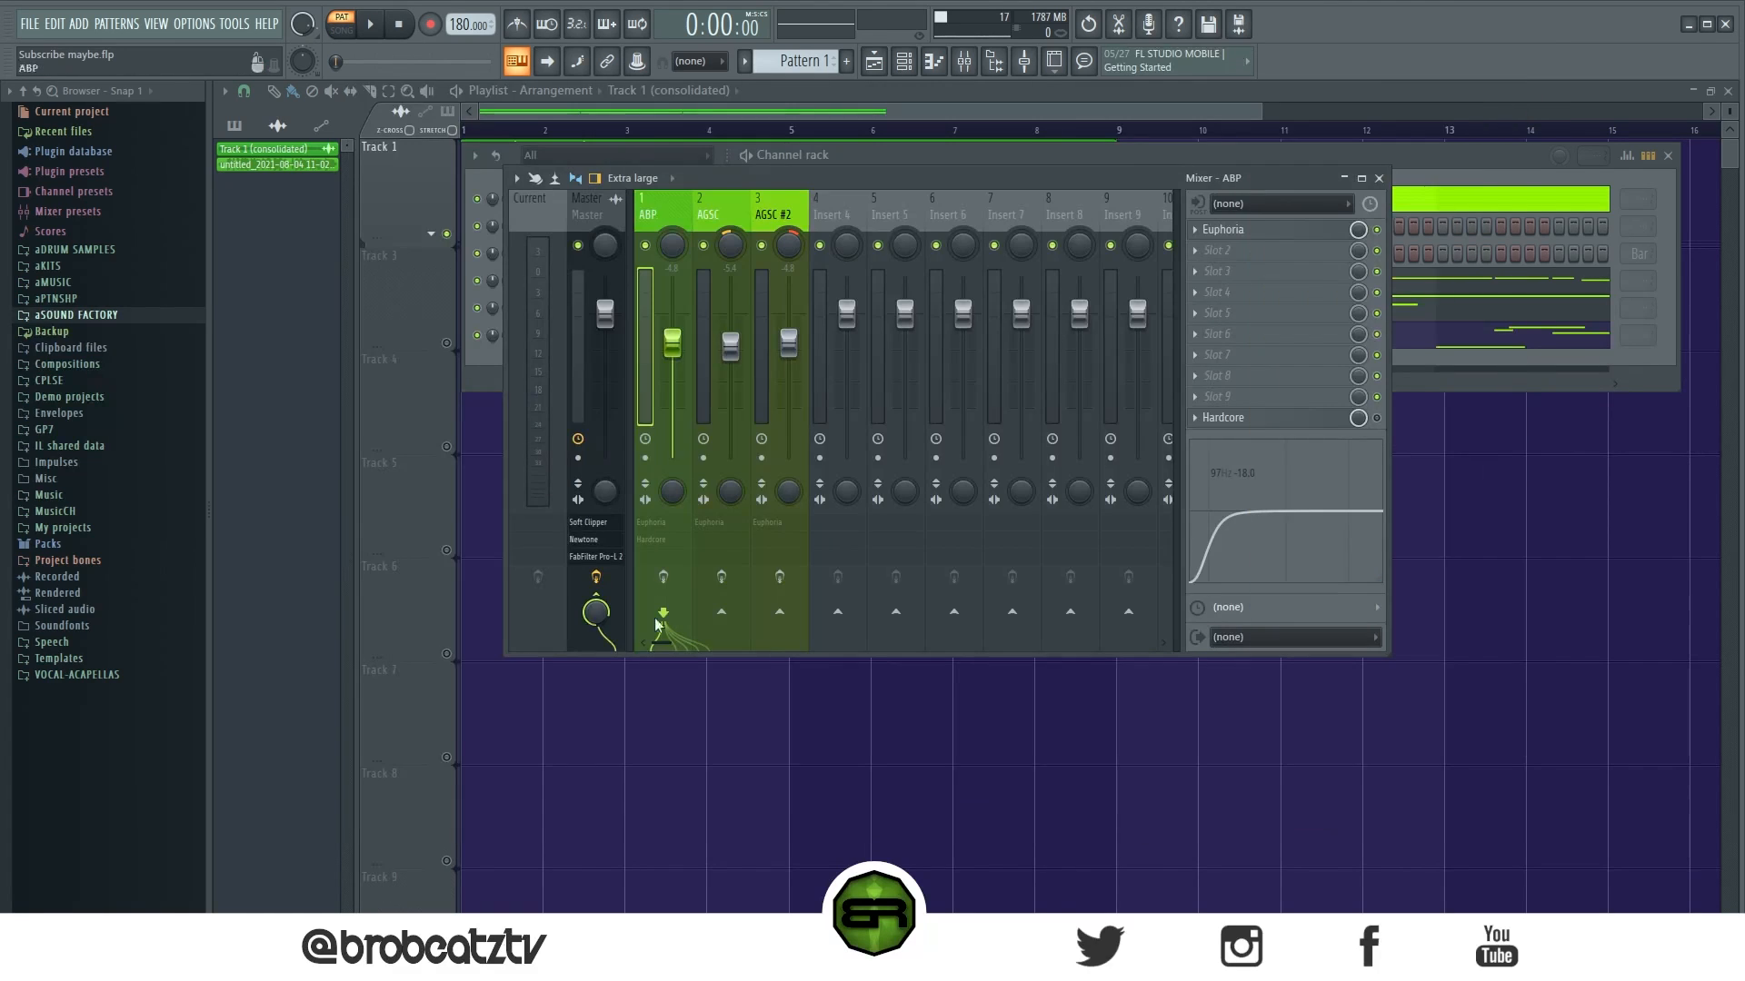
{"action": "left_click", "coordinate": [665, 587]}
{"action": "left_click_drag", "start_coordinate": [1210, 538], "coordinate": [1205, 538]}
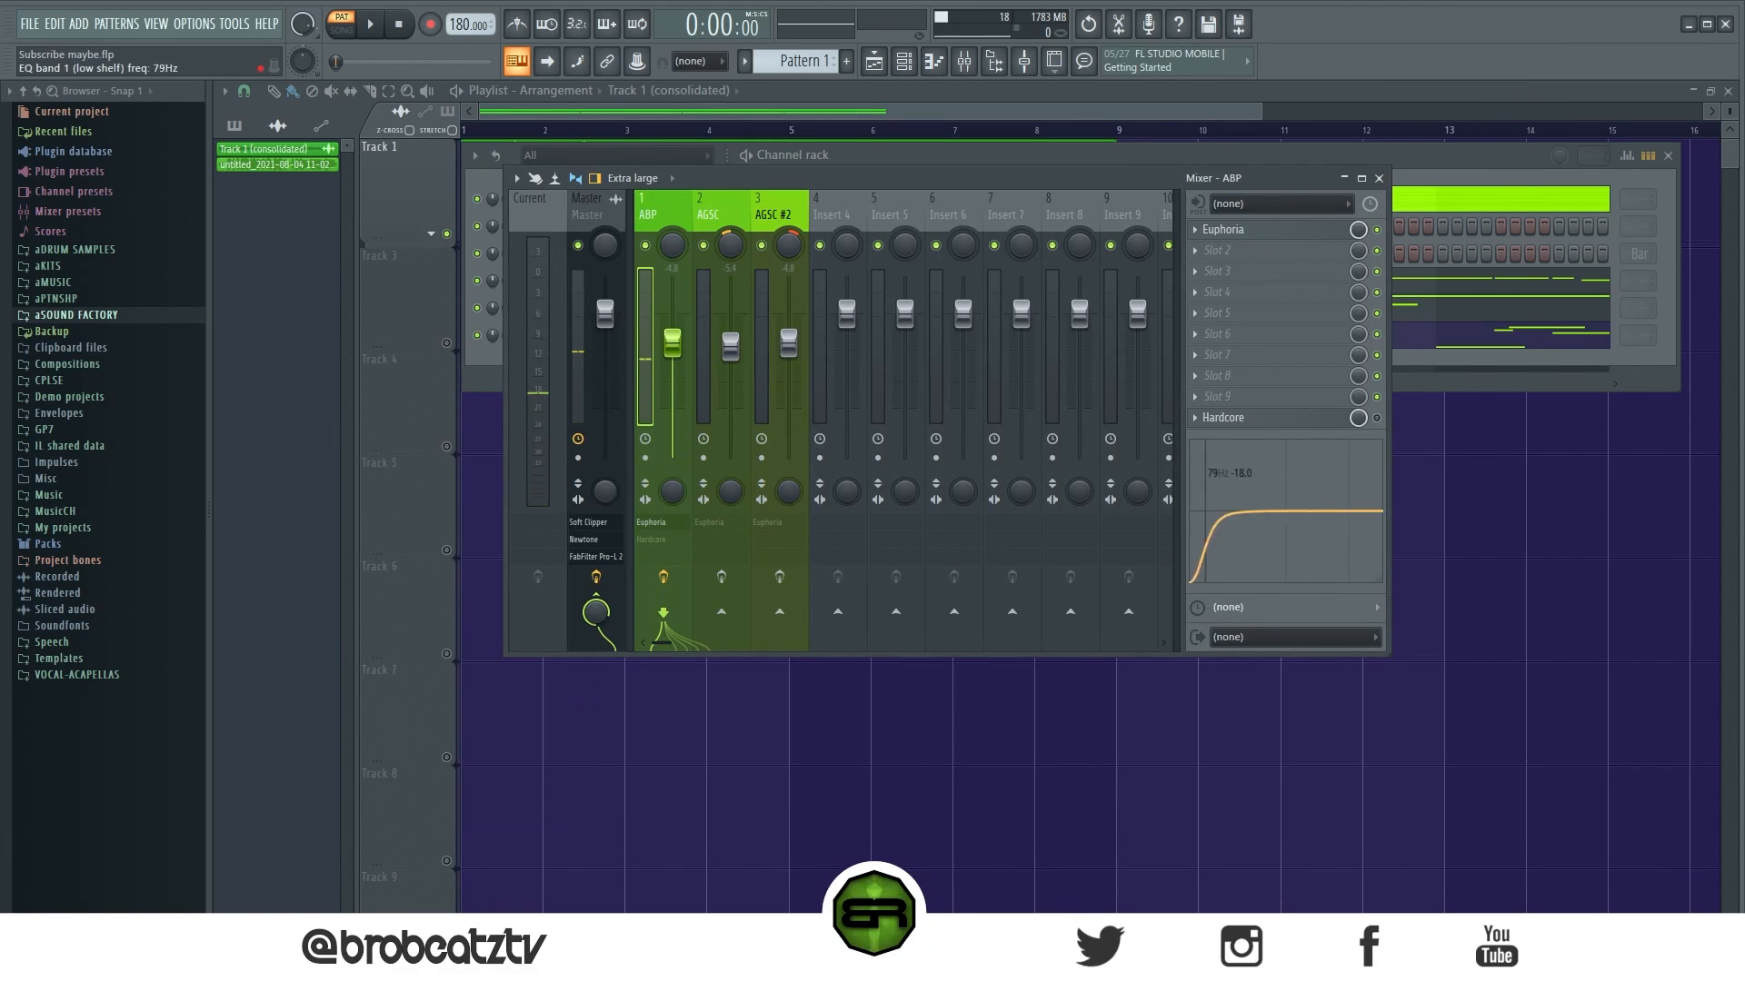
{"action": "key", "text": "space"}
{"action": "key", "text": "space"}
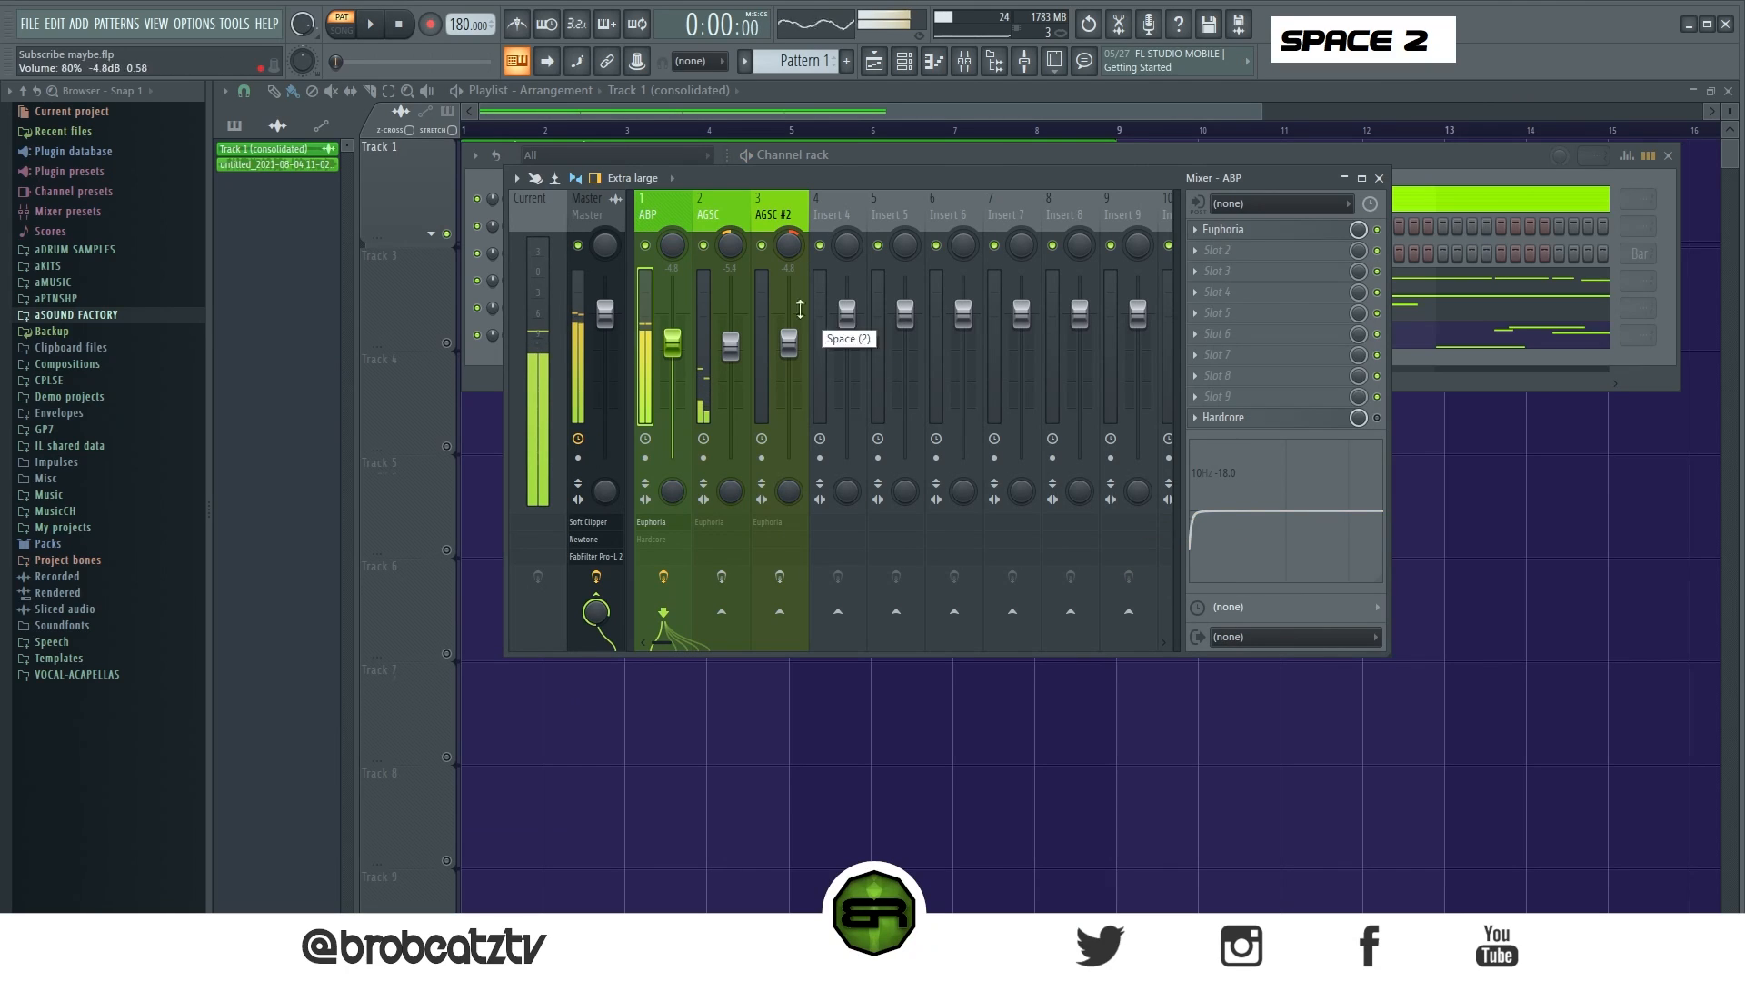
Step: Mute AGSC and AGSC #2, and readjust ABP's low-shelf EQ frequency while the pattern plays
{"action": "left_click", "coordinate": [704, 246]}
{"action": "left_click", "coordinate": [761, 246]}
{"action": "key", "text": "space"}
{"action": "mouse_move", "coordinate": [1195, 569]}
{"action": "left_mouse_down"}
{"action": "mouse_move", "coordinate": [1232, 578]}
{"action": "mouse_move", "coordinate": [1205, 554]}
{"action": "left_mouse_up"}
{"action": "right_click", "coordinate": [1204, 554]}
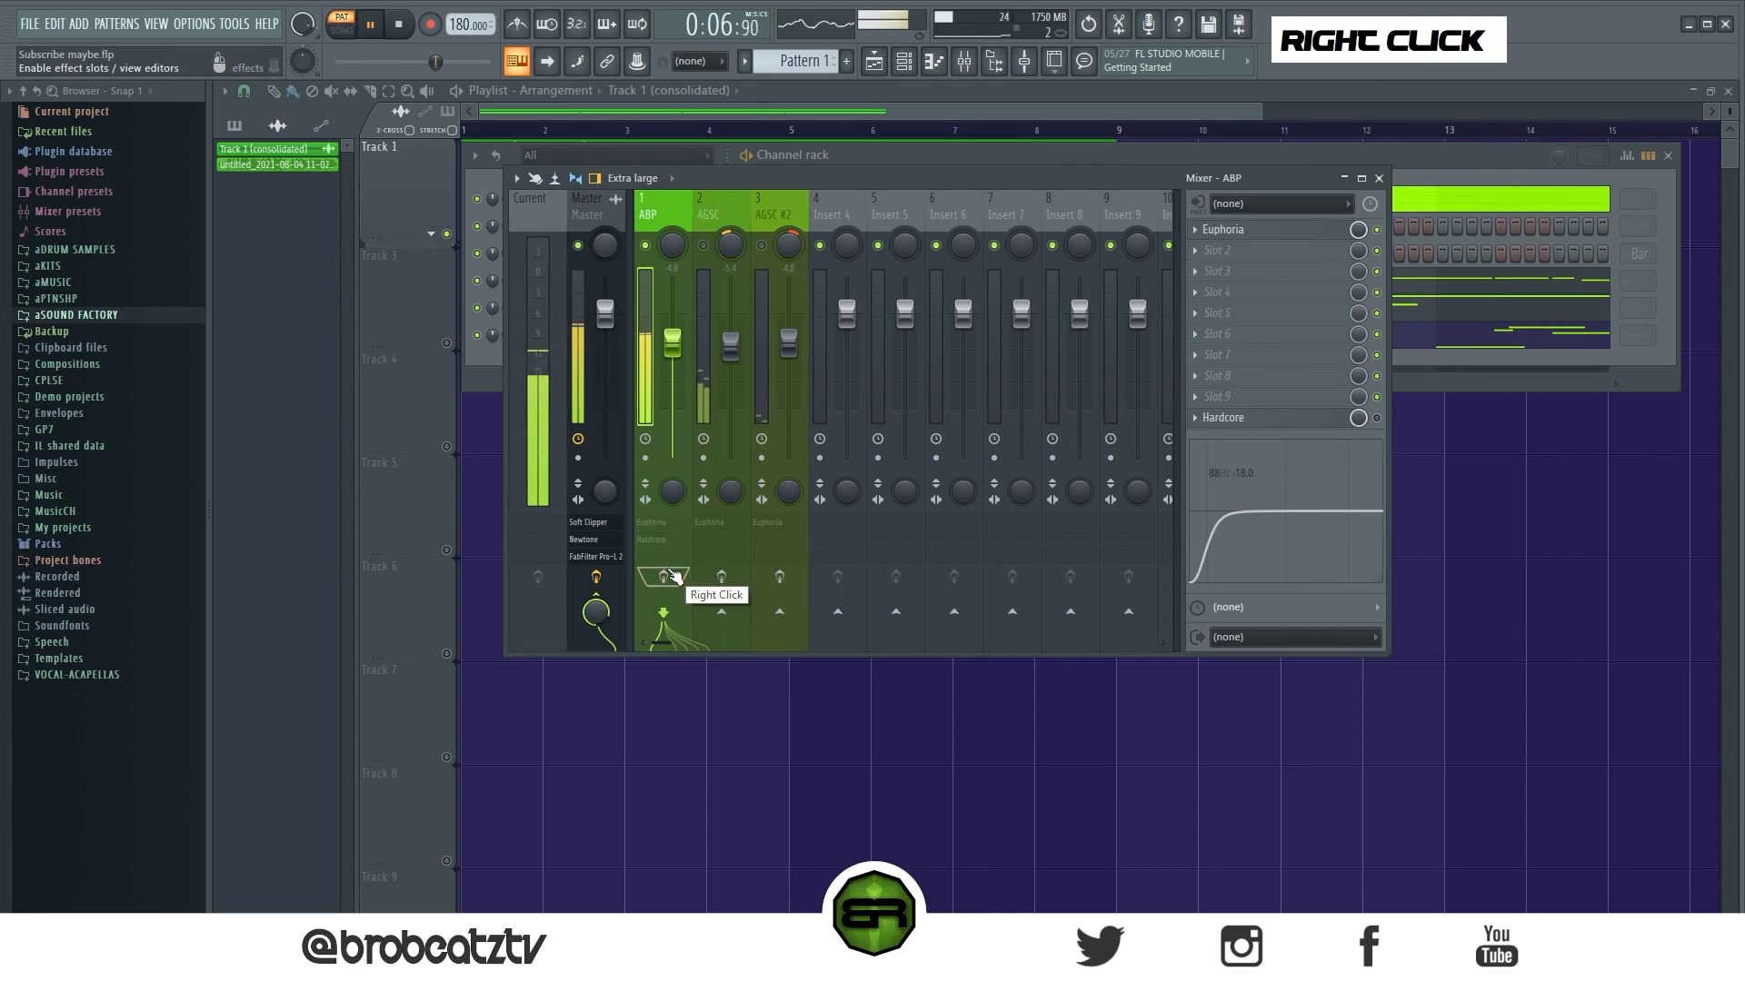
Step: Compare ABP alone with its effects bypassed and enabled, leave the effects on and stop playback
{"action": "left_click", "coordinate": [664, 578]}
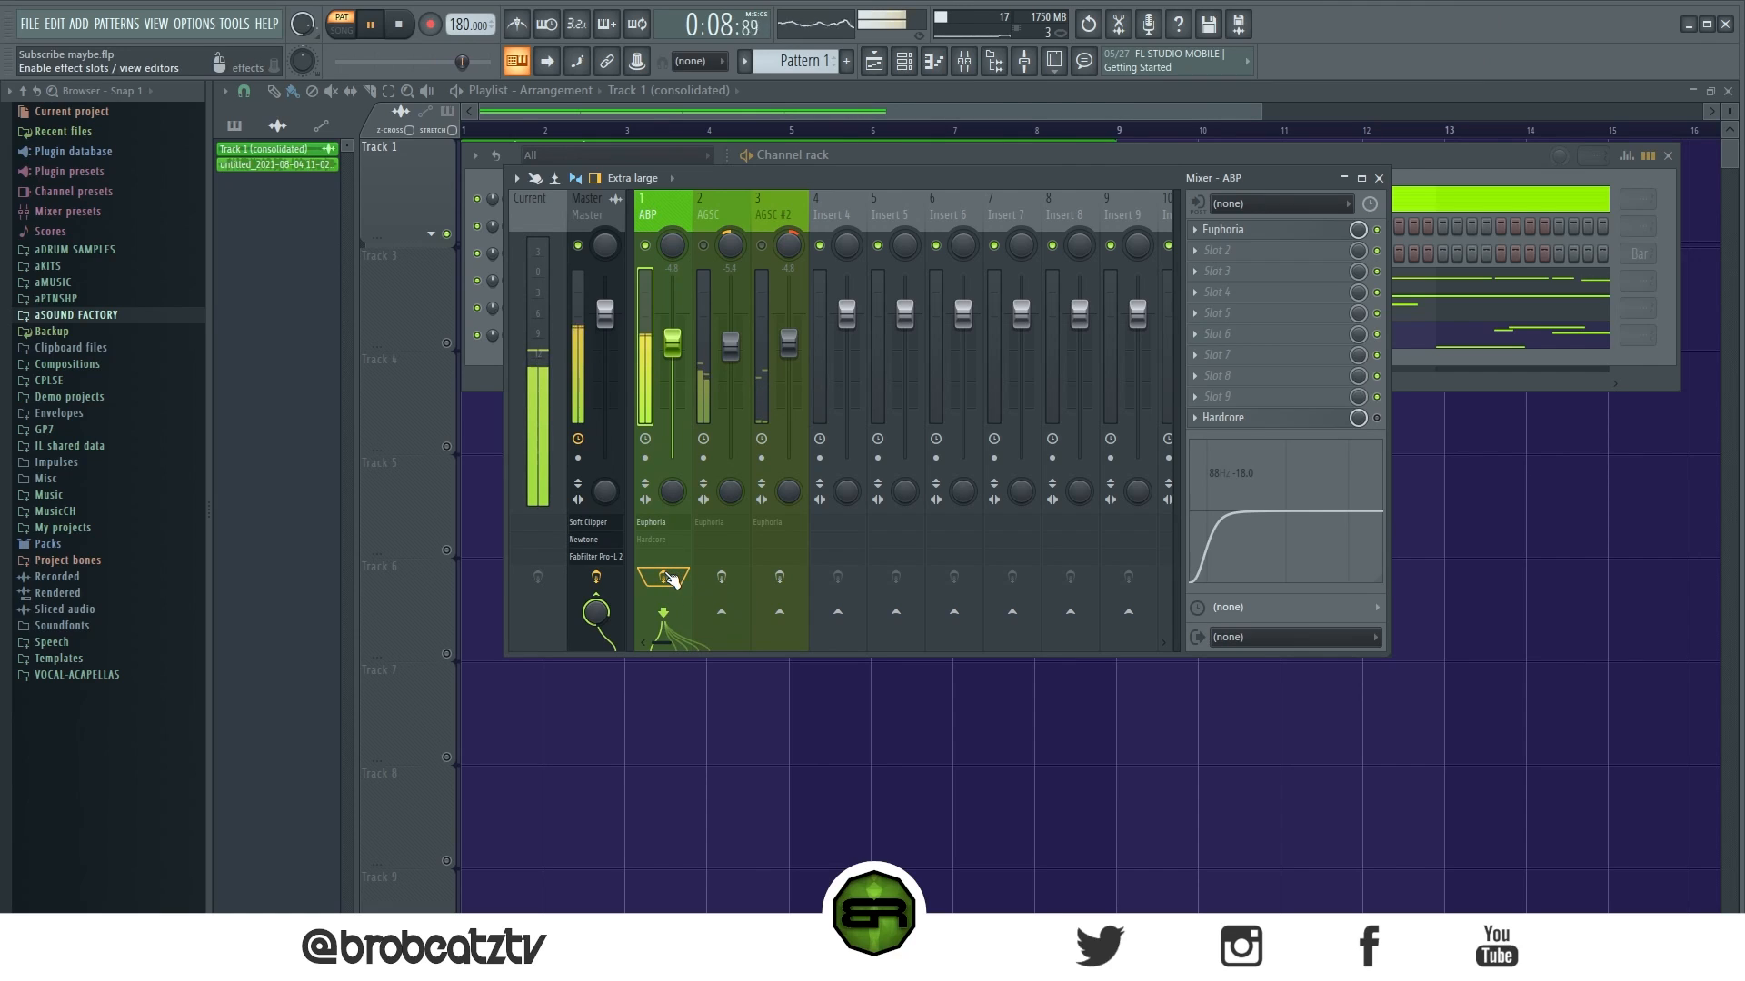
{"action": "left_click", "coordinate": [672, 578]}
{"action": "key", "text": "space"}
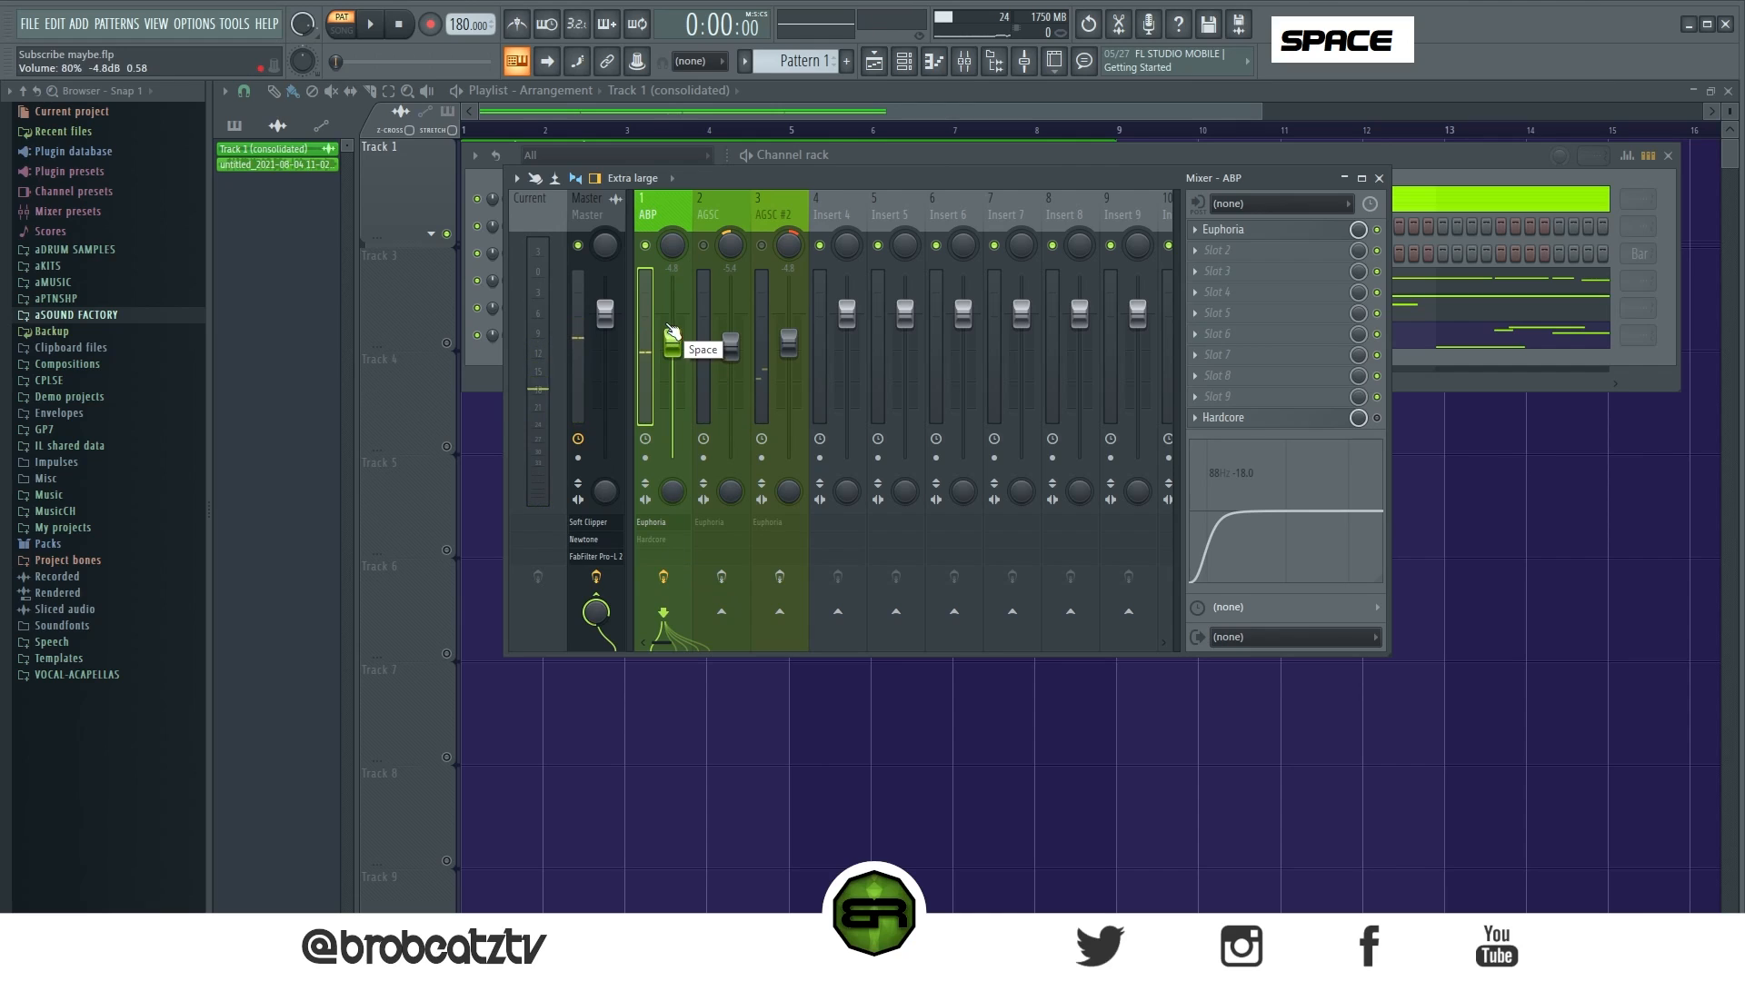
Step: Open the Hardcore plugin on ABP, browse its preset library from first to last, and close it without changing the preset
{"action": "left_click", "coordinate": [1227, 419]}
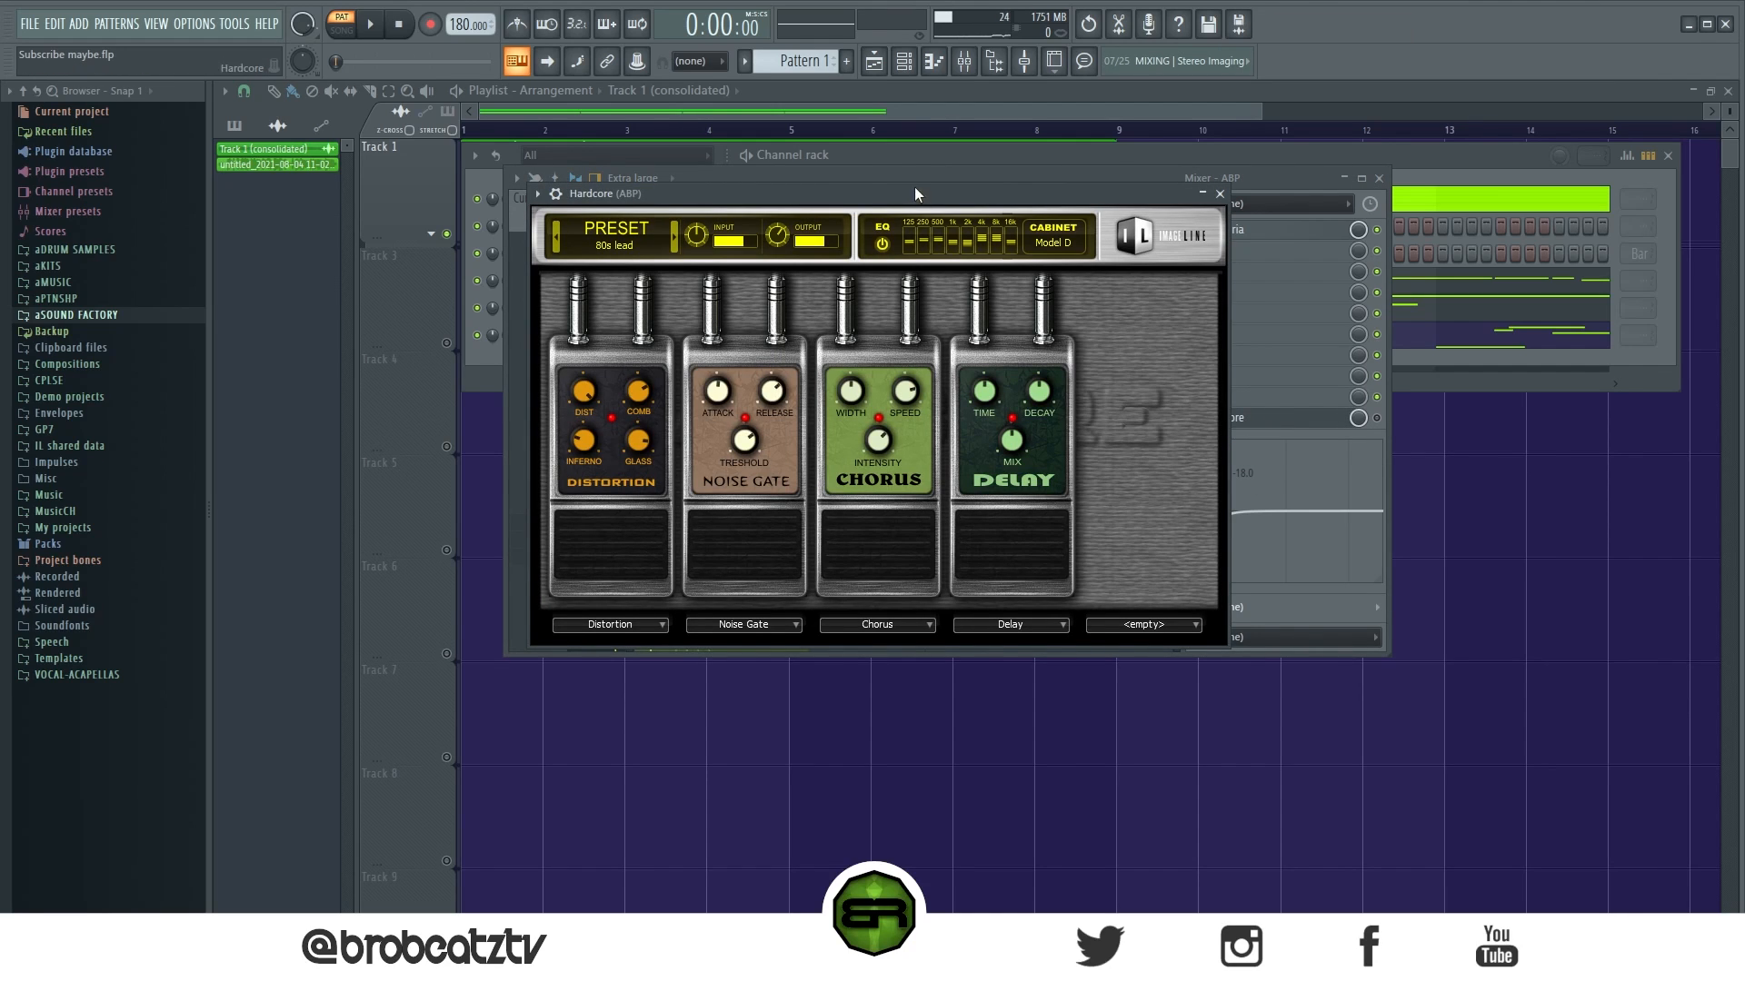
{"action": "left_click_drag", "start_coordinate": [914, 187], "coordinate": [851, 147]}
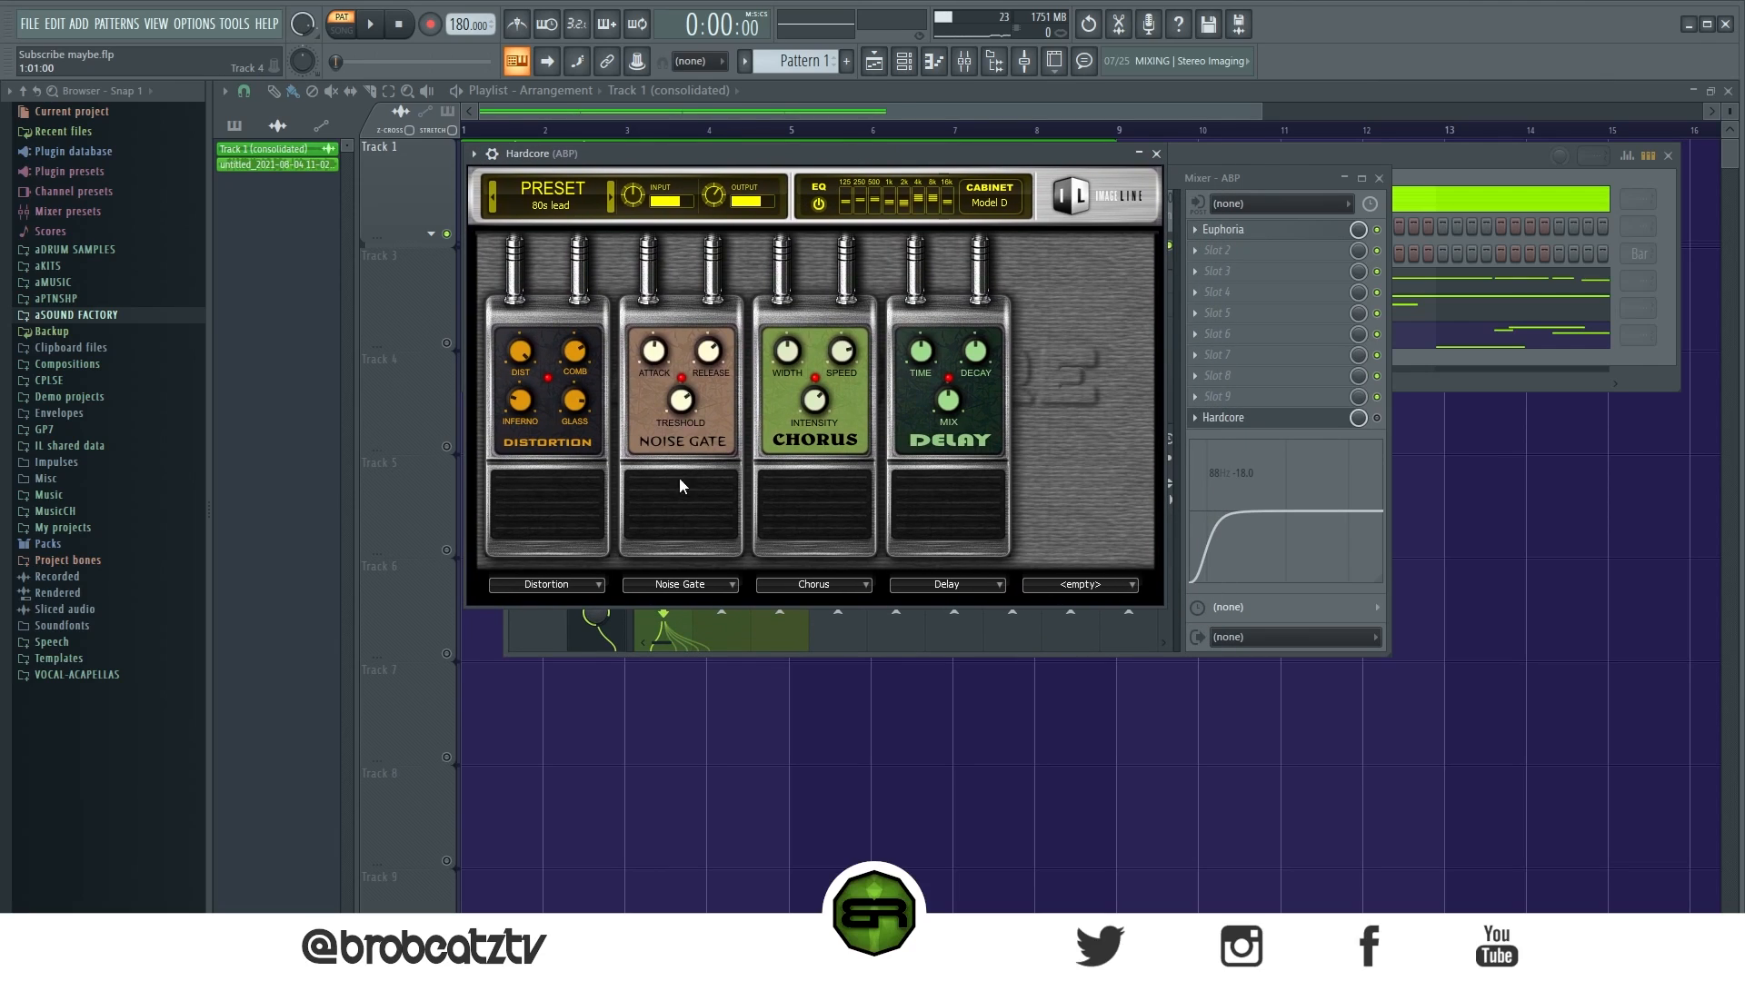
{"action": "left_click", "coordinate": [536, 209]}
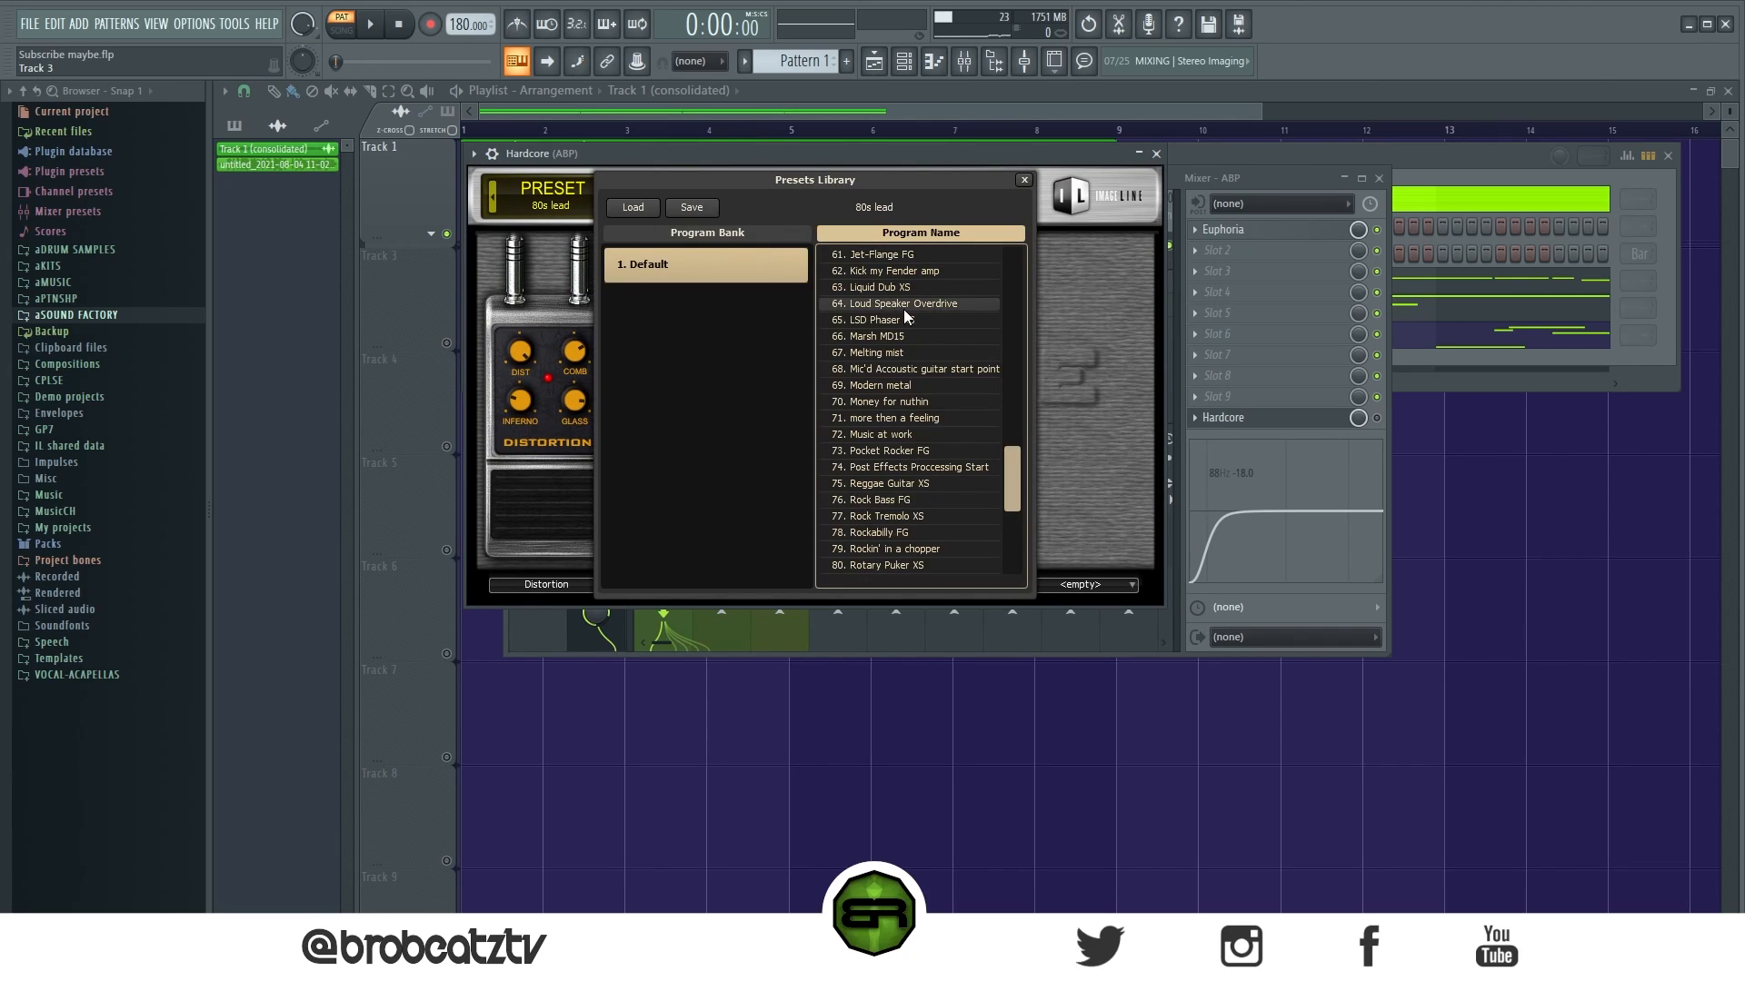
{"action": "left_click_drag", "start_coordinate": [1017, 492], "coordinate": [1011, 266]}
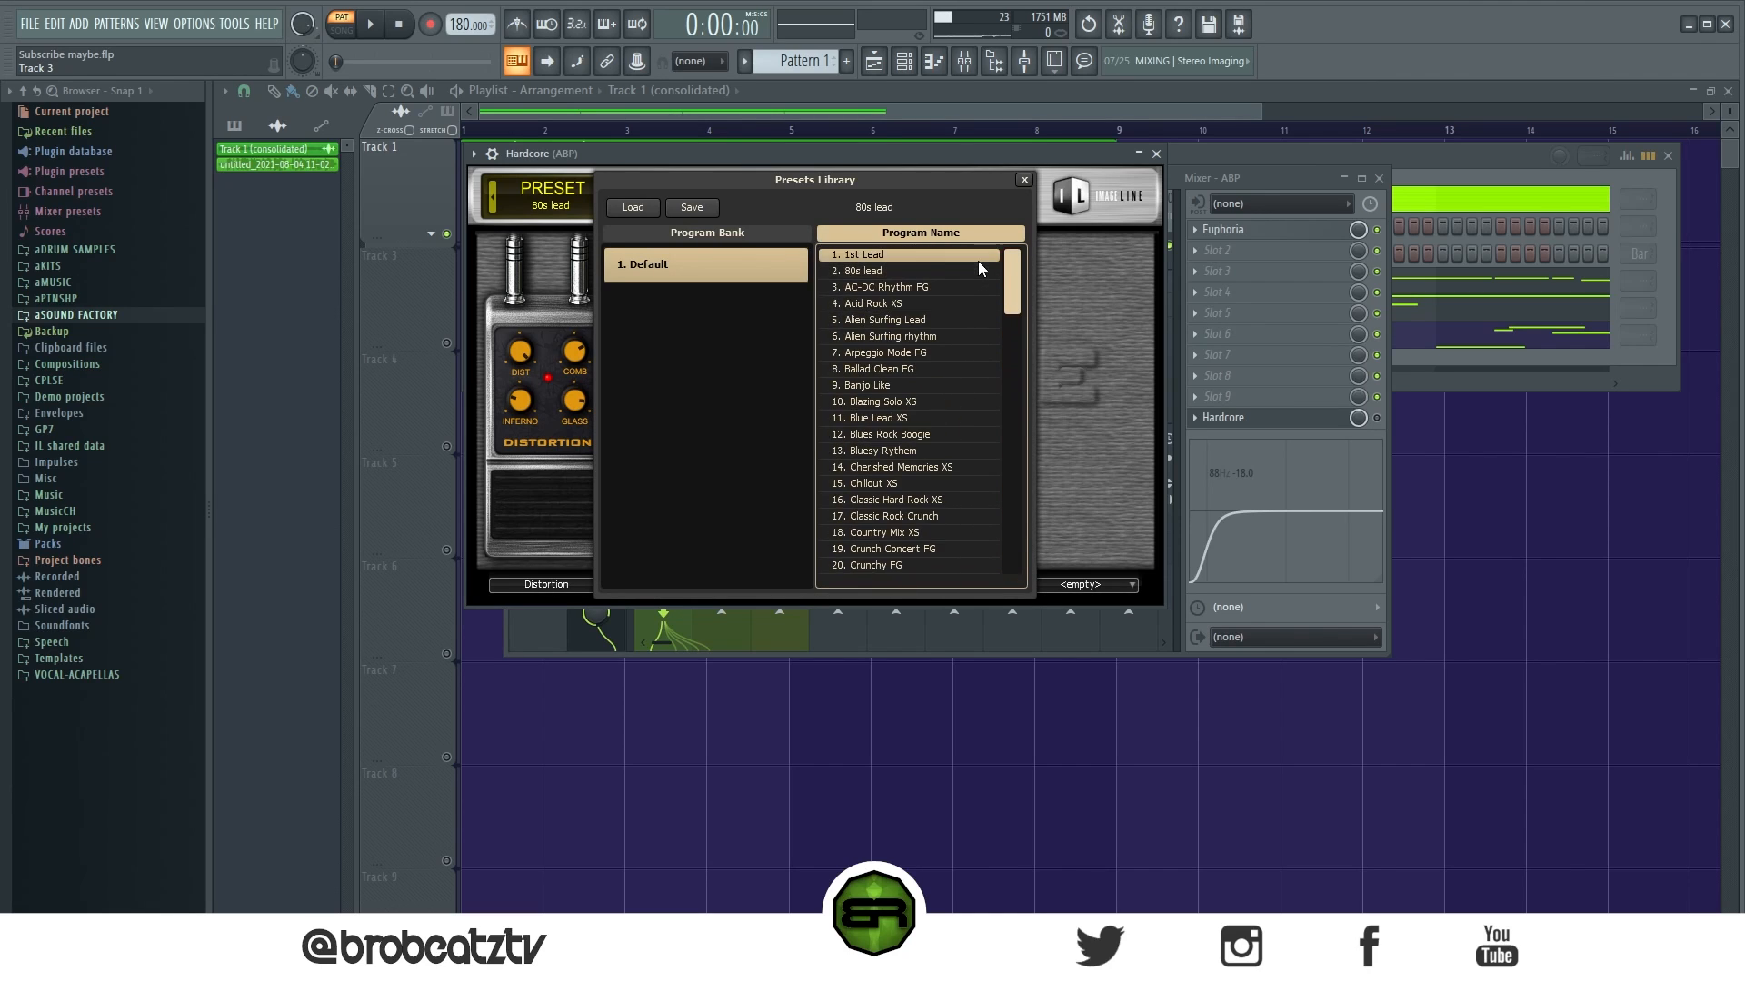
{"action": "left_click_drag", "start_coordinate": [1022, 289], "coordinate": [957, 356]}
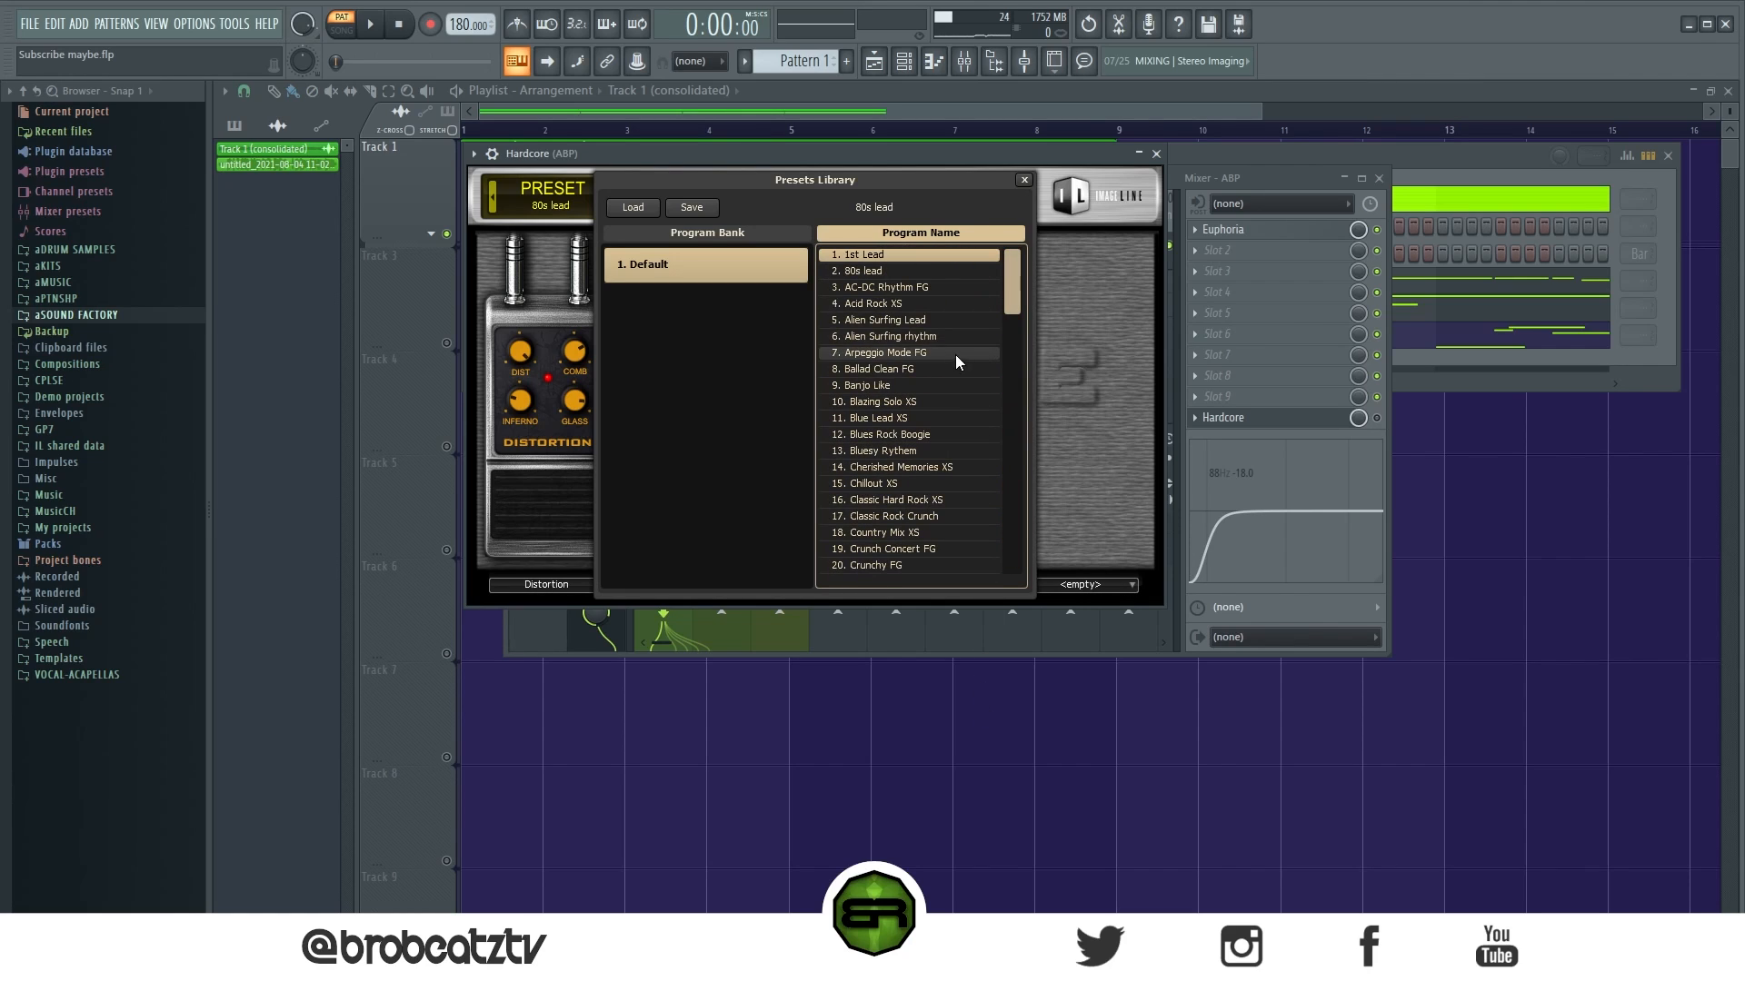
{"action": "left_click_drag", "start_coordinate": [1016, 296], "coordinate": [1055, 431]}
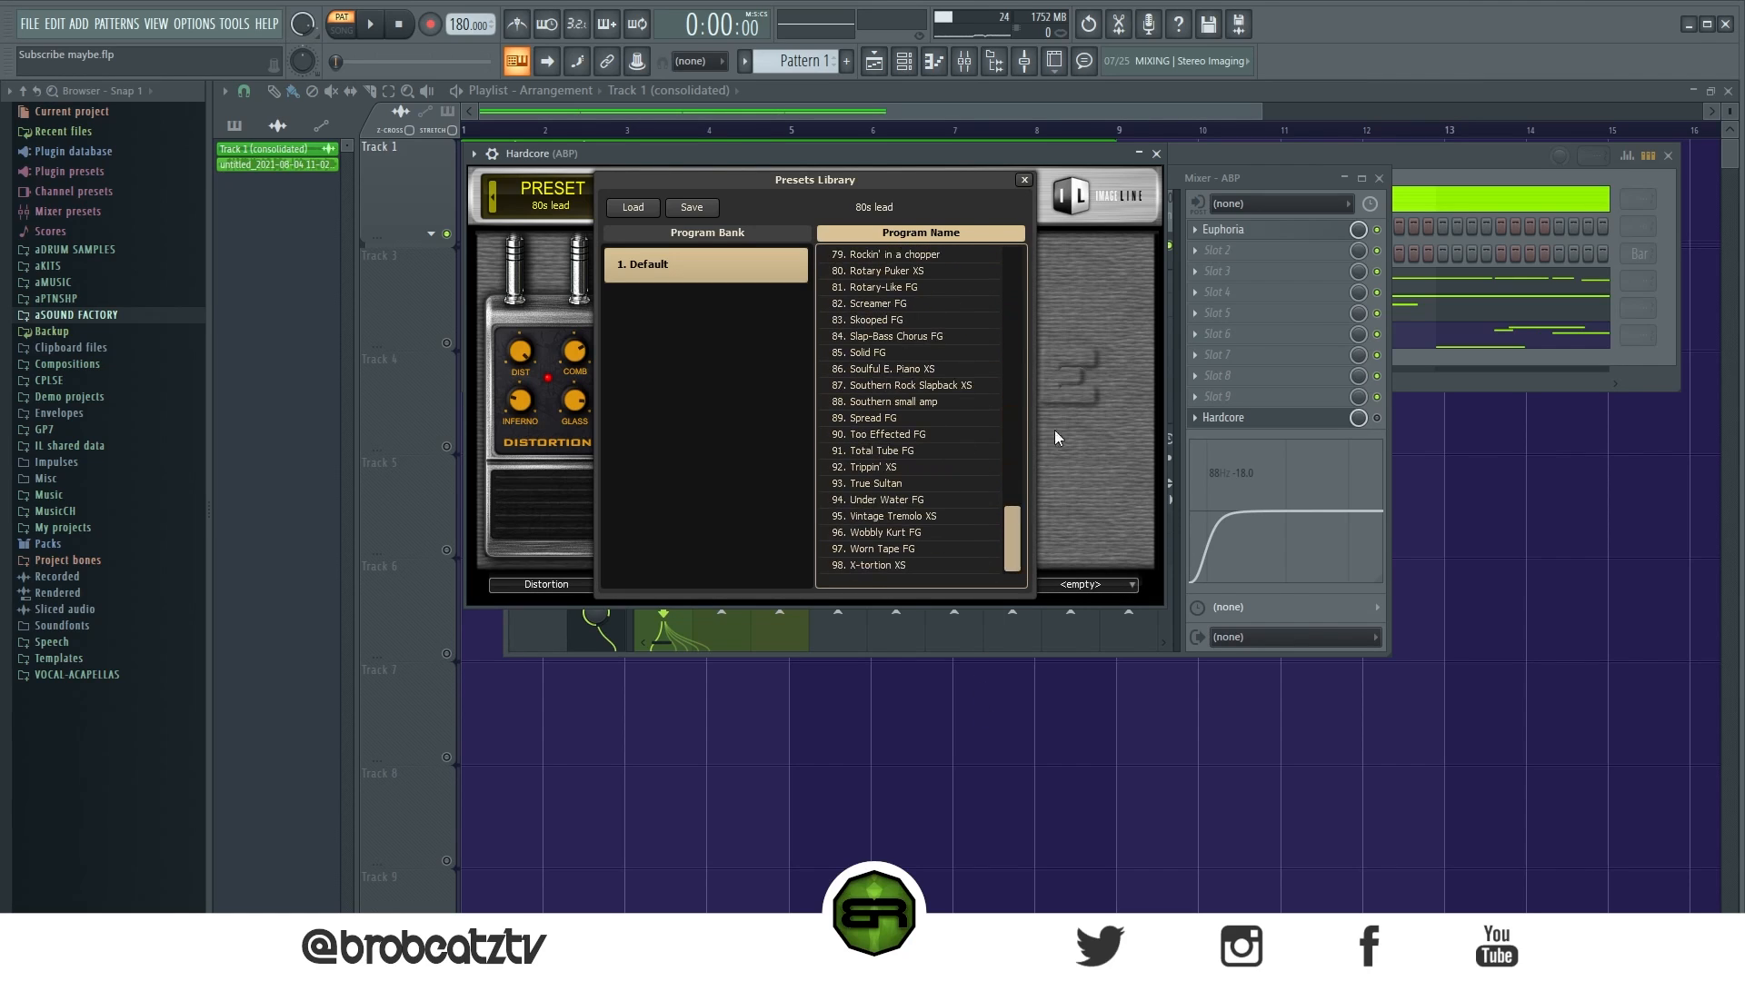
{"action": "left_click", "coordinate": [1026, 179]}
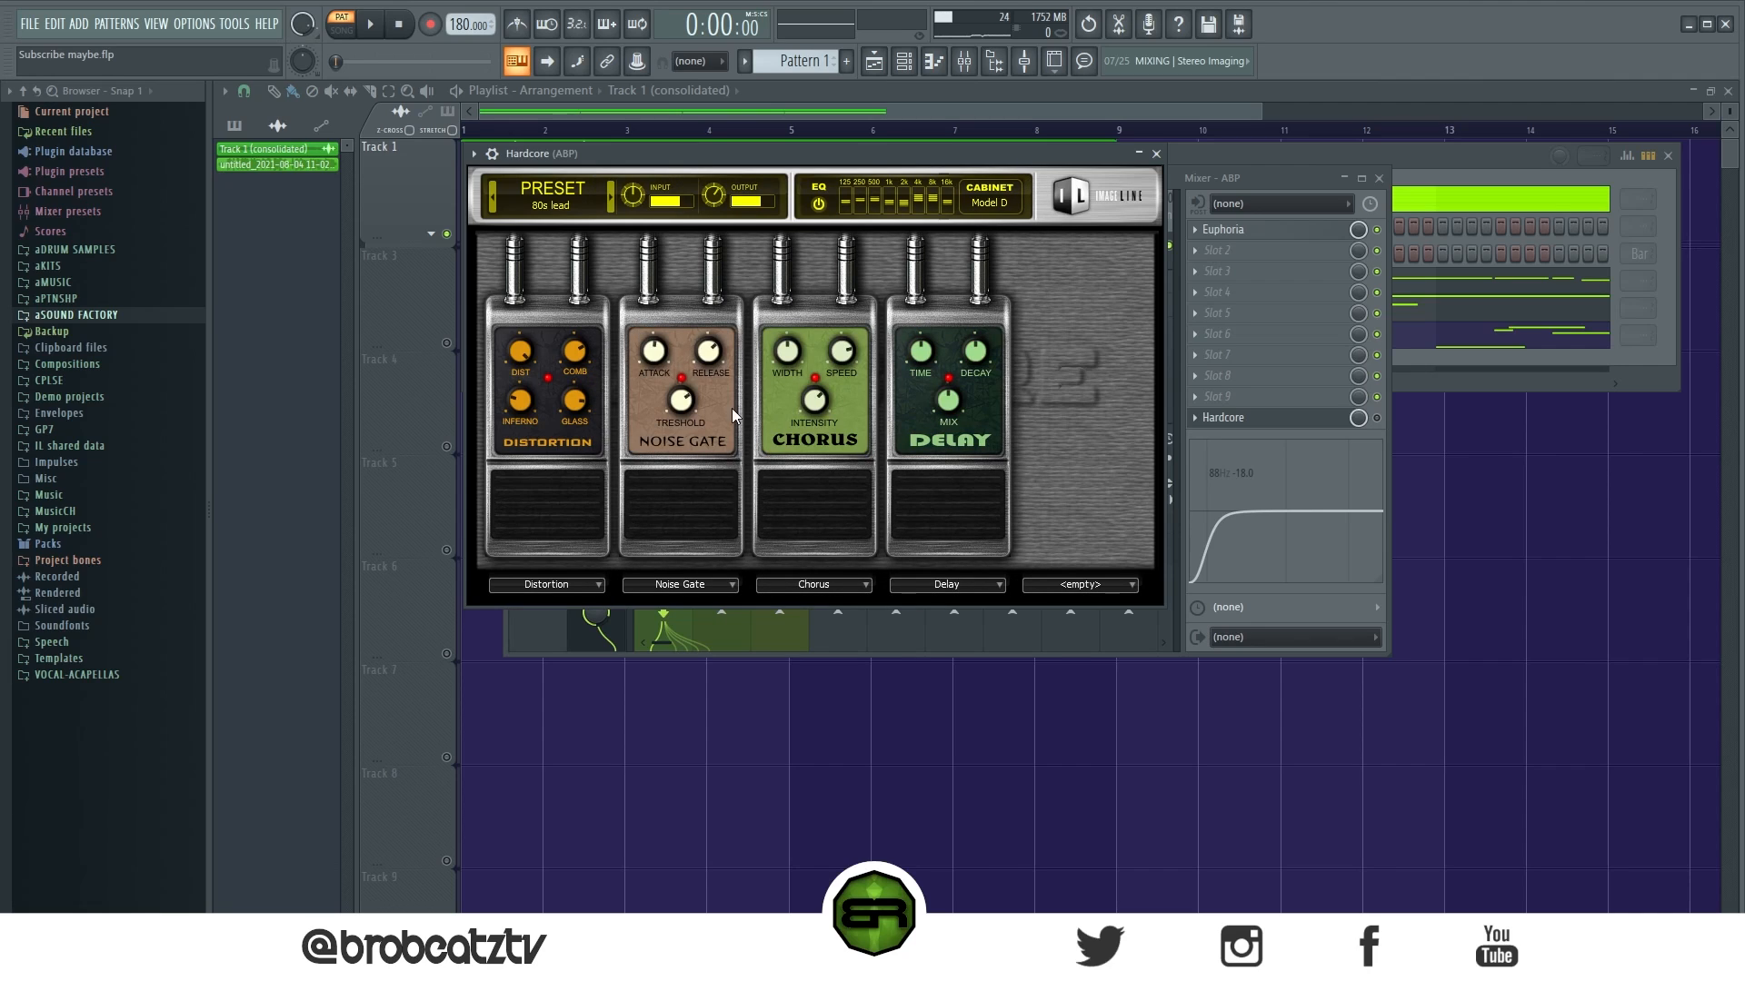
{"action": "left_click", "coordinate": [1156, 153]}
Step: Examine the Euphoria amp settings on AGSC, and unmute that track with its effects enabled
{"action": "left_click", "coordinate": [709, 216]}
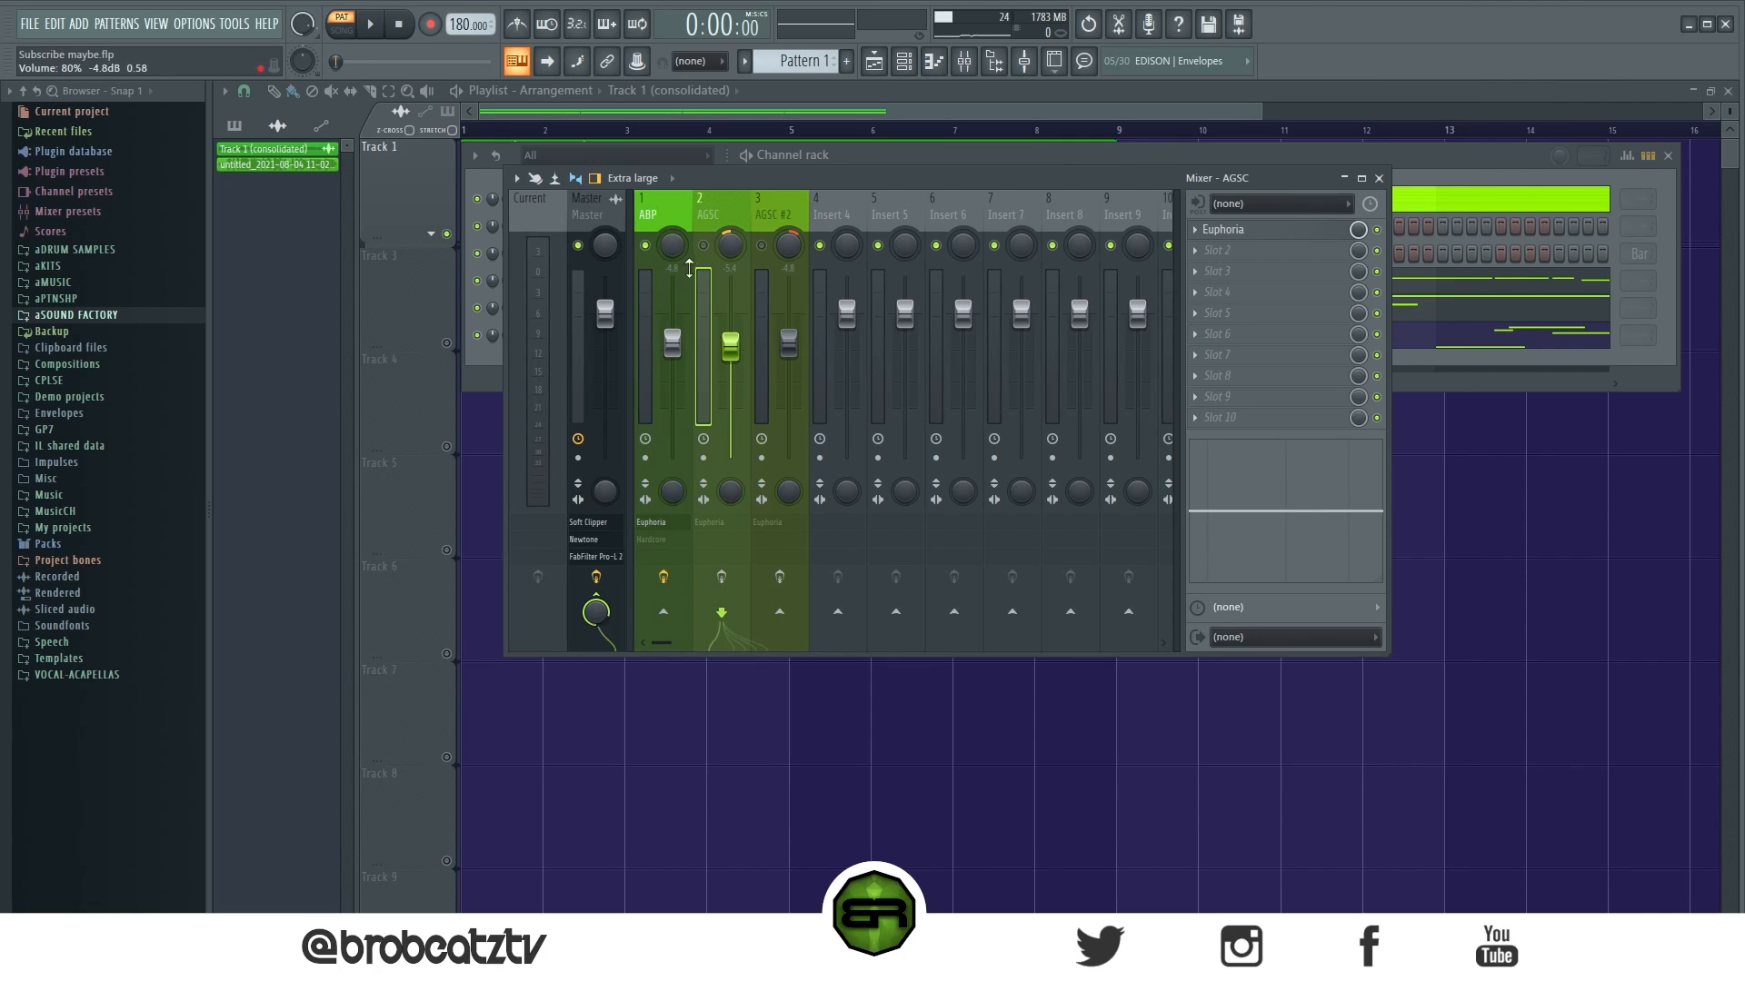
{"action": "left_click", "coordinate": [1259, 229]}
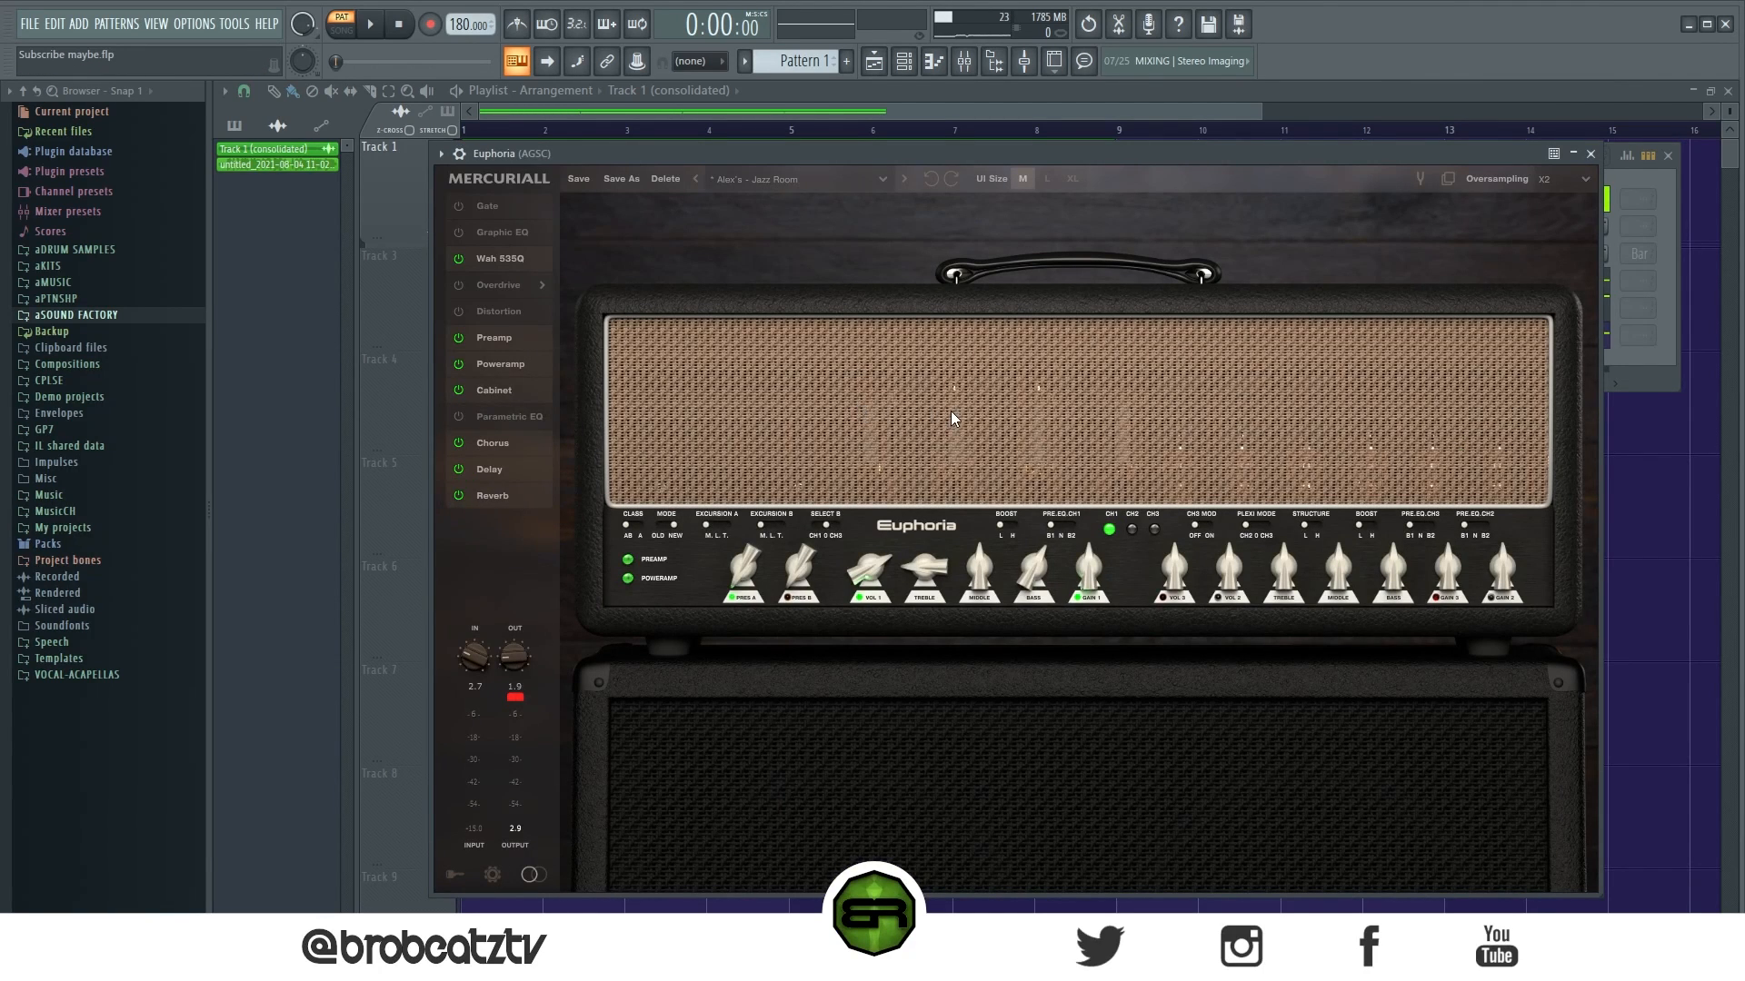
{"action": "left_click", "coordinate": [1591, 154]}
{"action": "left_click", "coordinate": [722, 576]}
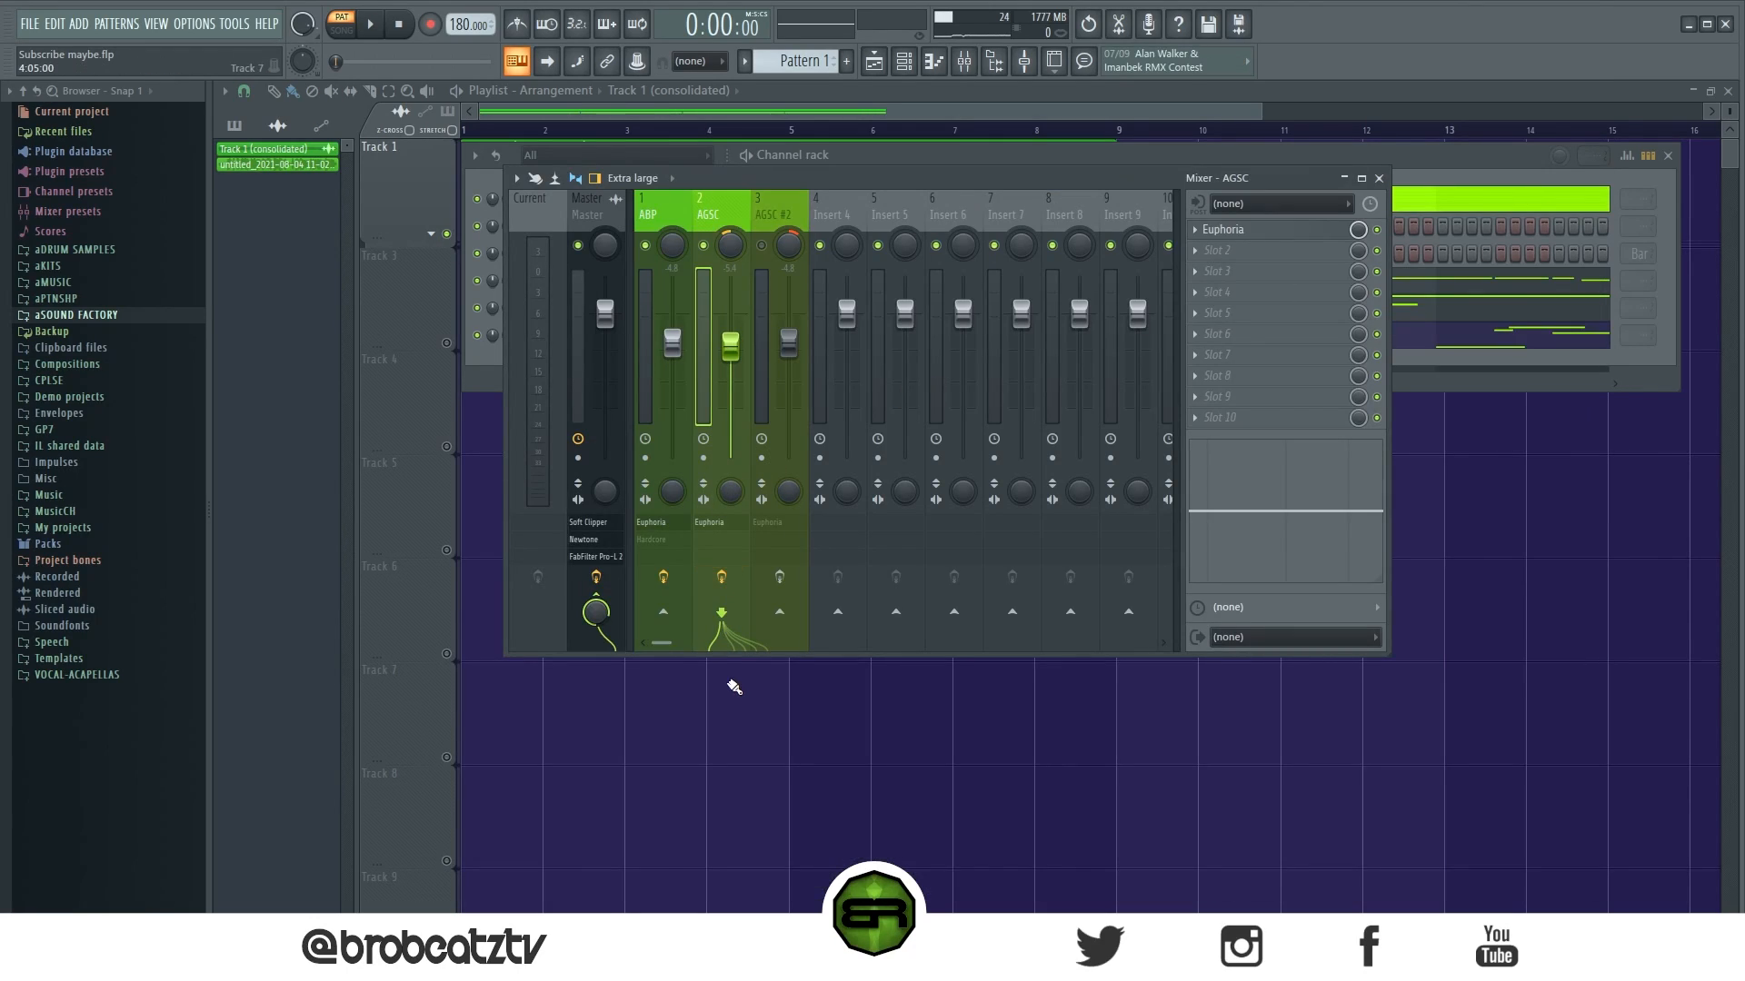
Step: Lower ABP's volume to 71% (-6.8 dB) and fine-tune its low-shelf EQ while it plays with AGSC
{"action": "key", "text": "space"}
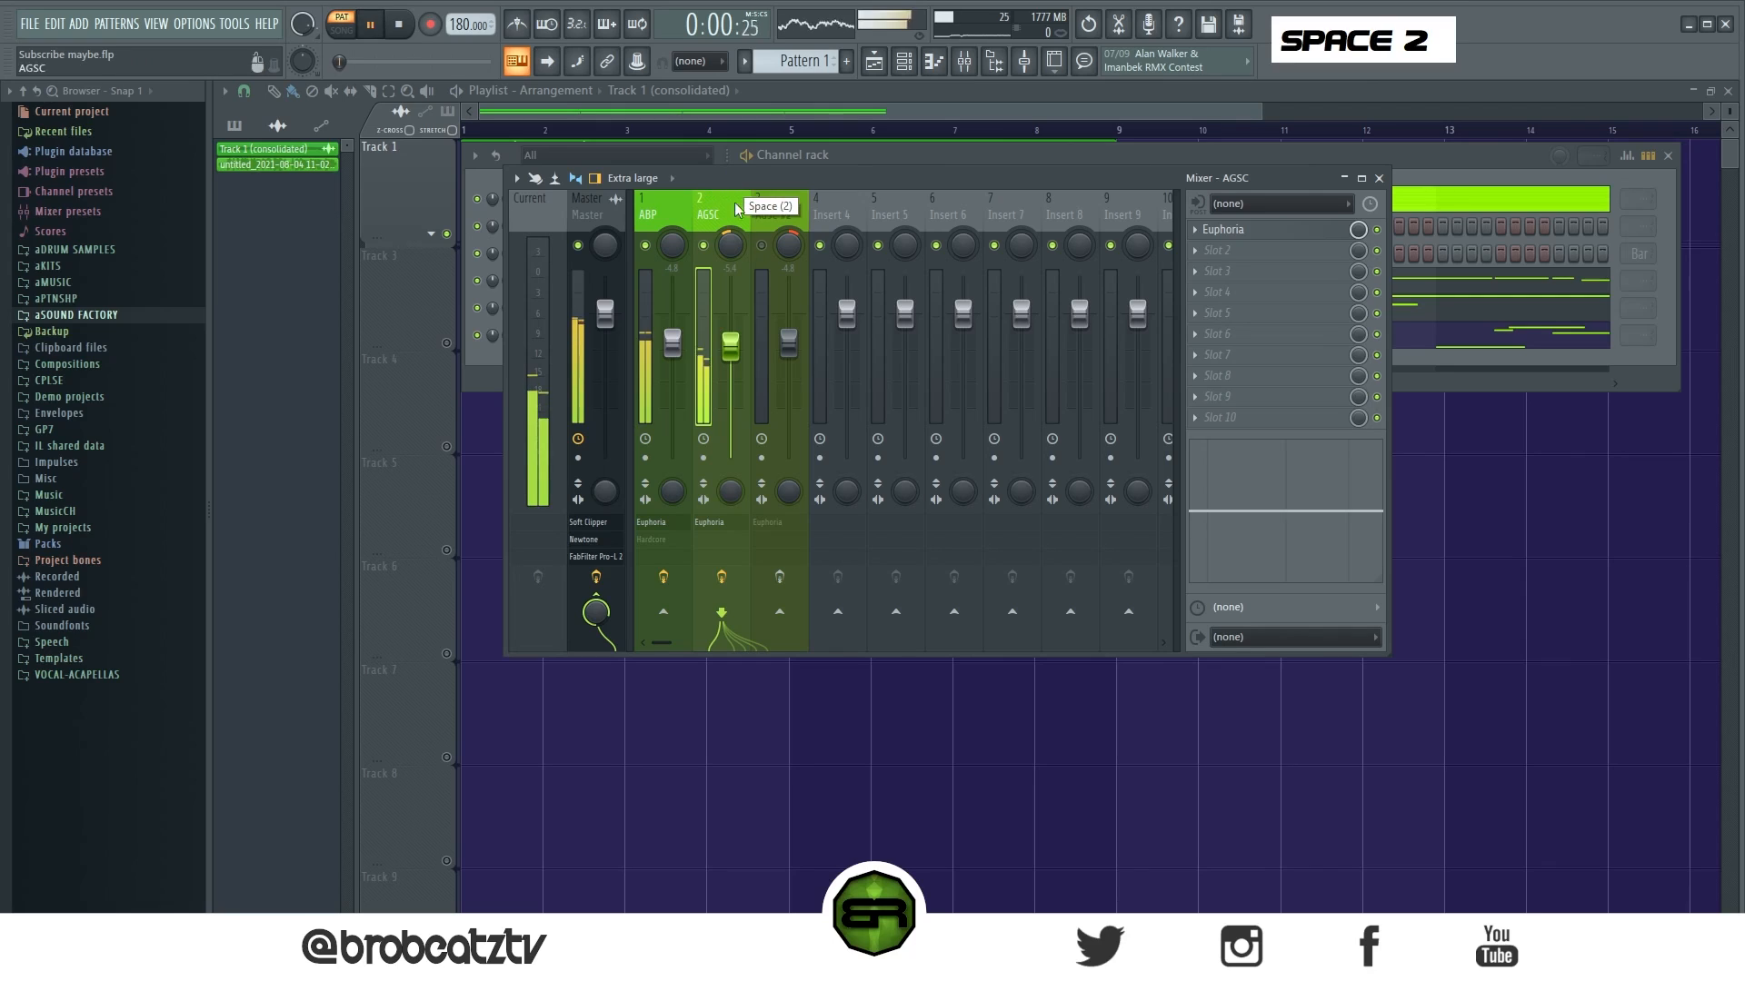
{"action": "left_click", "coordinate": [688, 378]}
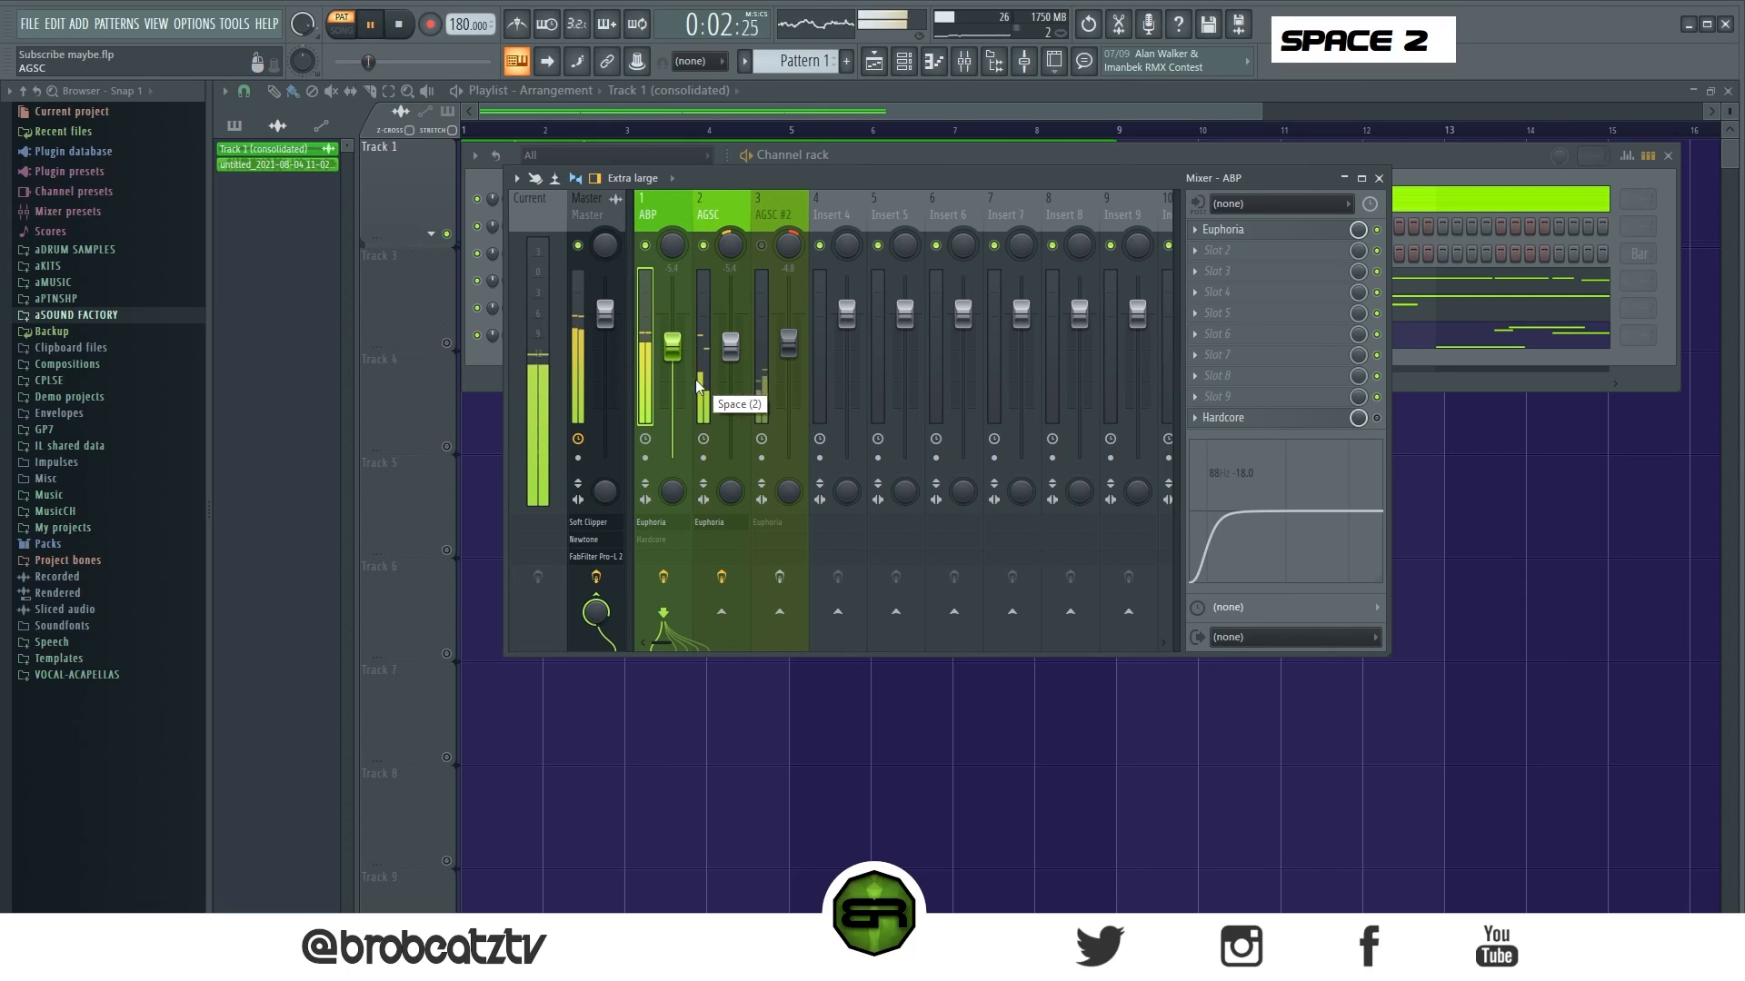
{"action": "left_click_drag", "start_coordinate": [672, 346], "coordinate": [673, 354]}
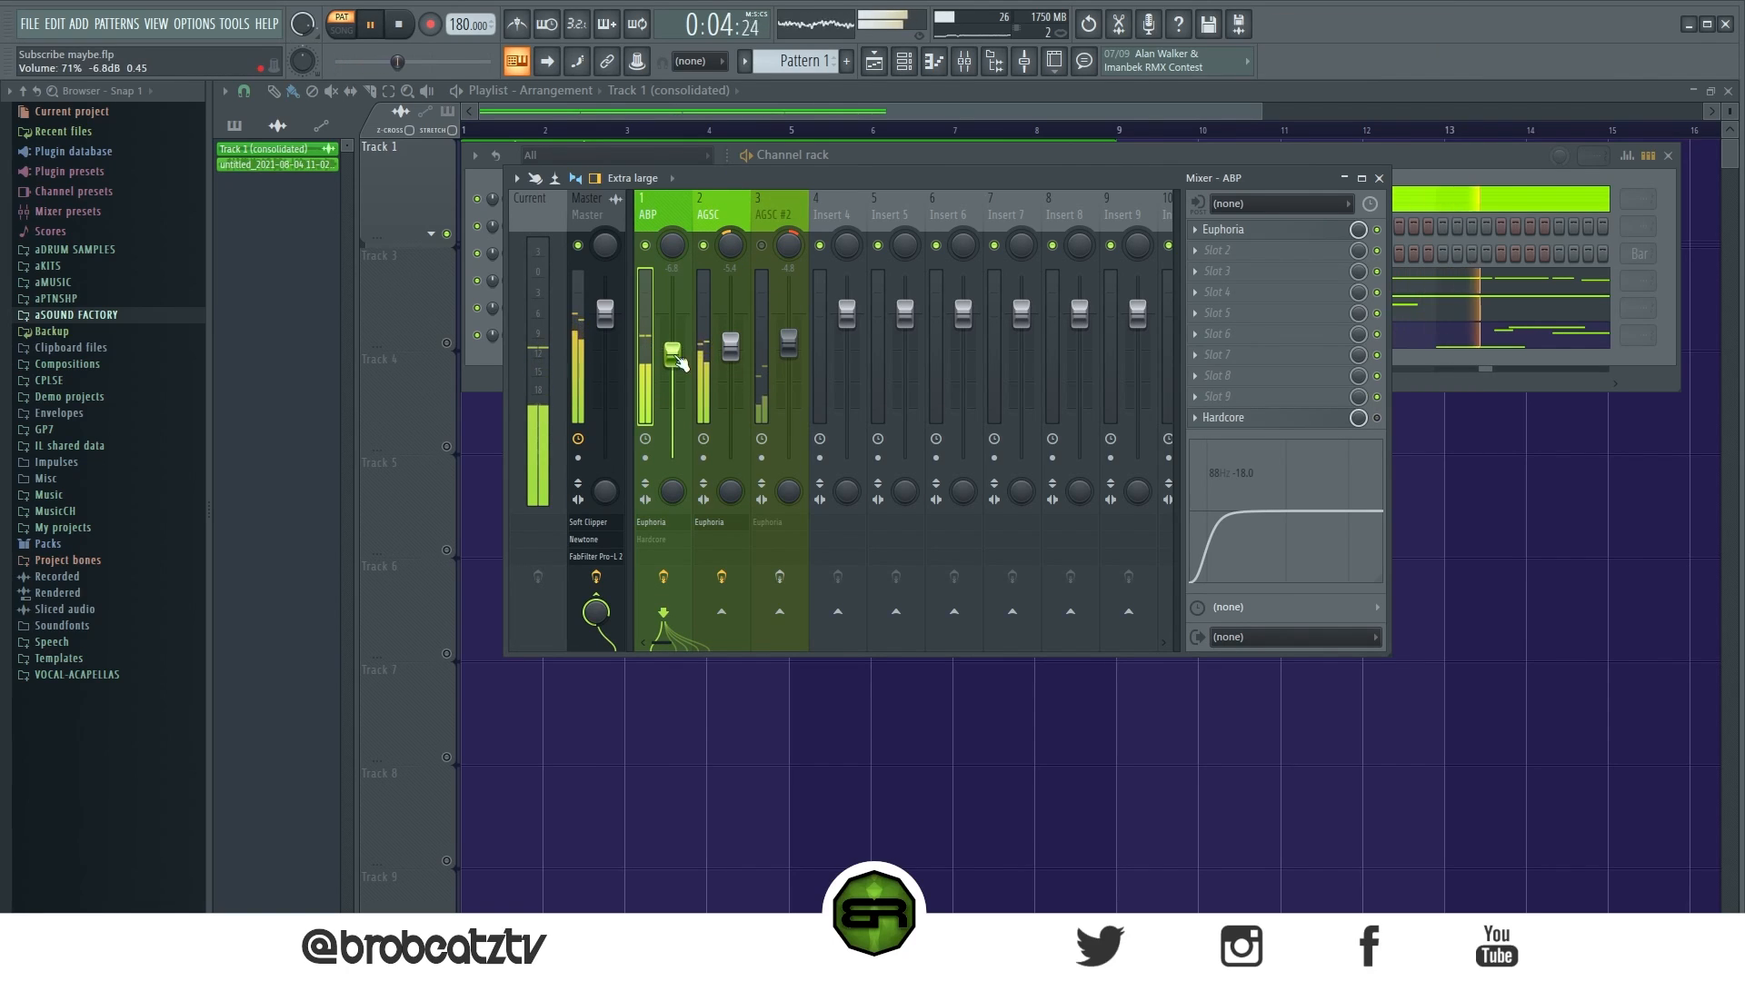
{"action": "left_click_drag", "start_coordinate": [1206, 547], "coordinate": [1216, 547]}
{"action": "left_click", "coordinate": [713, 216]}
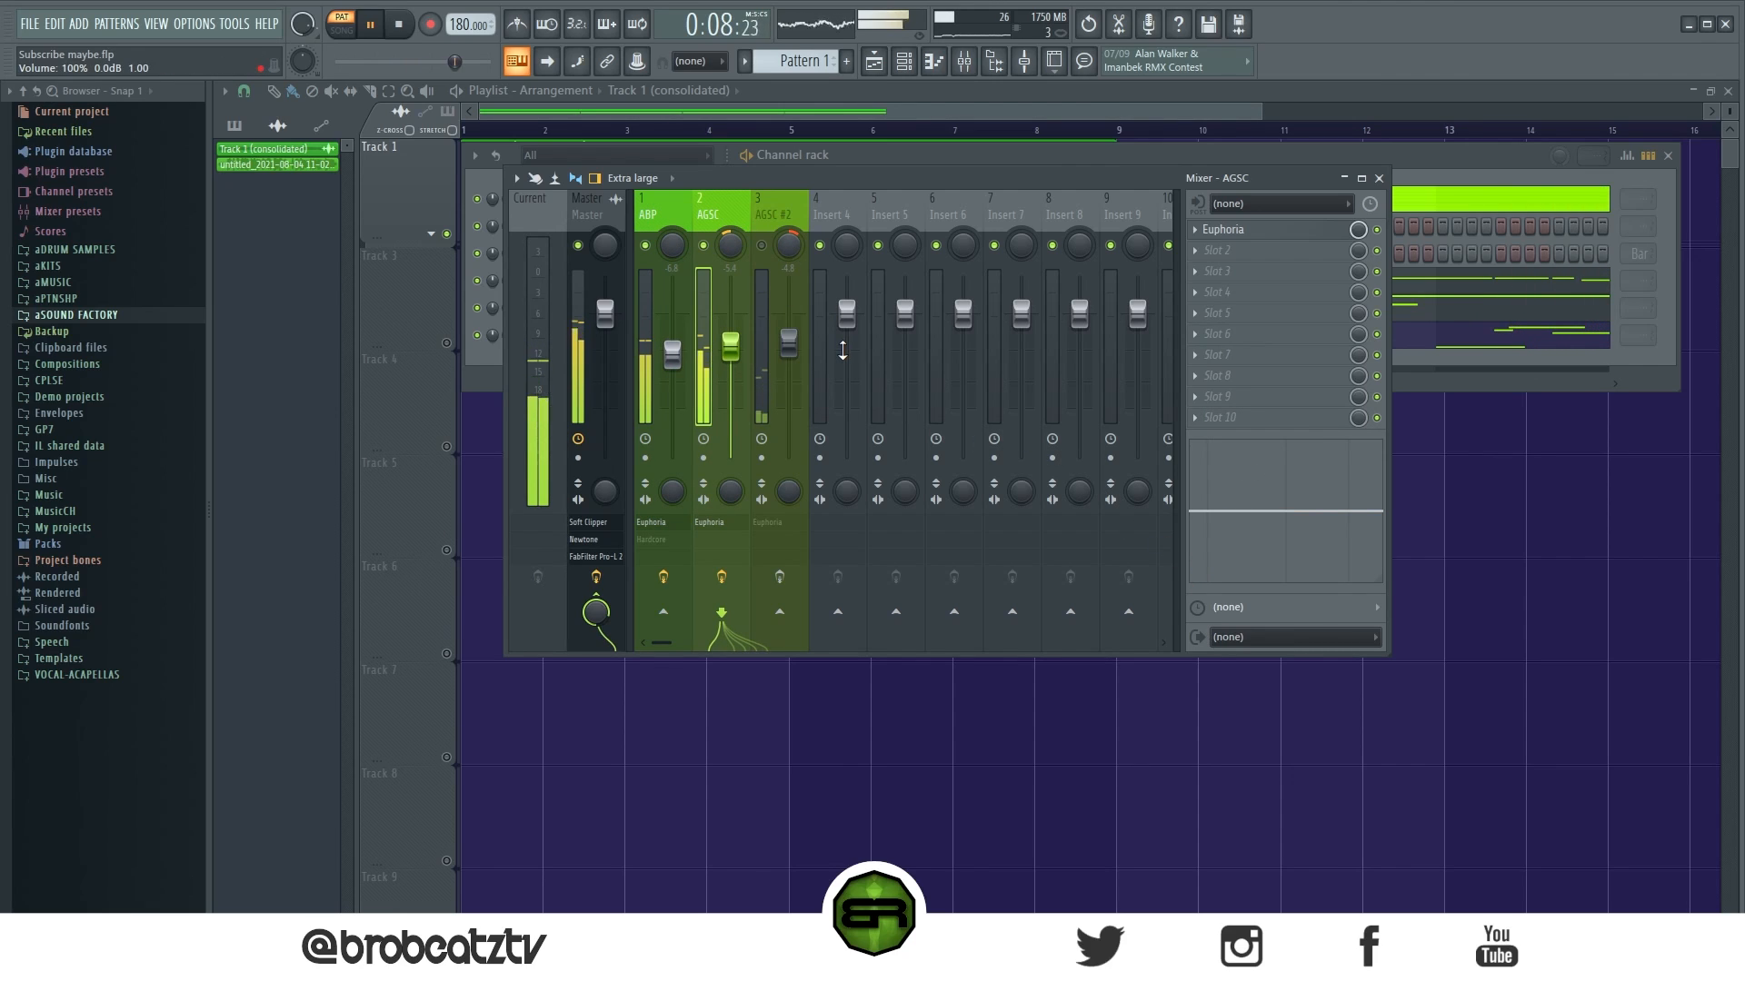
Step: Replay the pattern from the start to hear ABP and AGSC together, then stop it
{"action": "key", "text": "space"}
{"action": "key", "text": "space"}
{"action": "key", "text": "space"}
{"action": "key", "text": "space"}
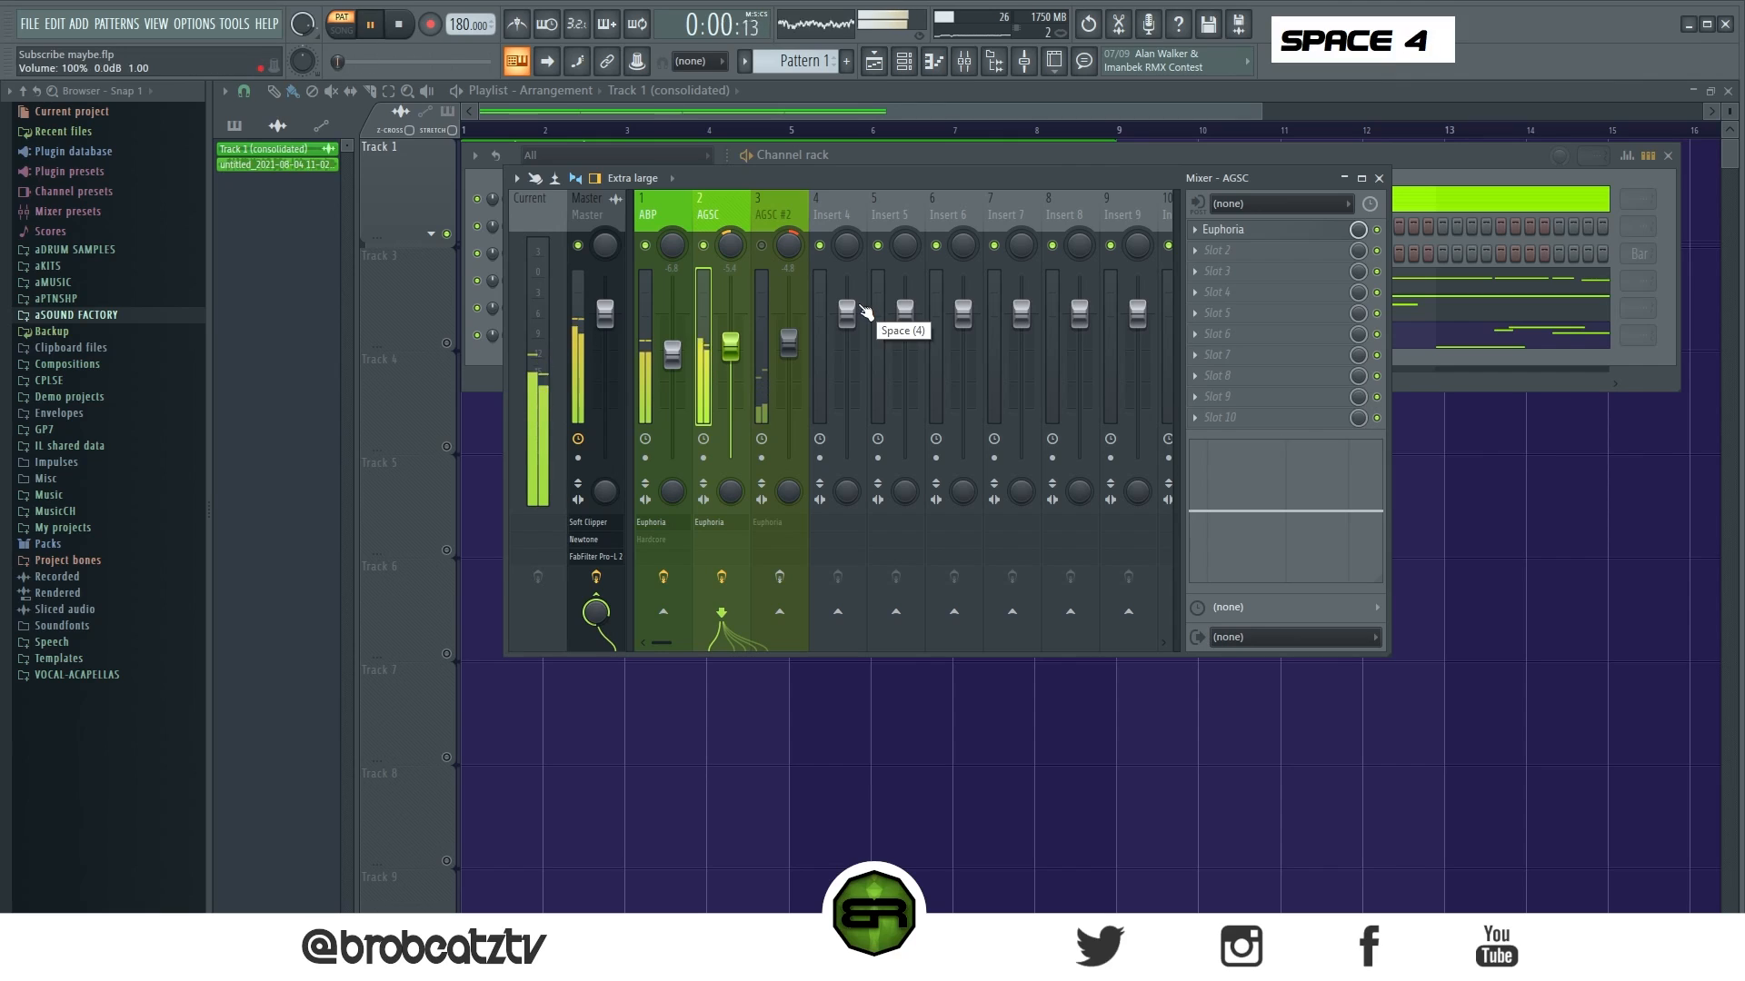
{"action": "key", "text": "space"}
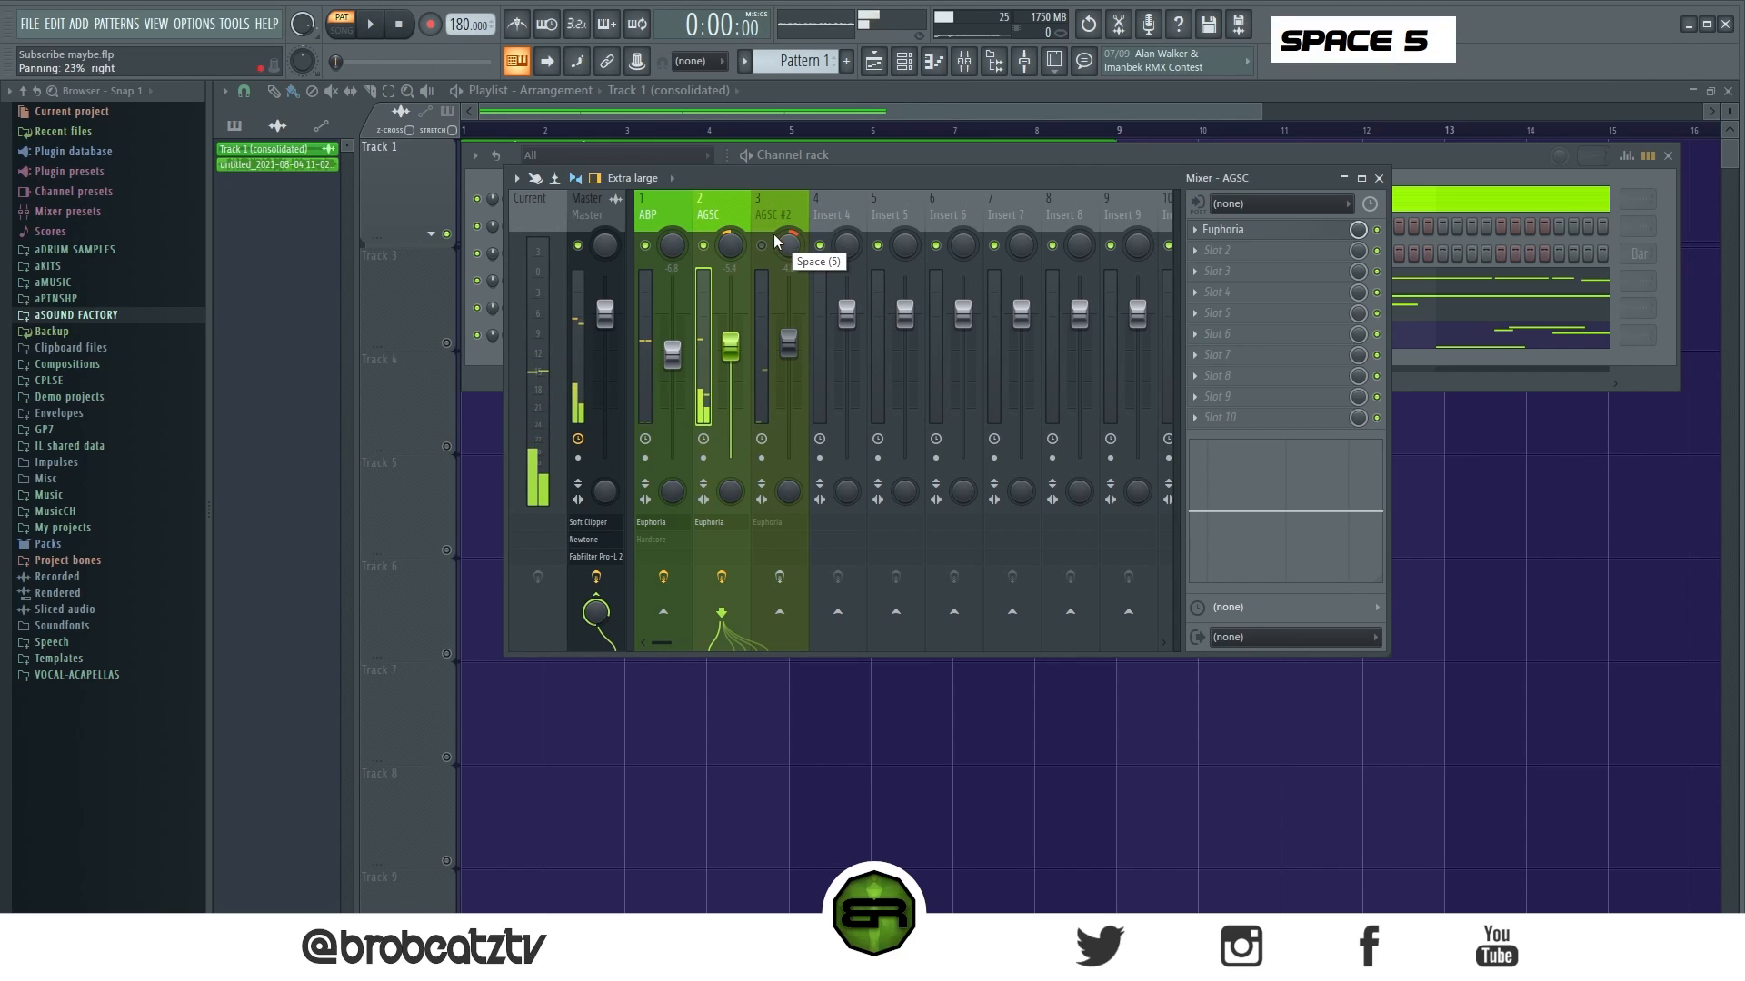
Step: Unmute AGSC #2 and nudge its high-frequency EQ band to a gain of 2.8
{"action": "left_click", "coordinate": [763, 259]}
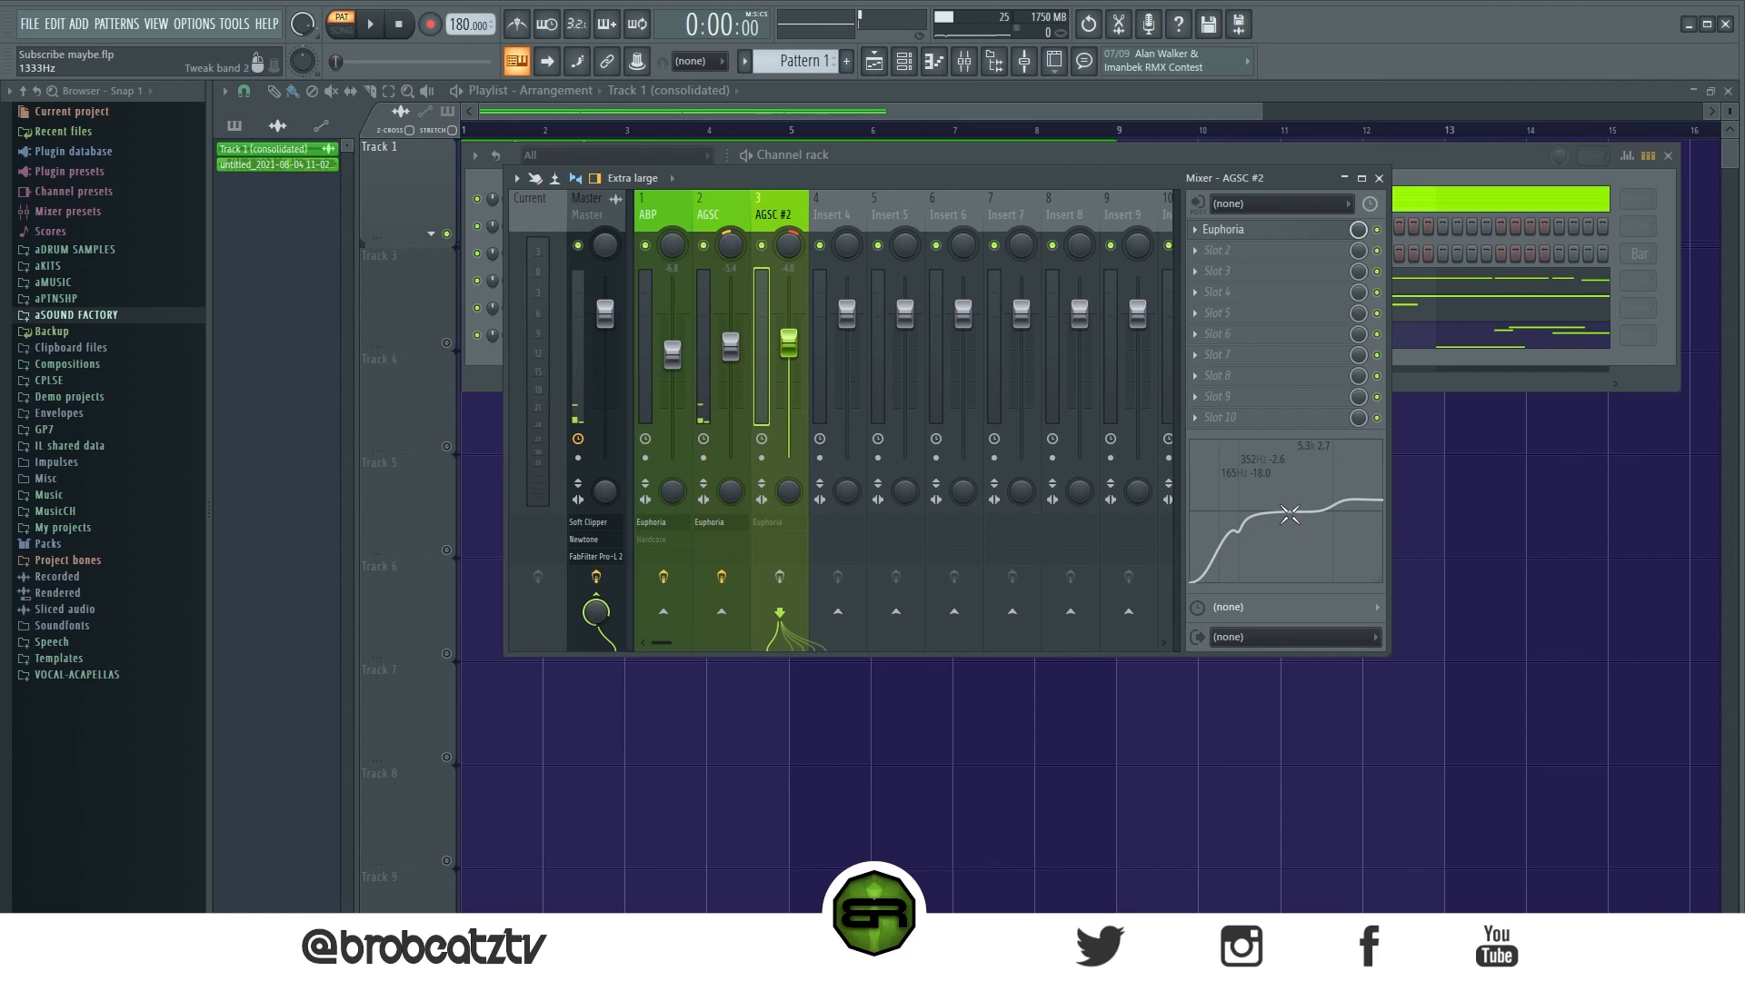
{"action": "left_click_drag", "start_coordinate": [1328, 504], "coordinate": [1331, 501]}
Step: Examine the Euphoria amp and TS-808 overdrive on AGSC #2, and enable that track's effects
{"action": "left_click", "coordinate": [1251, 234]}
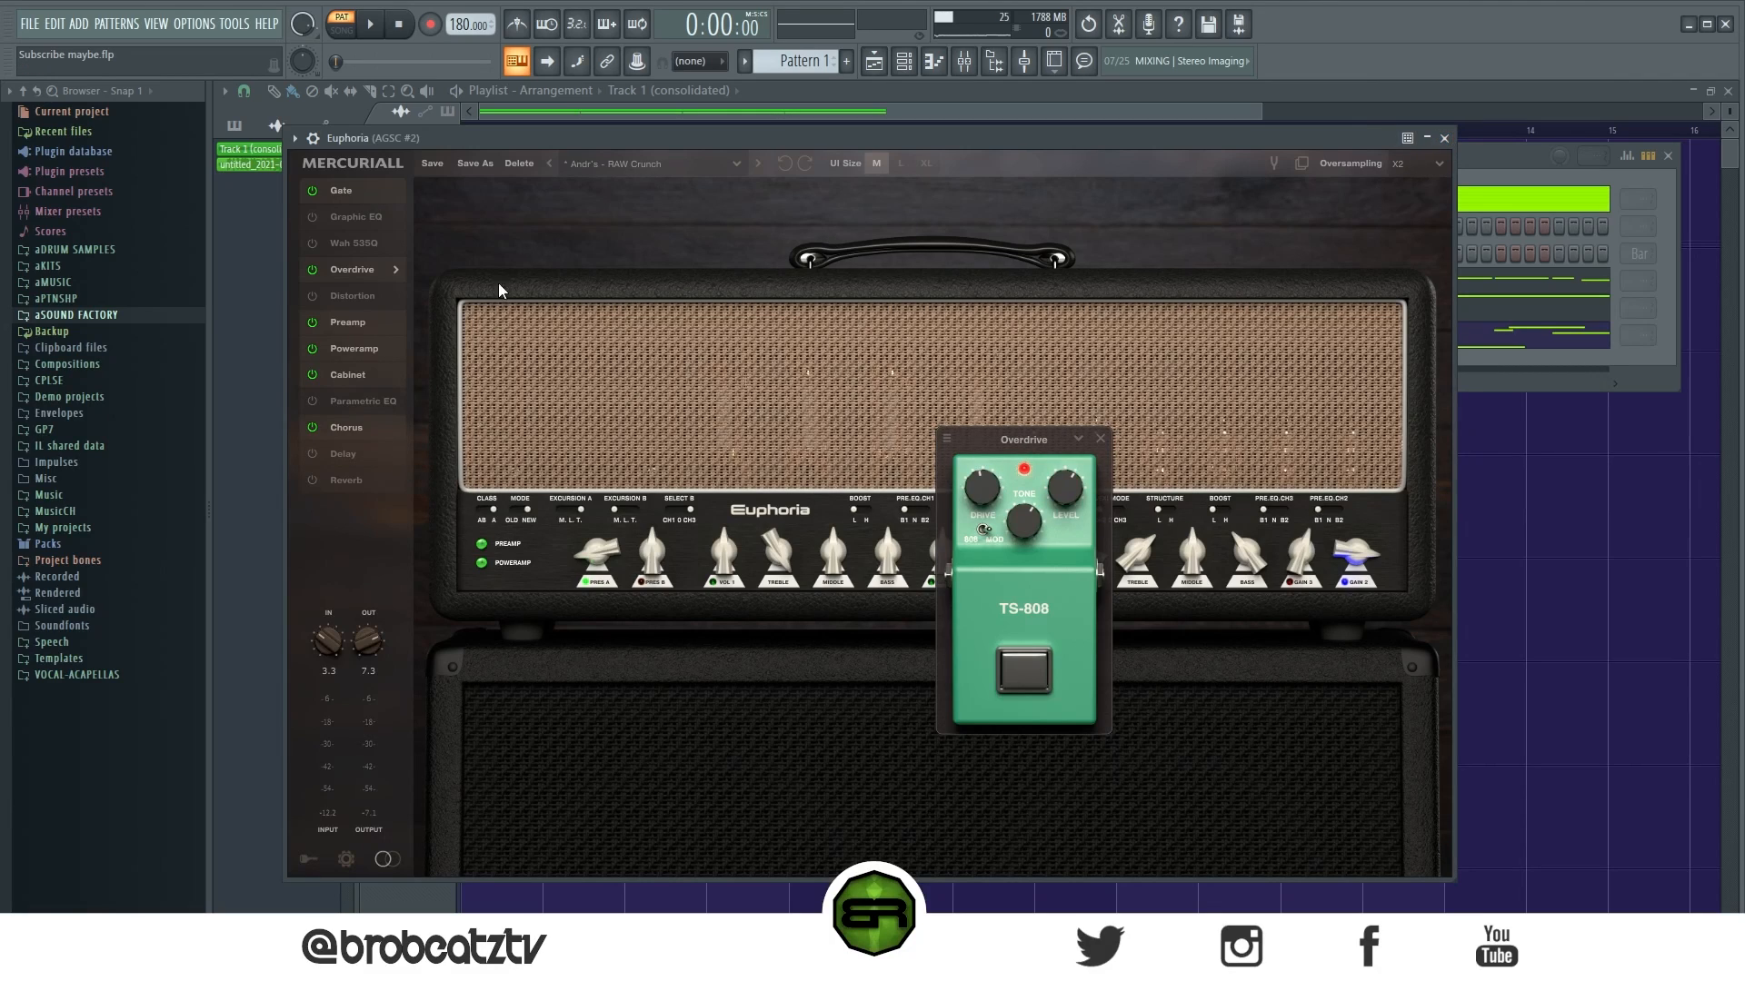
{"action": "left_click", "coordinate": [1445, 138]}
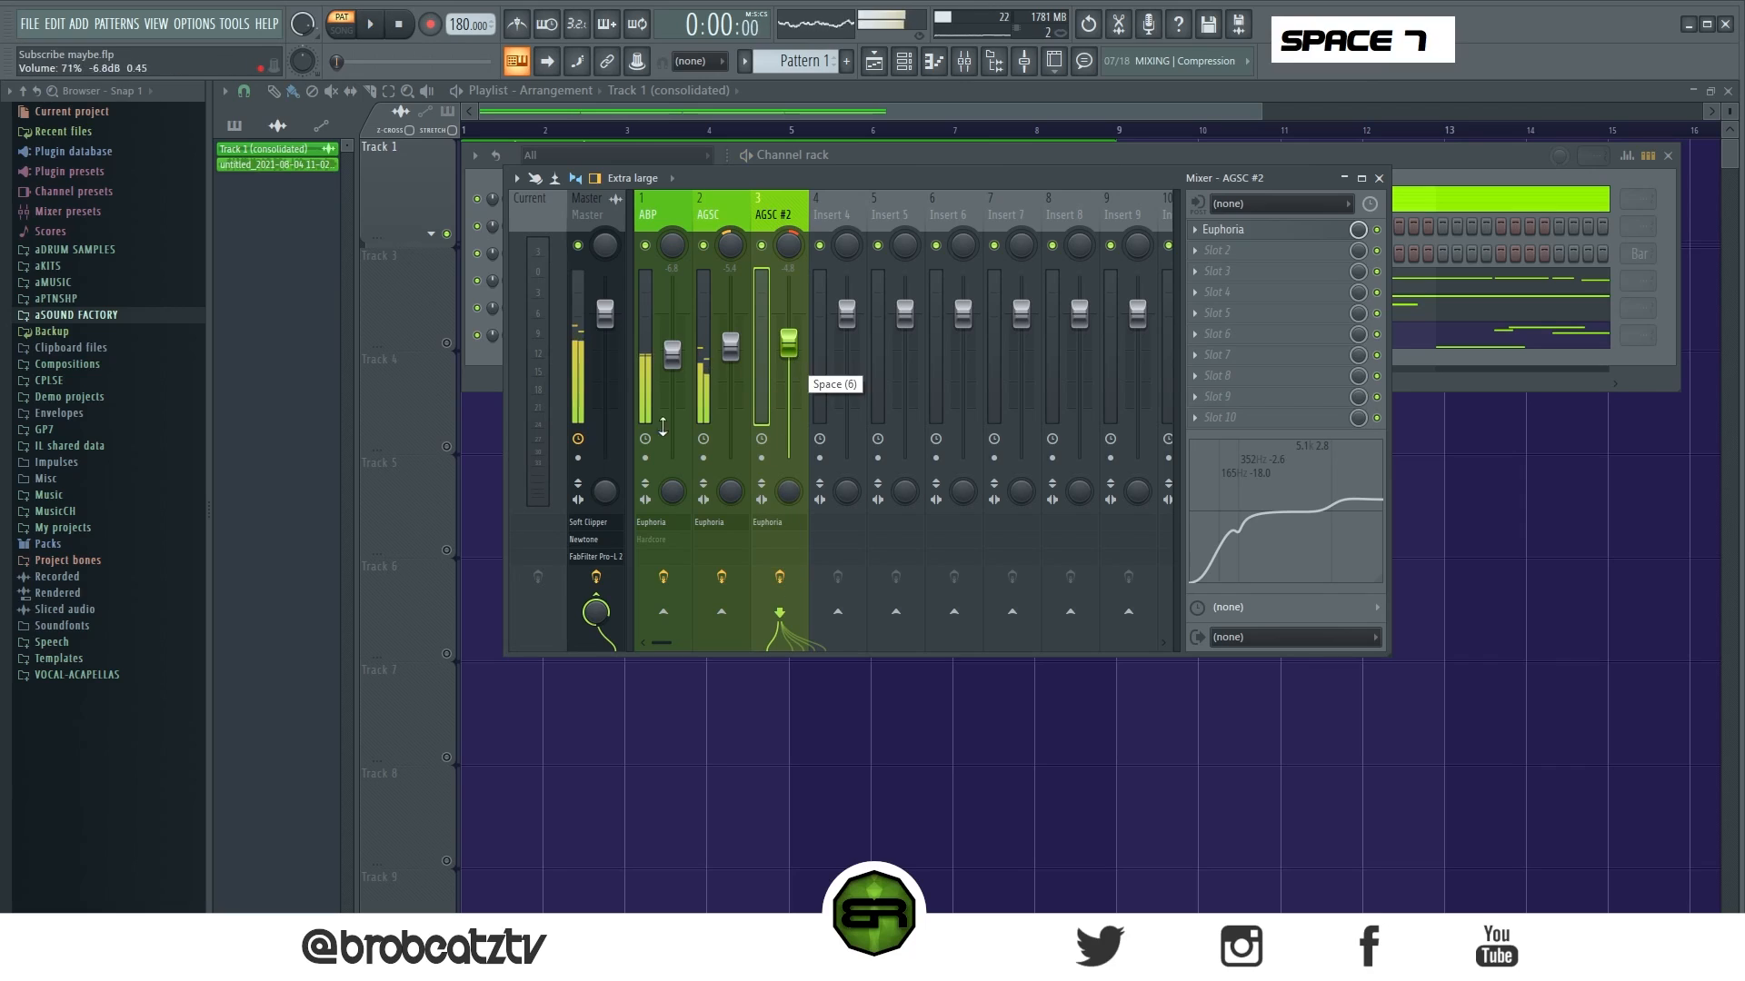
{"action": "left_click", "coordinate": [471, 349]}
{"action": "left_click", "coordinate": [877, 514]}
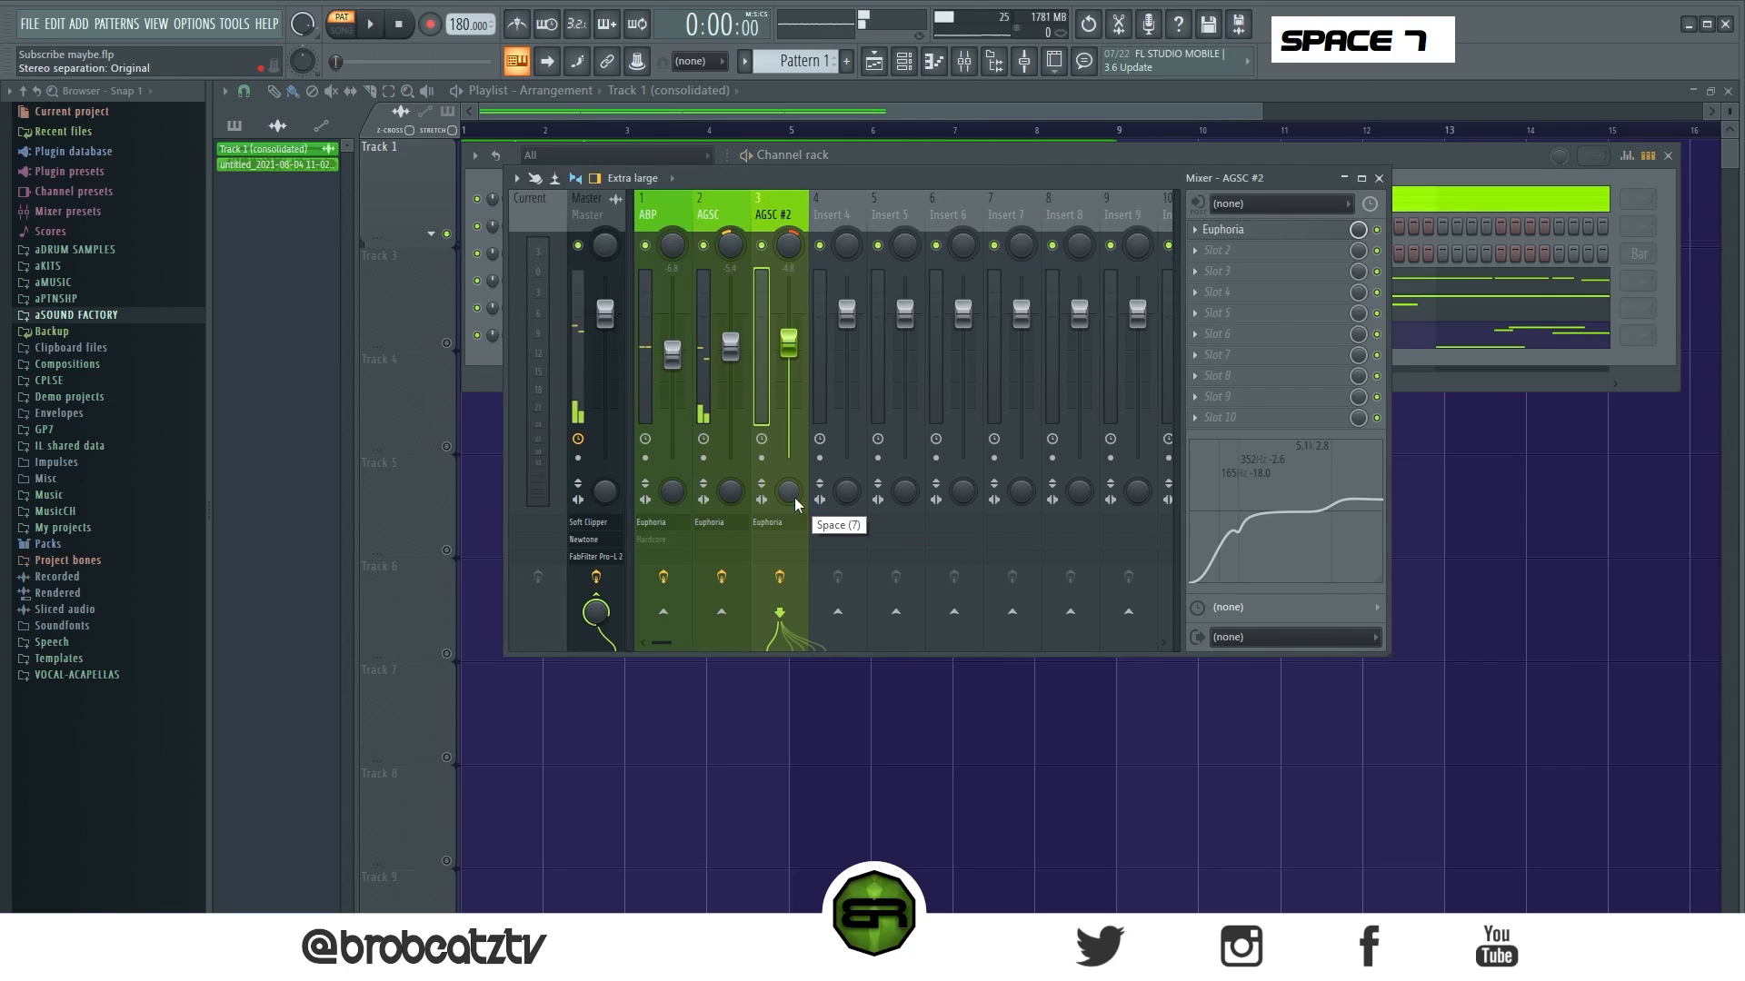
Step: Lower AGSC #2's volume slightly during playback and compare all three guitar tracks with effects bypassed and enabled
{"action": "key", "text": "space"}
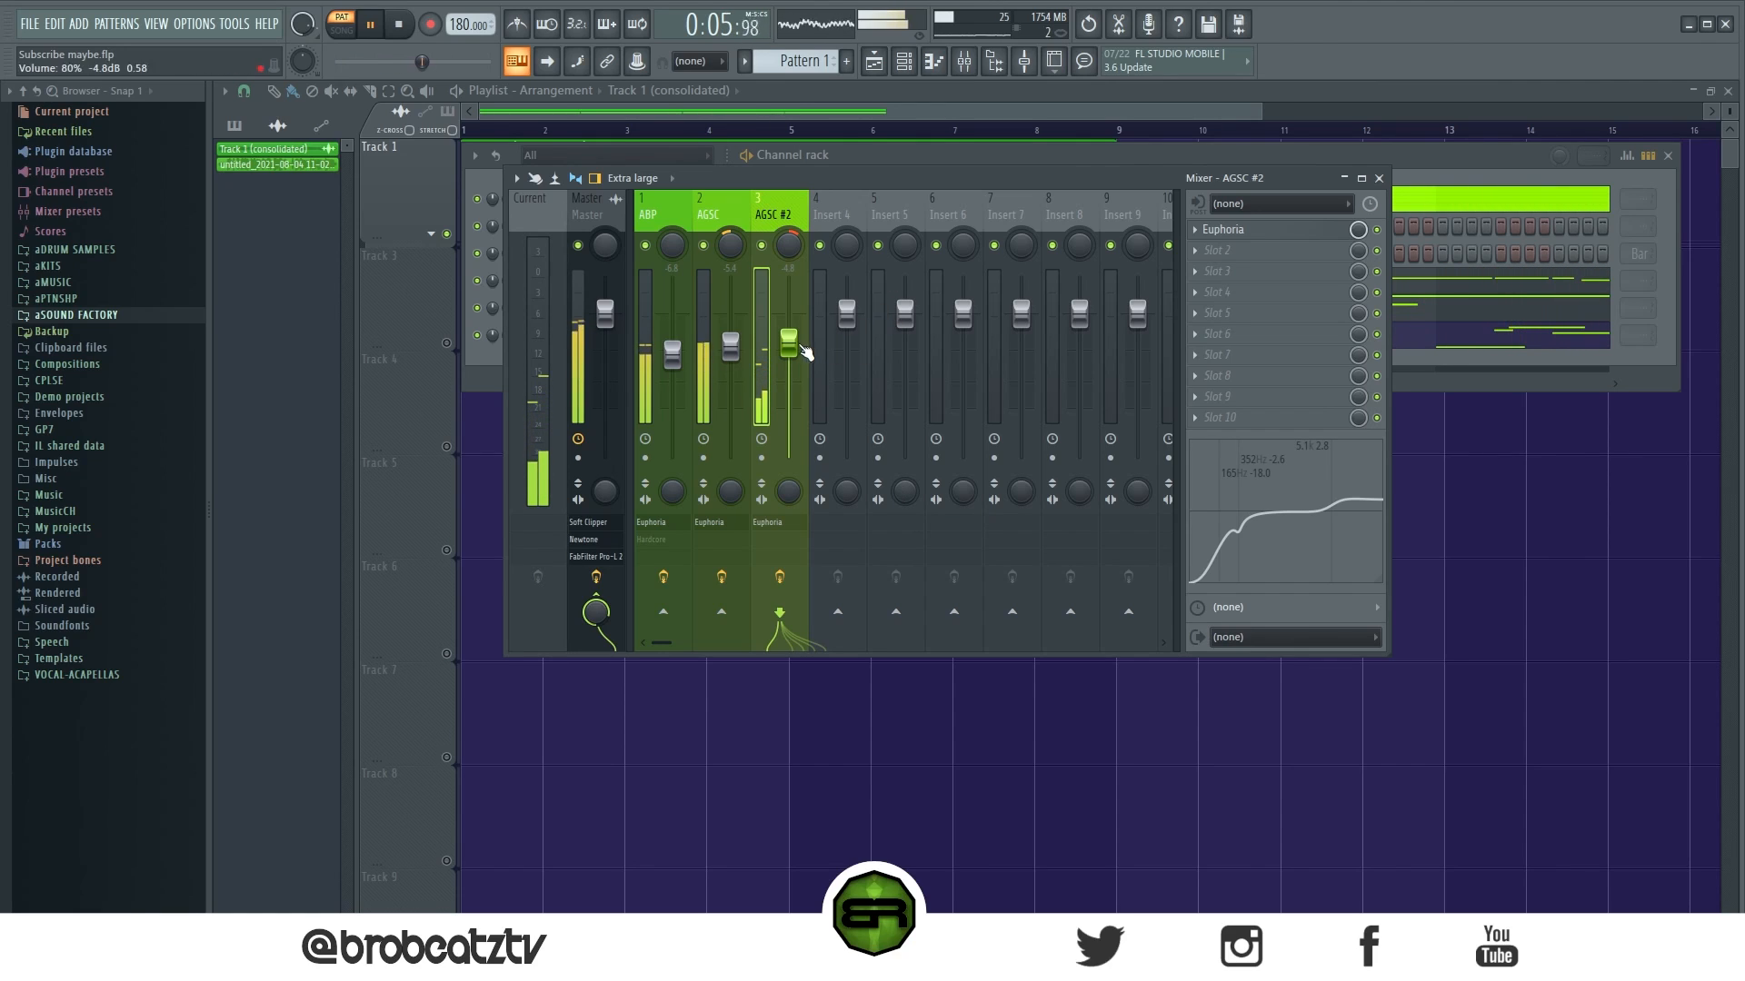
{"action": "scroll", "coordinate": [870, 336], "scroll_direction": "down", "scroll_amount": 2}
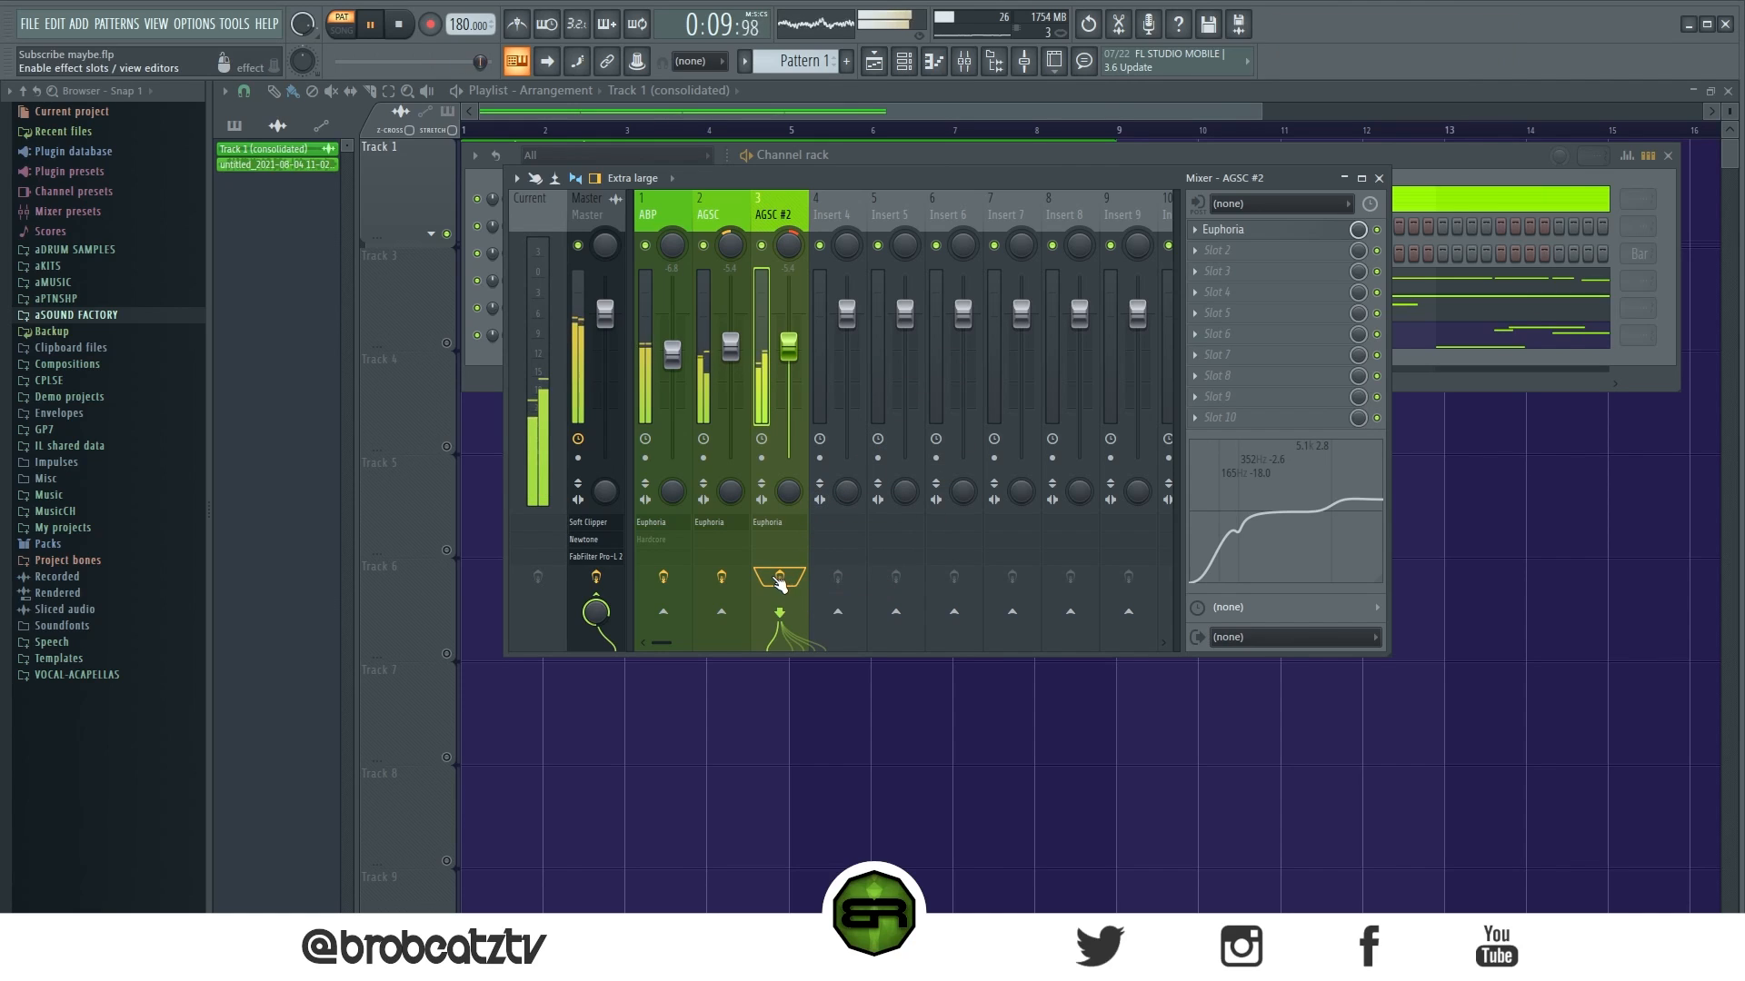
{"action": "double_click", "coordinate": [683, 580]}
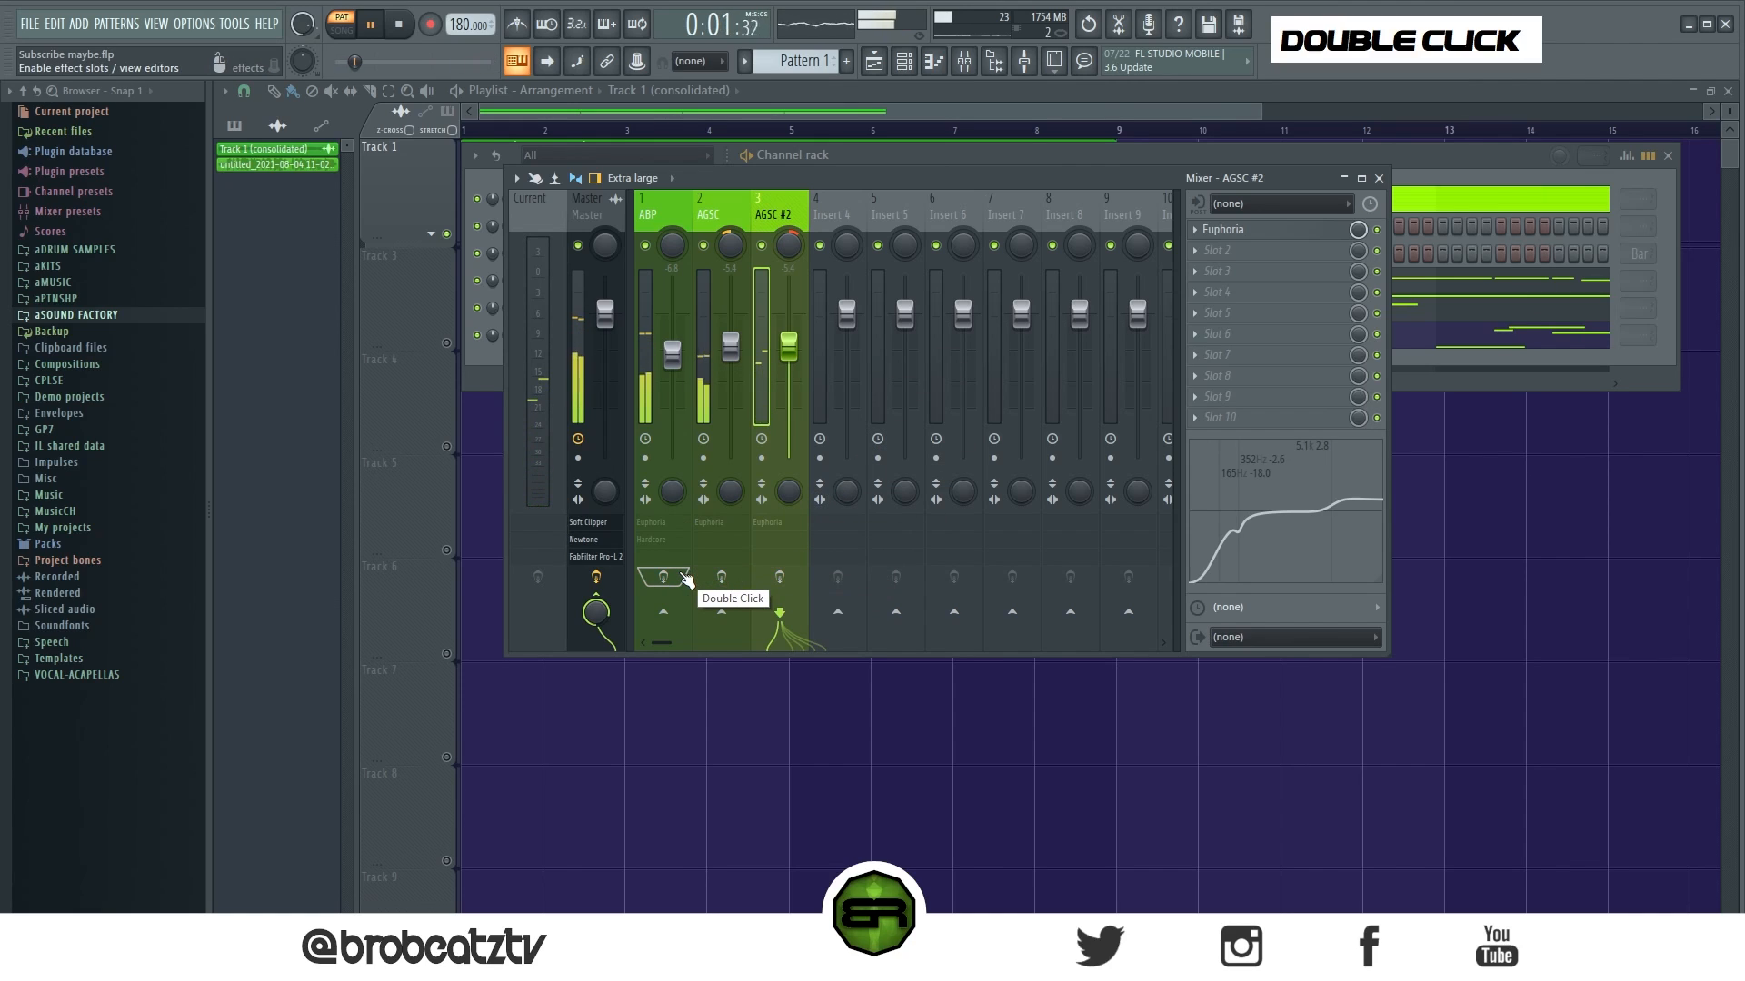
{"action": "left_click", "coordinate": [684, 580]}
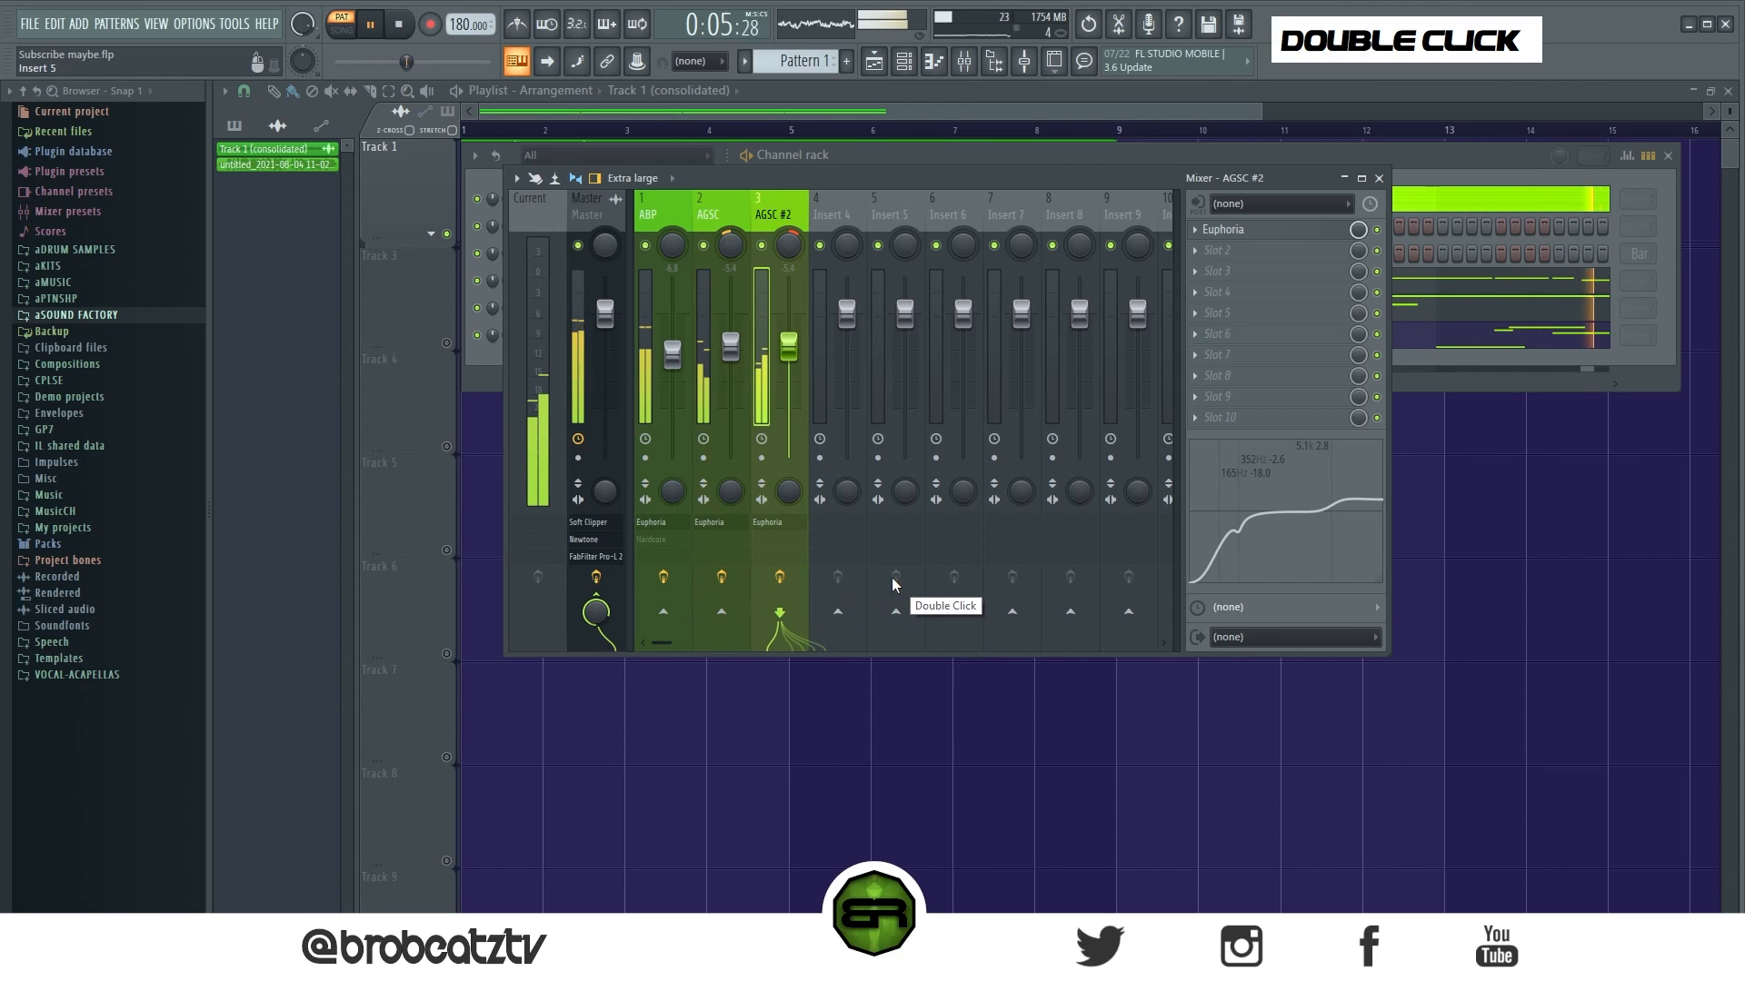
{"action": "key", "text": "space"}
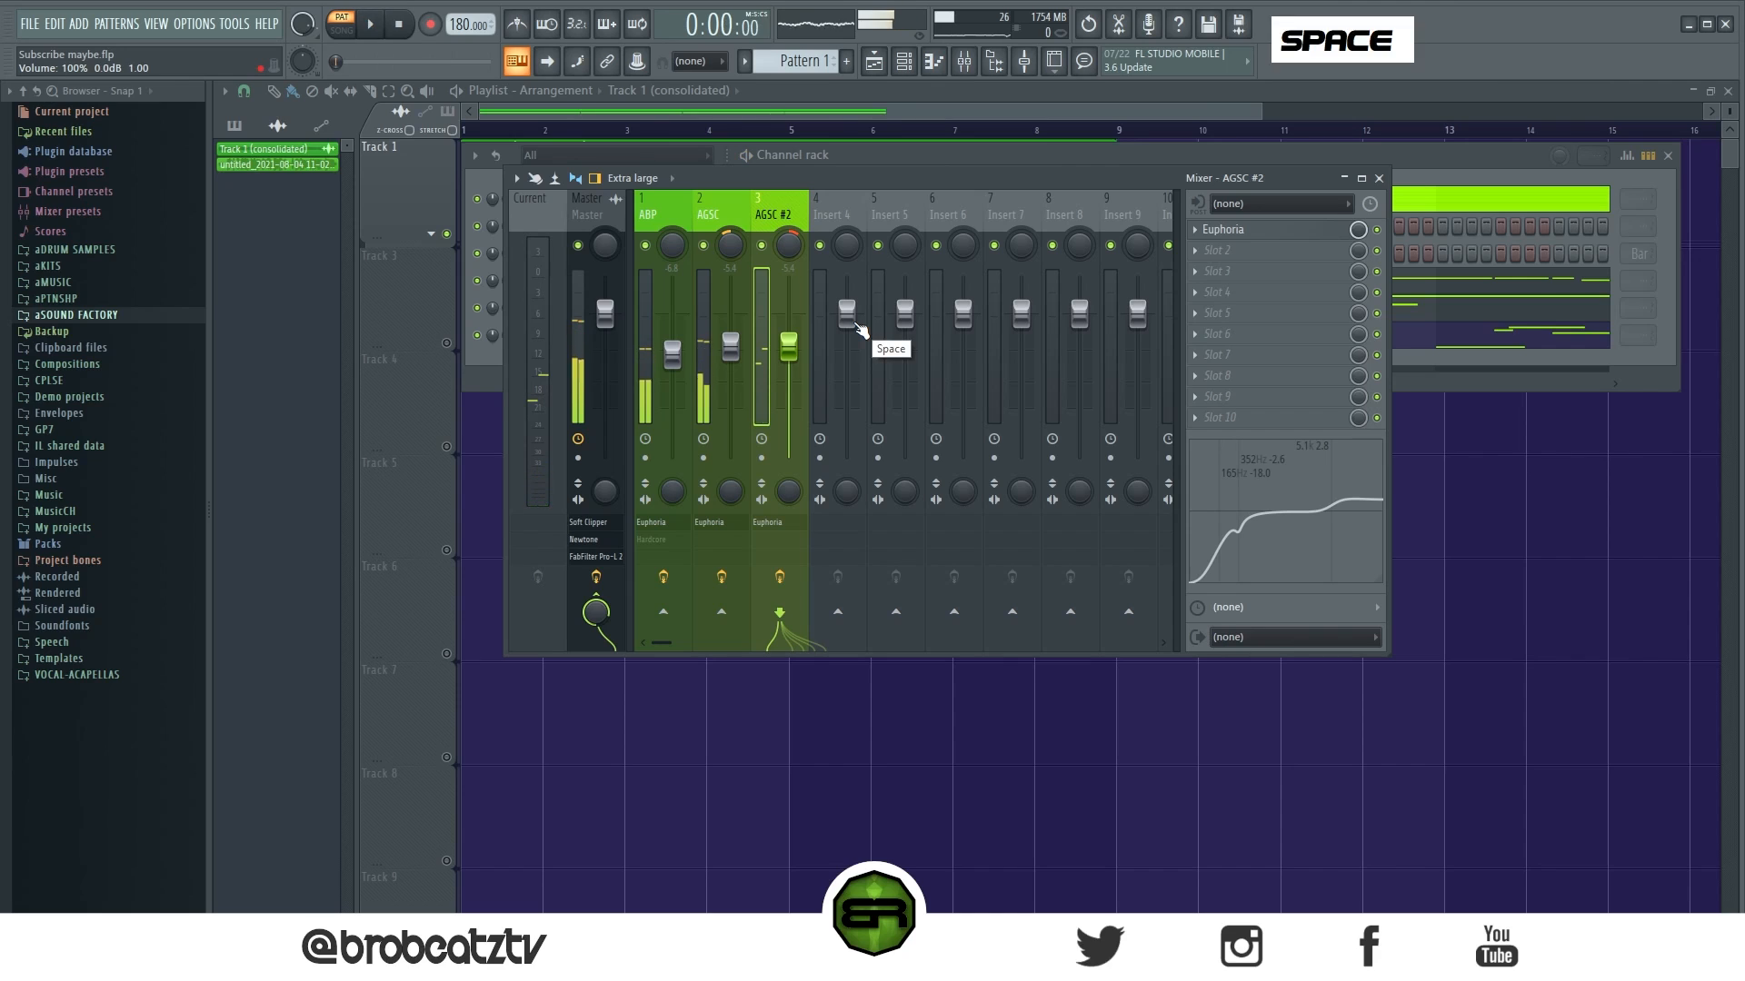
Step: Open the ABP piano roll and select the C#4 and B3 notes in the opening phrase to examine them
{"action": "left_click_drag", "start_coordinate": [798, 176], "coordinate": [812, 331]}
{"action": "left_click", "coordinate": [880, 291]}
{"action": "scroll", "coordinate": [935, 303], "scroll_direction": "down", "scroll_amount": 6}
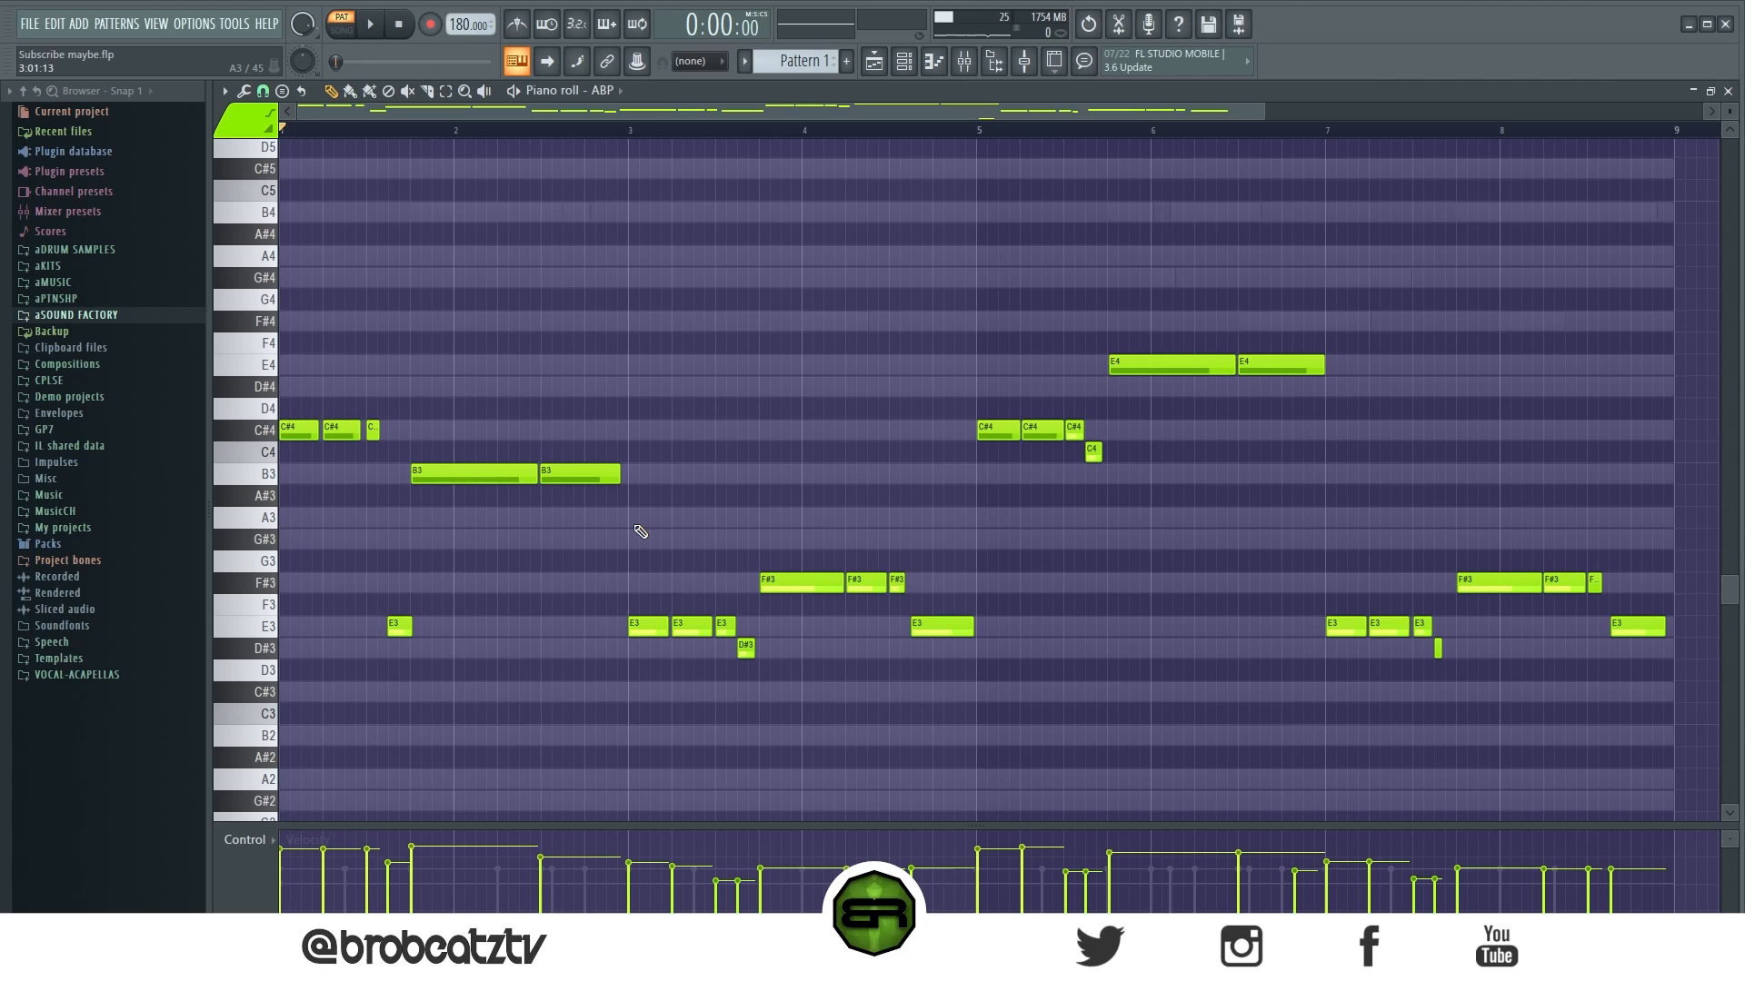
{"action": "left_click_drag", "start_coordinate": [321, 376], "coordinate": [520, 481]}
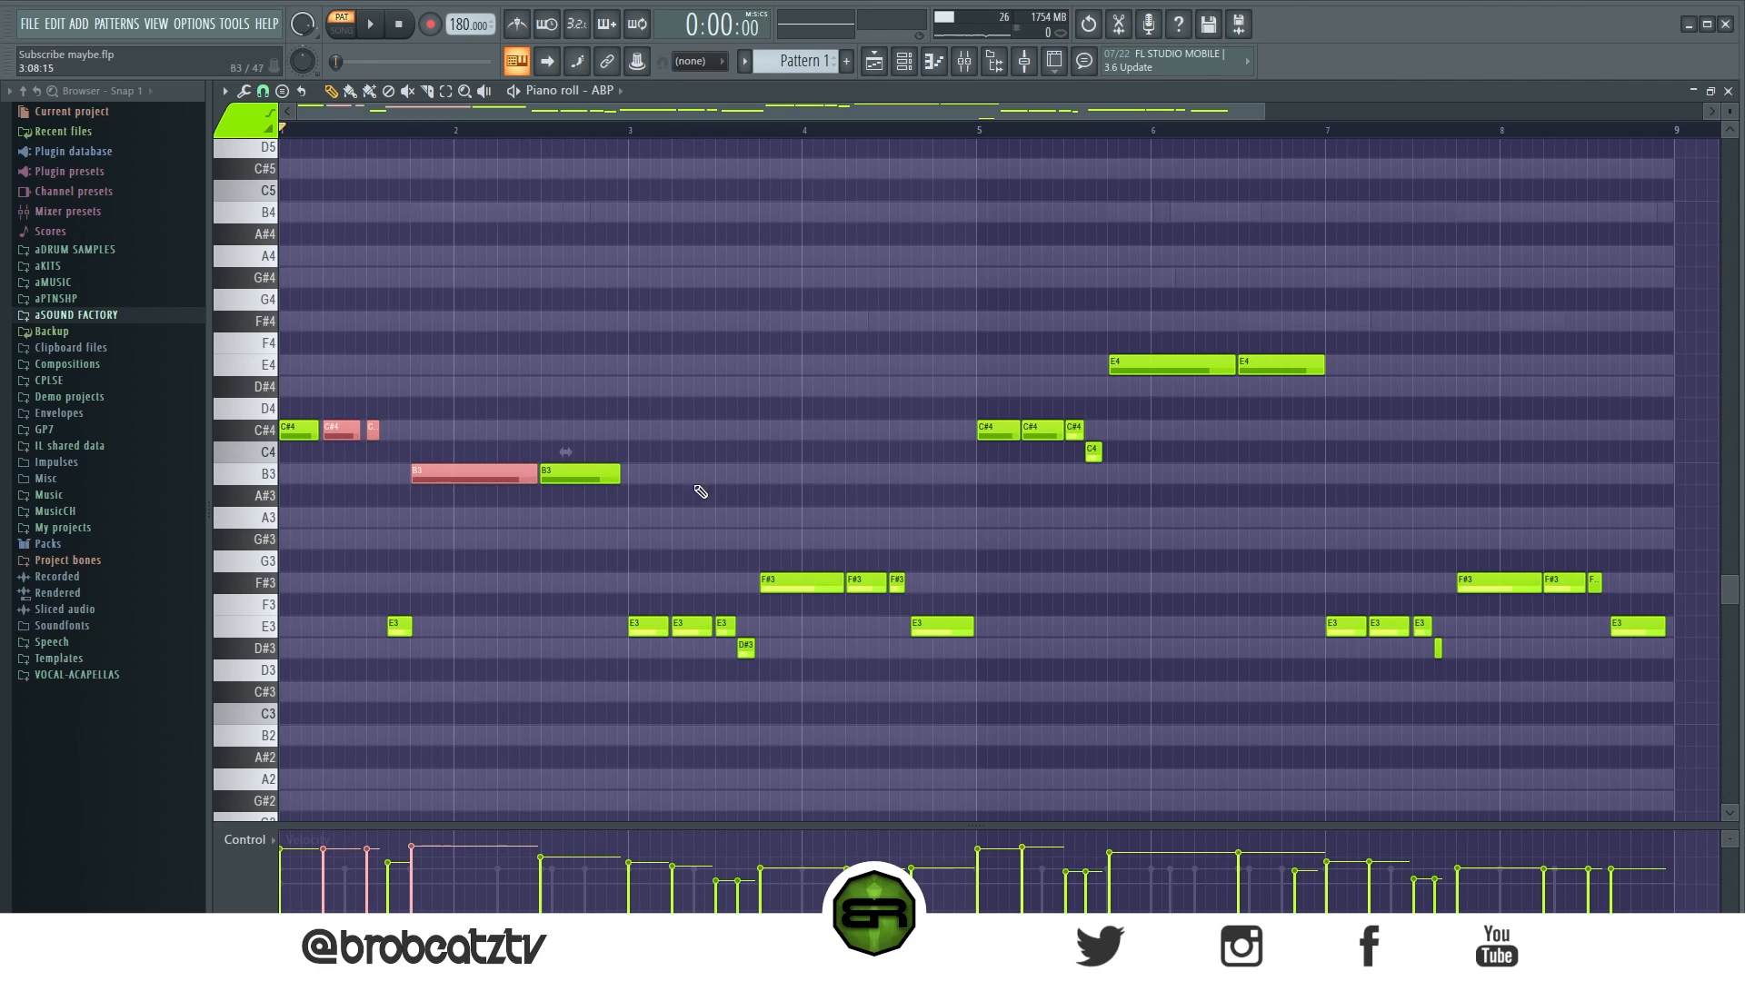
Step: Bring up the mixer over the ABP piano roll and reposition it near the top of the note grid
{"action": "left_click", "coordinate": [967, 61]}
{"action": "left_click", "coordinate": [966, 61]}
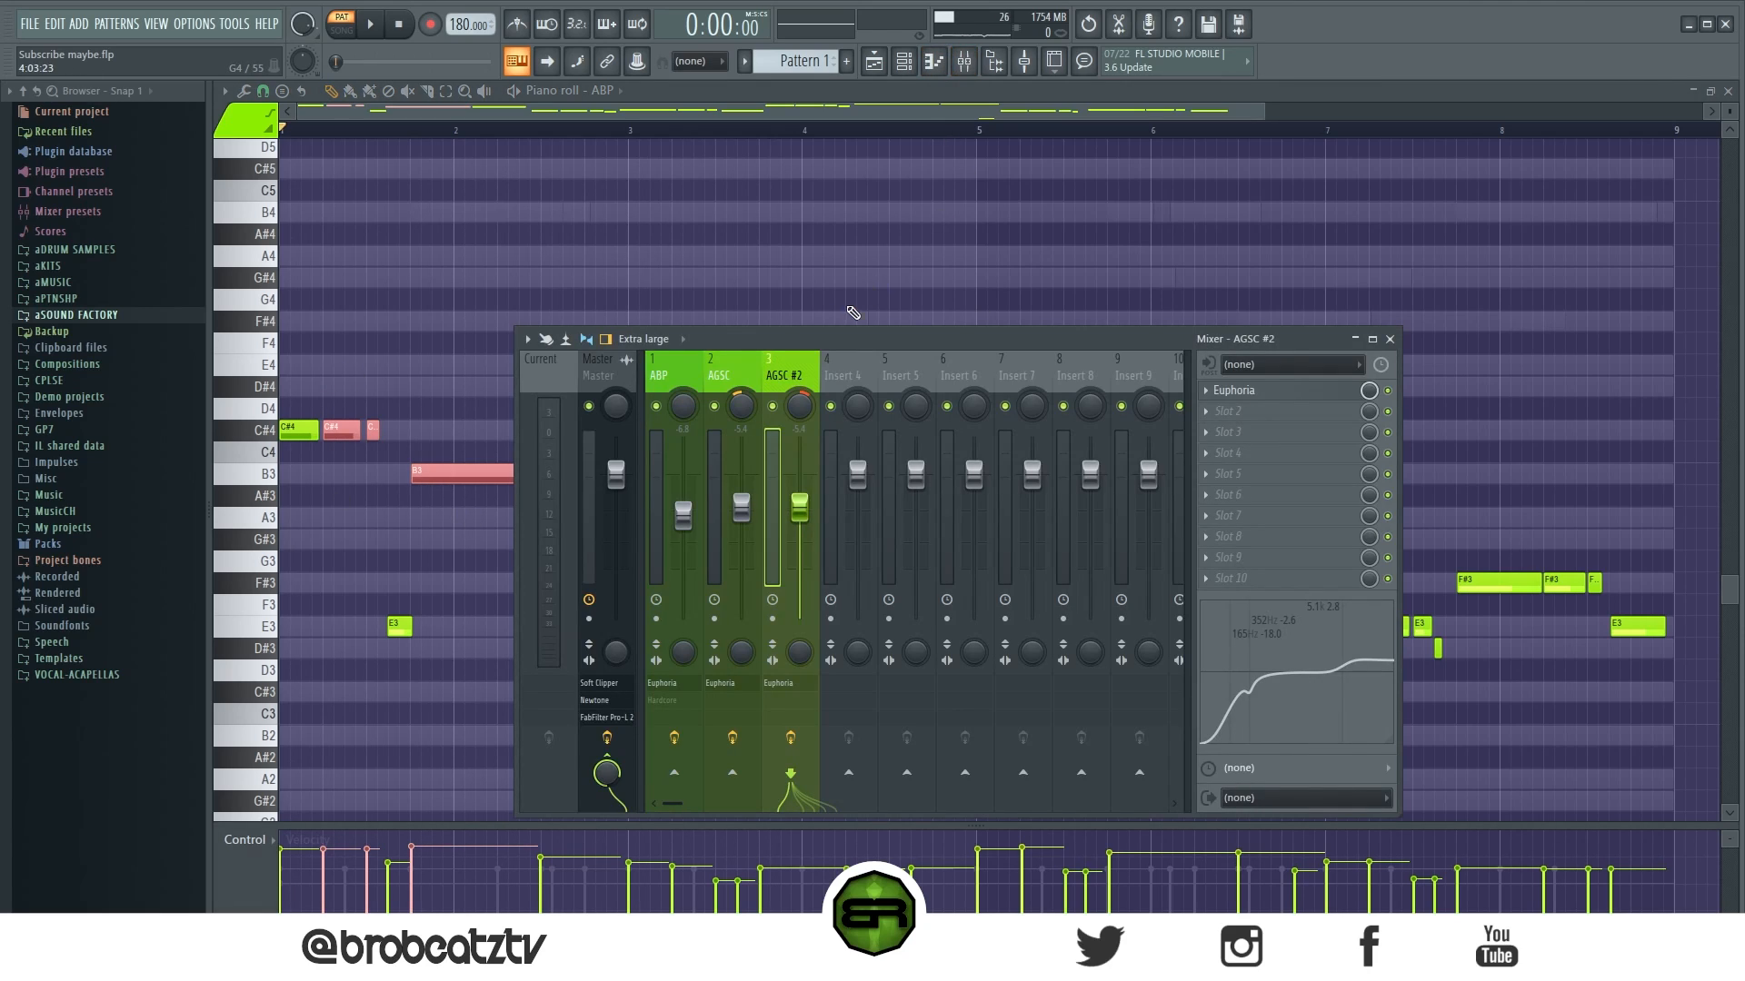
{"action": "left_click_drag", "start_coordinate": [845, 338], "coordinate": [745, 144]}
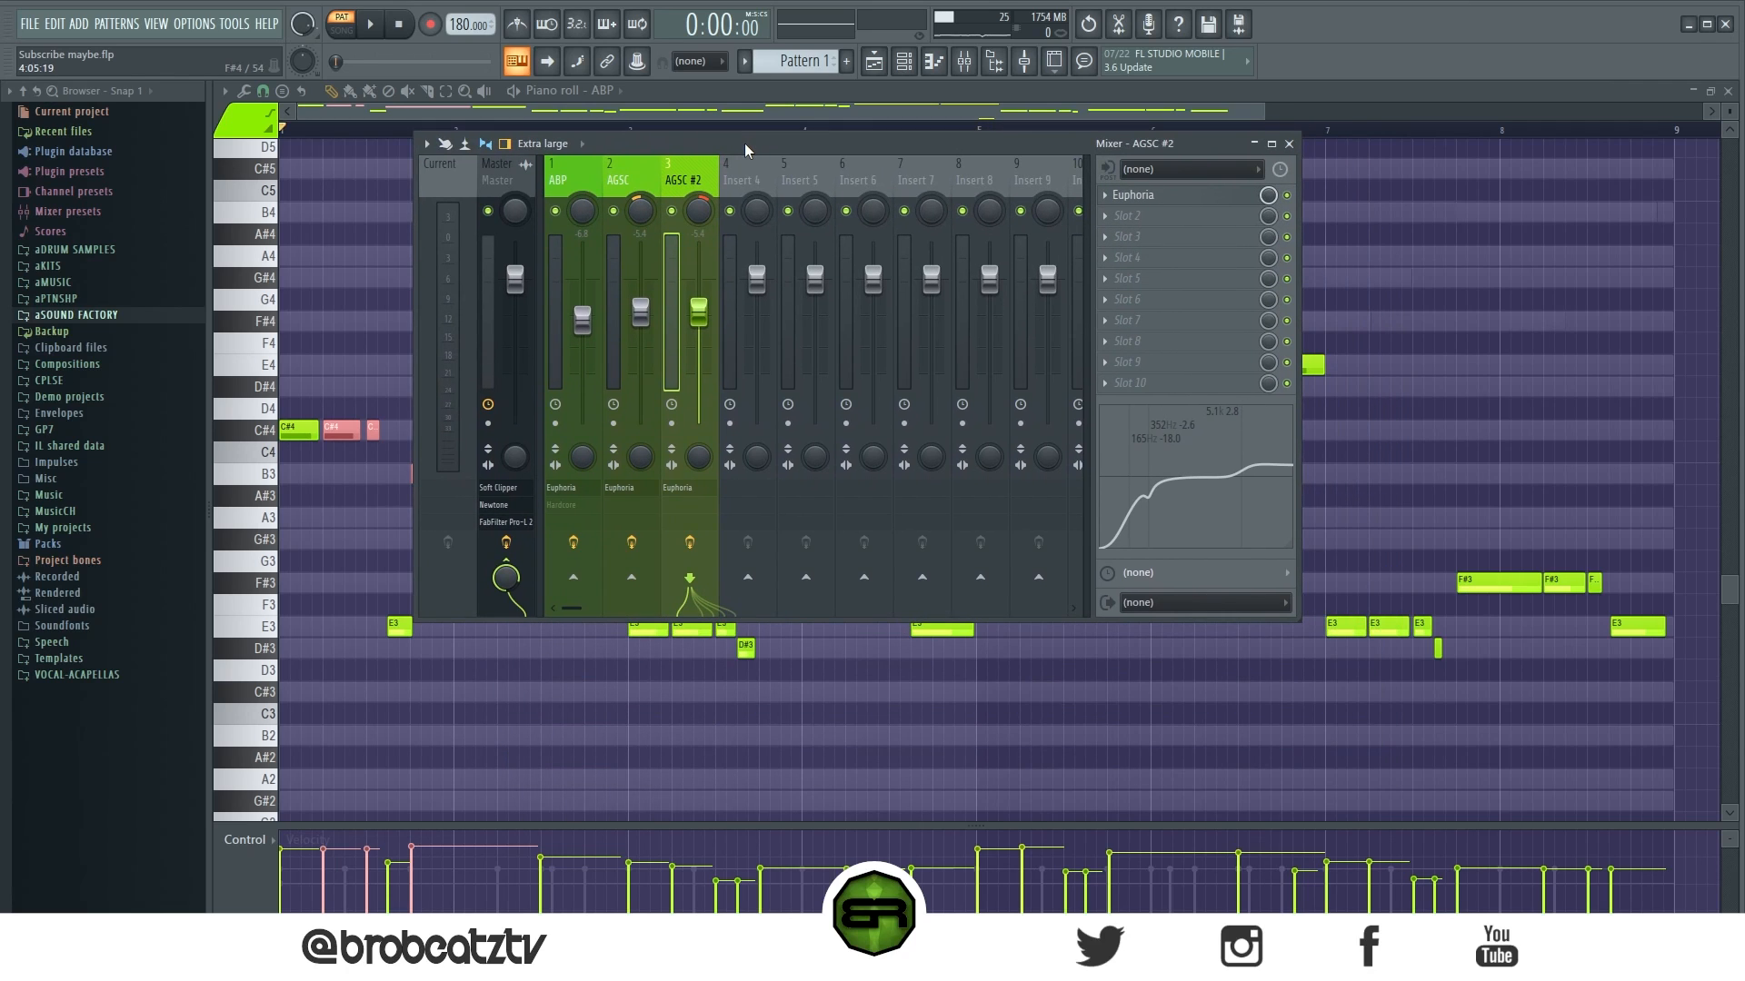